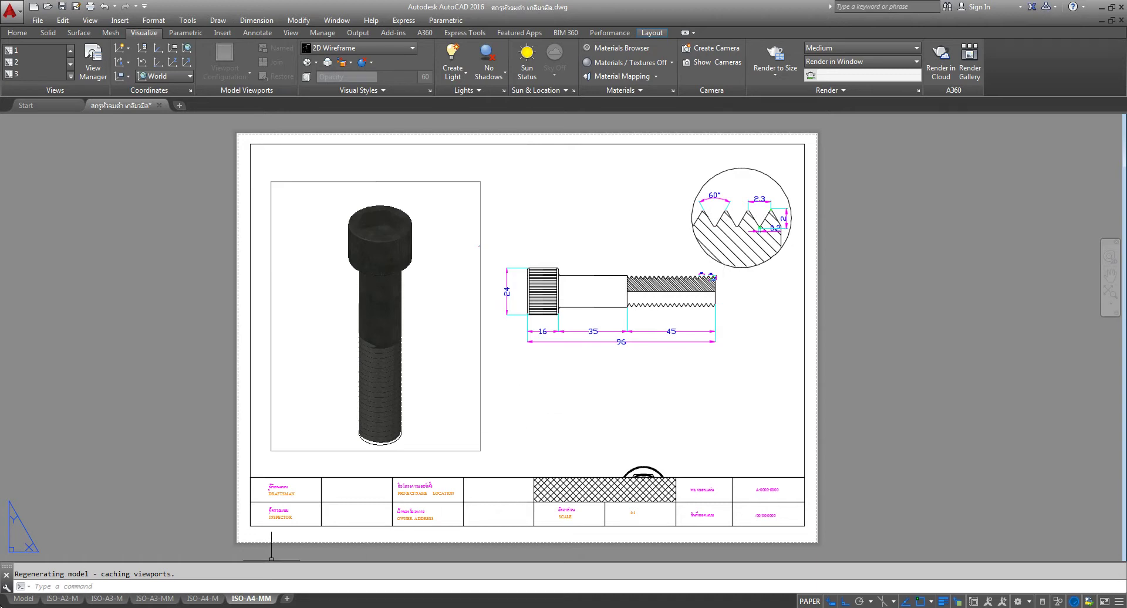
# Switch to model space in 2D Wireframe and pan to reveal the objects below
pyautogui.click(23, 599)
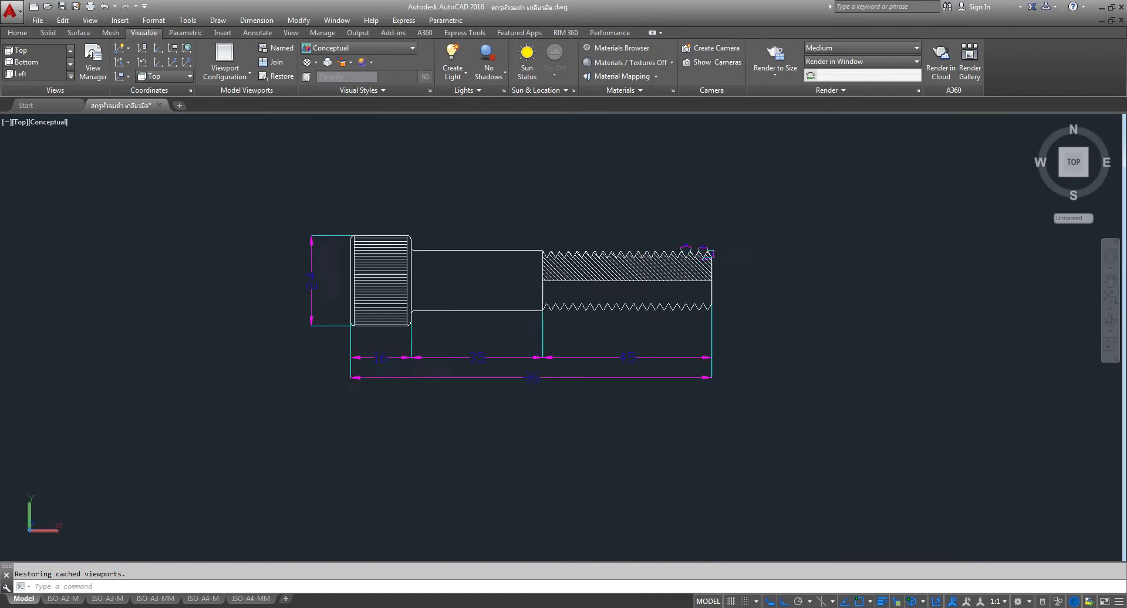
pyautogui.scroll(2, 517, 270)
pyautogui.click(46, 122)
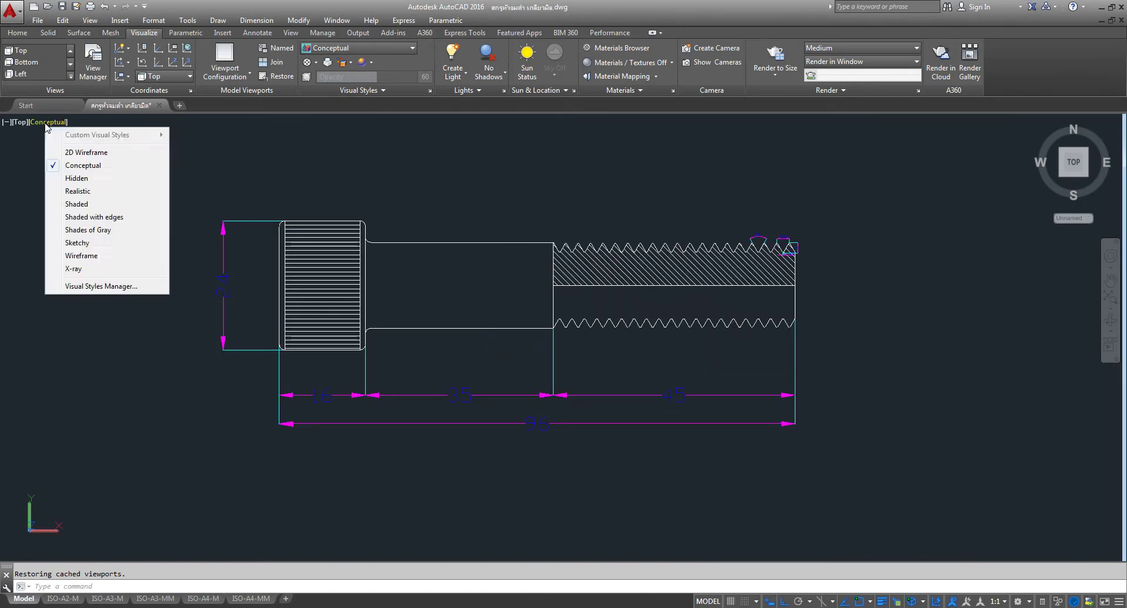
pyautogui.click(76, 152)
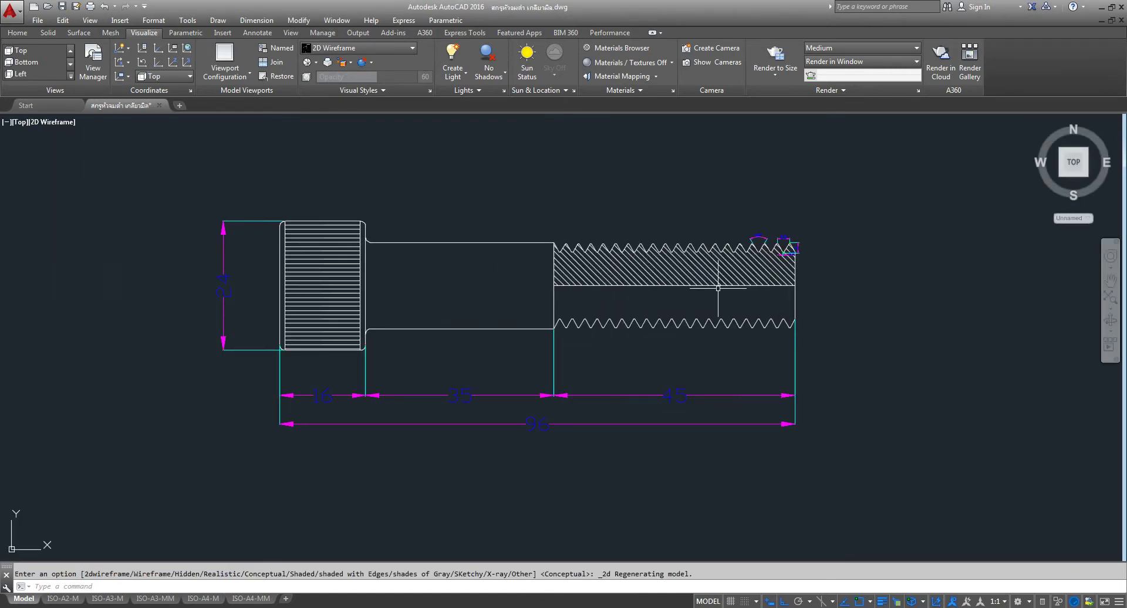
pyautogui.scroll(4, 718, 288)
pyautogui.scroll(-4, 802, 241)
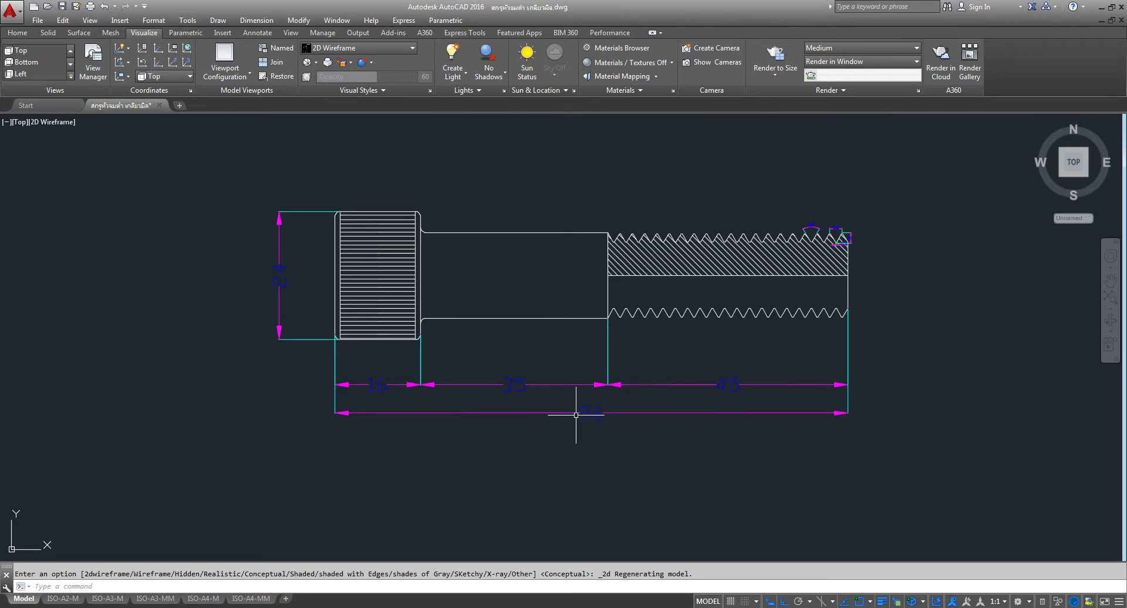
pyautogui.scroll(-4, 557, 358)
pyautogui.moveTo(603, 387); pyautogui.dragTo(581, 313, button='middle')
# Shade the model with the Realistic visual style, trying Conceptual first
pyautogui.scroll(-2, 581, 313)
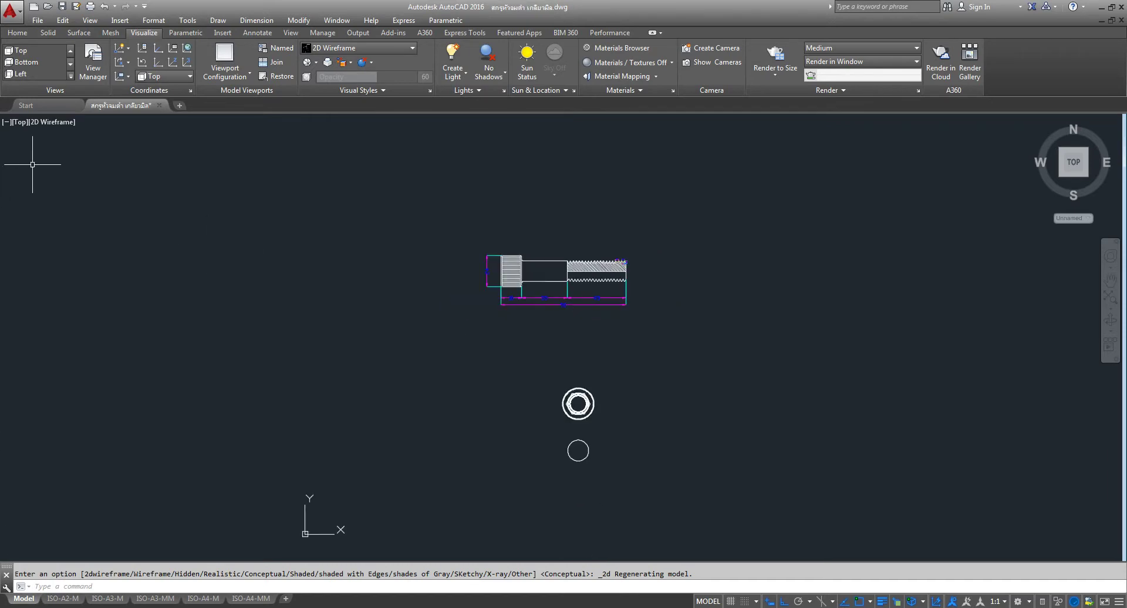
pyautogui.click(50, 119)
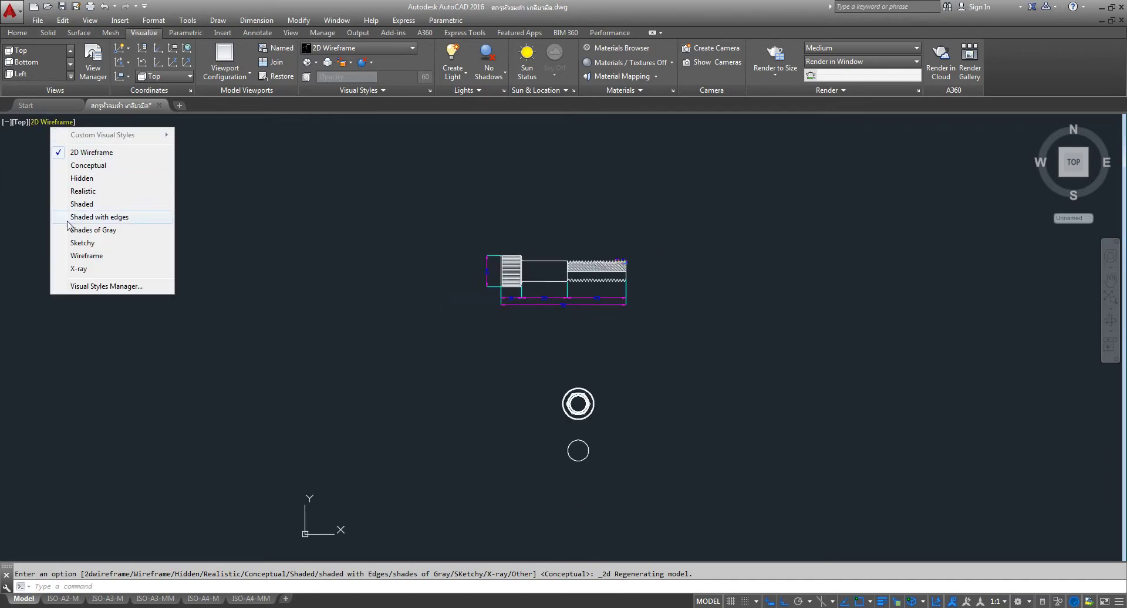
pyautogui.click(99, 165)
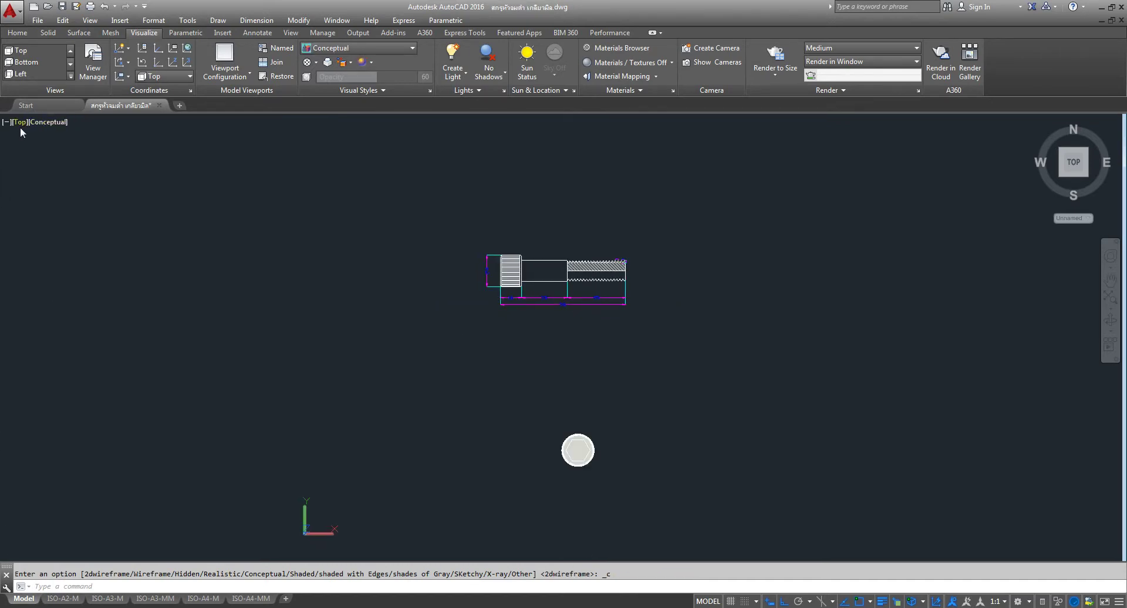
pyautogui.click(54, 121)
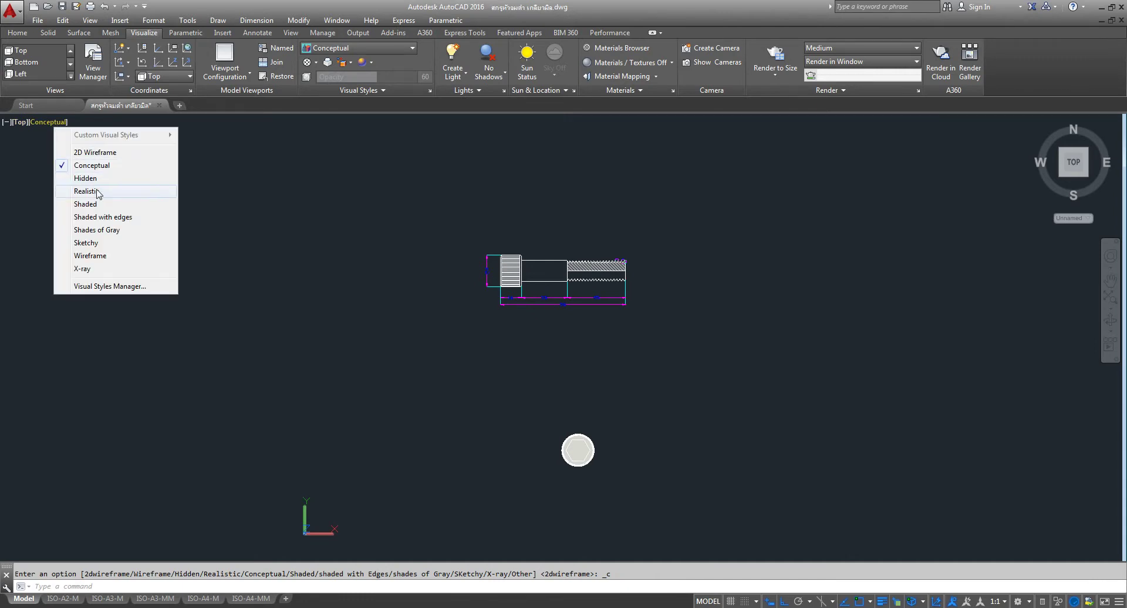
pyautogui.click(88, 190)
# View the screw from SE Isometric with edge lines hidden (No Edges)
pyautogui.click(18, 122)
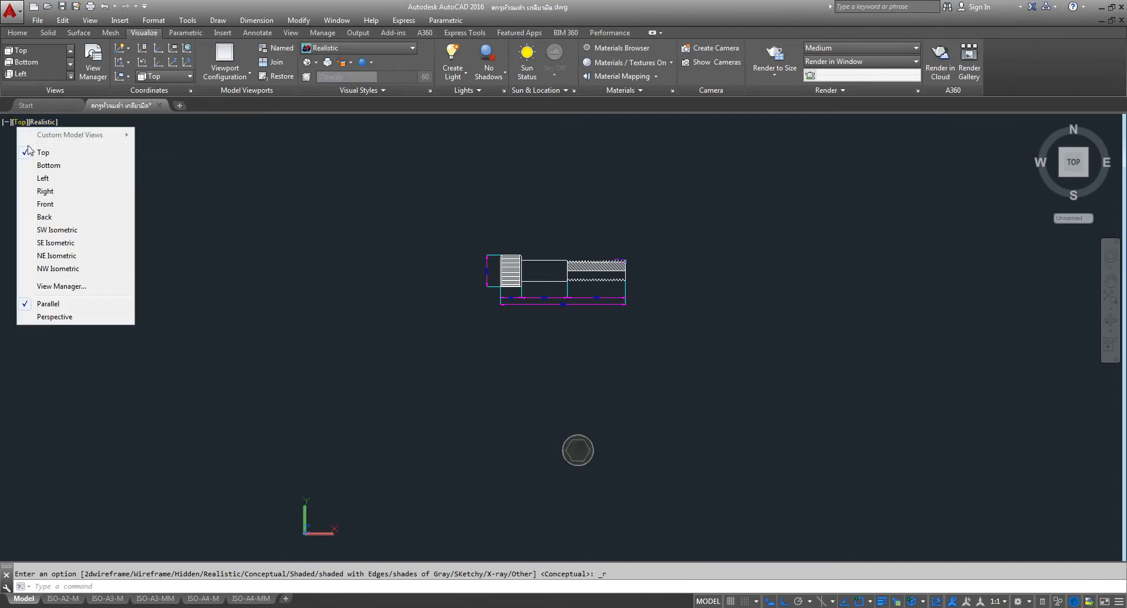
pyautogui.click(35, 261)
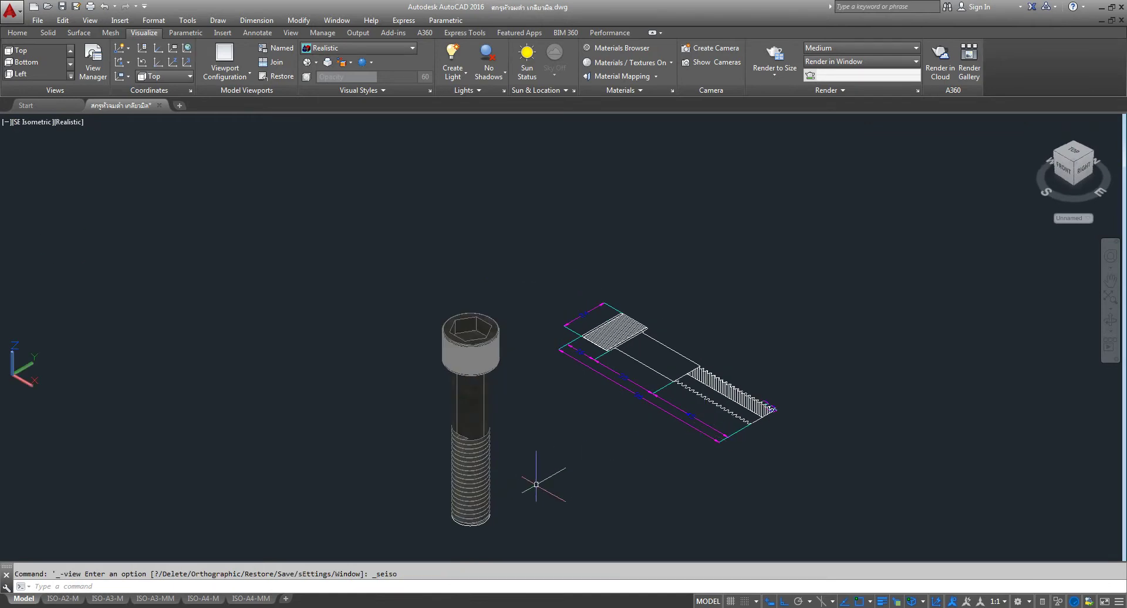
pyautogui.click(309, 63)
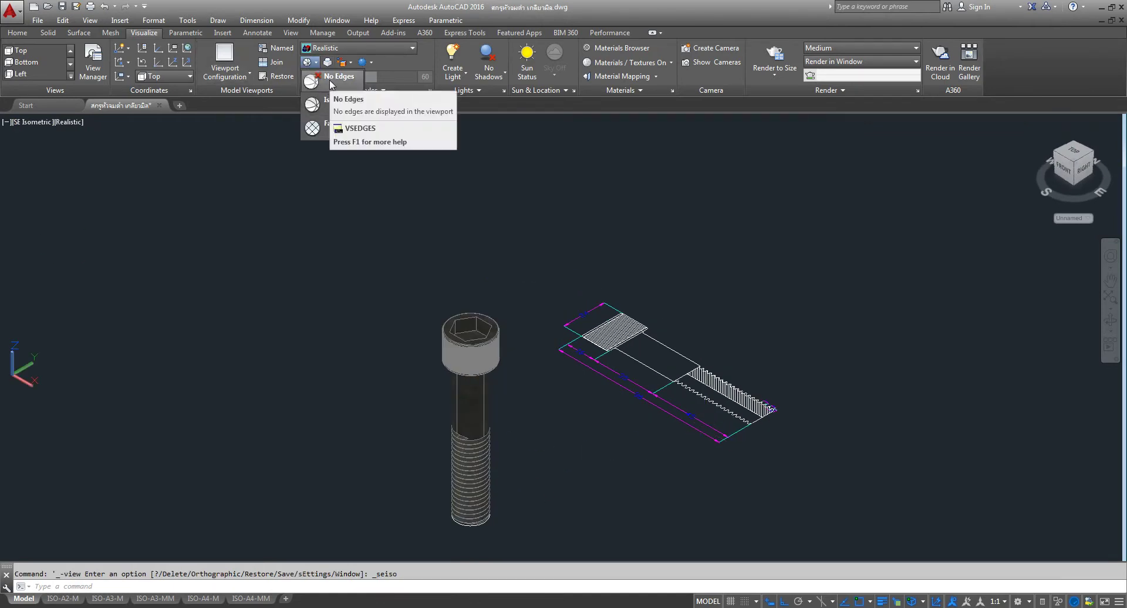
pyautogui.click(329, 80)
pyautogui.scroll(3, 531, 458)
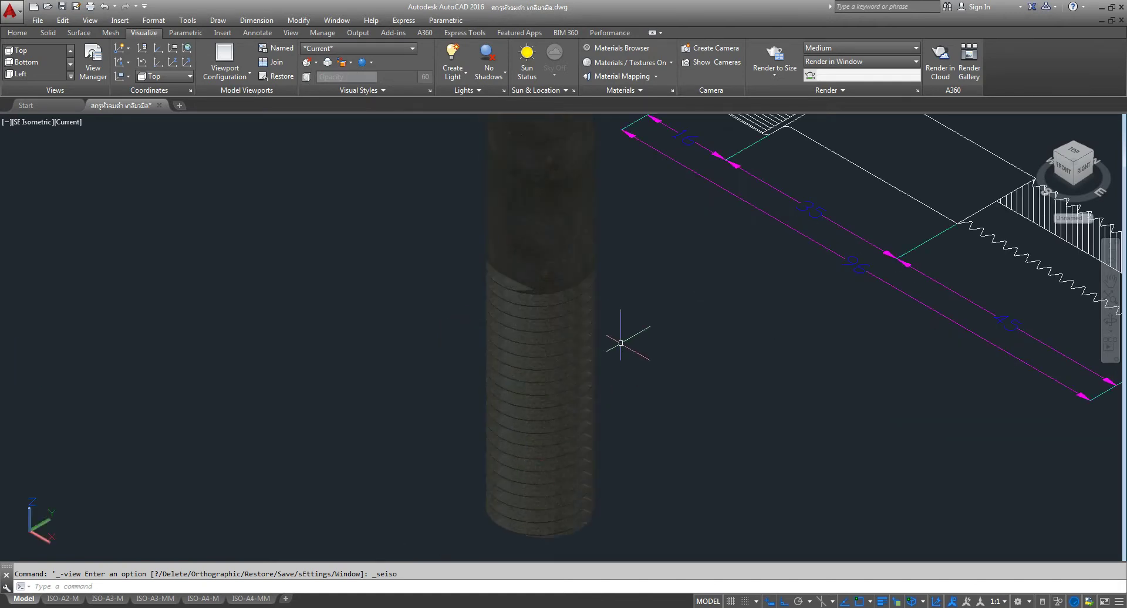
# Start isolating the screw by window selection, then cancel with Esc
pyautogui.scroll(-2, 634, 398)
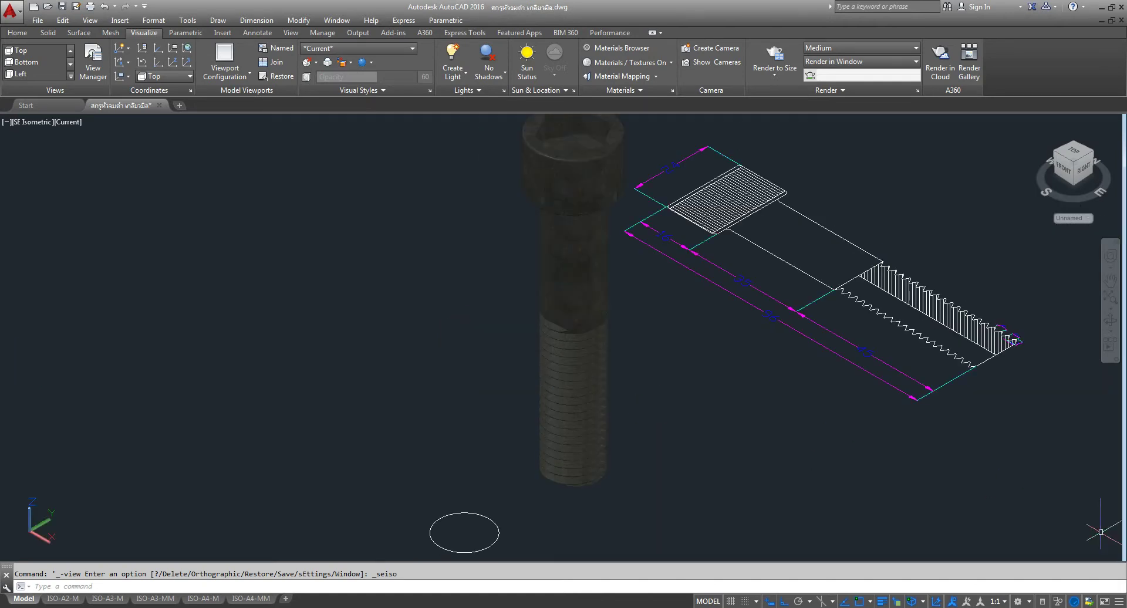
pyautogui.click(1056, 601)
pyautogui.click(1083, 578)
pyautogui.click(557, 387)
pyautogui.click(688, 351)
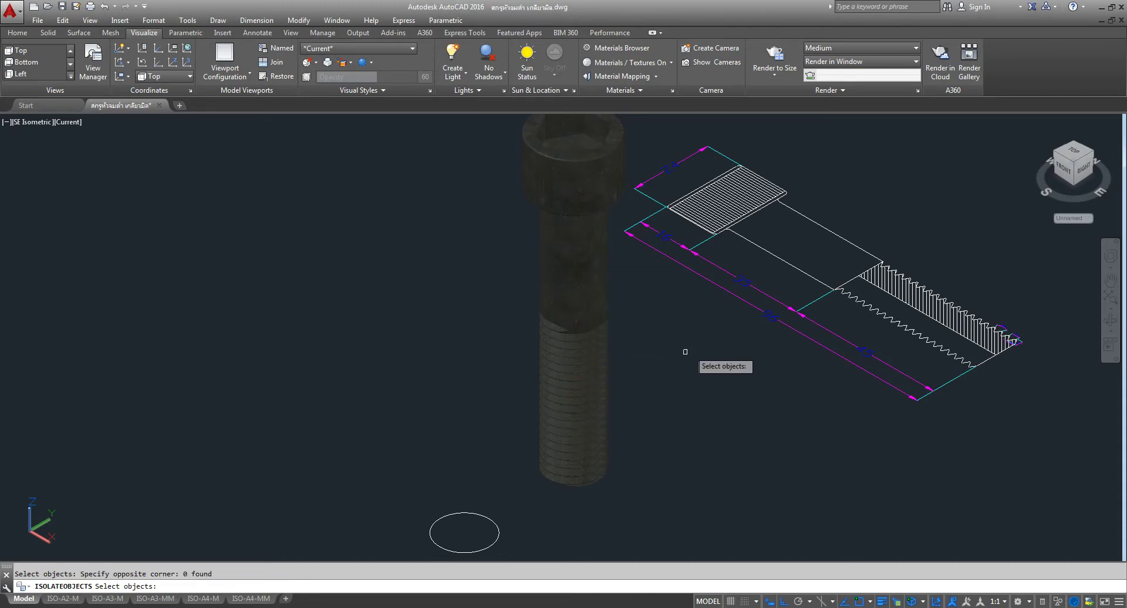
pyautogui.click(681, 348)
pyautogui.click(411, 453)
pyautogui.press('Escape')
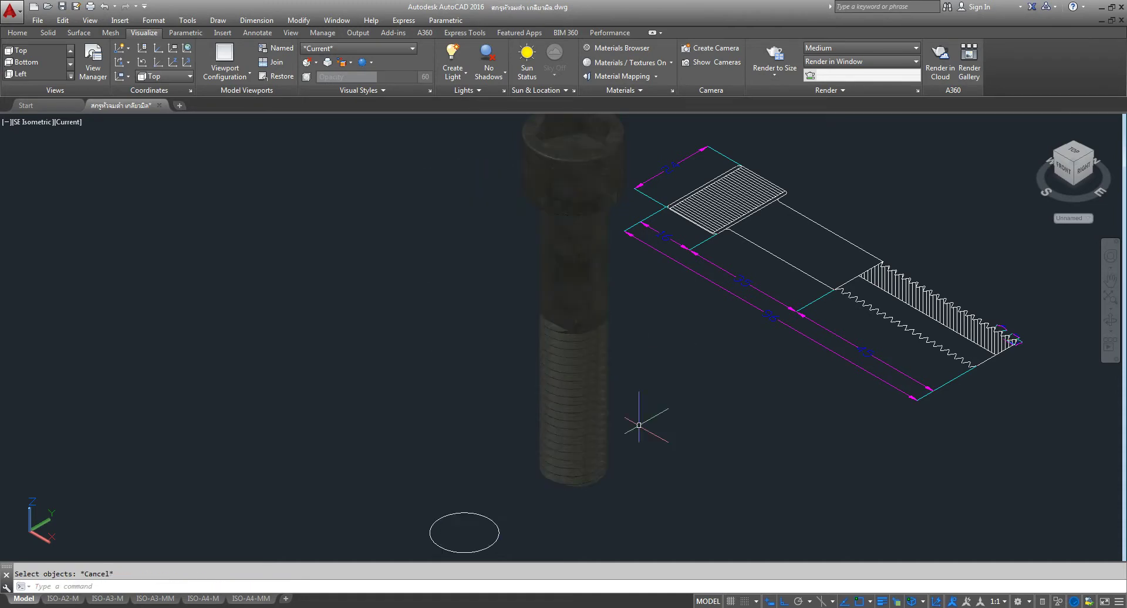
# Orbit around the screw to see it upright from the side
pyautogui.scroll(5, 616, 385)
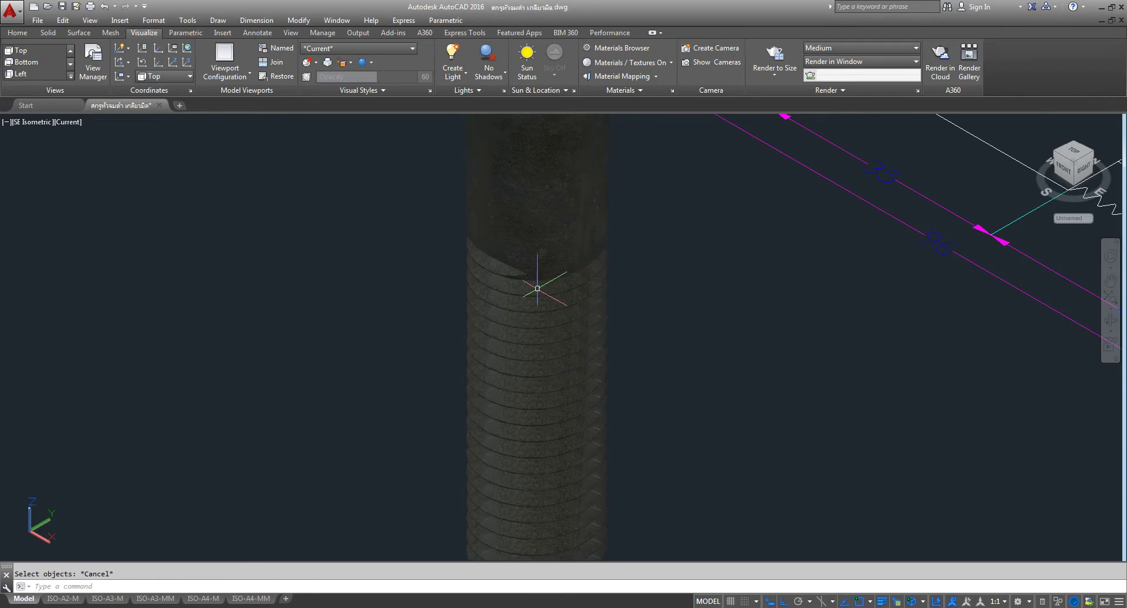
pyautogui.scroll(-5, 552, 431)
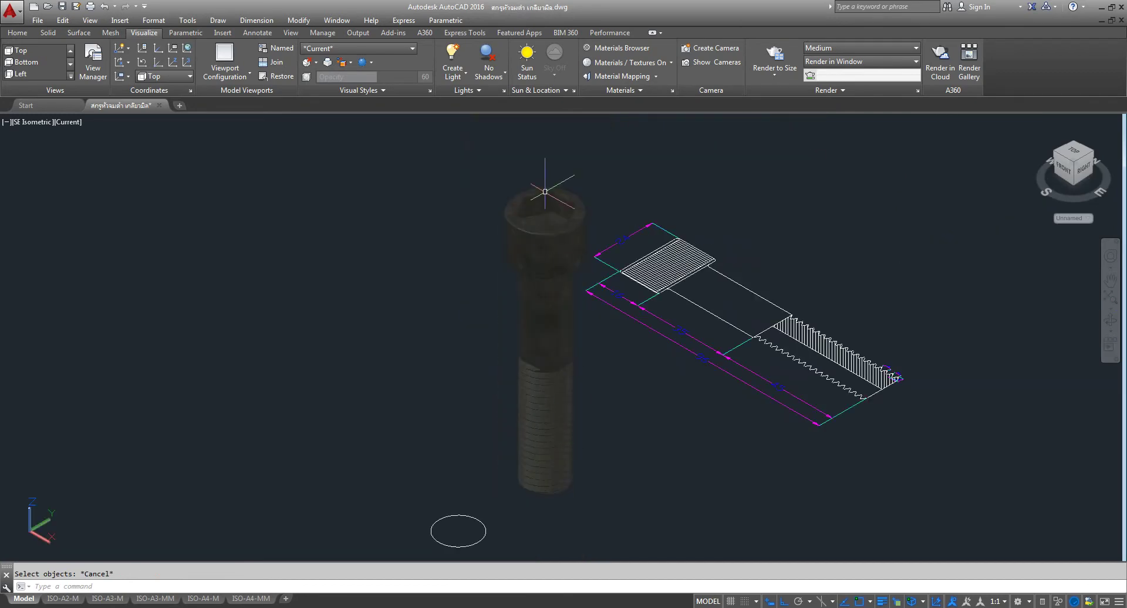
pyautogui.scroll(3, 552, 188)
pyautogui.scroll(2, 557, 283)
pyautogui.scroll(-4, 556, 282)
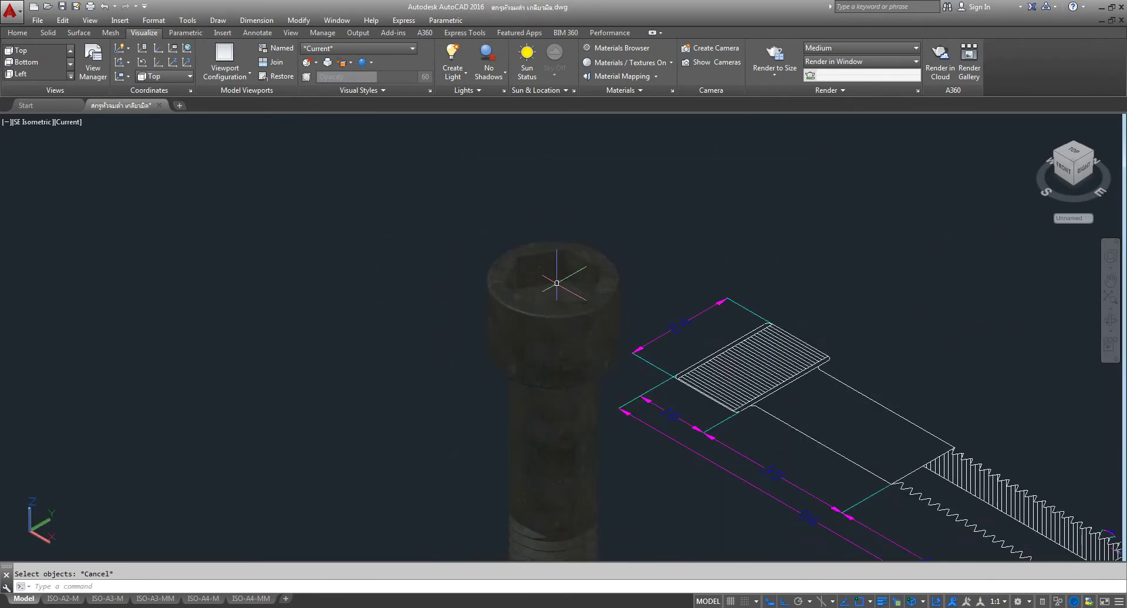
pyautogui.click(1111, 320)
pyautogui.moveTo(547, 436)
pyautogui.mouseDown()
pyautogui.moveTo(626, 354)
pyautogui.moveTo(569, 392)
pyautogui.moveTo(420, 423)
pyautogui.moveTo(526, 382)
pyautogui.moveTo(601, 422)
pyautogui.moveTo(624, 381)
pyautogui.moveTo(486, 389)
pyautogui.mouseUp()
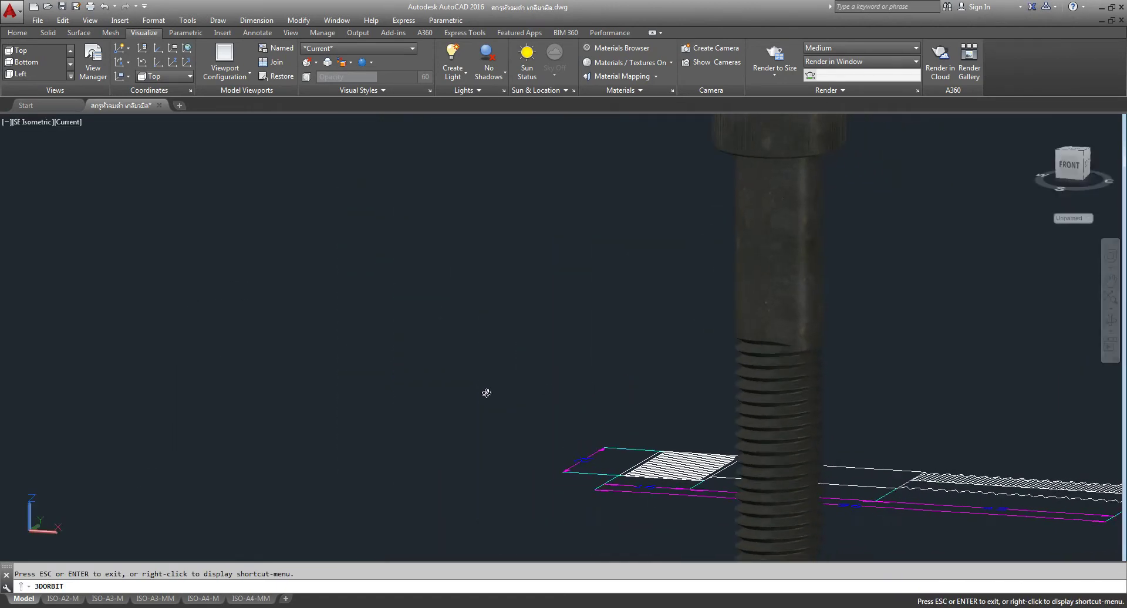
# Exit orbit mode and return to the Top view
pyautogui.rightClick(473, 157)
pyautogui.click(496, 167)
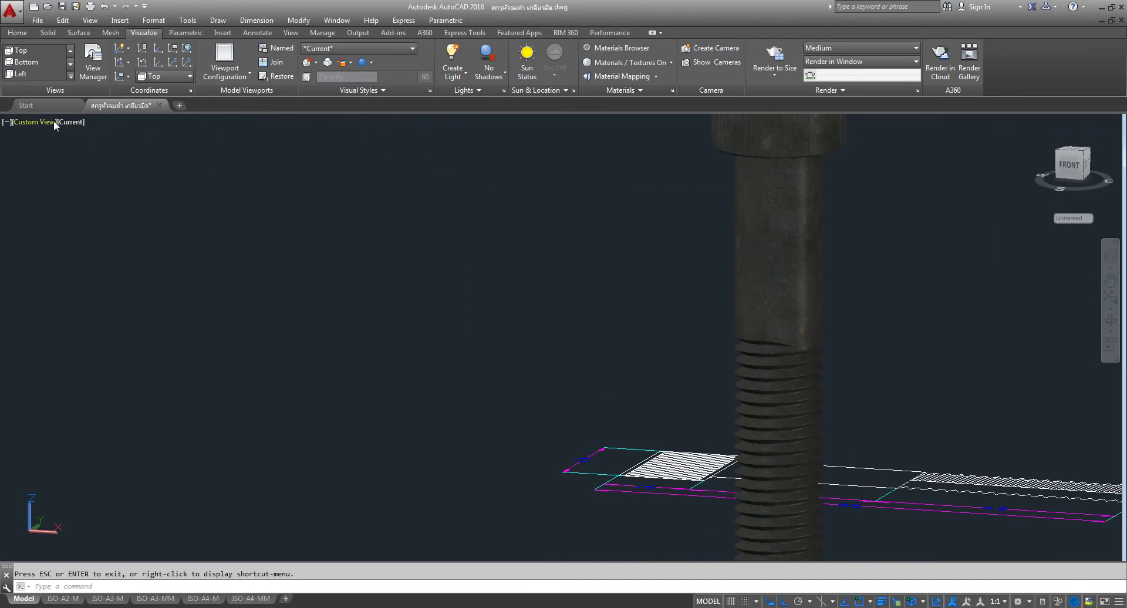
pyautogui.click(37, 121)
pyautogui.click(63, 152)
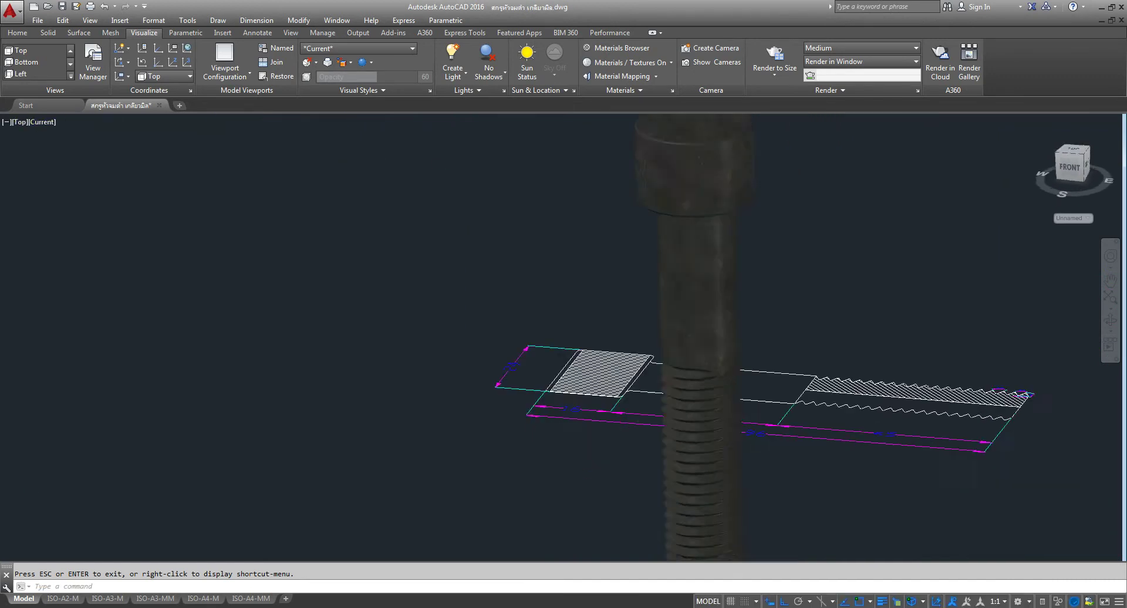
pyautogui.click(43, 129)
# Switch to 2D Wireframe and delete the two circles with a crossing selection
pyautogui.click(61, 149)
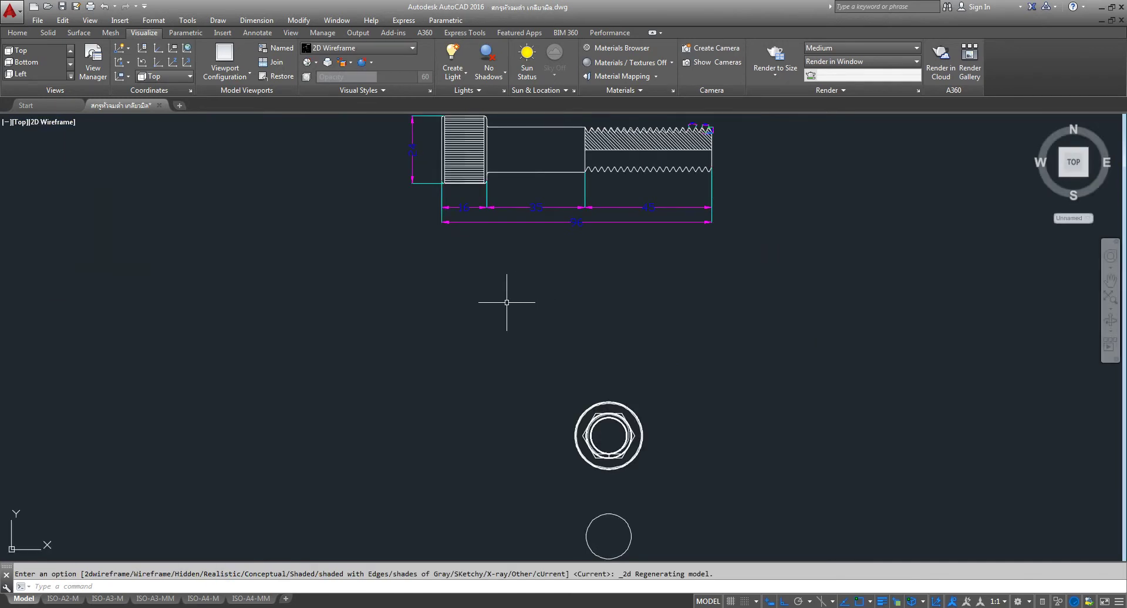
pyautogui.scroll(-7, 506, 302)
pyautogui.scroll(5, 520, 319)
pyautogui.click(722, 318)
pyautogui.click(249, 544)
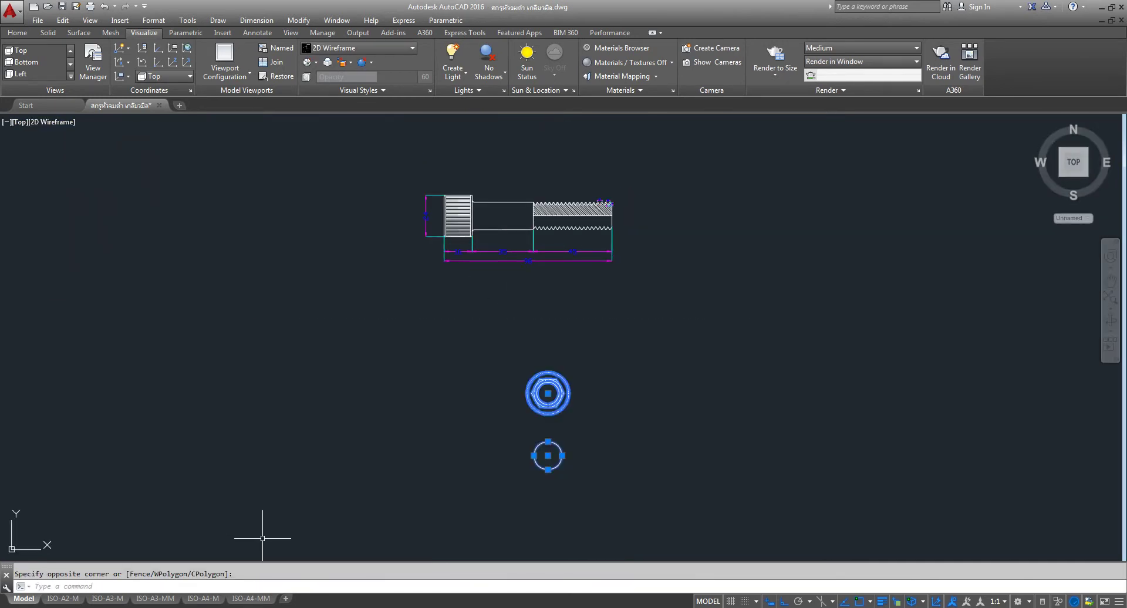
pyautogui.press('Delete')
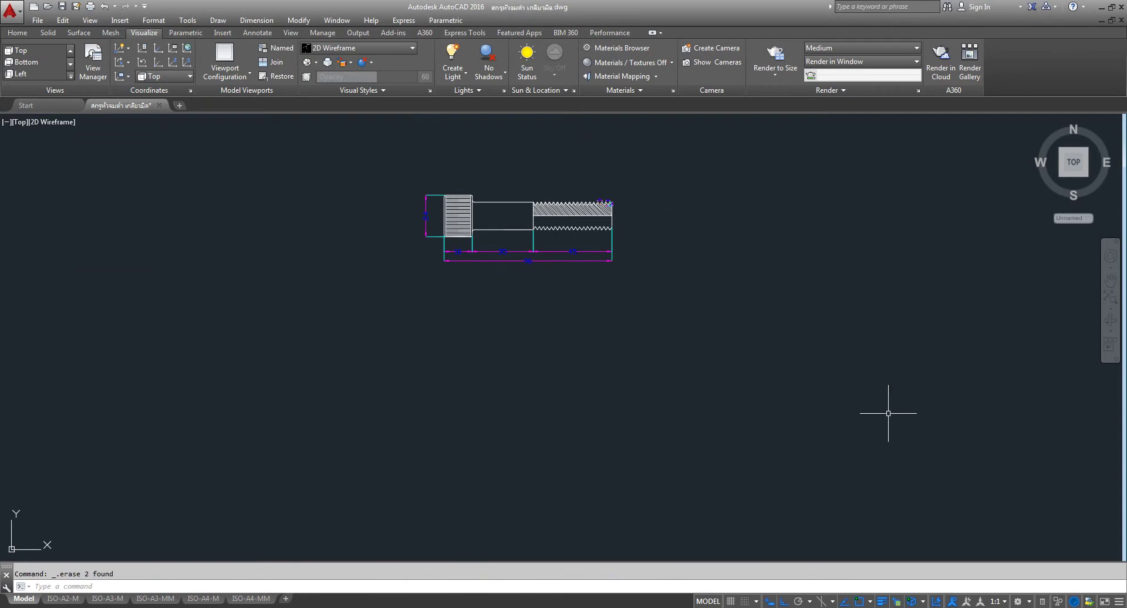
# Zoom to the drawing extents and nudge the drawing upward in view
pyautogui.click(1110, 298)
pyautogui.scroll(-2, 520, 227)
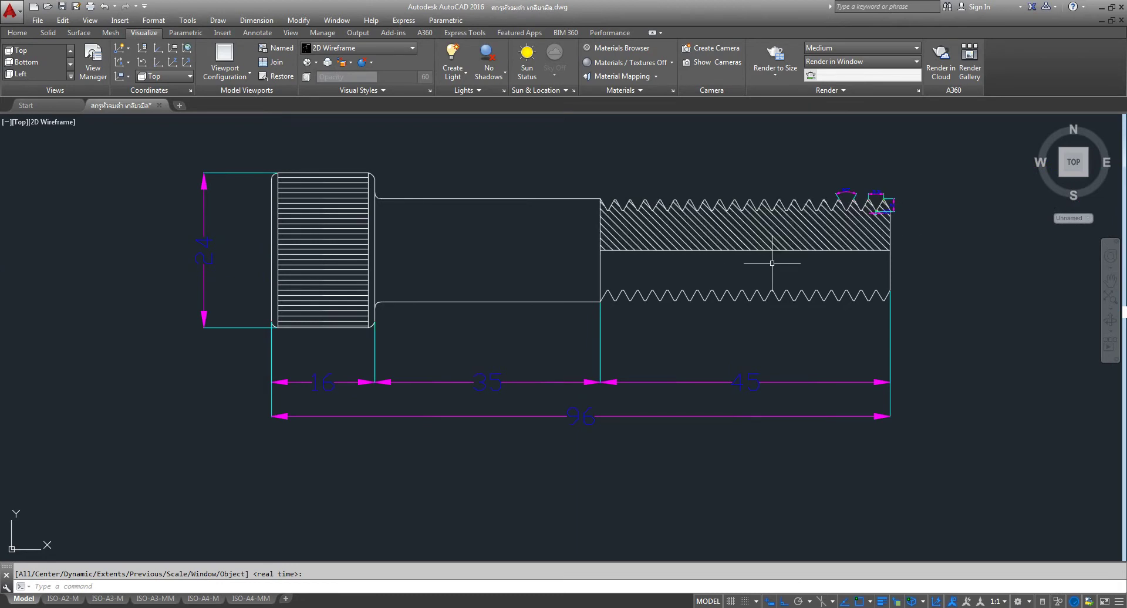
pyautogui.scroll(-2, 617, 317)
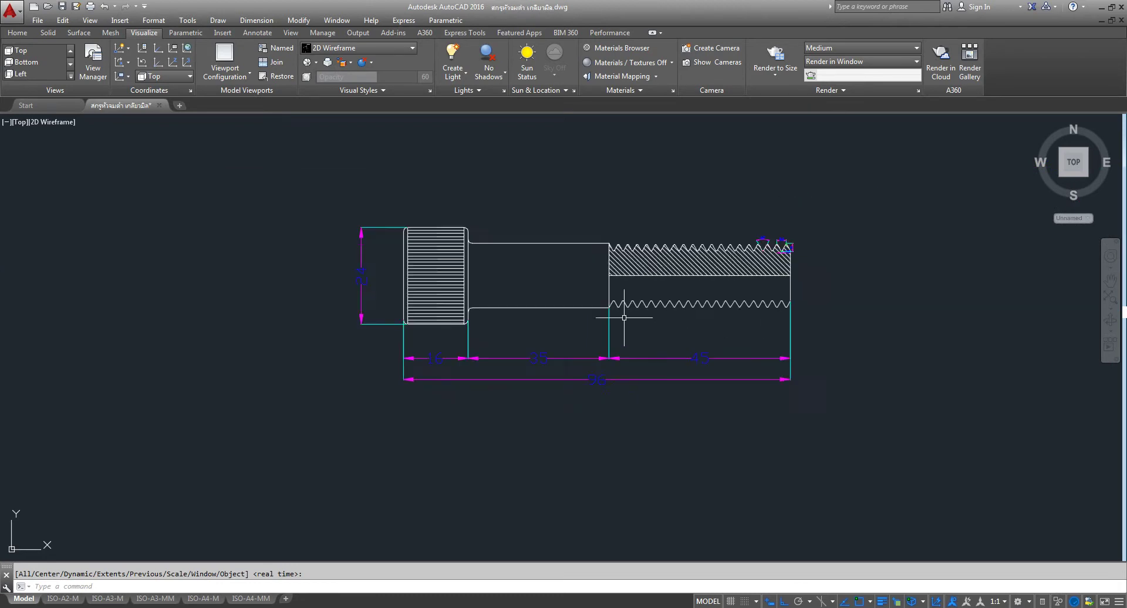
pyautogui.scroll(-3, 644, 334)
pyautogui.moveTo(644, 334); pyautogui.dragTo(644, 300, button='middle')
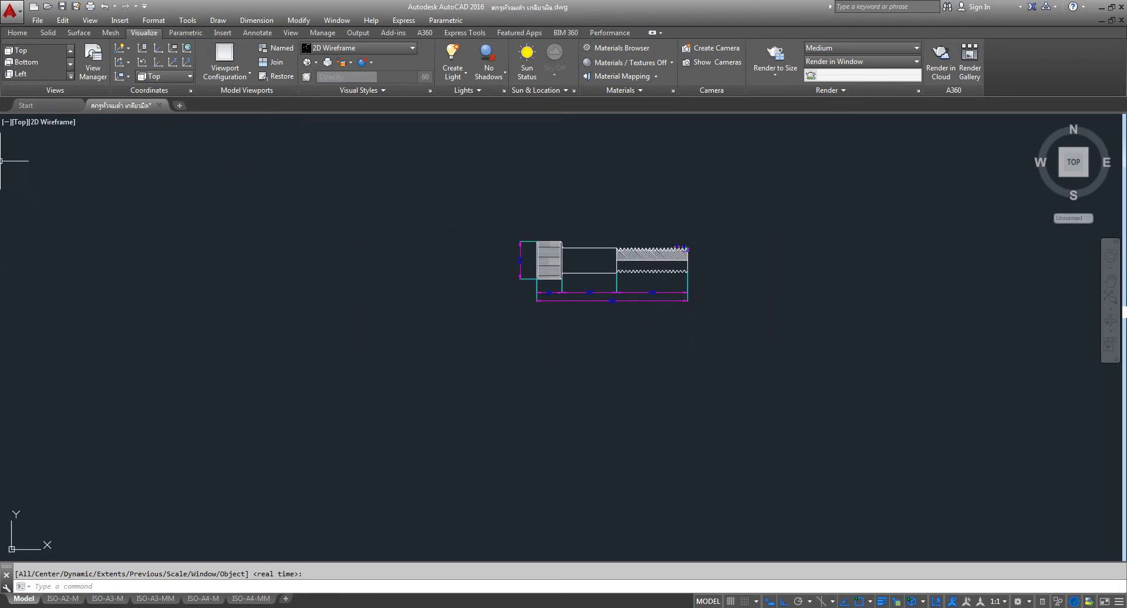
pyautogui.click(20, 121)
# View the profile in SE Isometric, zoomed out and recentred to the right
pyautogui.click(59, 243)
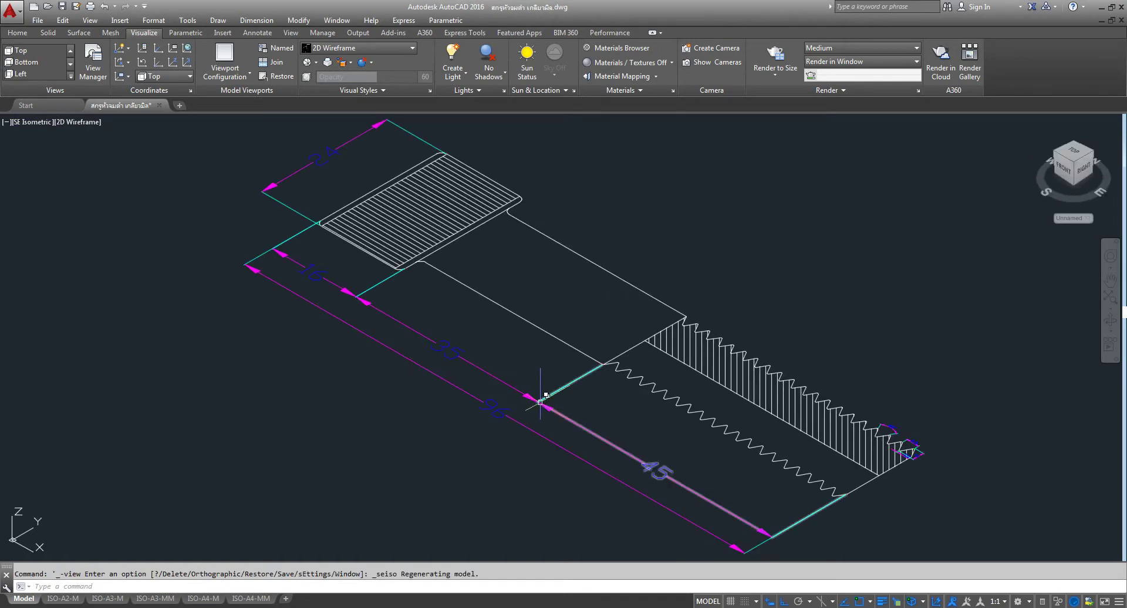
pyautogui.scroll(-1, 538, 385)
pyautogui.scroll(-1, 540, 364)
pyautogui.scroll(5, 534, 270)
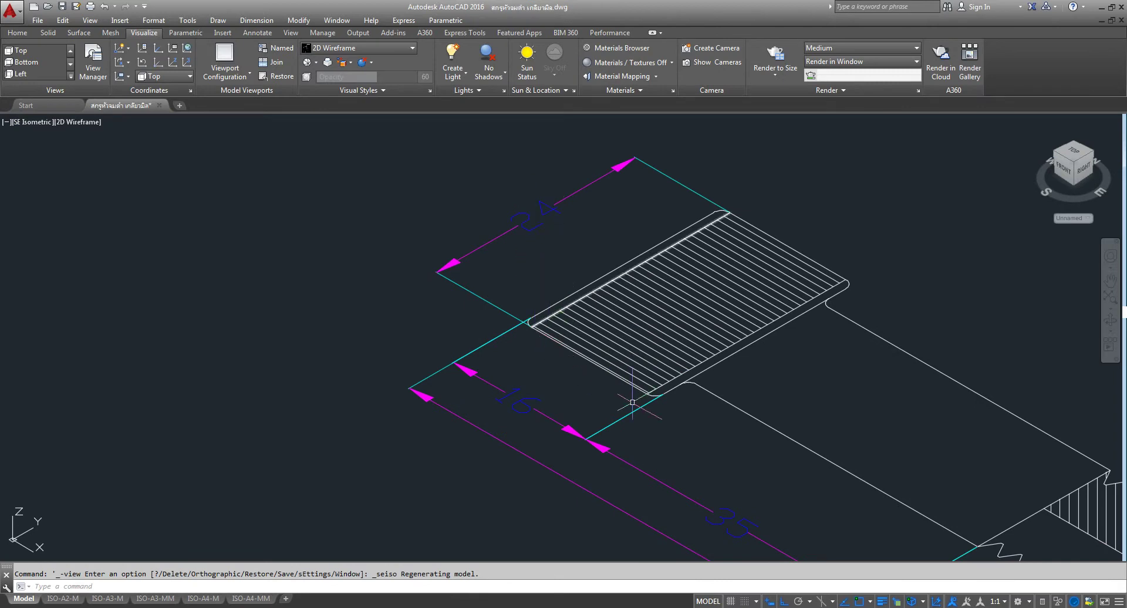
pyautogui.scroll(-4, 598, 382)
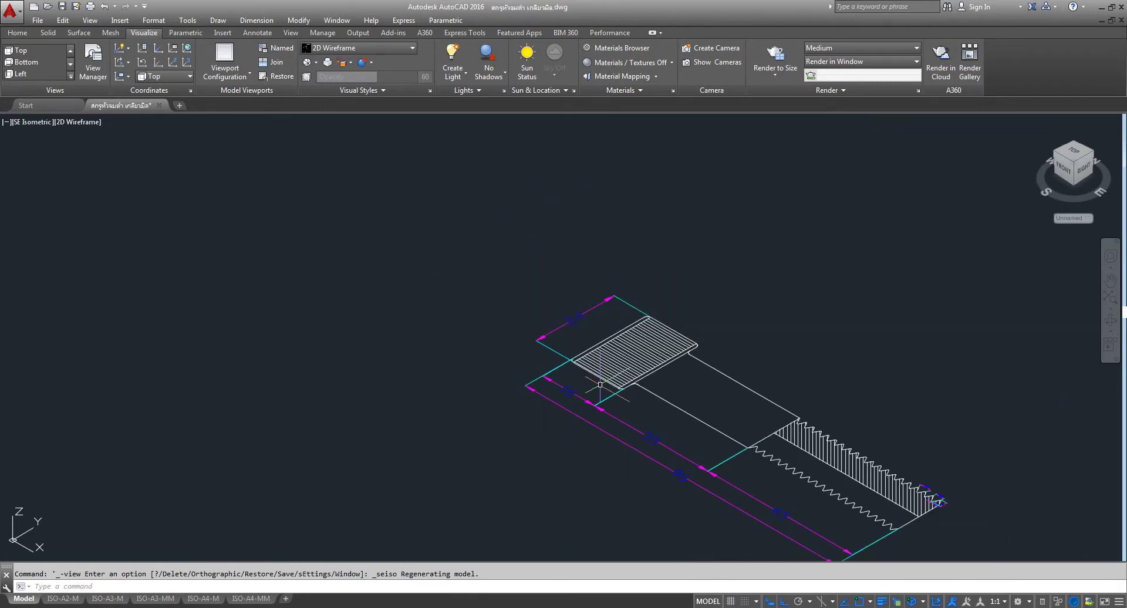
pyautogui.moveTo(560, 361); pyautogui.dragTo(598, 346, button='middle')
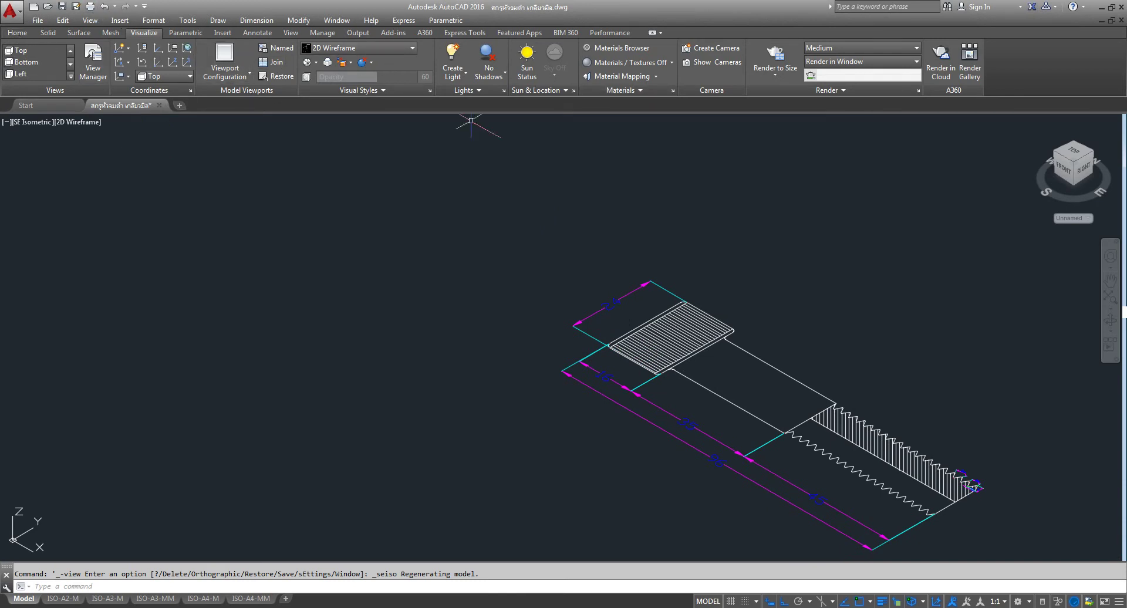
# Leave the workspace unchanged and switch to the Home ribbon tab
pyautogui.click(1018, 601)
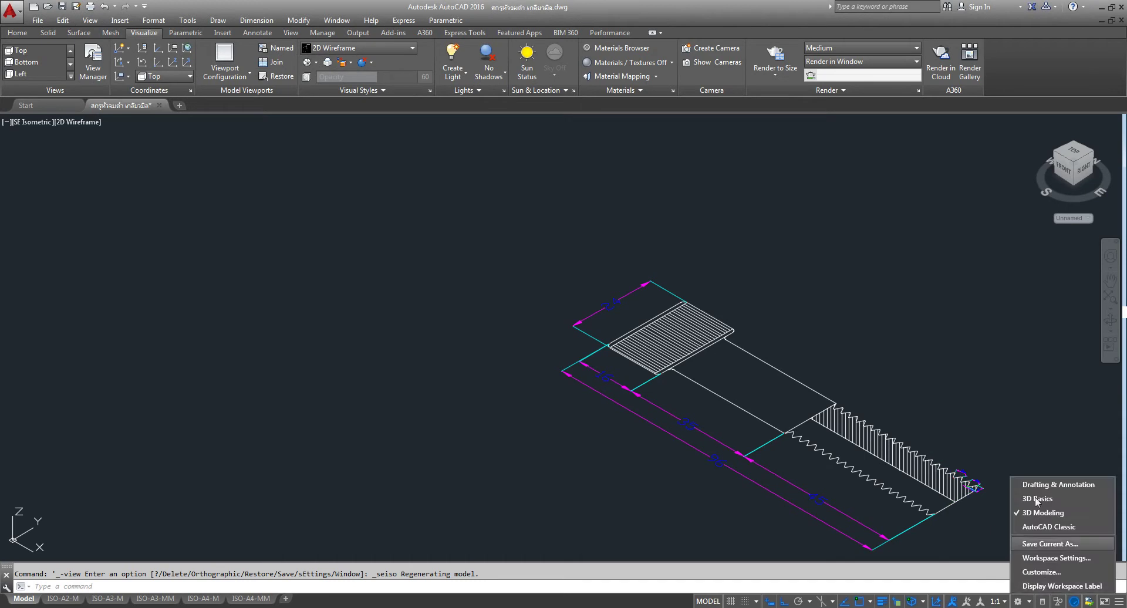
pyautogui.click(1041, 515)
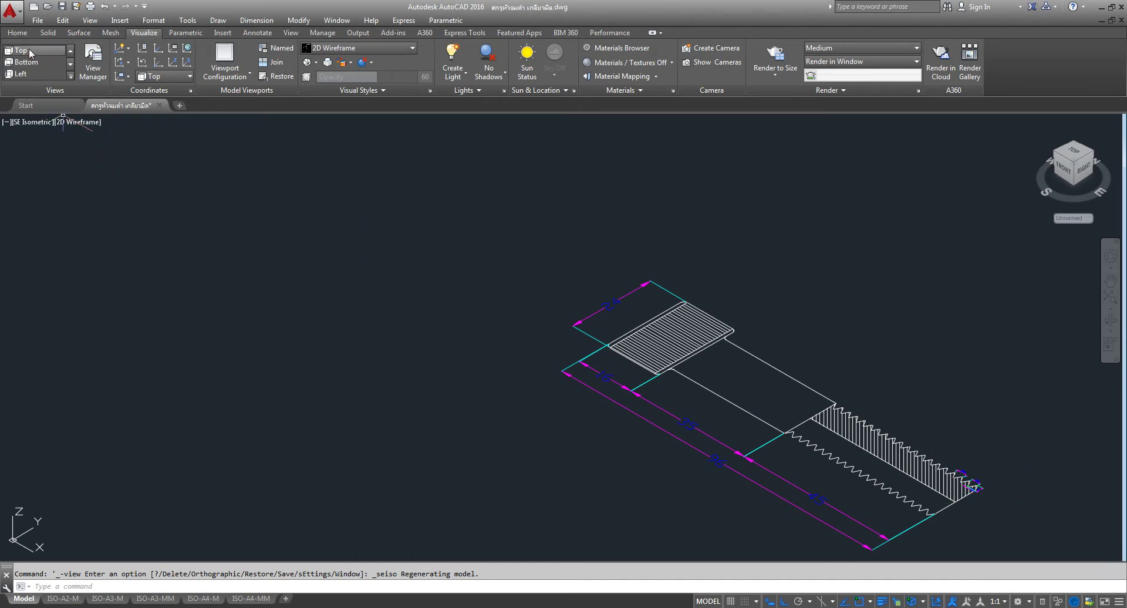
pyautogui.click(17, 33)
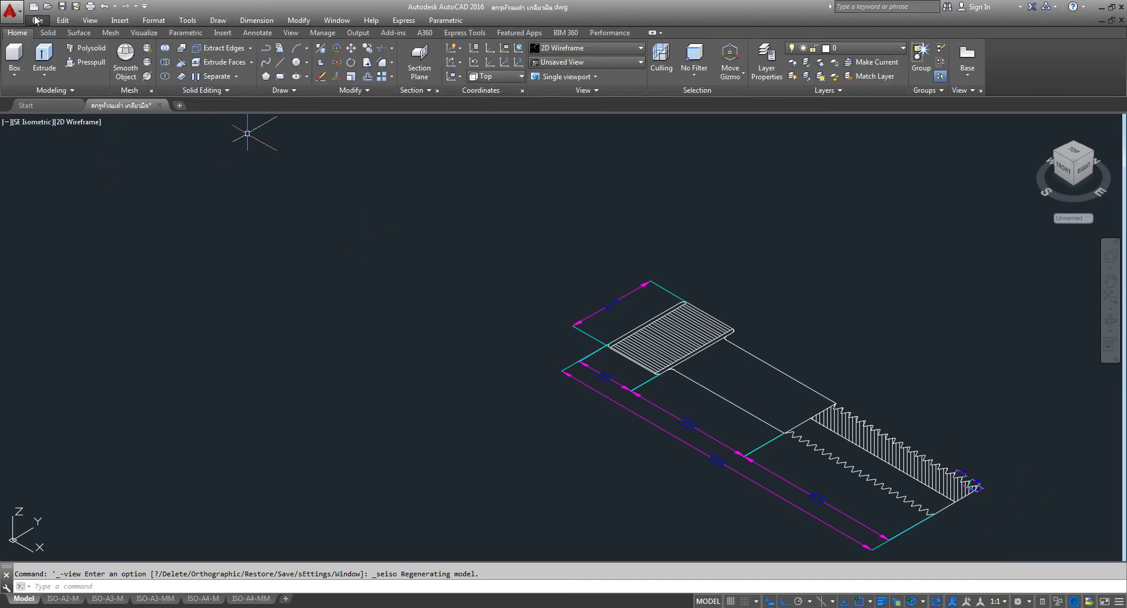
# Hide and then show the classic menu bar again
pyautogui.click(143, 7)
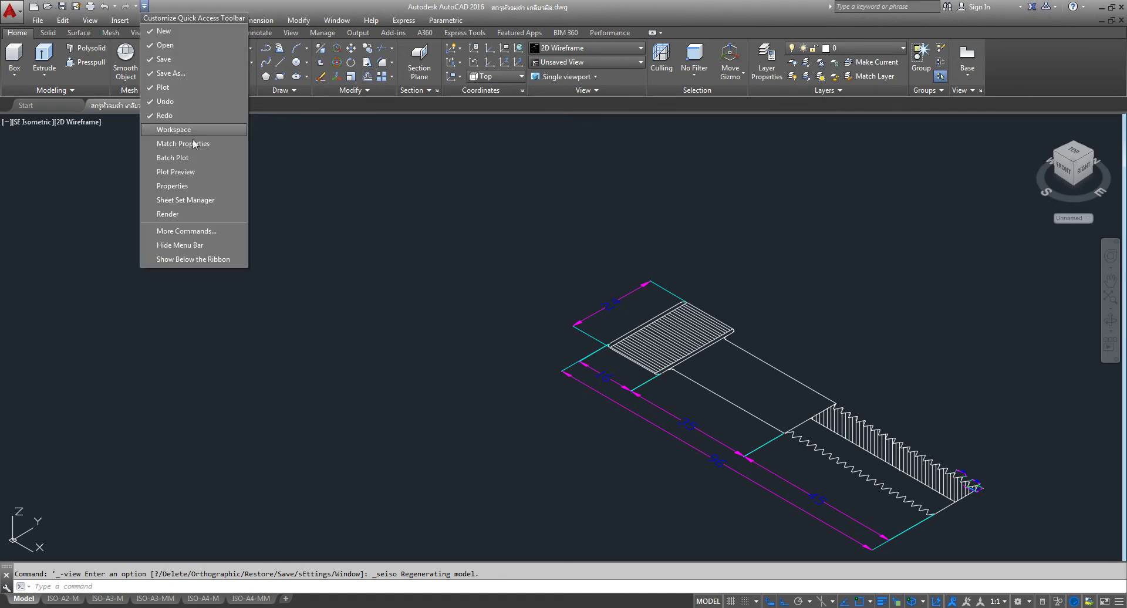
pyautogui.click(189, 246)
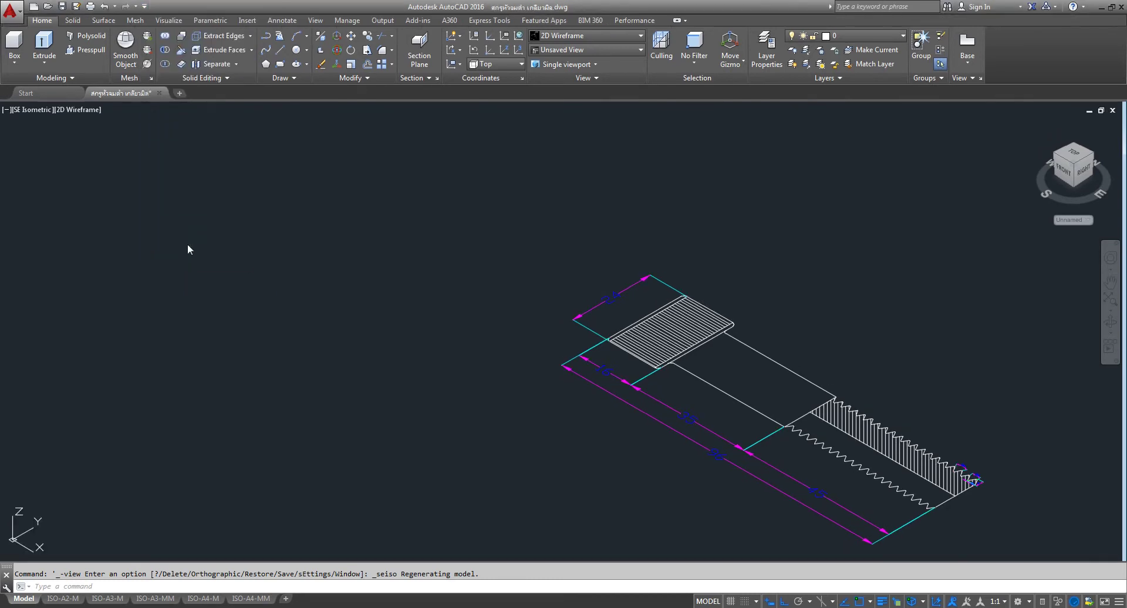
pyautogui.click(144, 7)
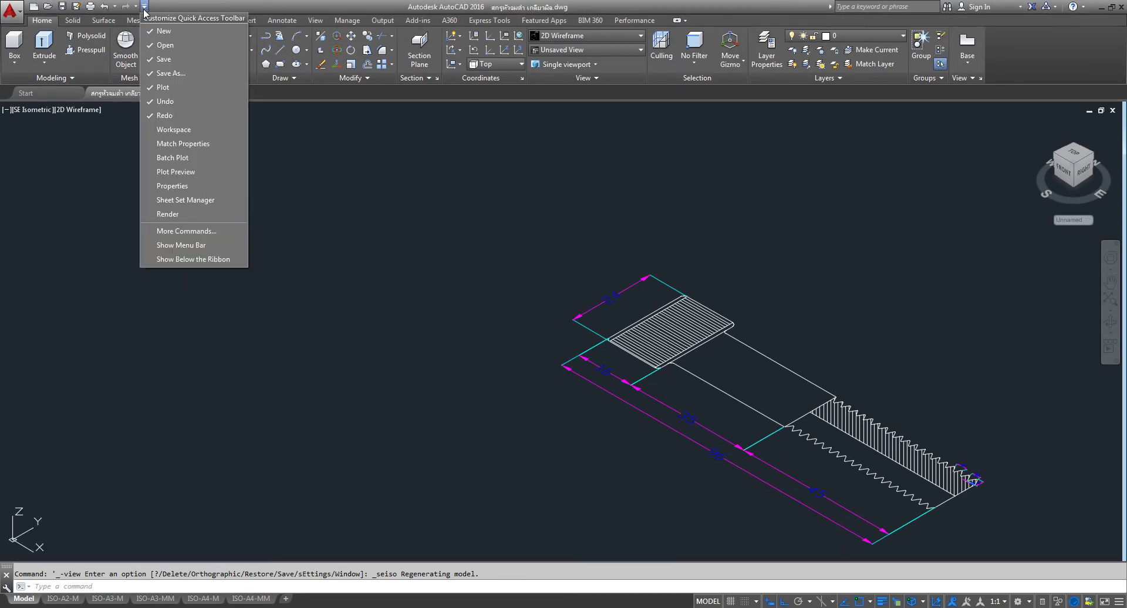
pyautogui.click(194, 245)
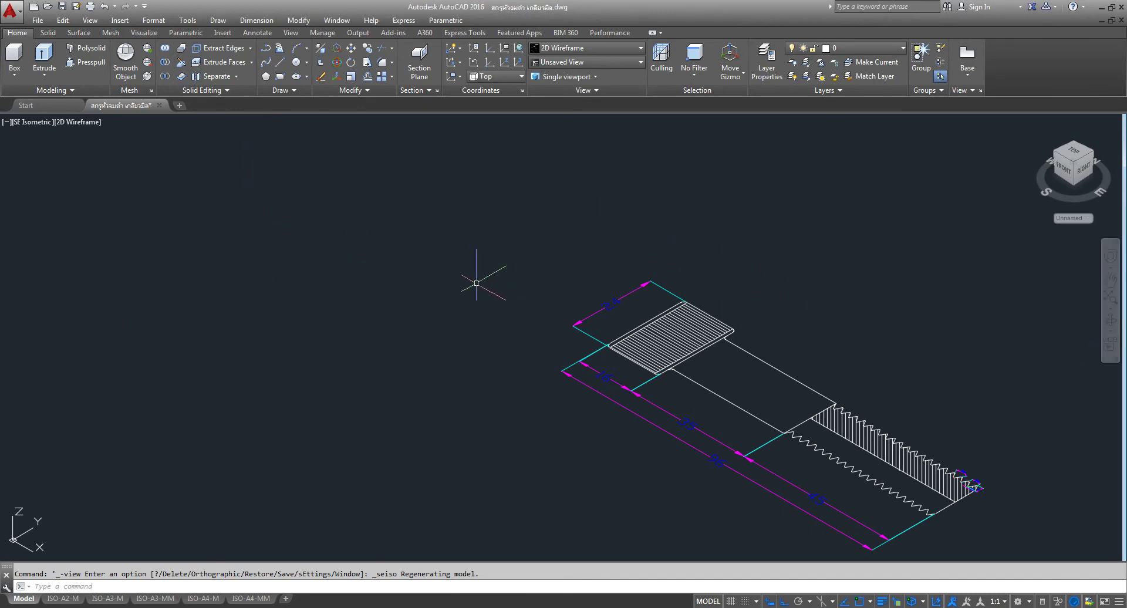
# Draw a circle of diameter 24 in free space left of the bolt profile
pyautogui.moveTo(773, 400); pyautogui.dragTo(757, 366, button='middle')
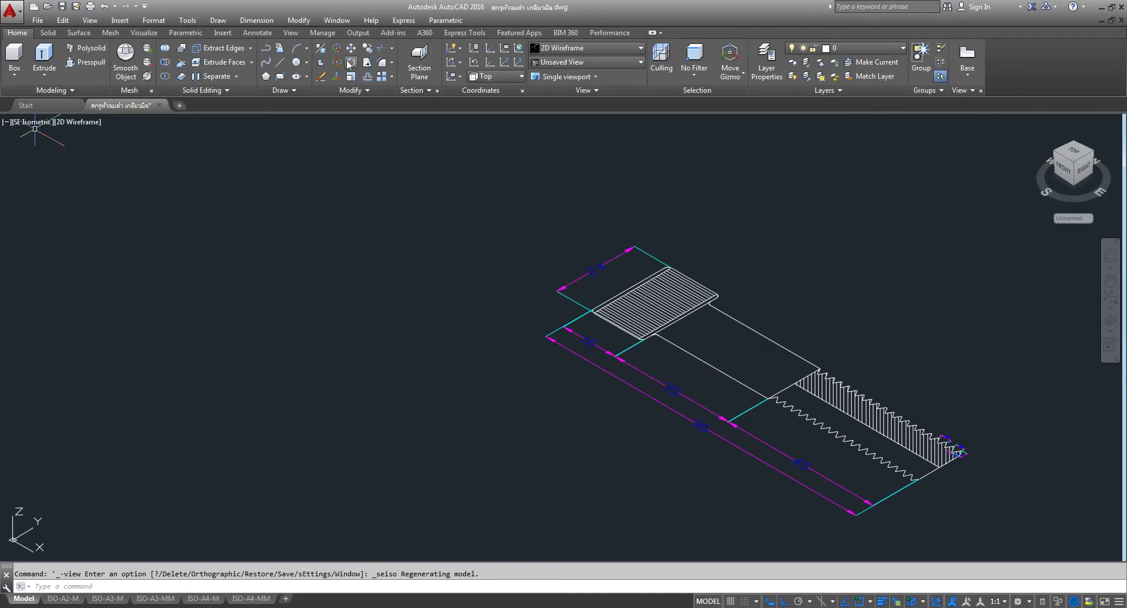
pyautogui.click(299, 64)
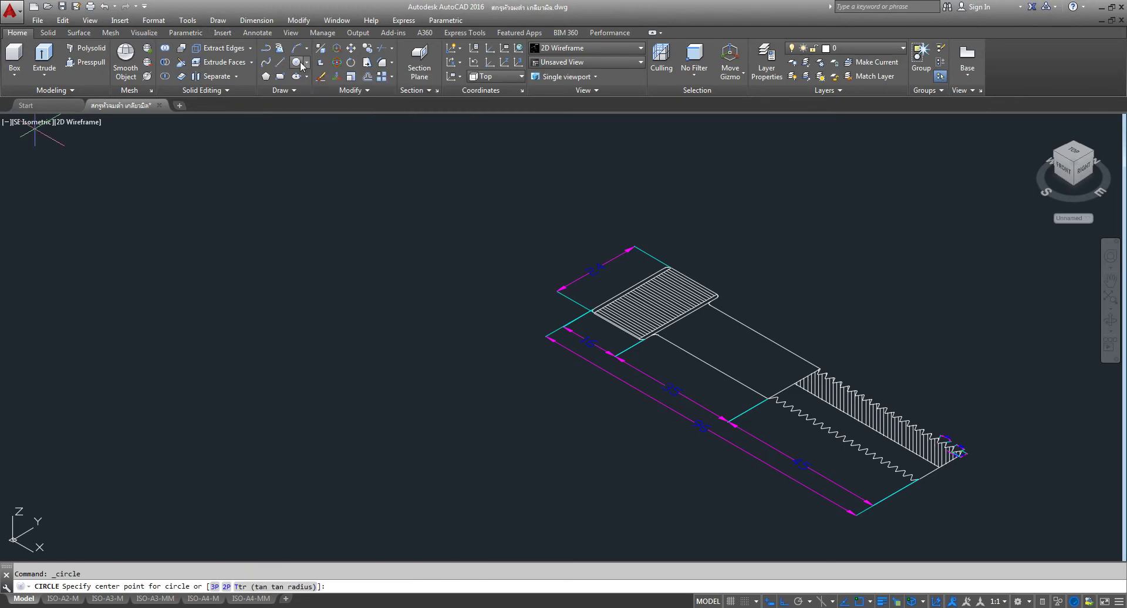
pyautogui.click(260, 430)
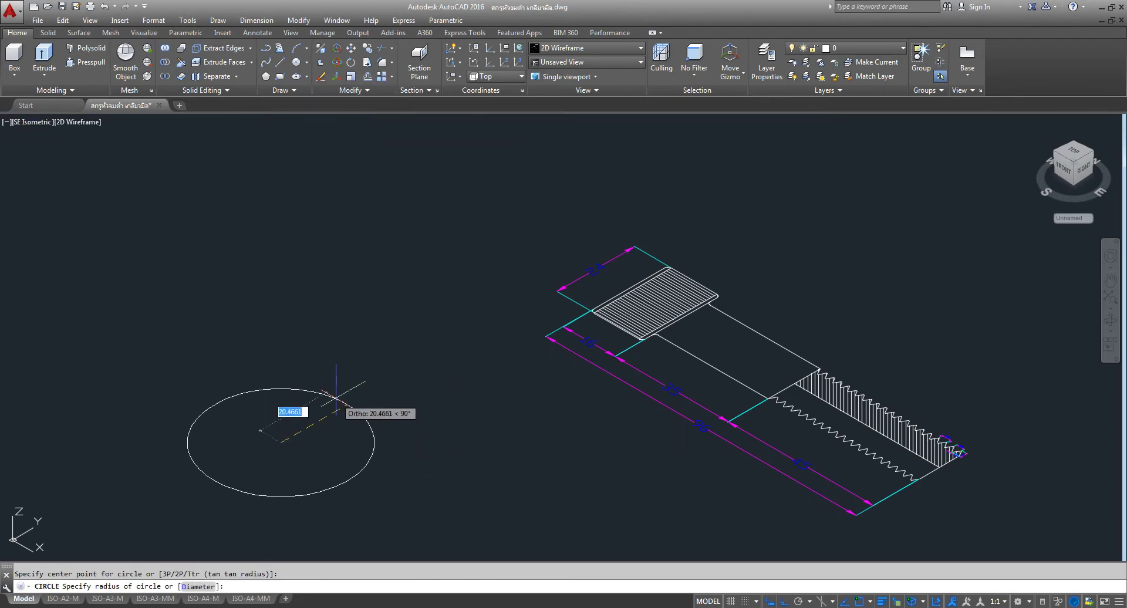
pyautogui.write('4')
pyautogui.write('d')
pyautogui.press('Return')
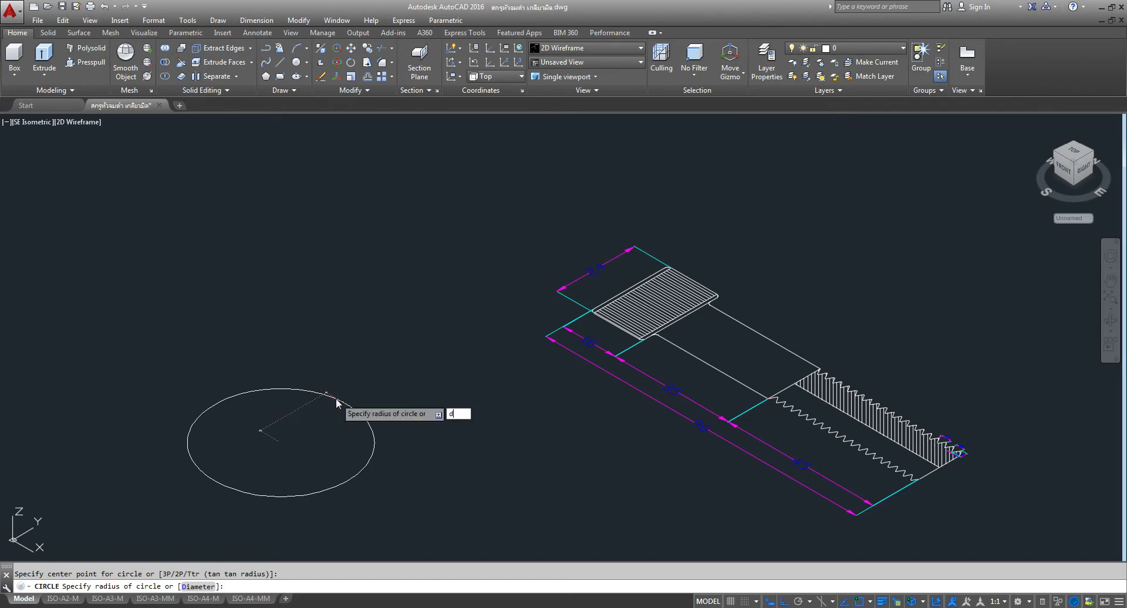
pyautogui.press('Return')
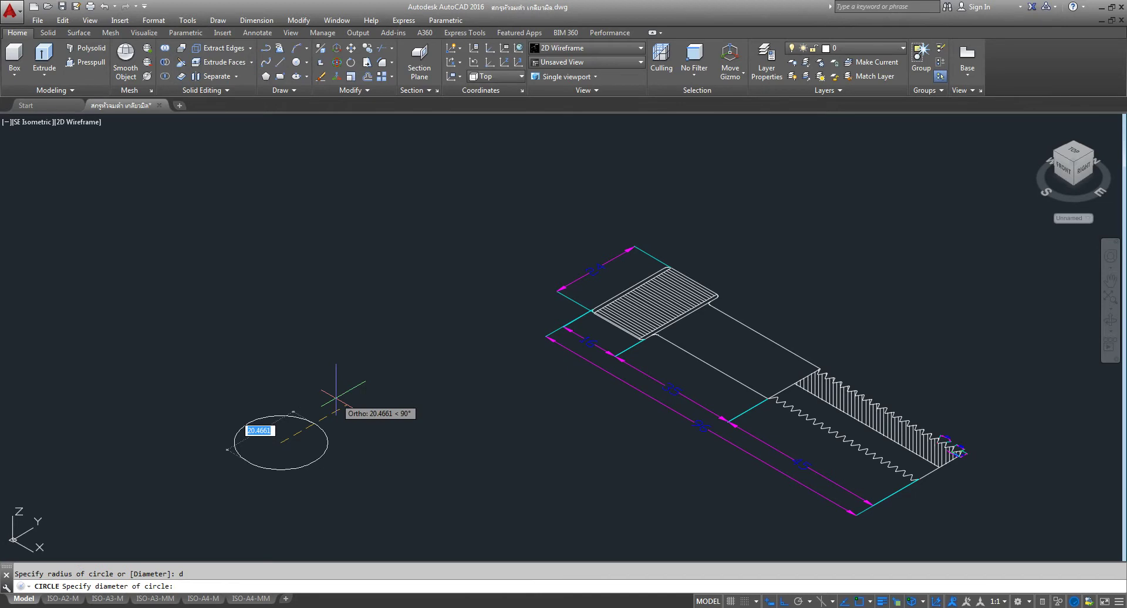
pyautogui.write('24')
pyautogui.press('Return')
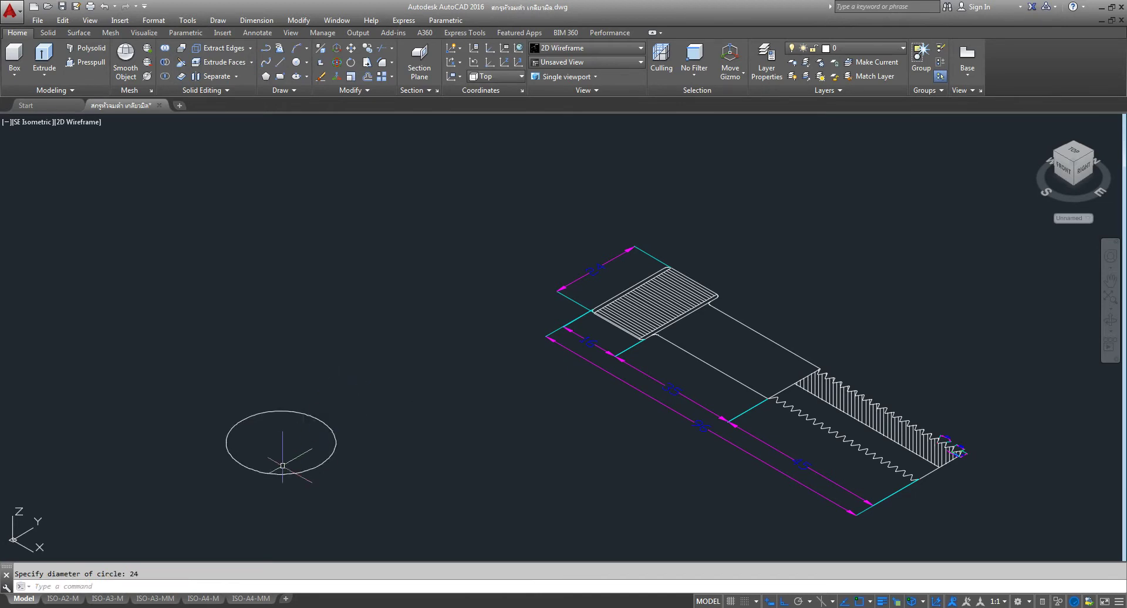
pyautogui.moveTo(315, 427); pyautogui.dragTo(326, 432, button='middle')
# Extrude the 24-diameter circle 16 units into a cylinder
pyautogui.click(44, 54)
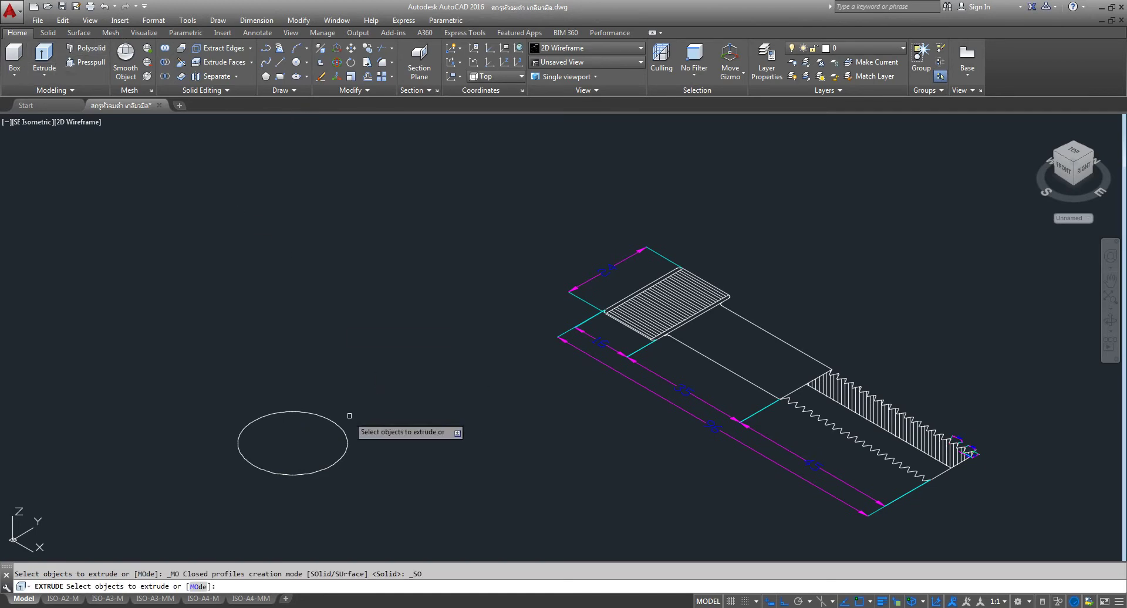
pyautogui.click(347, 434)
pyautogui.rightClick(390, 362)
pyautogui.click(408, 370)
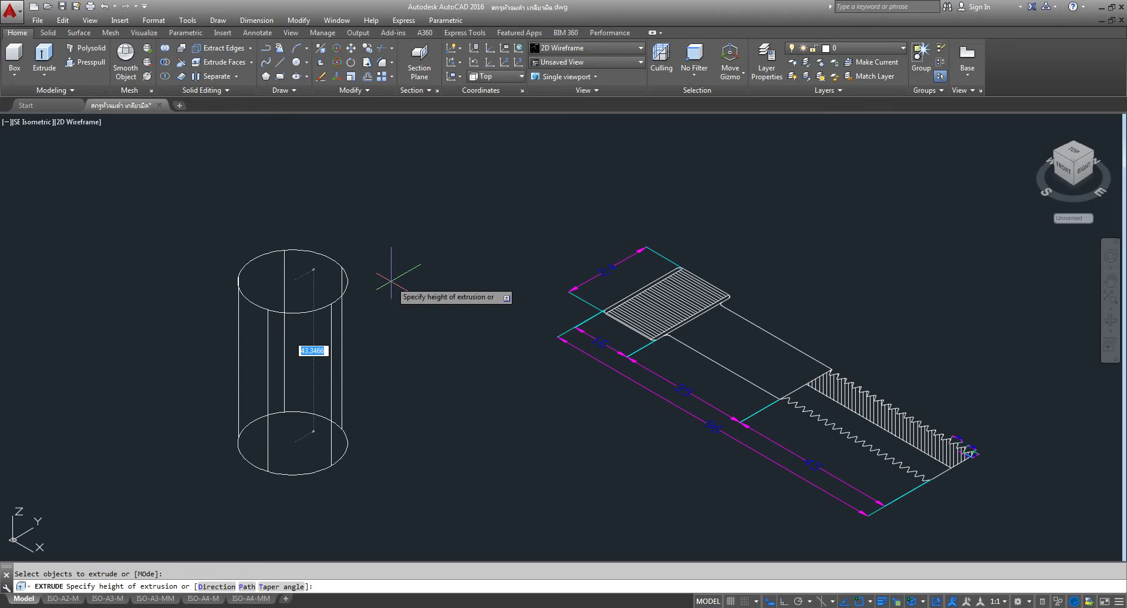
pyautogui.press('Return')
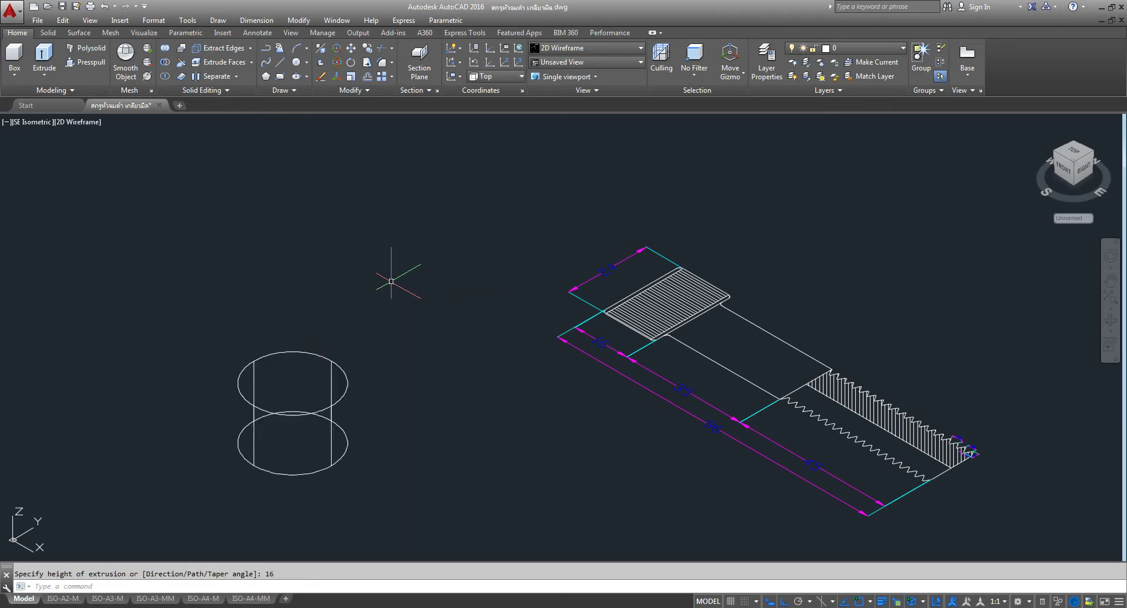
pyautogui.scroll(2, 229, 534)
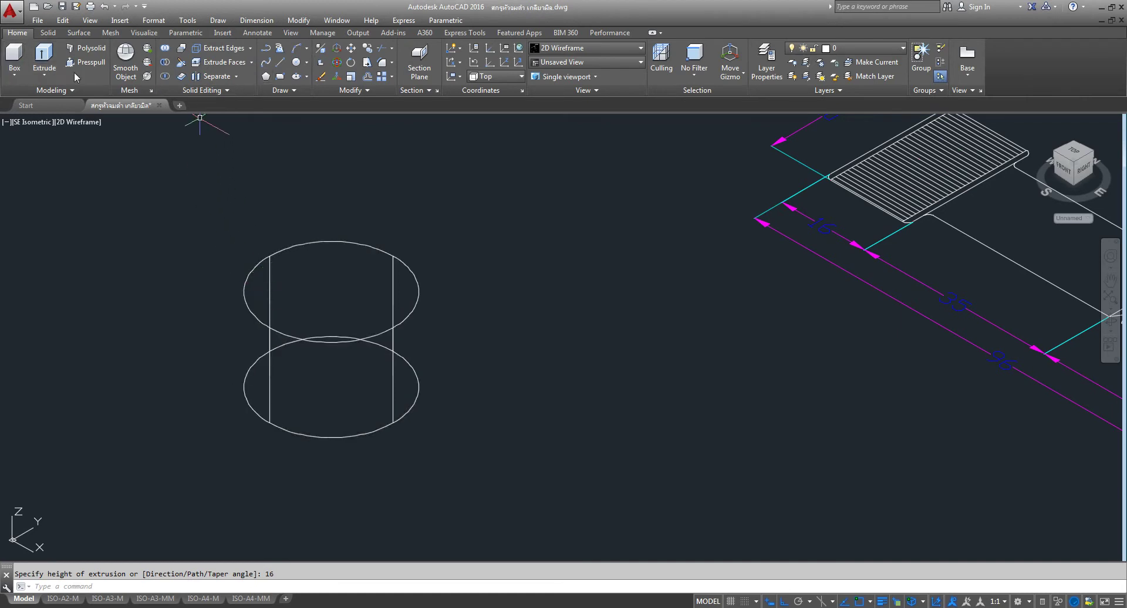
# Draw a six-sided polygon circumscribed about radius 8 on the cylinder's top centre
pyautogui.click(266, 78)
pyautogui.write('6')
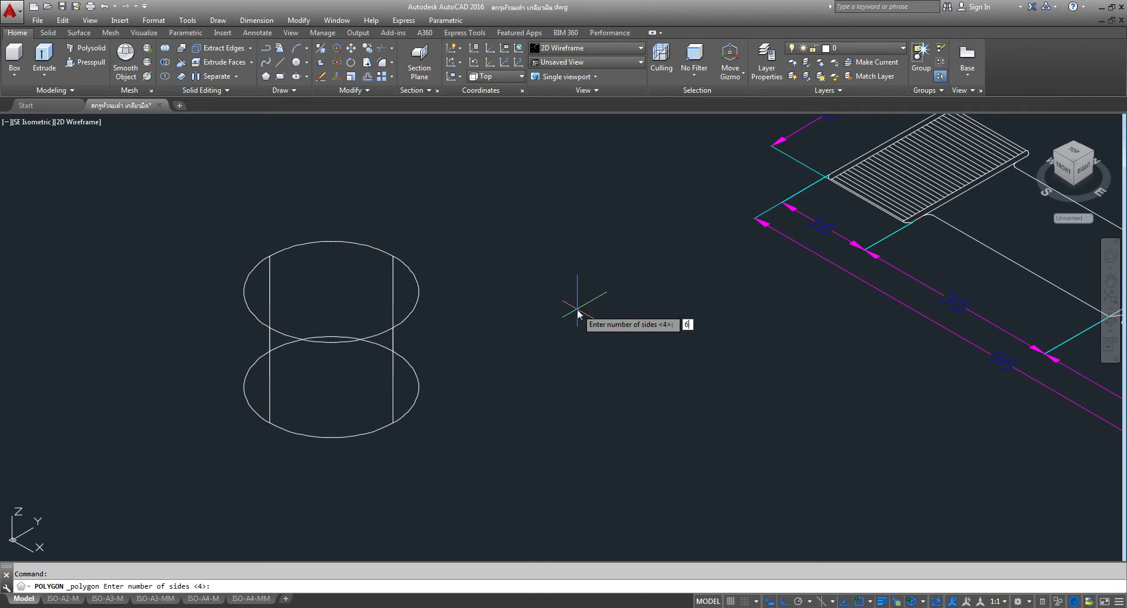
pyautogui.press('Return')
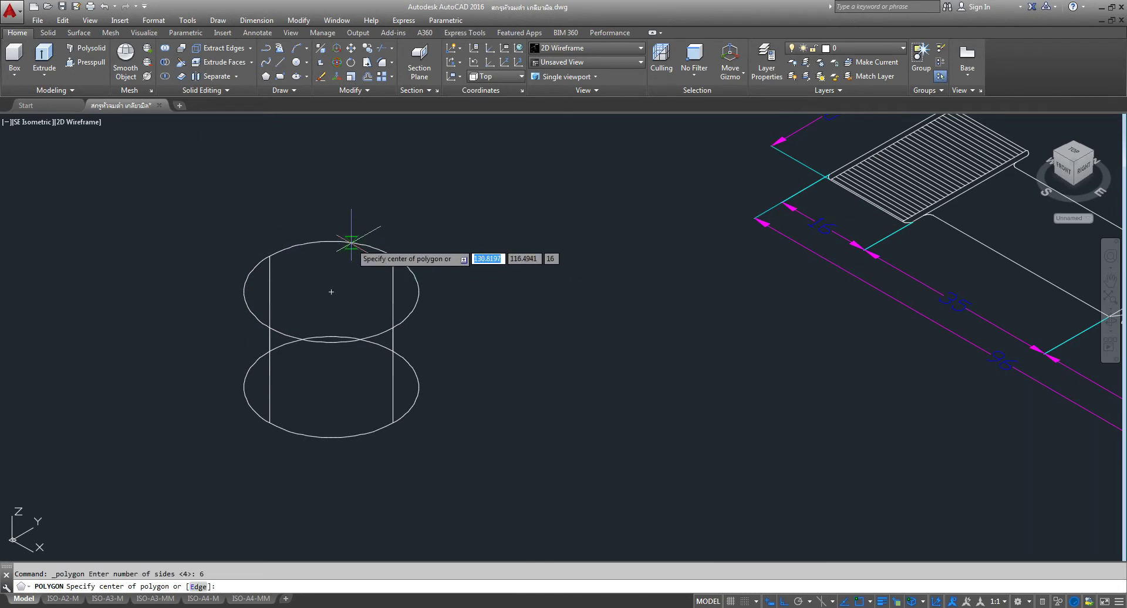
pyautogui.click(331, 291)
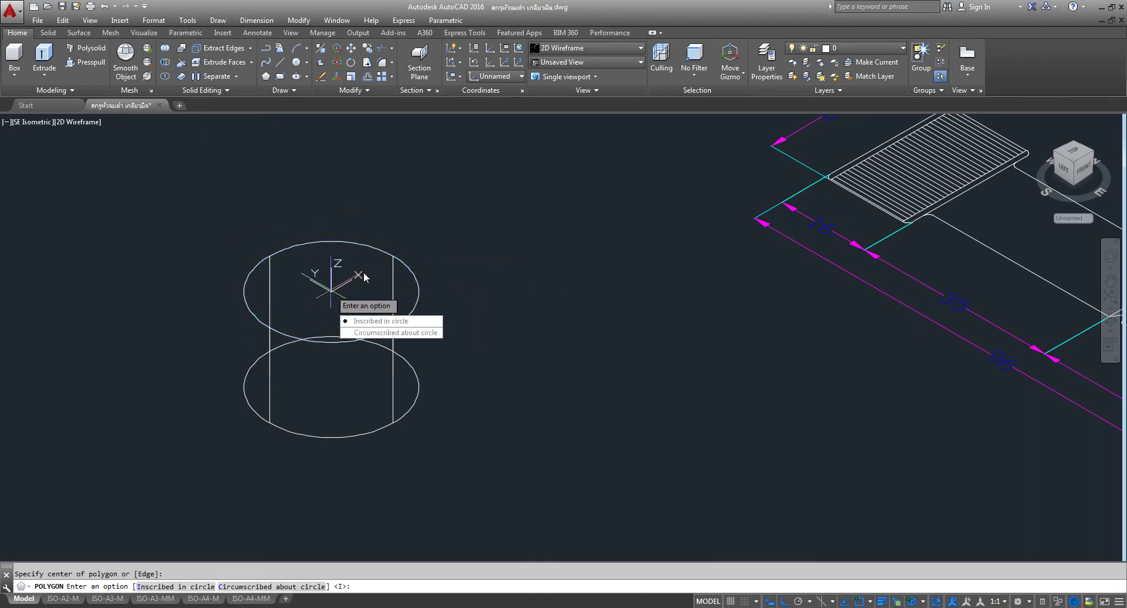
pyautogui.click(378, 334)
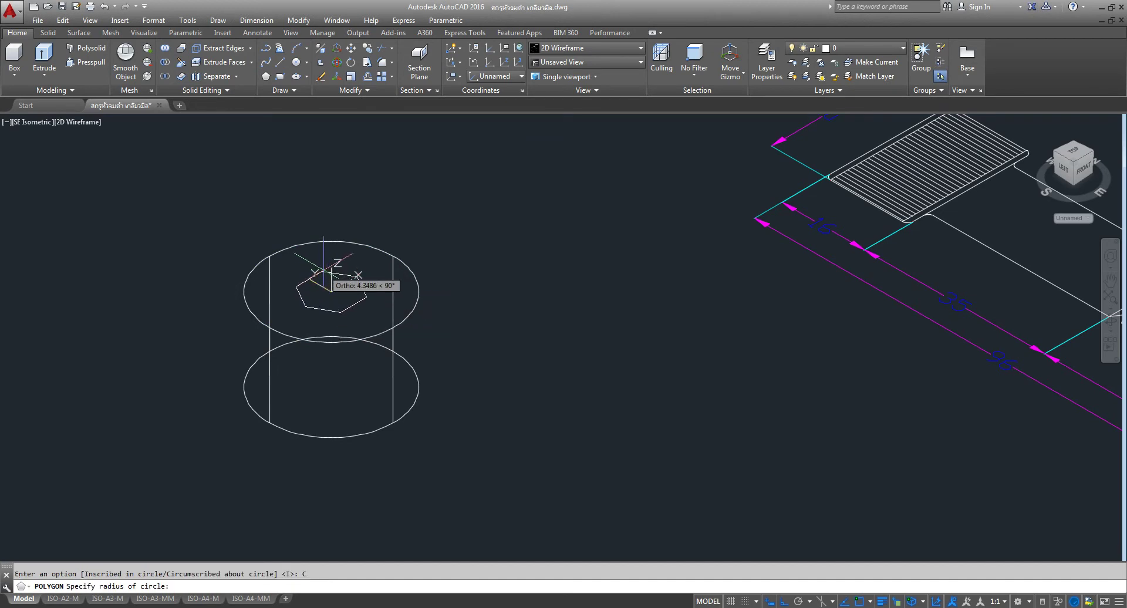
pyautogui.write('8')
pyautogui.press('Return')
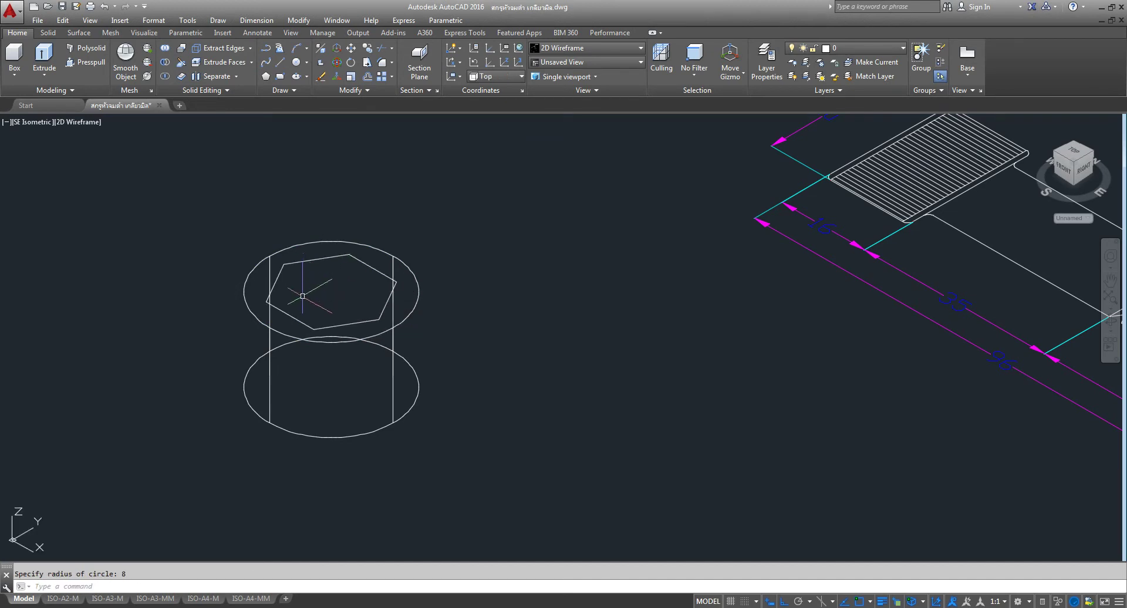
# Extrude the hexagon 7 units into a prism
pyautogui.click(44, 55)
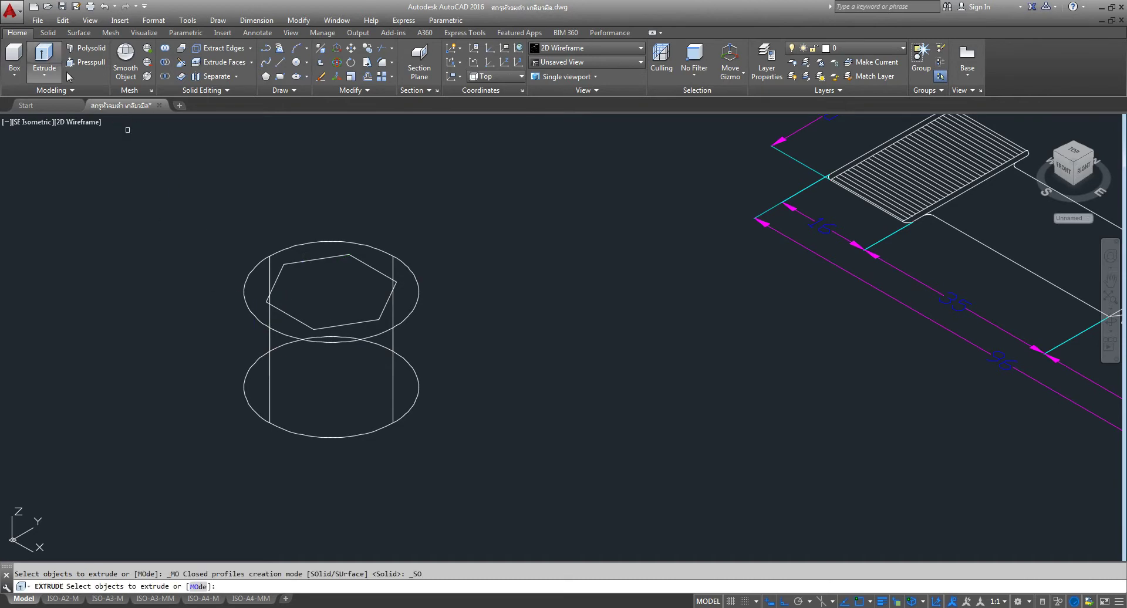
pyautogui.click(297, 263)
pyautogui.rightClick(537, 256)
pyautogui.click(564, 263)
pyautogui.write('7')
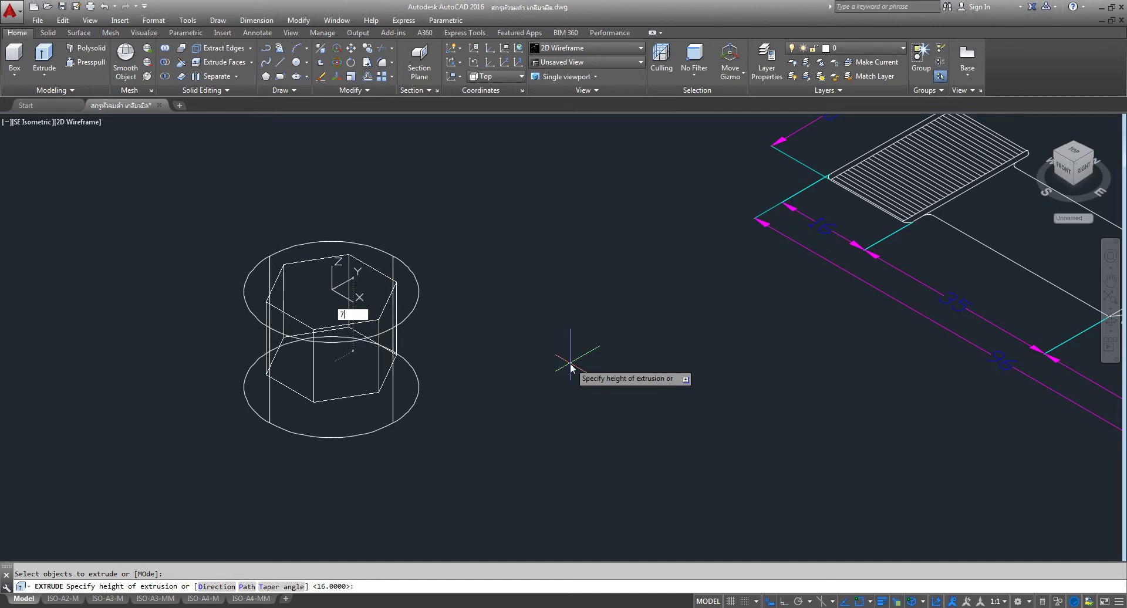
pyautogui.press('Return')
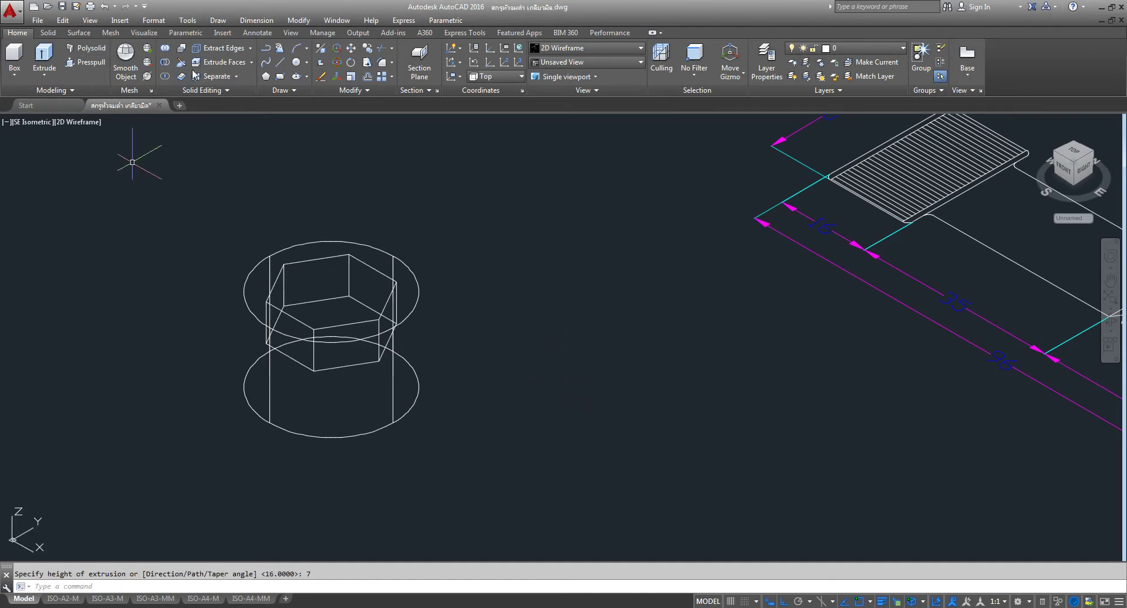
# Subtract the hexagonal prism from the cylinder to form the hex socket
pyautogui.click(168, 68)
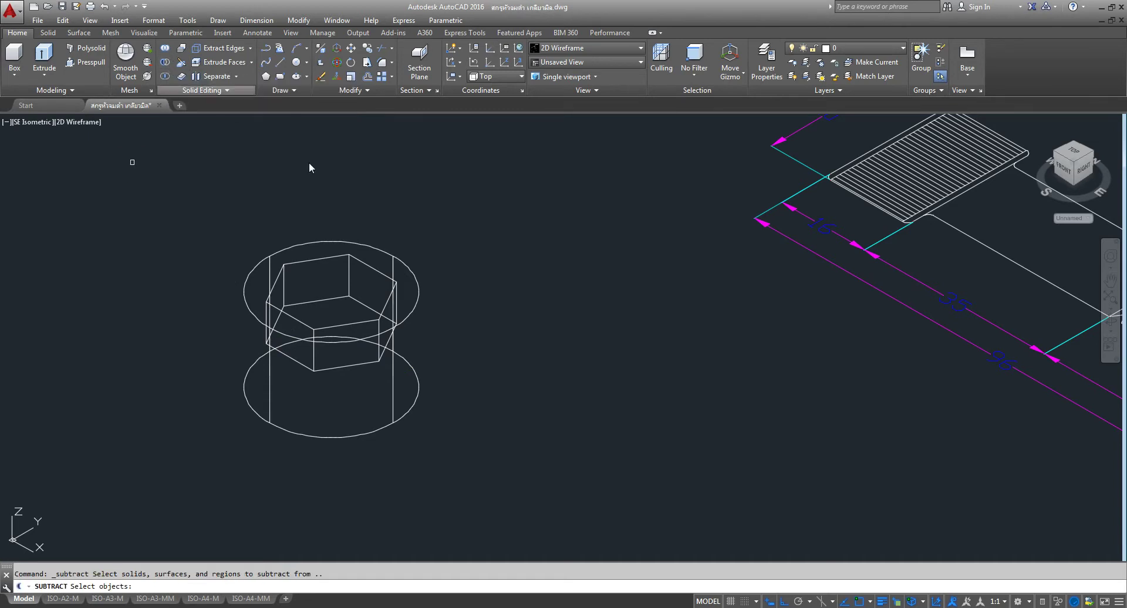
pyautogui.click(398, 262)
pyautogui.press('Return')
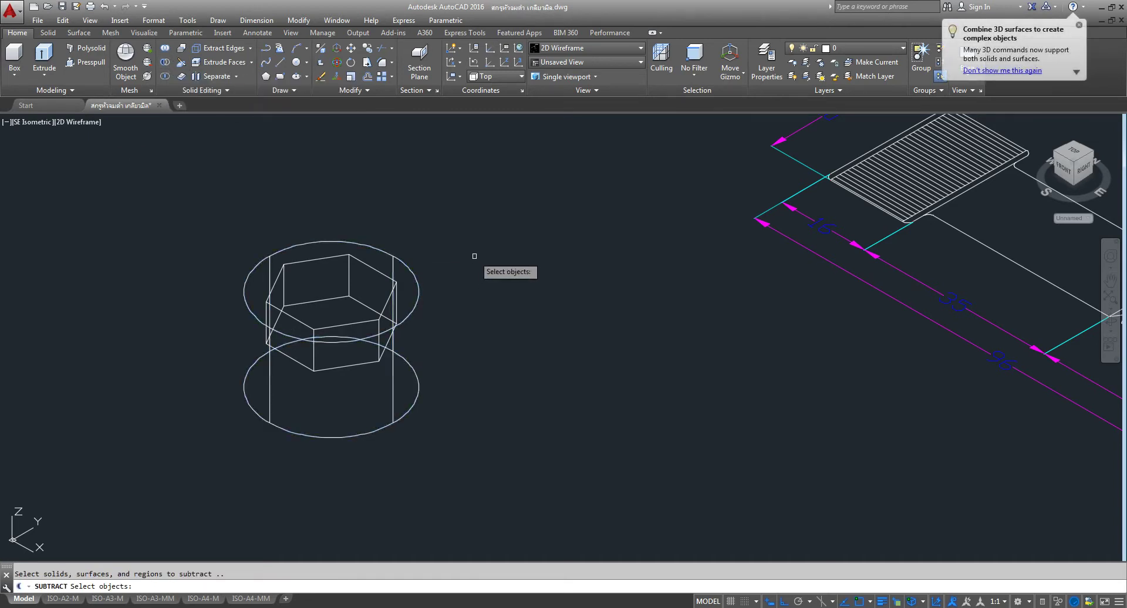
pyautogui.click(378, 251)
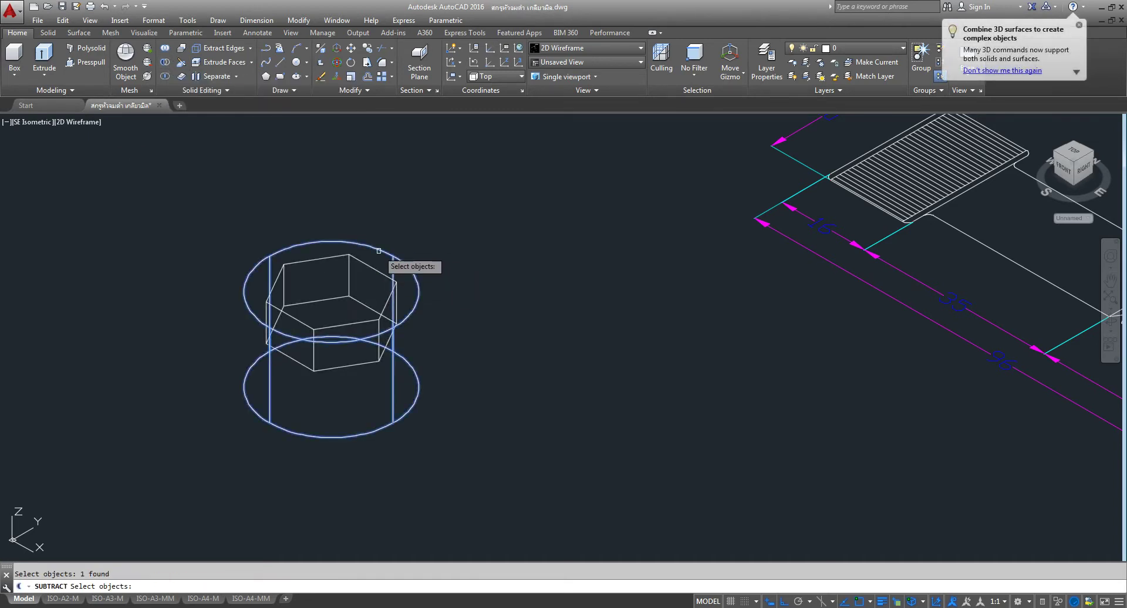
pyautogui.press('Return')
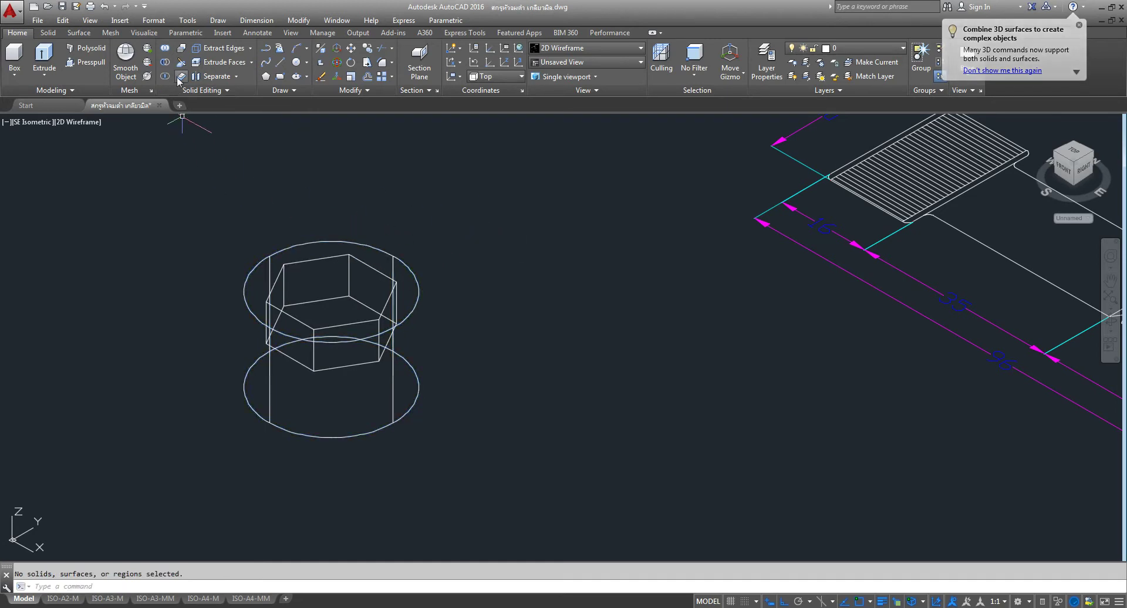
pyautogui.click(165, 62)
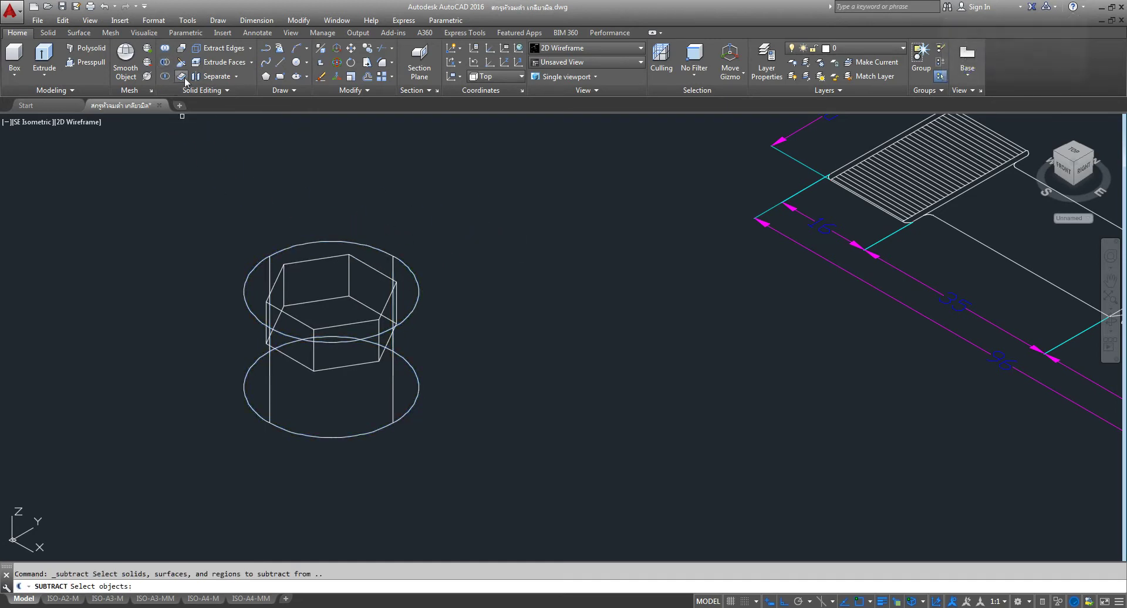
pyautogui.click(366, 251)
pyautogui.press('Return')
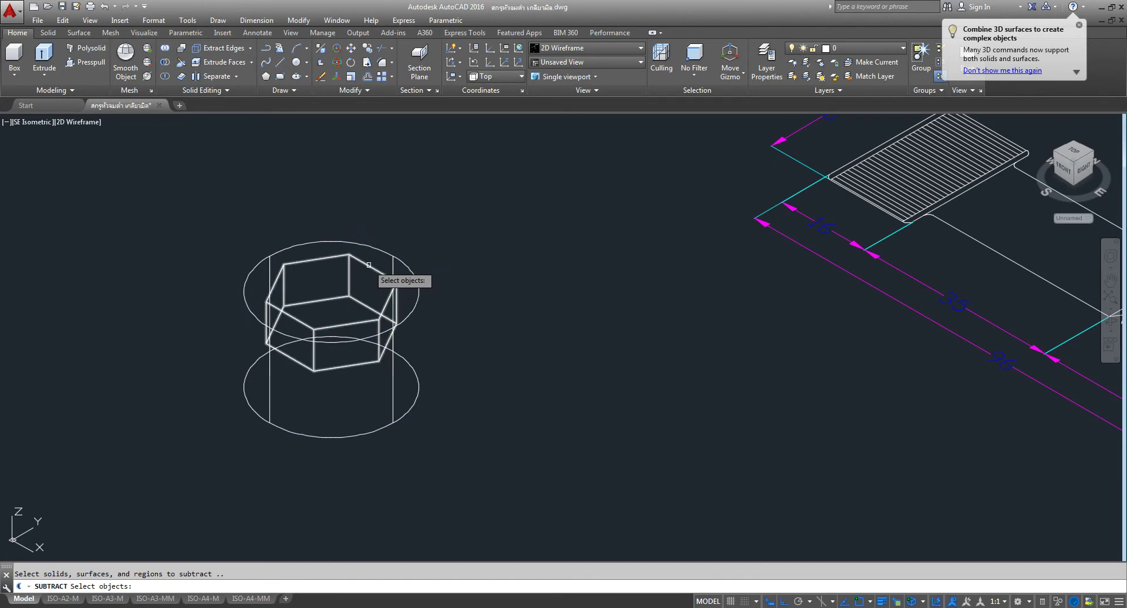
pyautogui.click(373, 282)
pyautogui.press('Return')
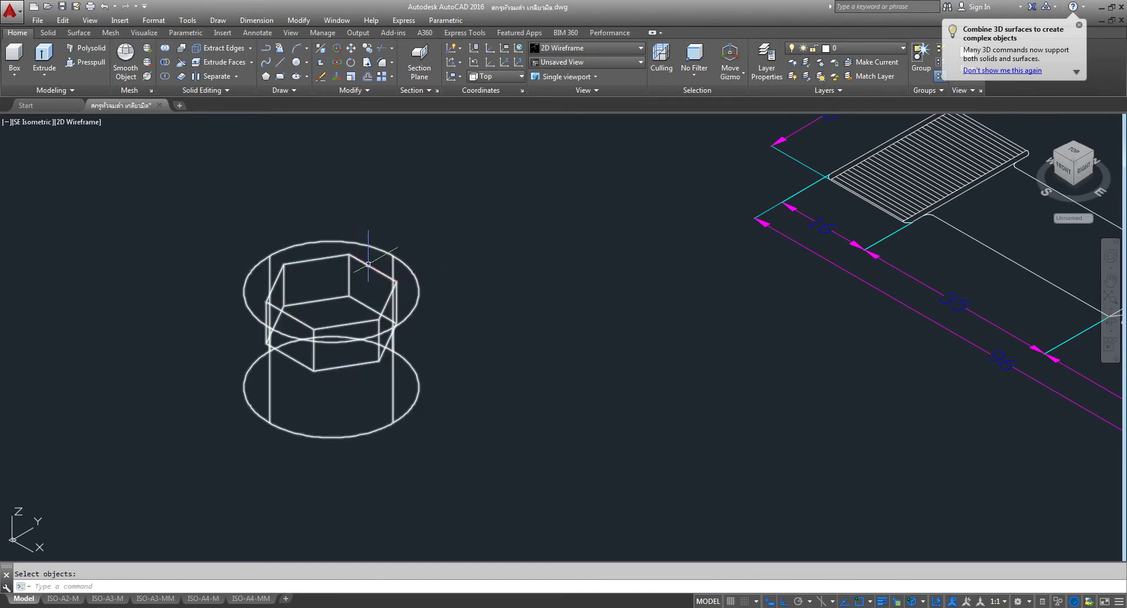
# Shade the model with the Conceptual visual style
pyautogui.click(83, 121)
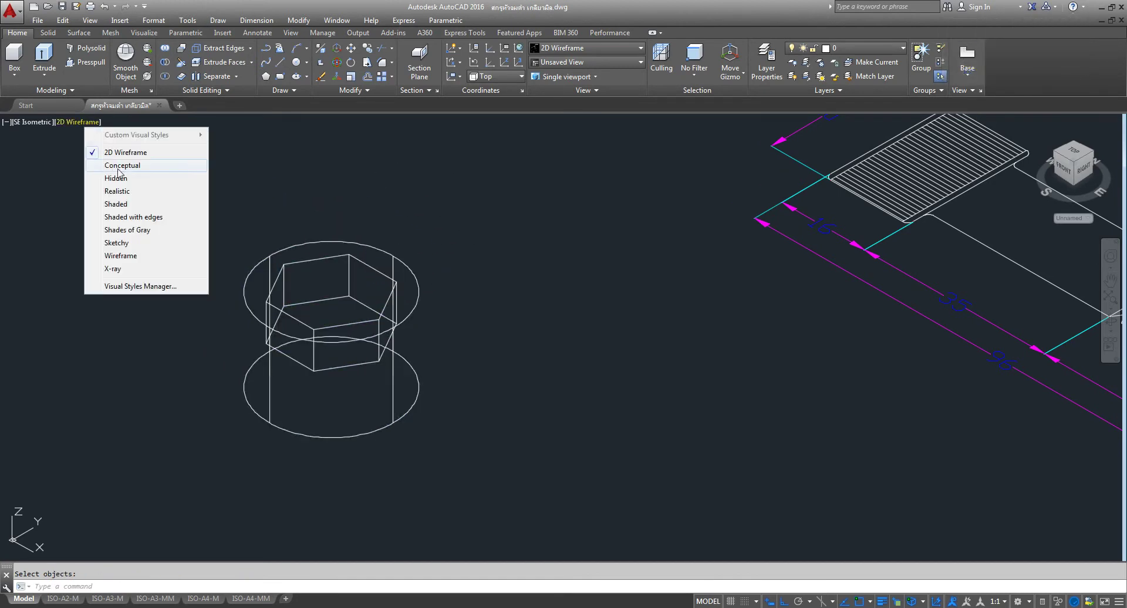
pyautogui.click(122, 167)
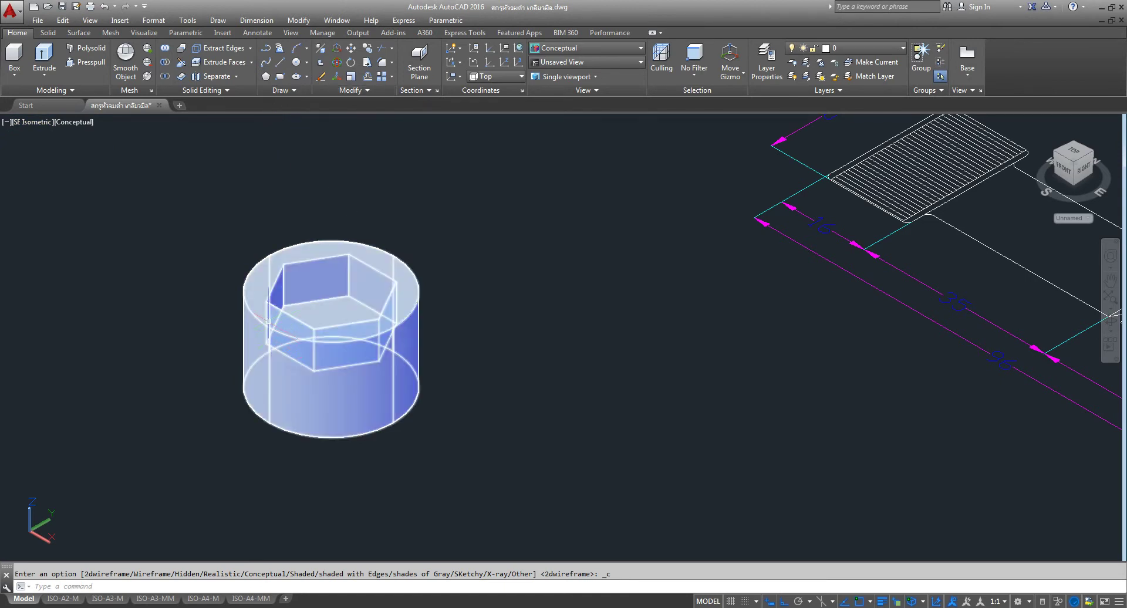
pyautogui.click(50, 35)
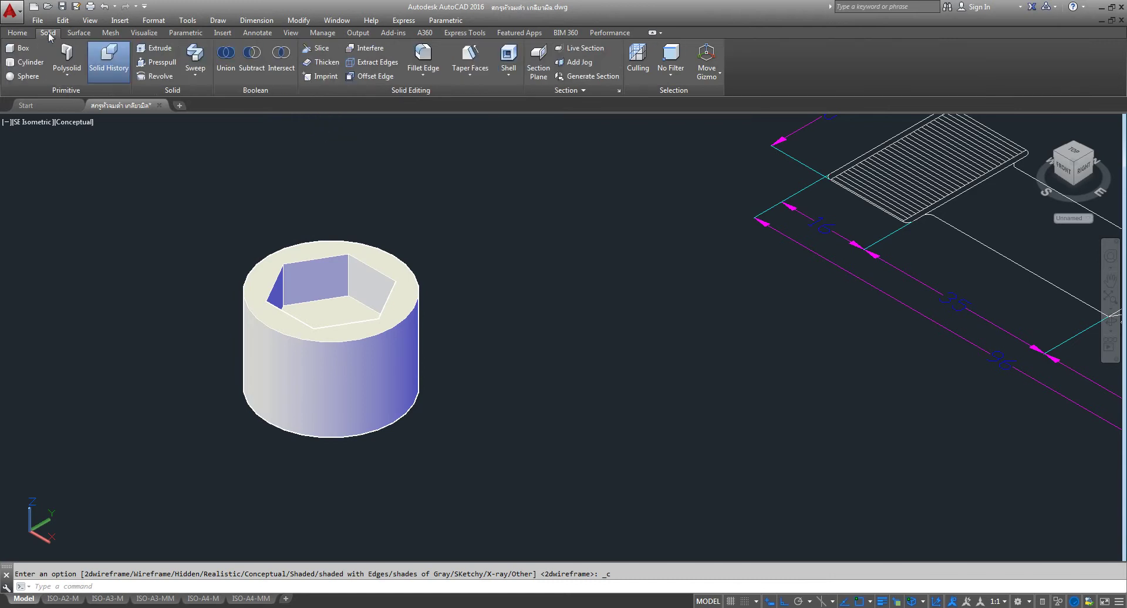
# Fillet the cylinder's top circular rim with a 0.5 radius
pyautogui.click(424, 59)
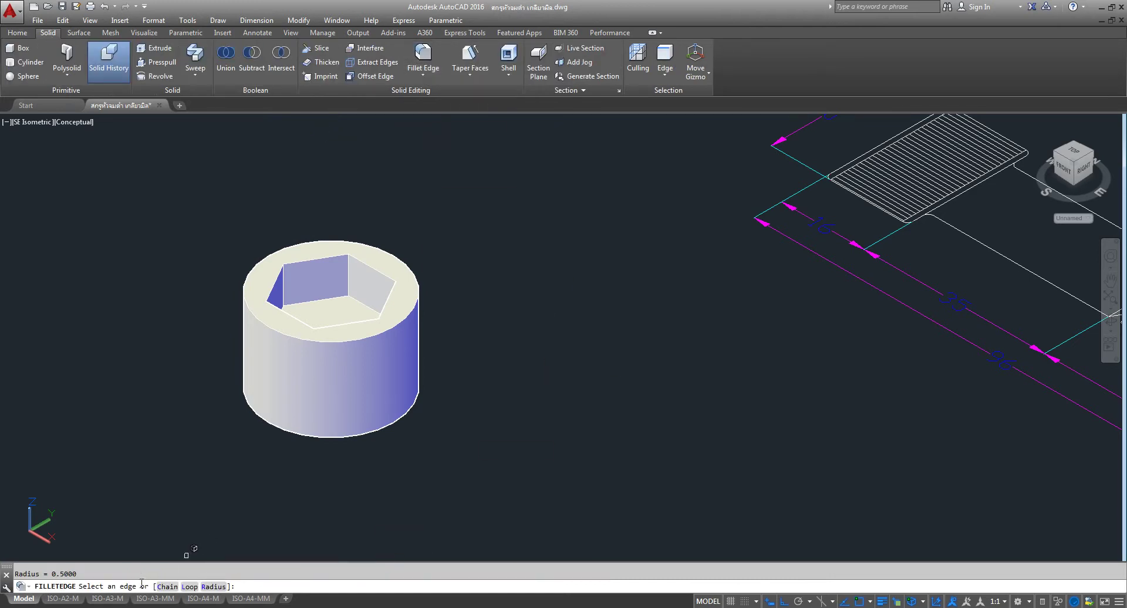
pyautogui.click(214, 587)
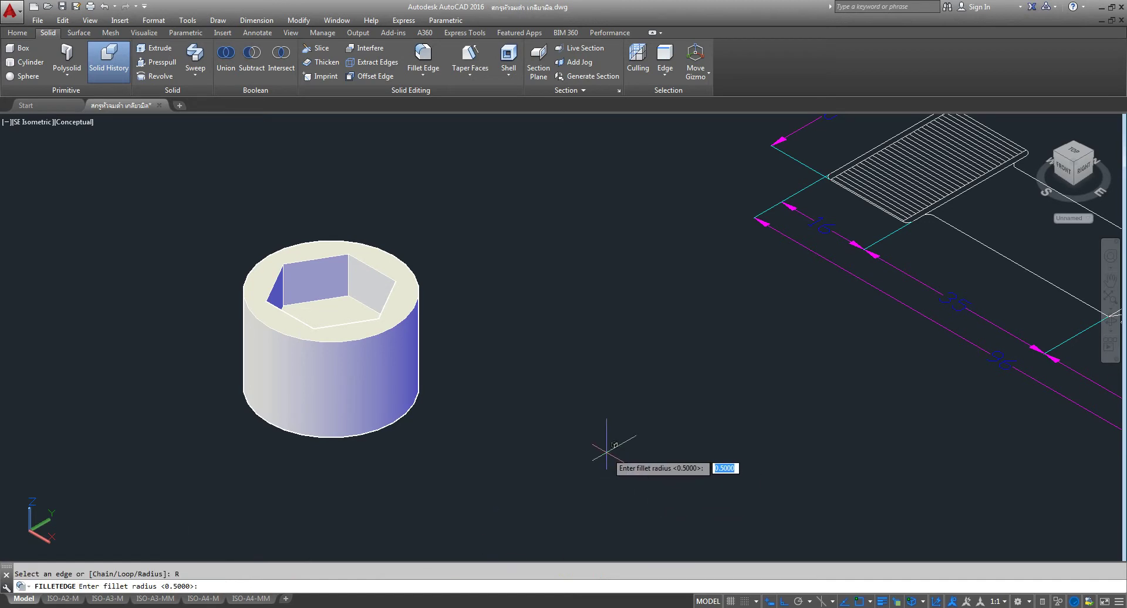
pyautogui.write('5')
pyautogui.write('.5')
pyautogui.press('Return')
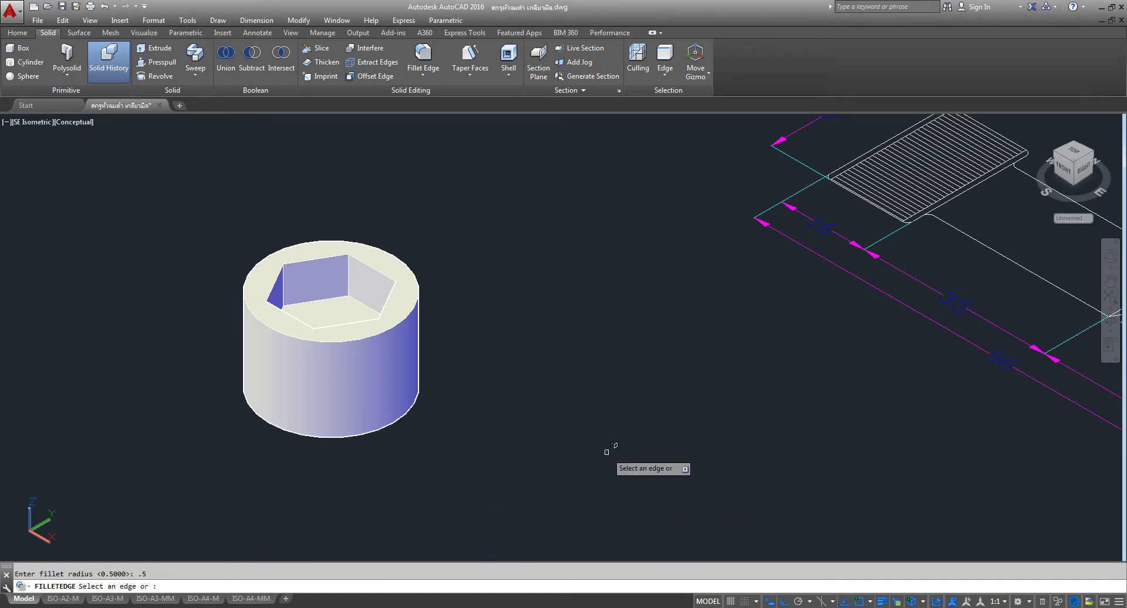
pyautogui.click(402, 327)
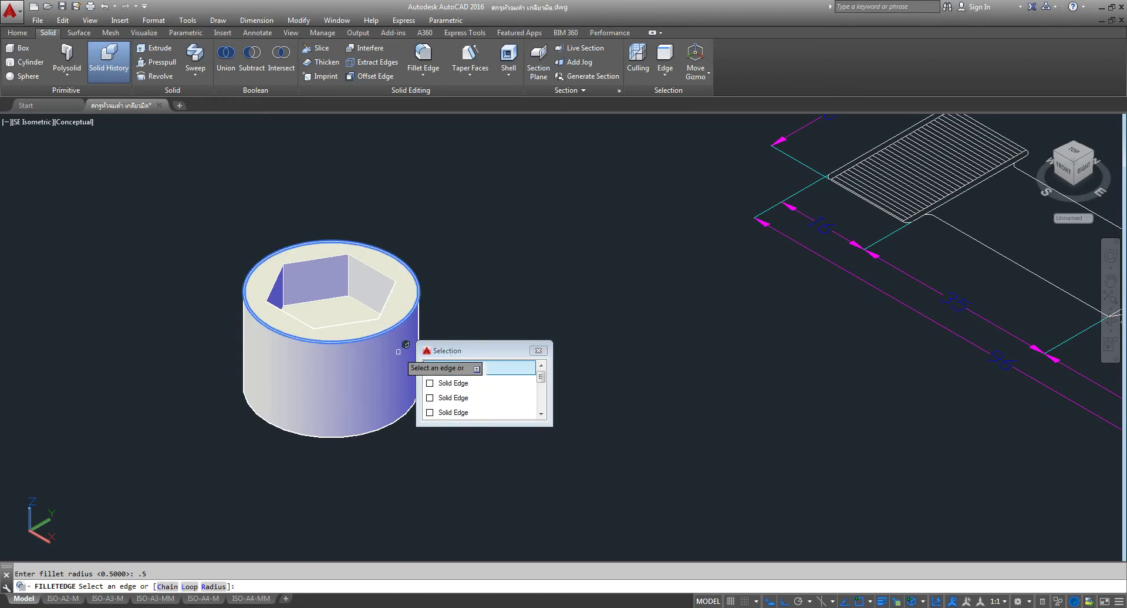
pyautogui.scroll(3, 390, 327)
pyautogui.scroll(5, 388, 320)
pyautogui.scroll(-5, 387, 327)
pyautogui.scroll(-5, 387, 328)
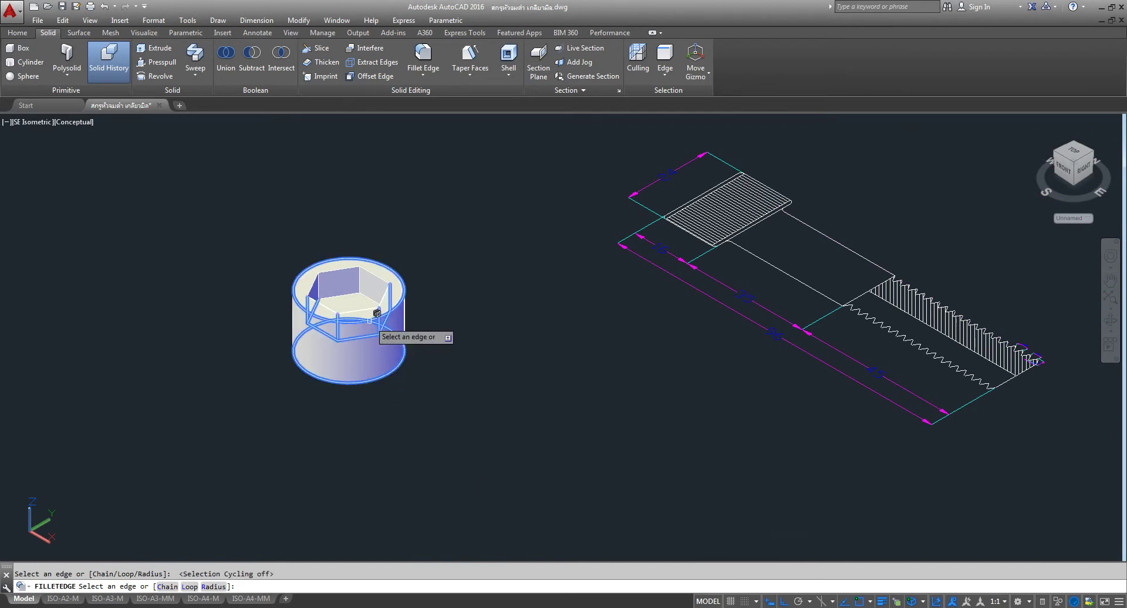
pyautogui.scroll(5, 377, 313)
pyautogui.rightClick(692, 281)
pyautogui.press('Escape')
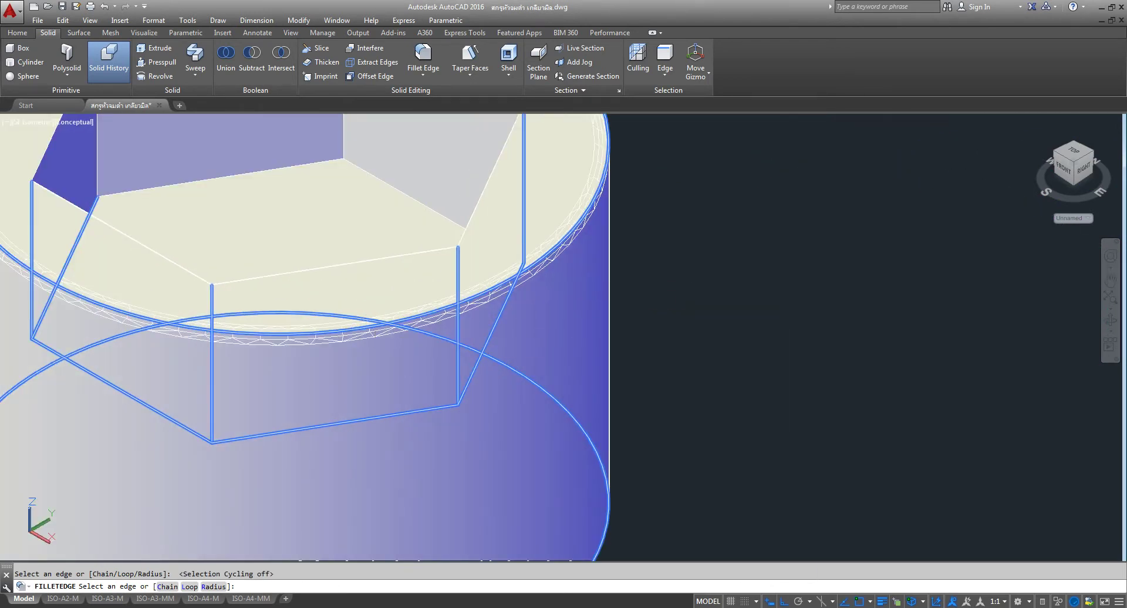
pyautogui.press('Return')
pyautogui.press('Return')
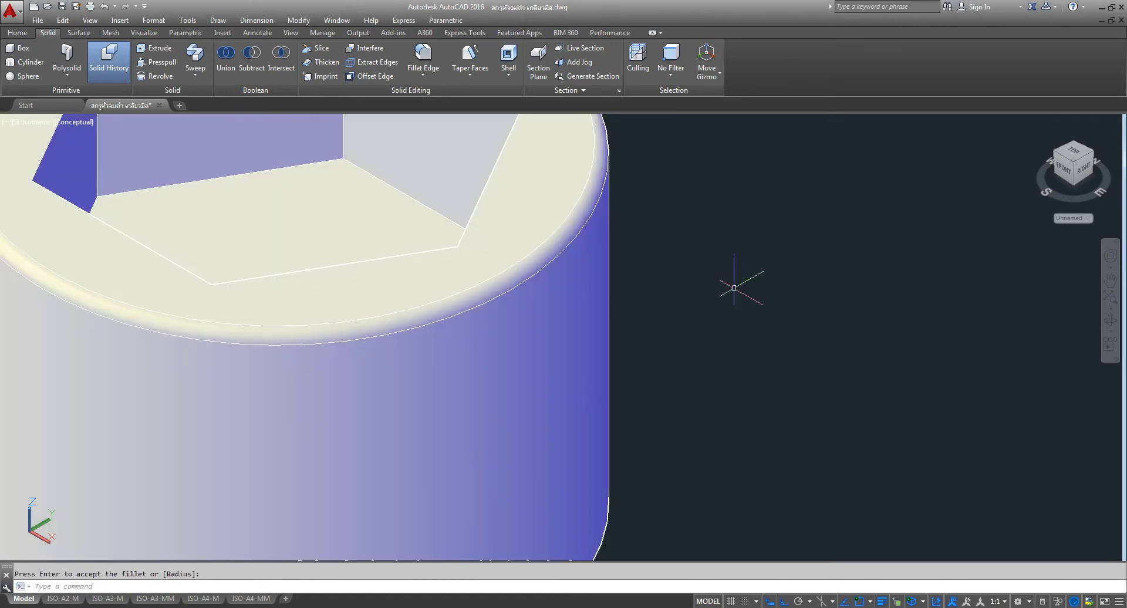
pyautogui.scroll(-5, 555, 258)
pyautogui.rightClick(680, 244)
# Fillet a second edge of the socket head with the same 0.5 radius
pyautogui.click(710, 251)
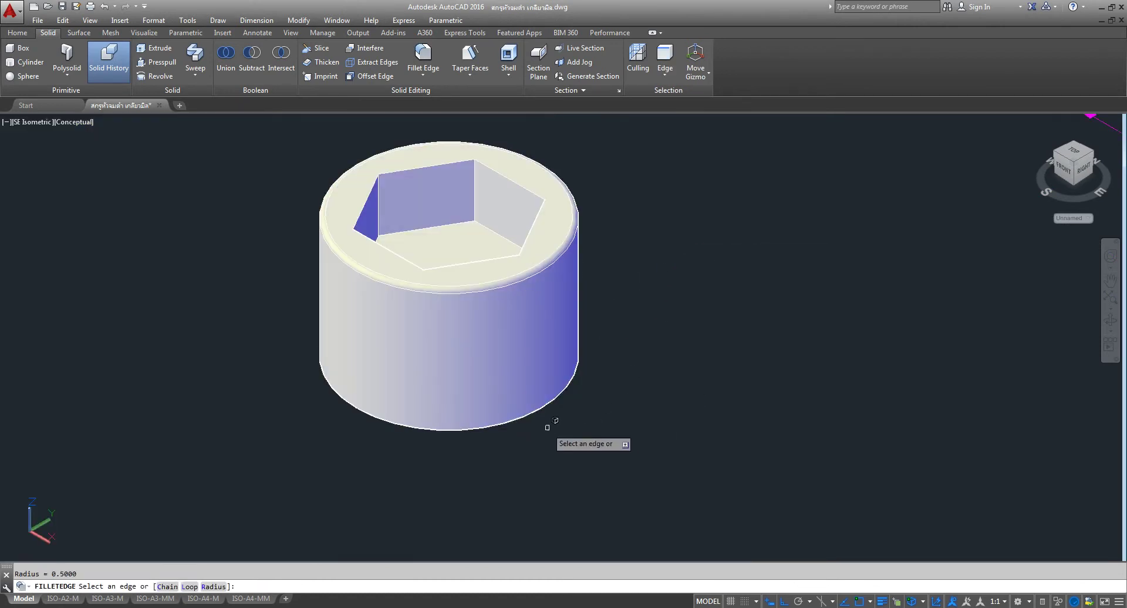
pyautogui.click(529, 409)
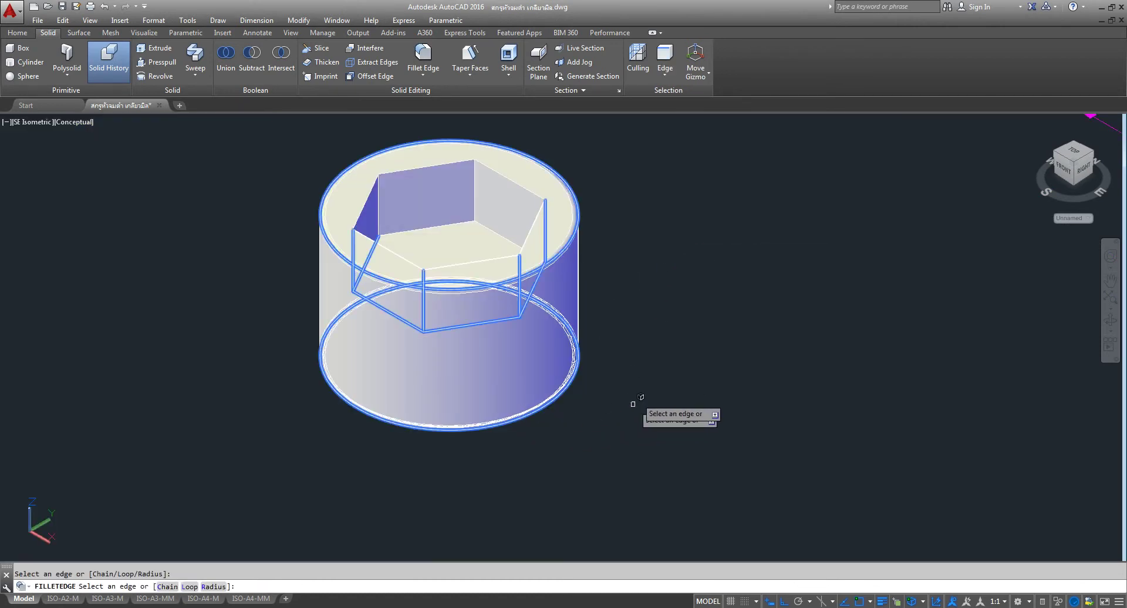
pyautogui.rightClick(682, 301)
pyautogui.click(708, 312)
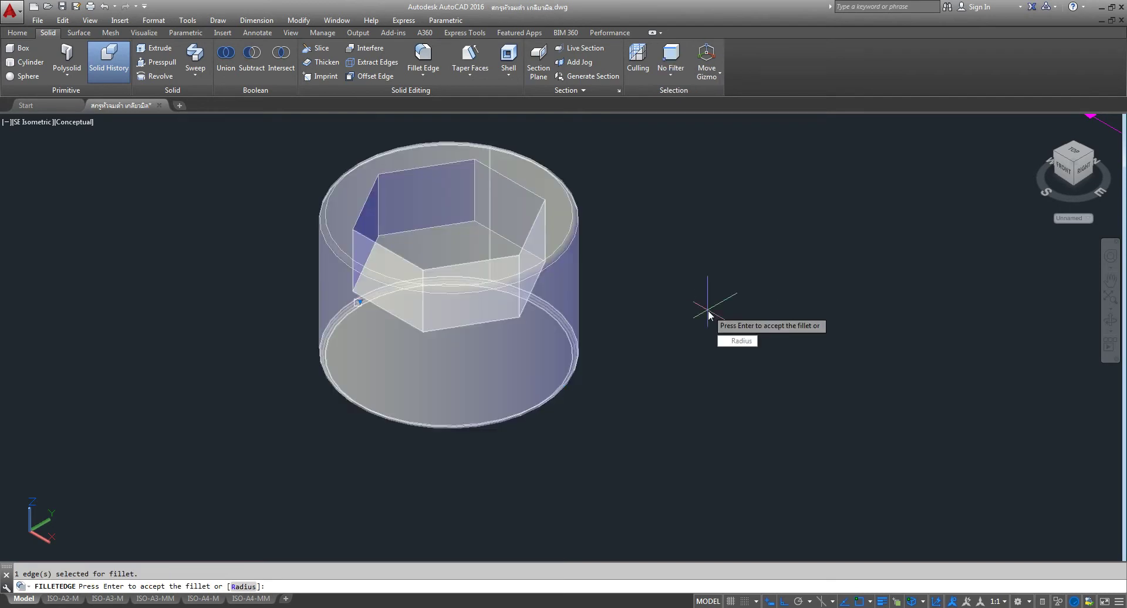
pyautogui.press('Return')
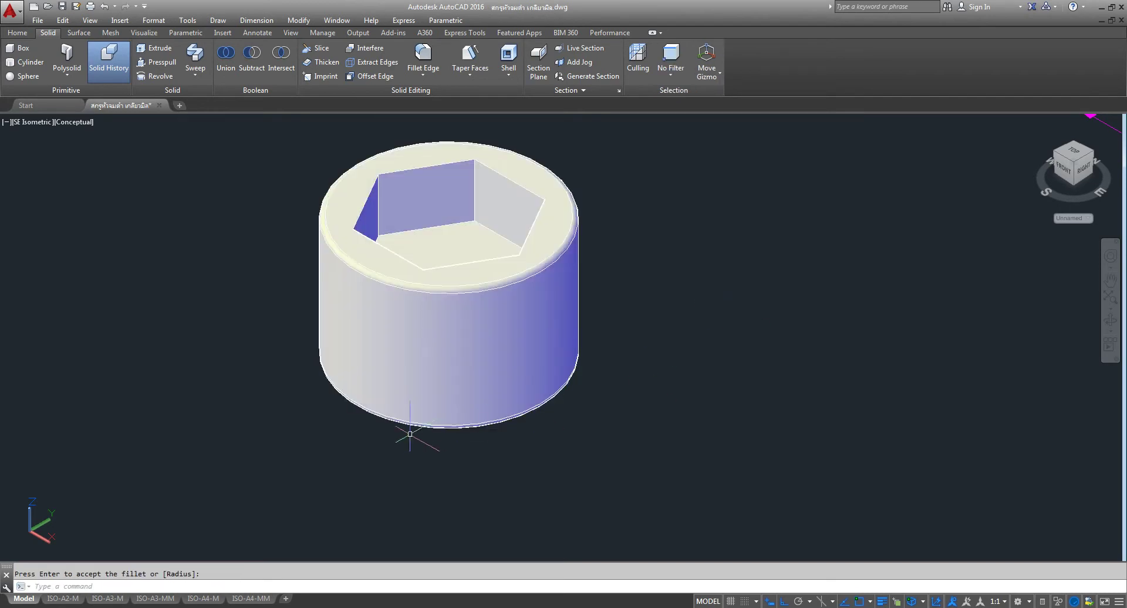
pyautogui.scroll(-4, 480, 410)
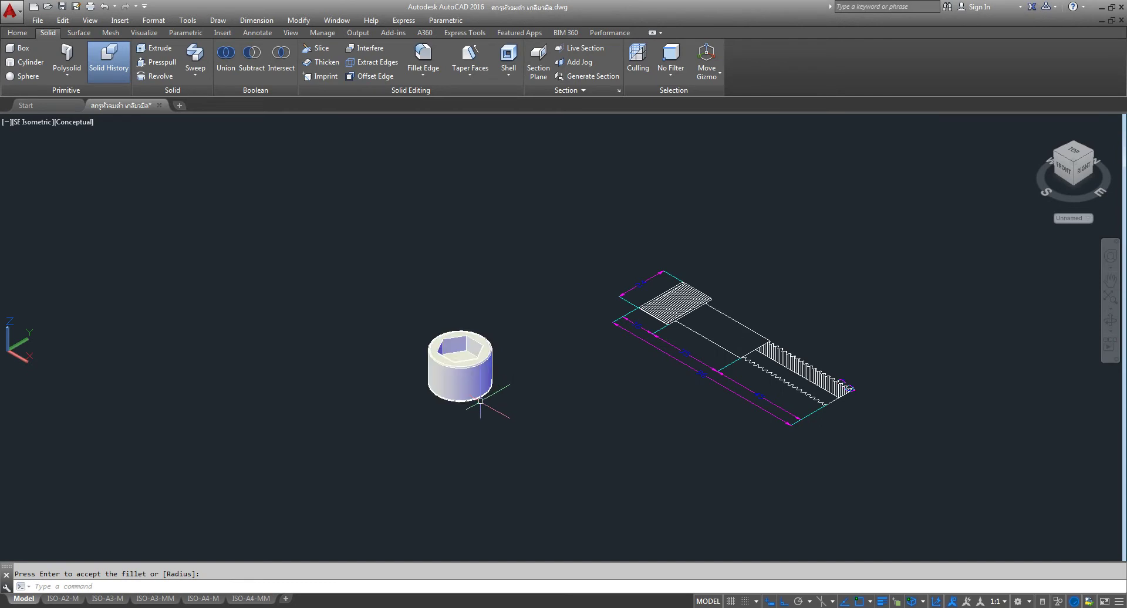
# From the Home tools, start a circle centred below the socket head
pyautogui.scroll(1, 480, 401)
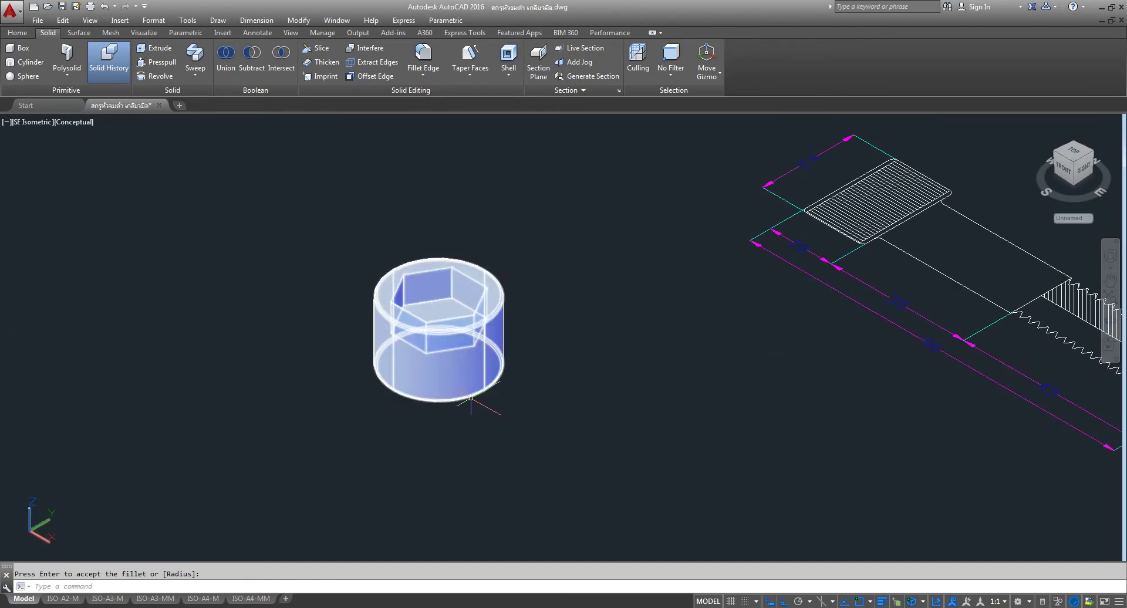
pyautogui.scroll(-4, 480, 306)
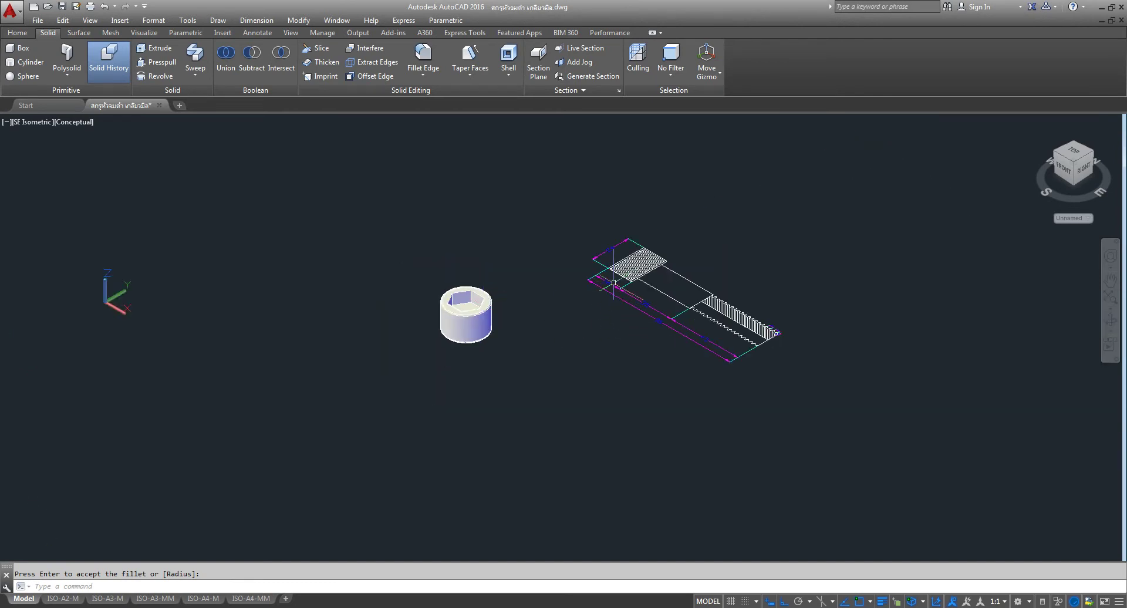
pyautogui.scroll(5, 613, 282)
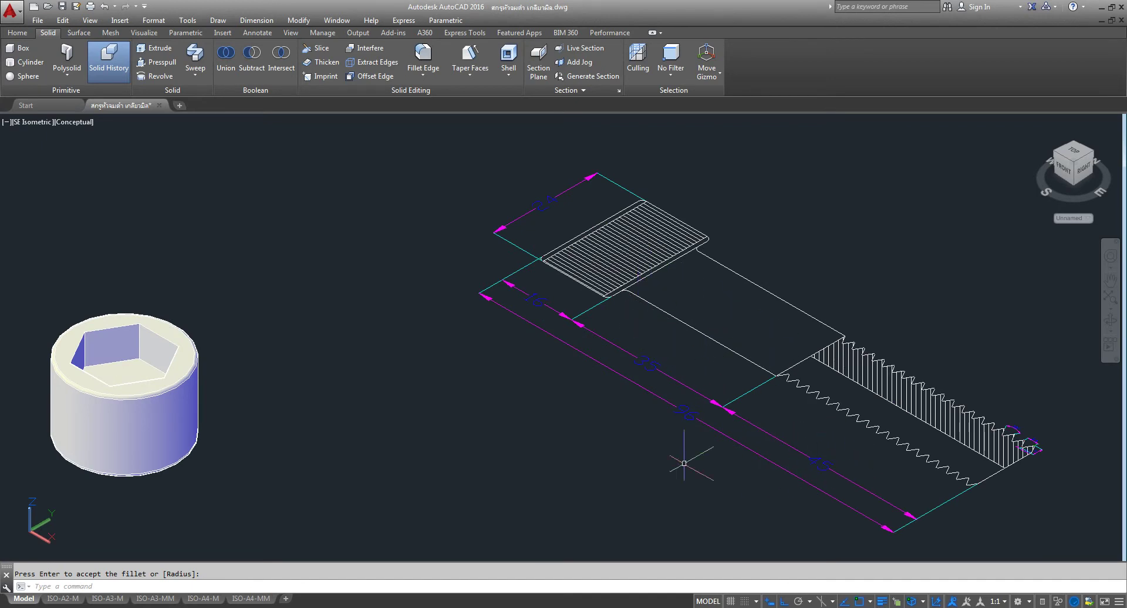
pyautogui.scroll(-2, 474, 384)
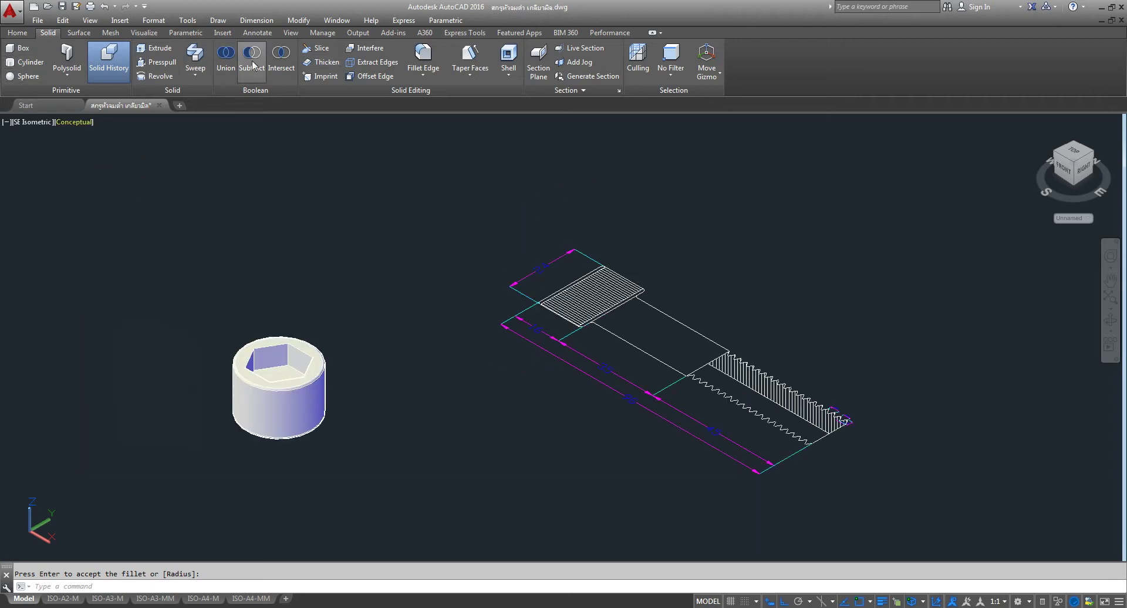
pyautogui.click(12, 33)
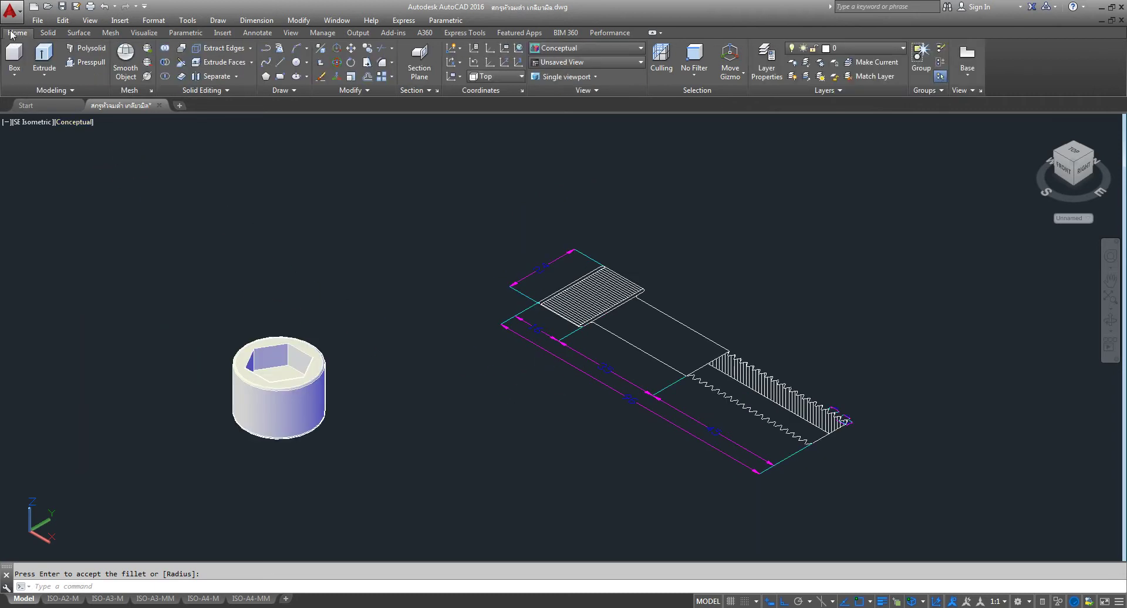
pyautogui.click(297, 63)
pyautogui.moveTo(452, 493); pyautogui.dragTo(478, 393, button='middle')
# Complete the shank circle with a radius of 8
pyautogui.click(464, 455)
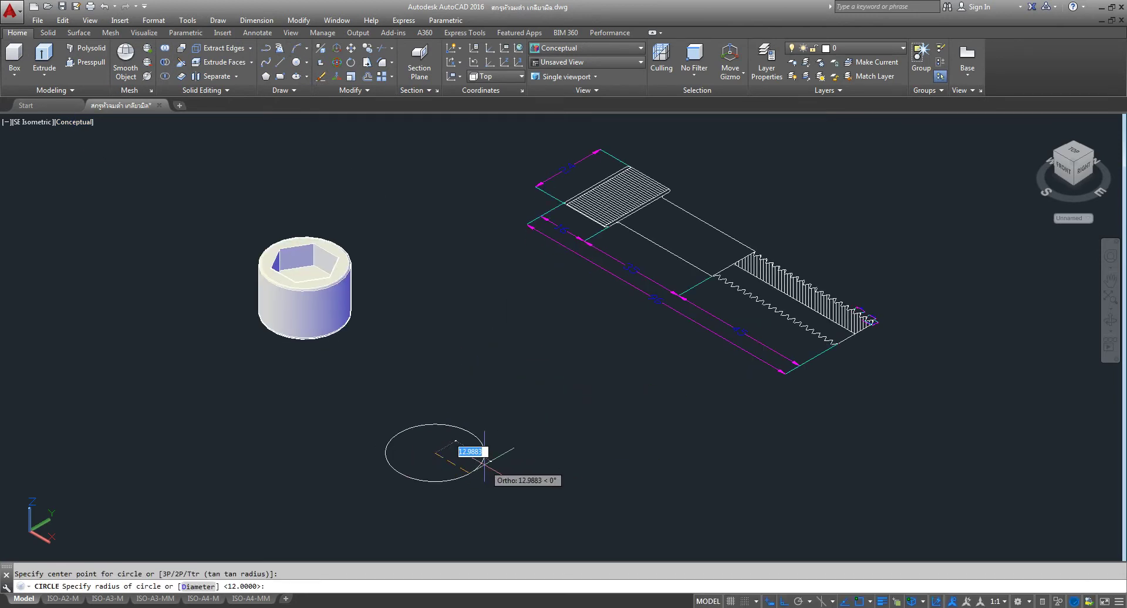
pyautogui.write('8')
pyautogui.press('Return')
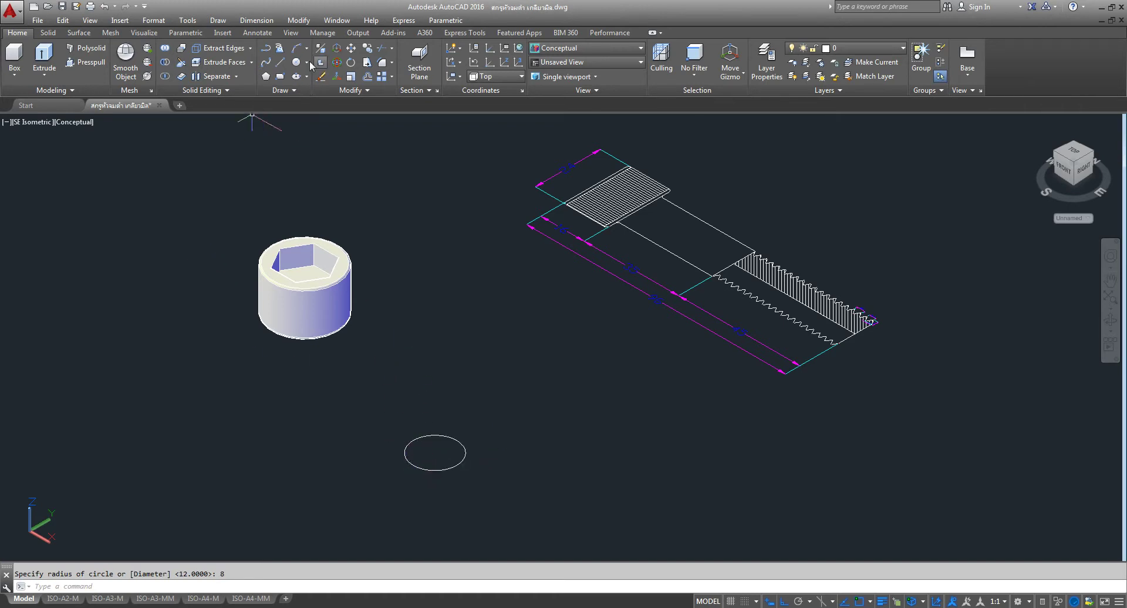
# Extrude the circle 80 units into the shank cylinder
pyautogui.click(41, 59)
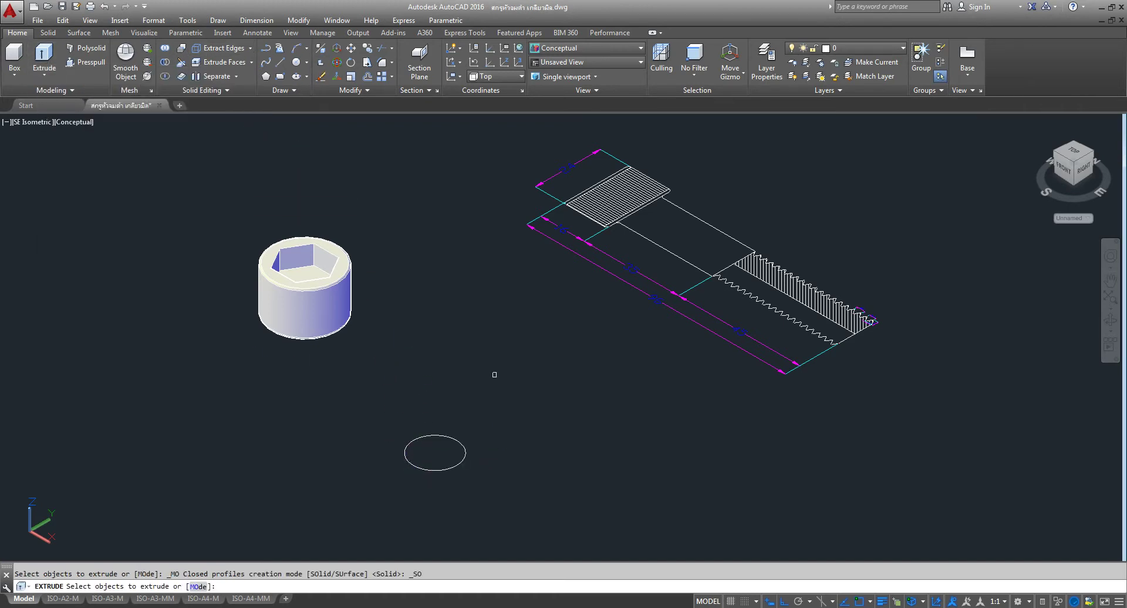
pyautogui.click(443, 436)
pyautogui.rightClick(461, 387)
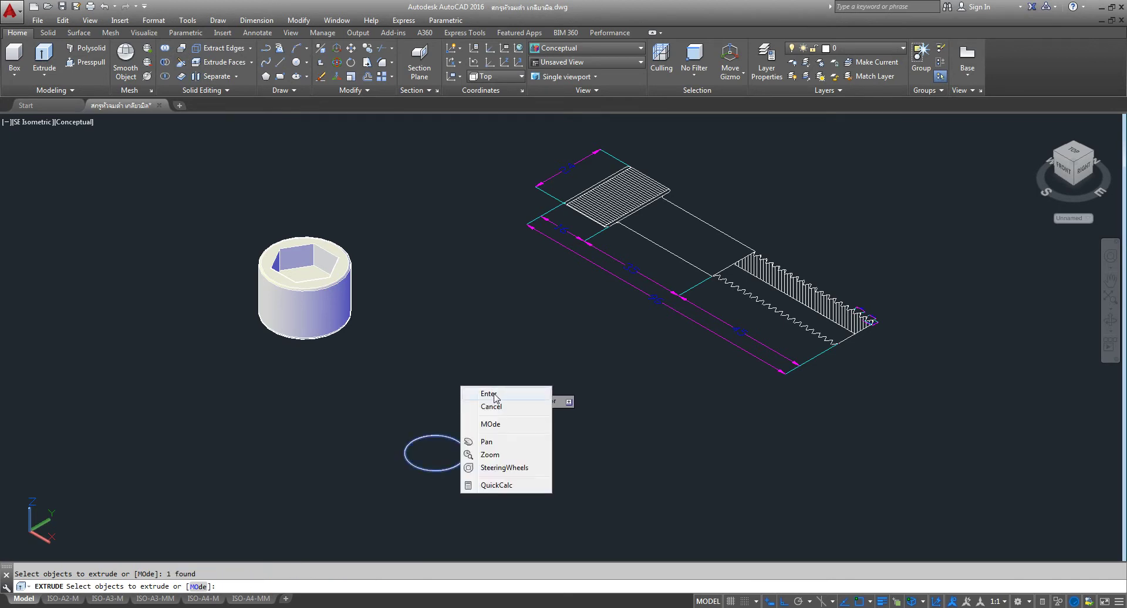
pyautogui.click(489, 394)
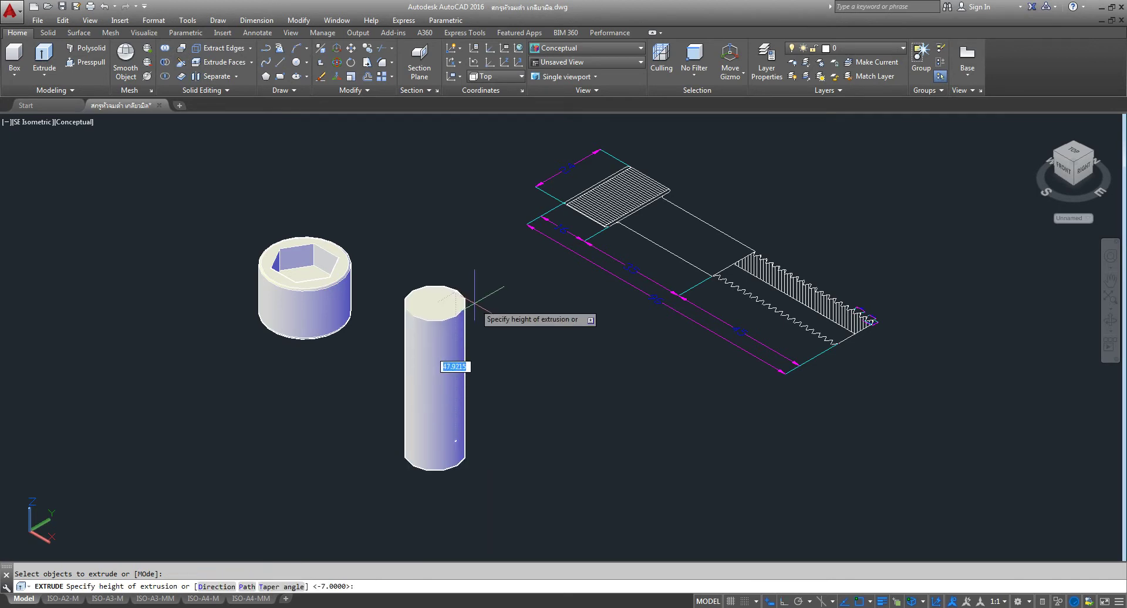
pyautogui.press('Return')
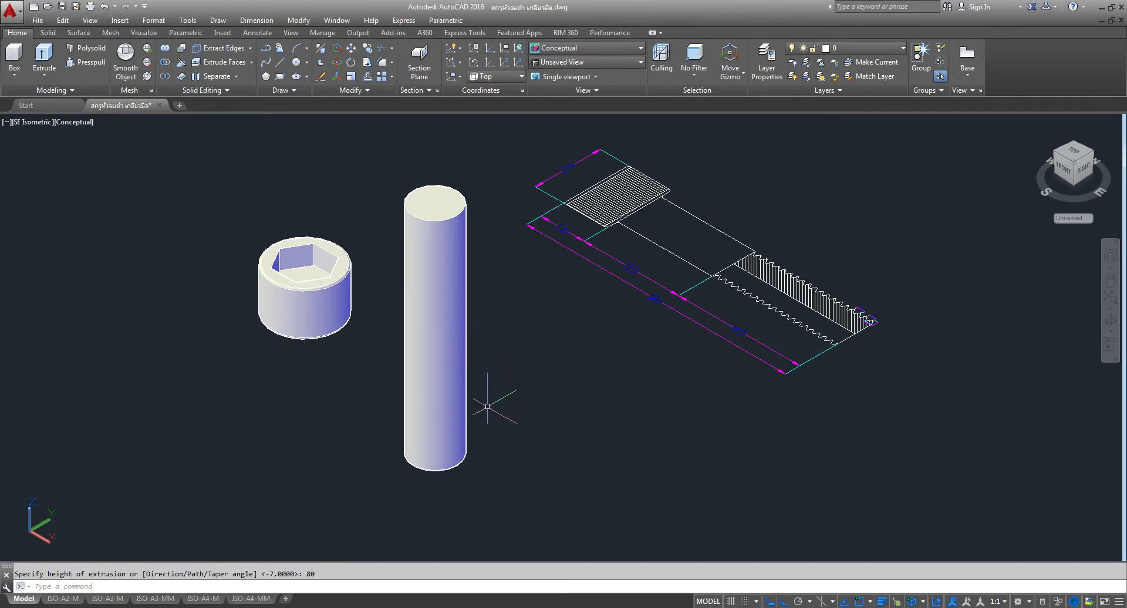
pyautogui.moveTo(379, 378); pyautogui.dragTo(368, 389, button='middle')
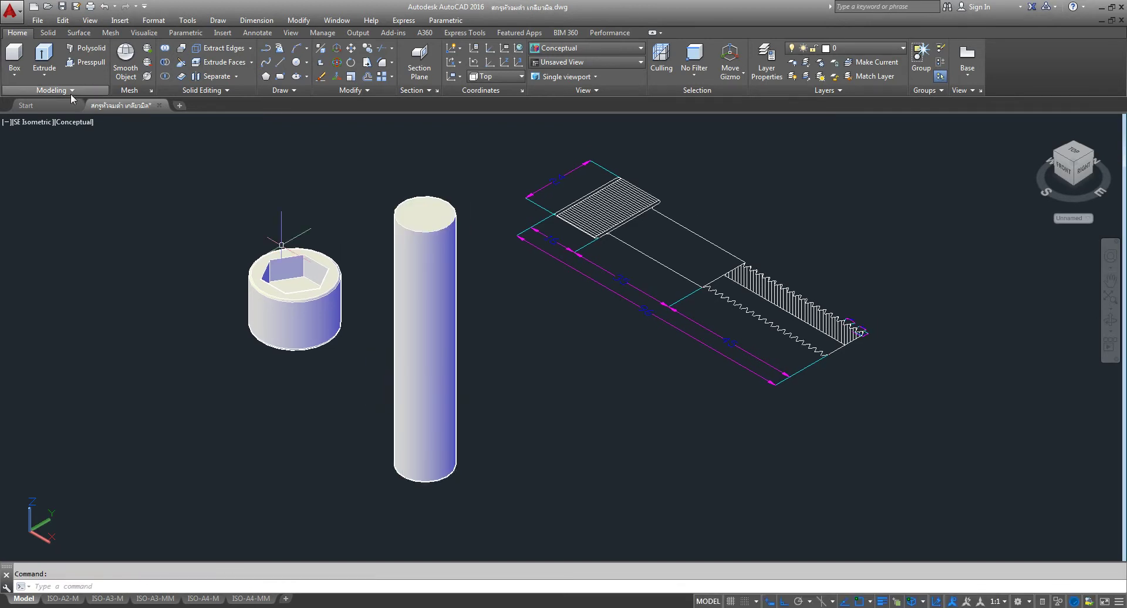
# In 2D Wireframe, move the shank so its top centre meets the head's bottom centre
pyautogui.click(68, 122)
pyautogui.click(100, 152)
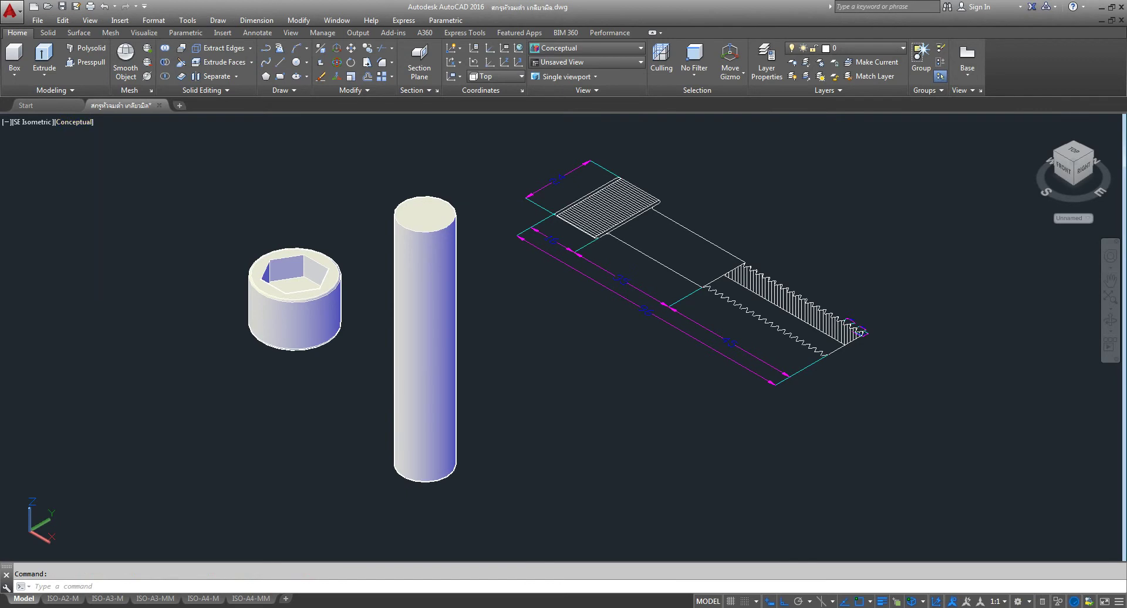
pyautogui.click(351, 48)
pyautogui.moveTo(452, 157); pyautogui.dragTo(390, 221)
pyautogui.press('Return')
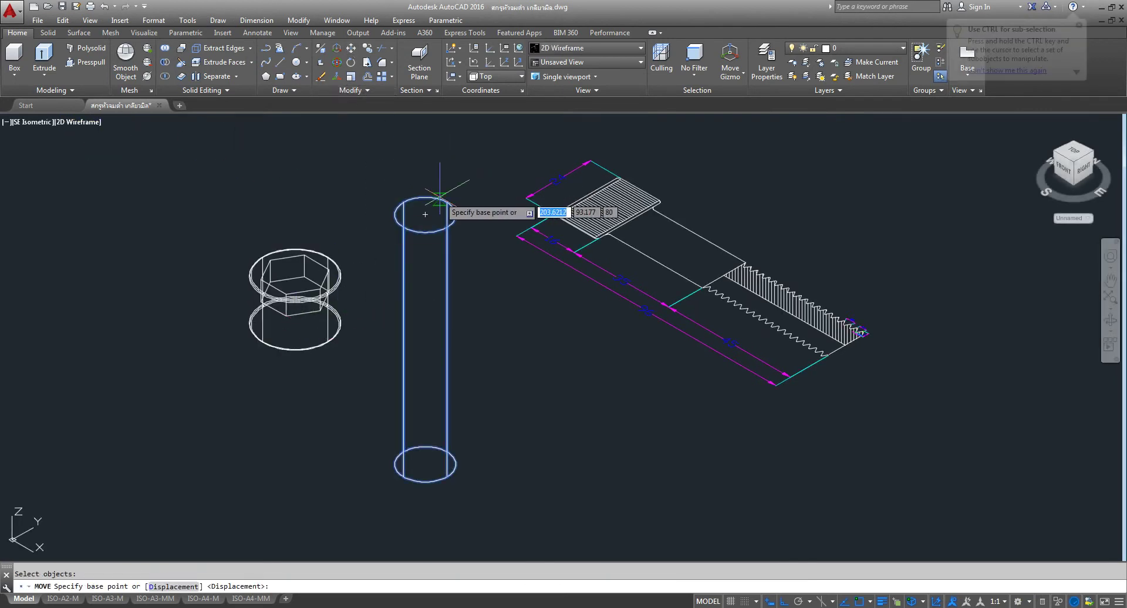
pyautogui.click(425, 214)
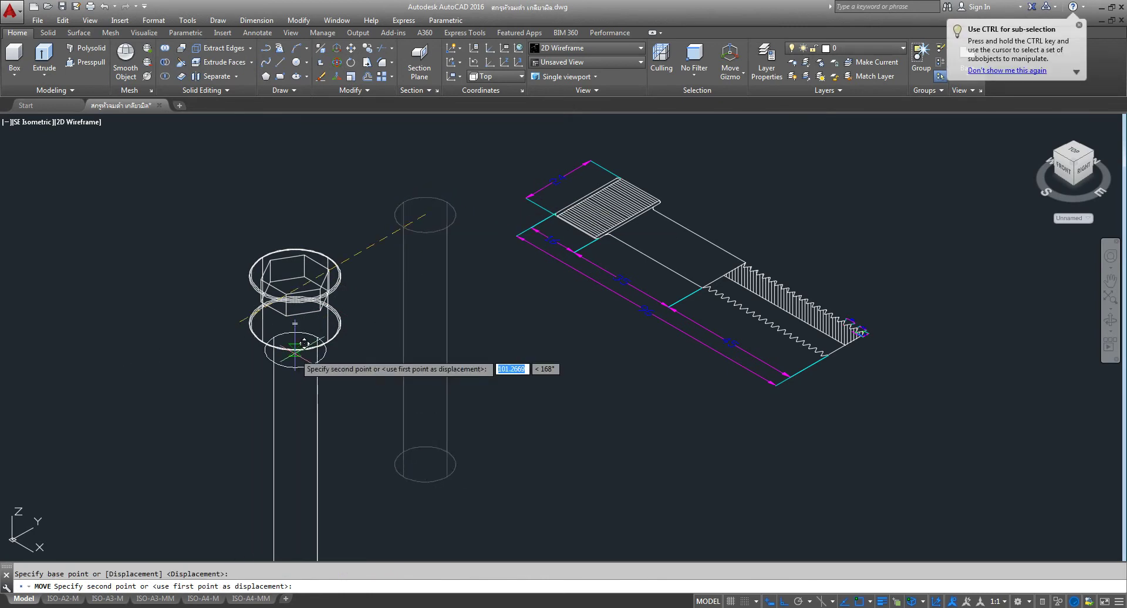
pyautogui.scroll(5, 282, 337)
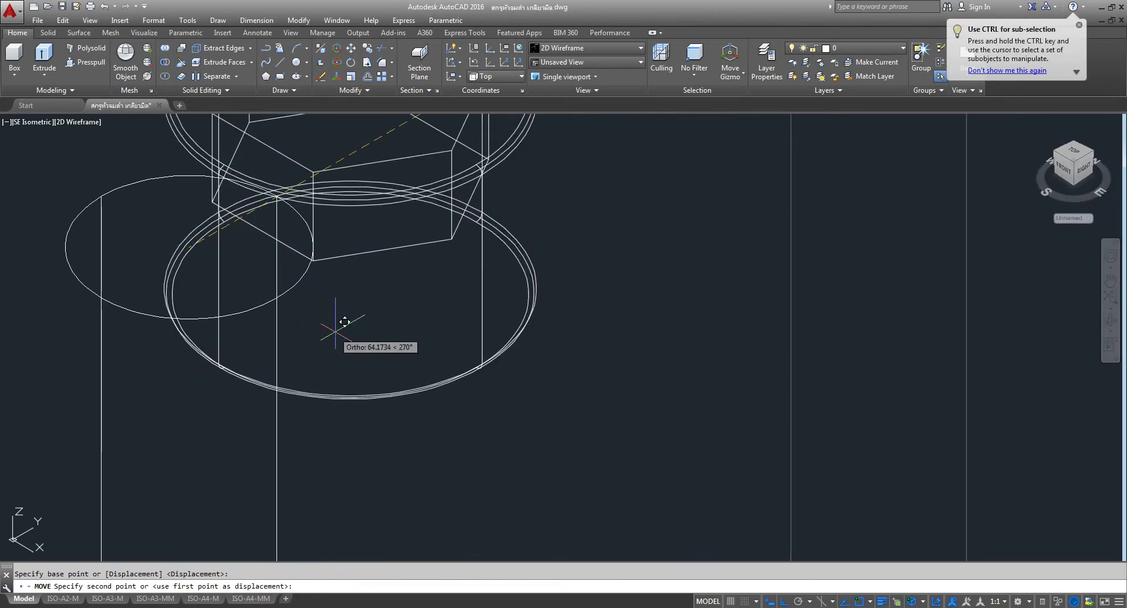
pyautogui.click(351, 291)
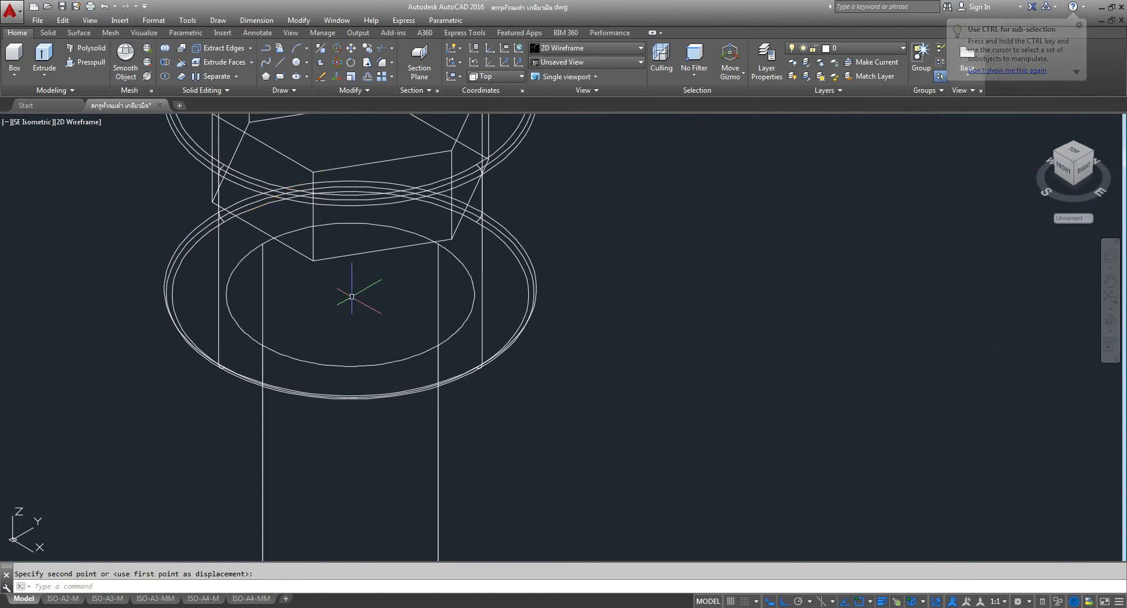
# Recentre the bolt in view and return the visual style to Conceptual
pyautogui.scroll(-6, 516, 305)
pyautogui.moveTo(543, 330); pyautogui.dragTo(525, 339, button='middle')
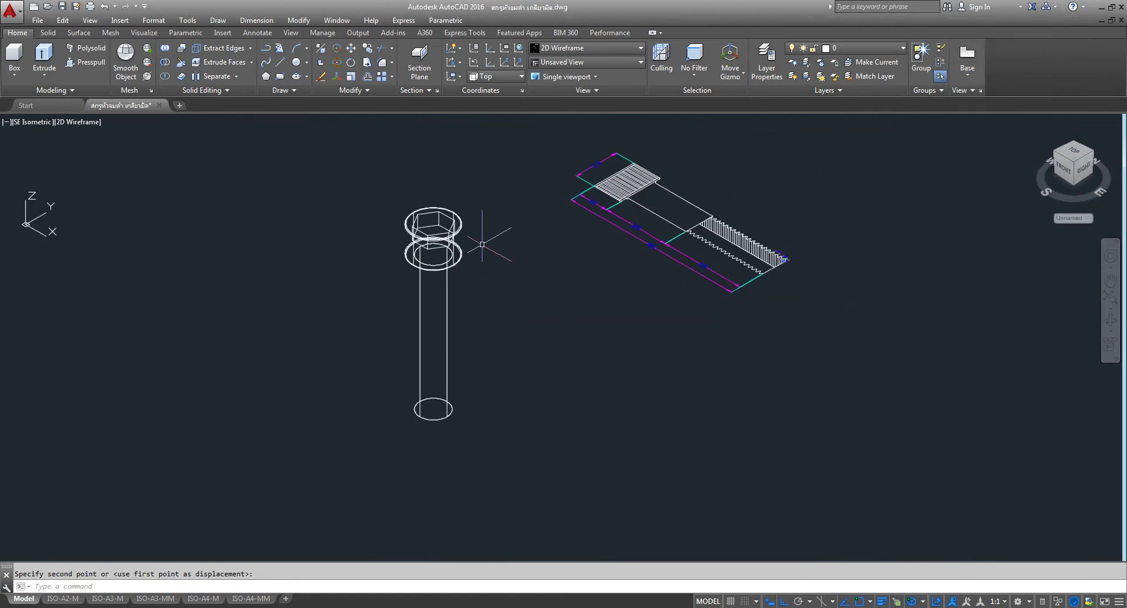
pyautogui.scroll(2, 593, 352)
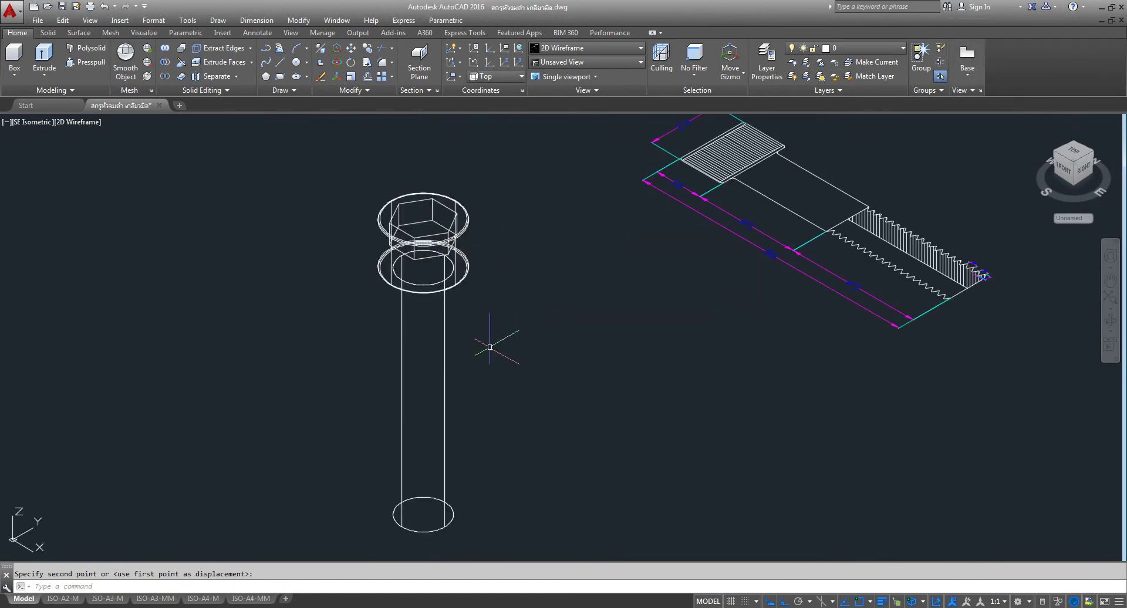
pyautogui.click(87, 126)
pyautogui.click(123, 165)
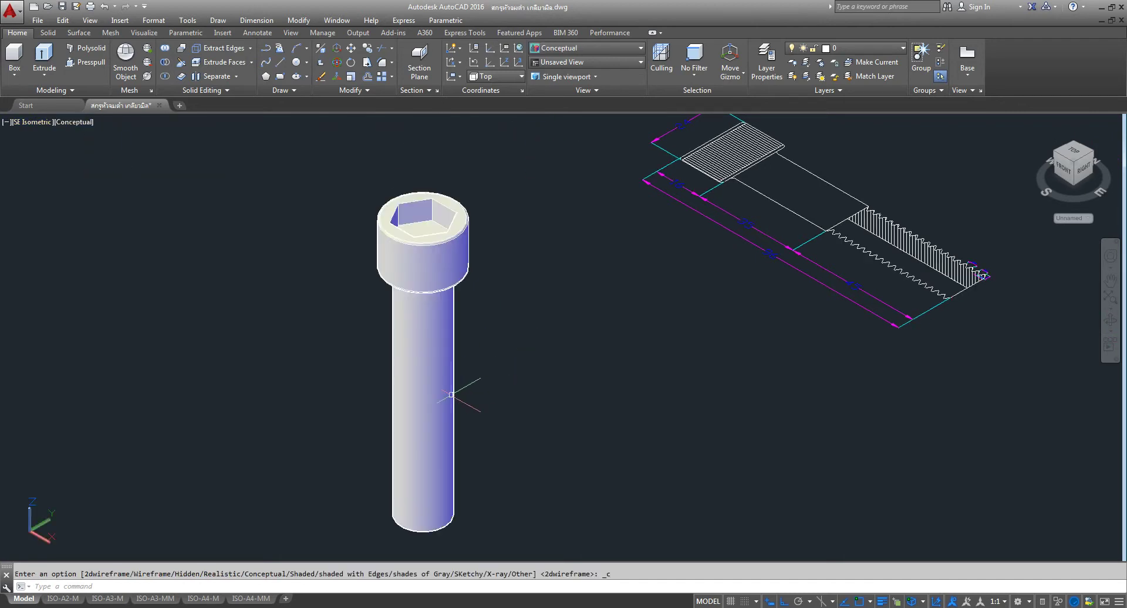
# Orbit the view to inspect the underside of the socket head
pyautogui.click(1111, 321)
pyautogui.moveTo(477, 414)
pyautogui.mouseDown()
pyautogui.moveTo(515, 269)
pyautogui.moveTo(494, 327)
pyautogui.moveTo(479, 320)
pyautogui.mouseUp()
pyautogui.scroll(2, 478, 320)
pyautogui.scroll(2, 440, 370)
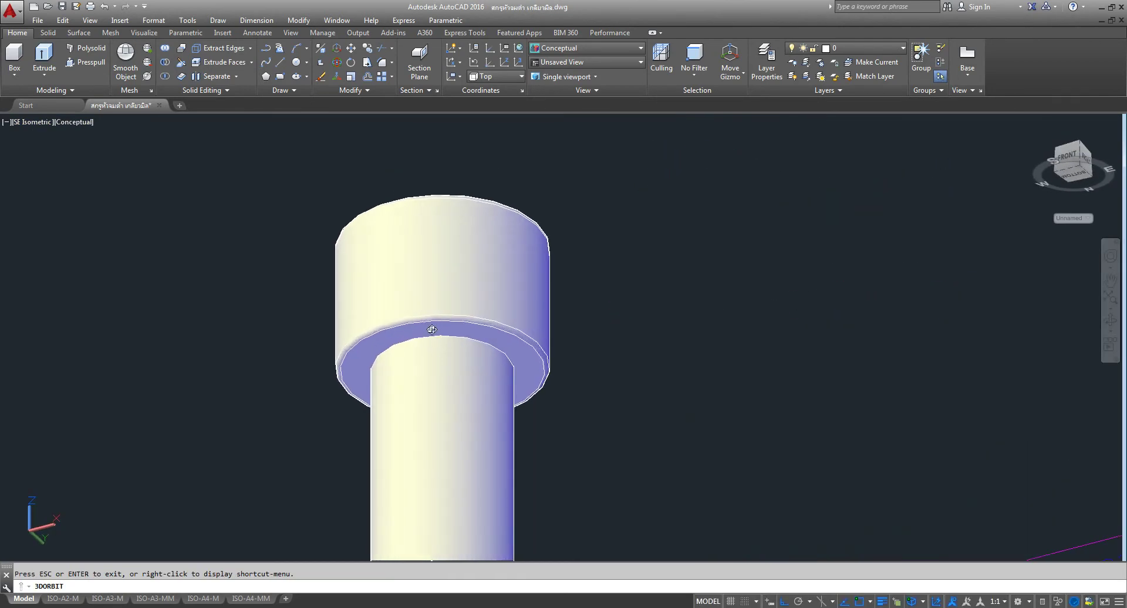
pyautogui.rightClick(229, 229)
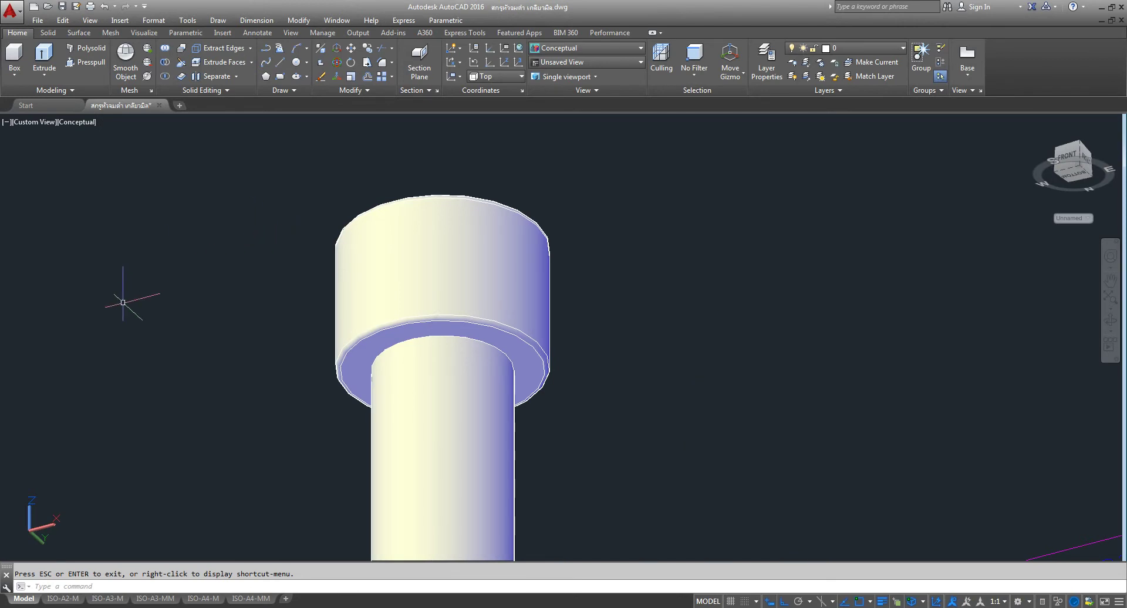
# Start a Union with the head and shank window-selected together
pyautogui.click(165, 54)
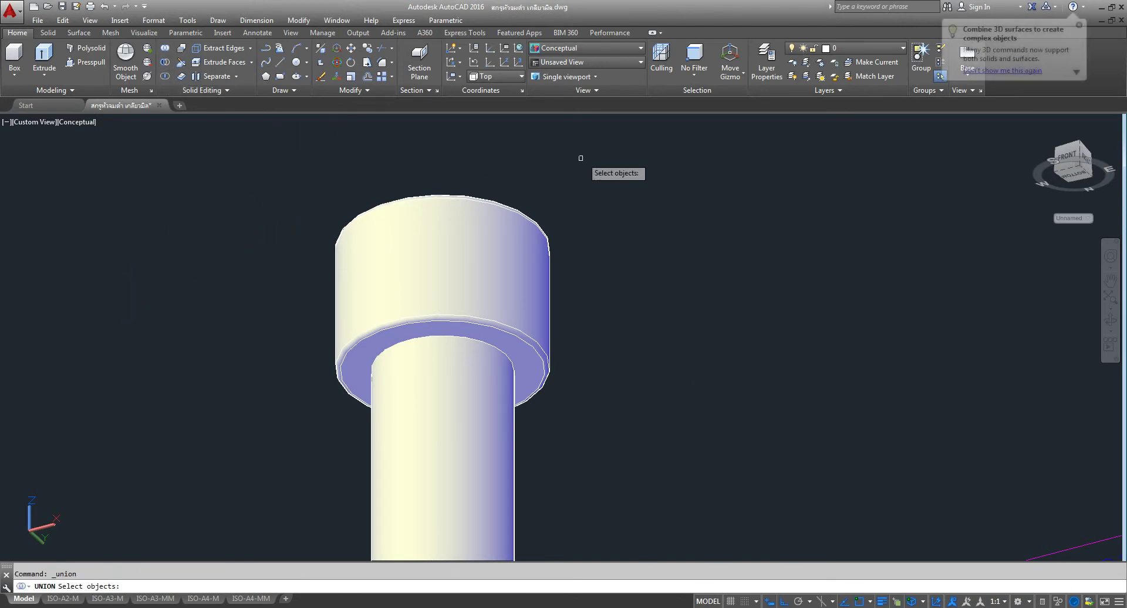
pyautogui.click(587, 155)
pyautogui.click(256, 405)
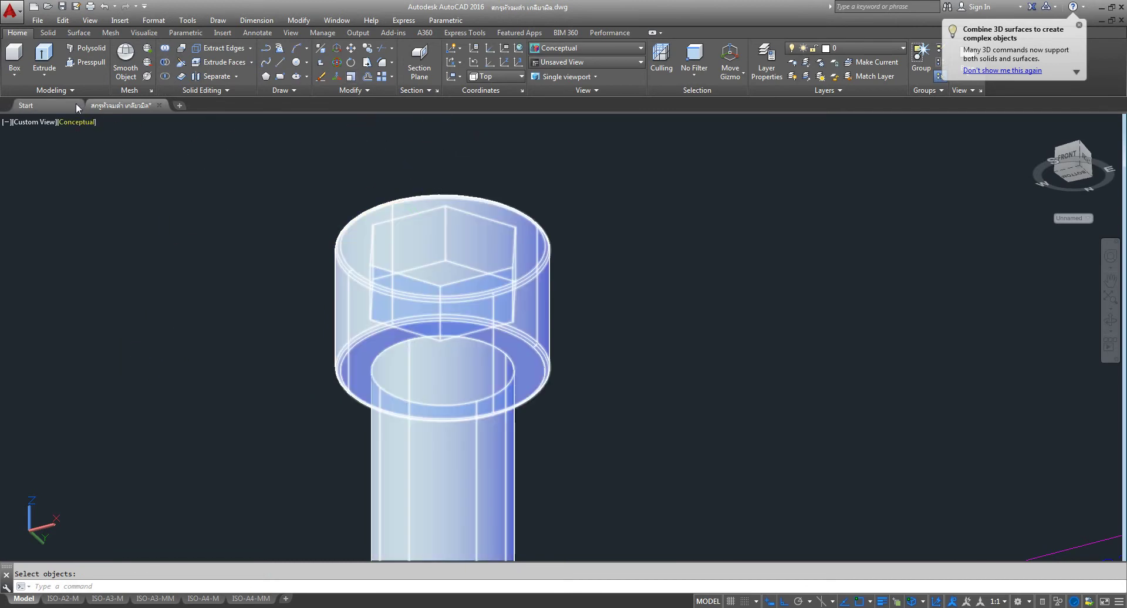
# Apply a 0.5 fillet to the junction edge between the shank and the head's underside
pyautogui.click(48, 33)
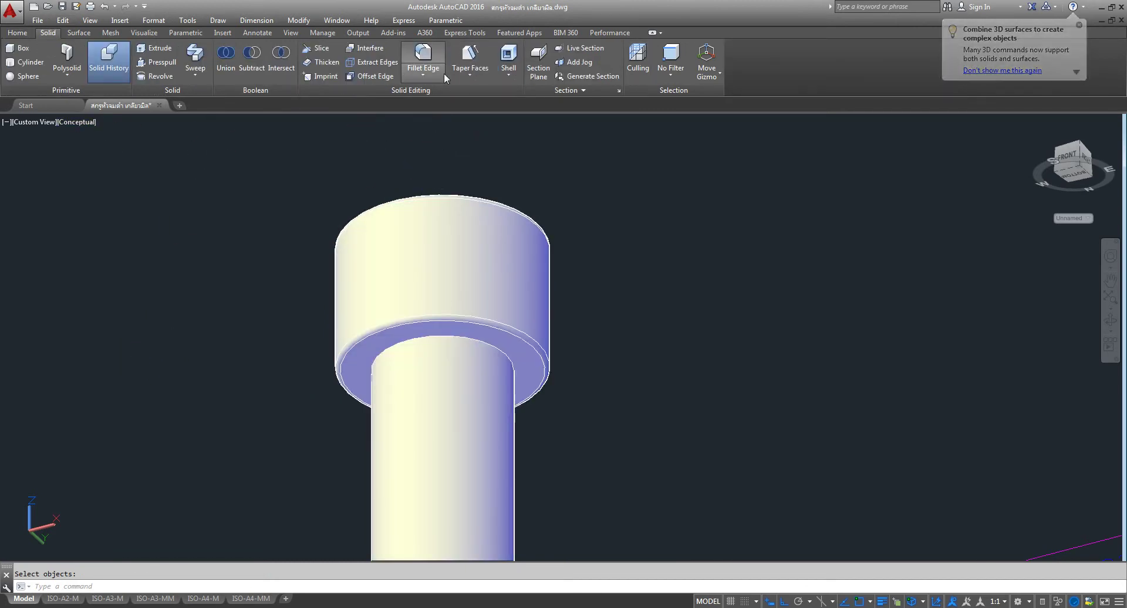
pyautogui.click(423, 59)
pyautogui.scroll(5, 317, 337)
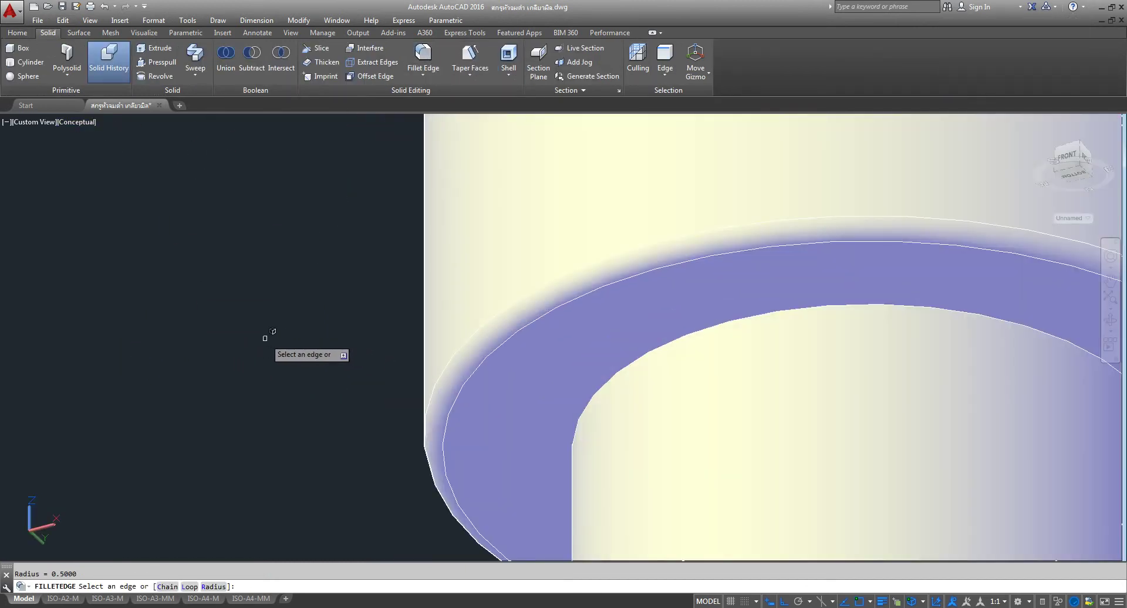
pyautogui.scroll(-1, 271, 331)
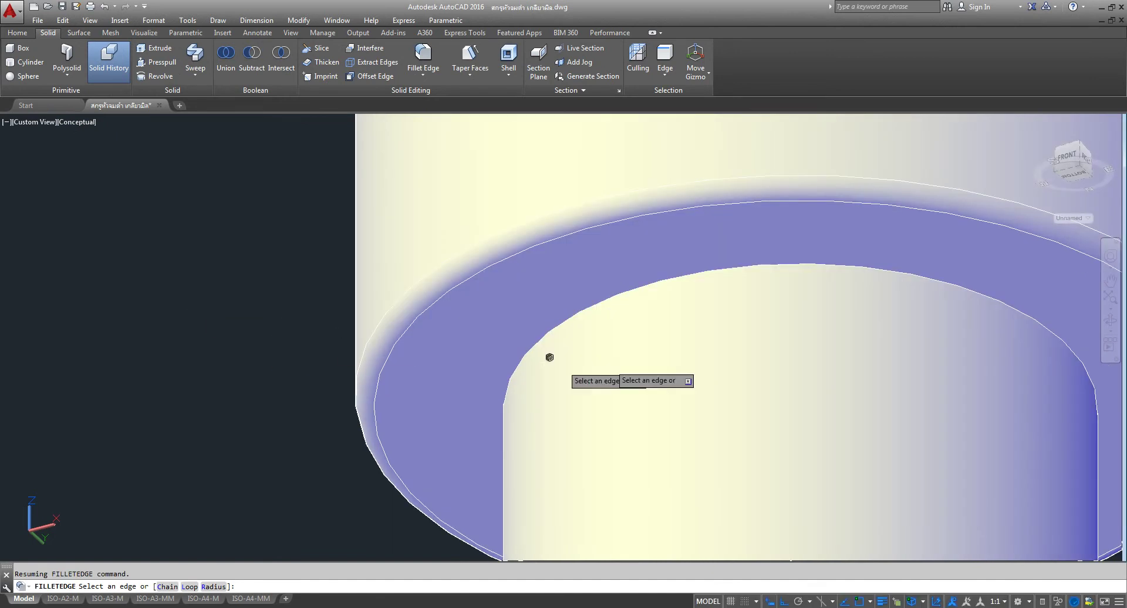
pyautogui.click(623, 289)
pyautogui.rightClick(199, 282)
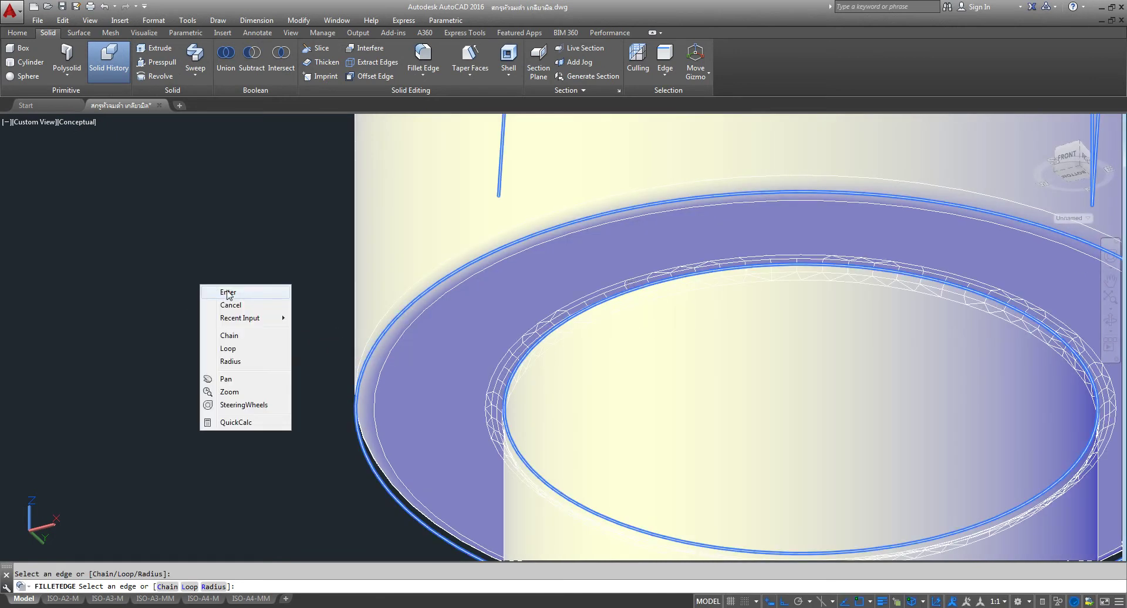
pyautogui.click(229, 294)
pyautogui.press('Return')
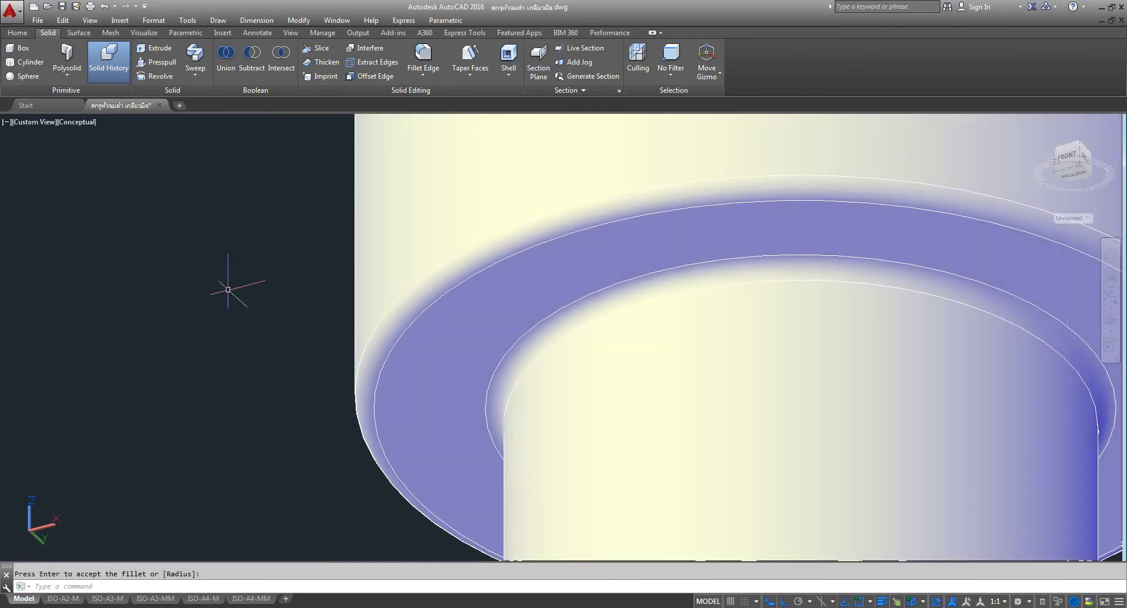
pyautogui.scroll(-5, 294, 299)
pyautogui.scroll(3, 389, 284)
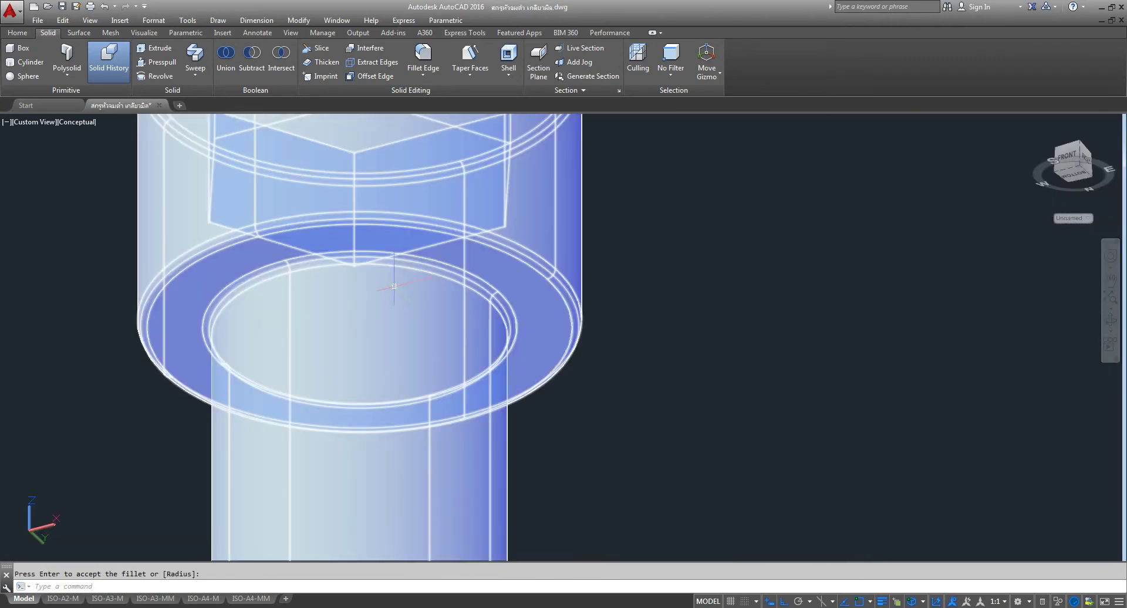
pyautogui.scroll(-3, 411, 281)
pyautogui.scroll(5, 427, 276)
pyautogui.scroll(-5, 427, 271)
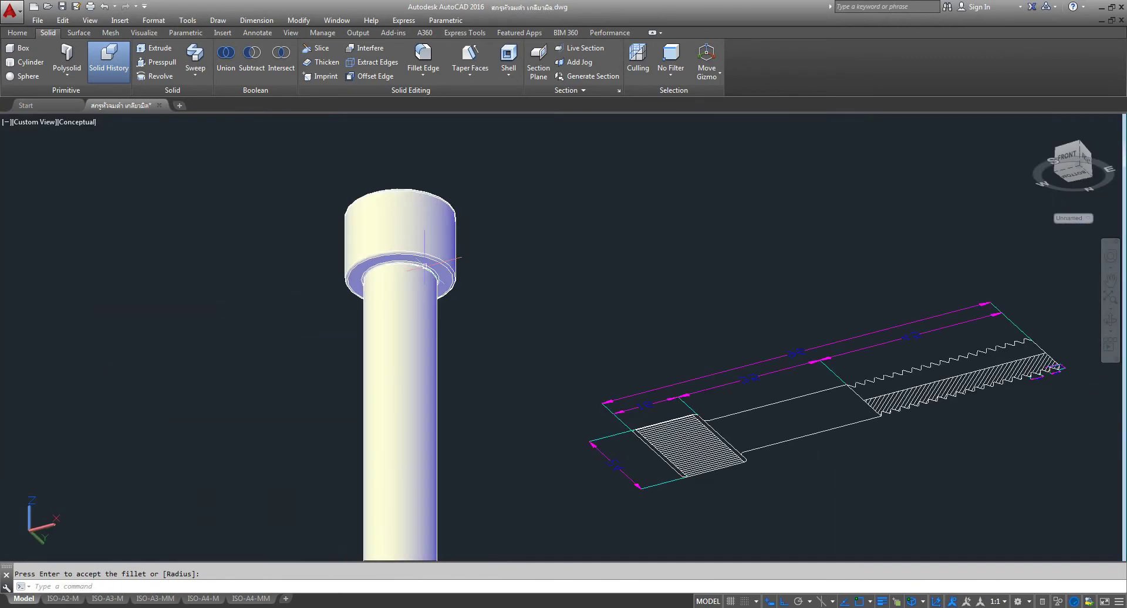
pyautogui.scroll(-4, 428, 269)
# Switch to the Southeast Isometric view and pan to open space below the bolt
pyautogui.click(31, 121)
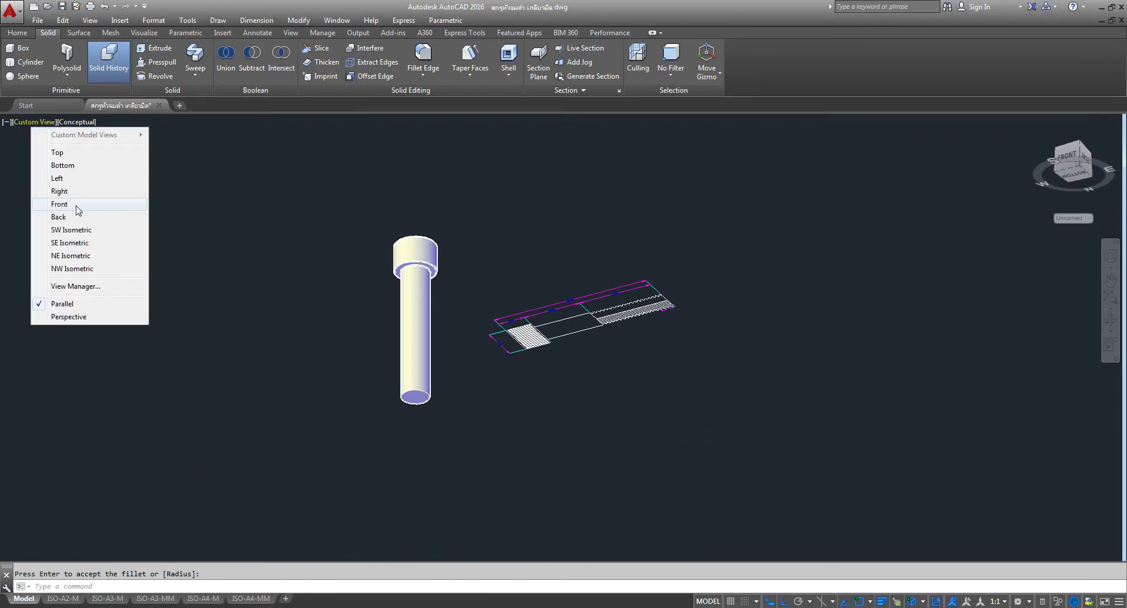
pyautogui.click(70, 243)
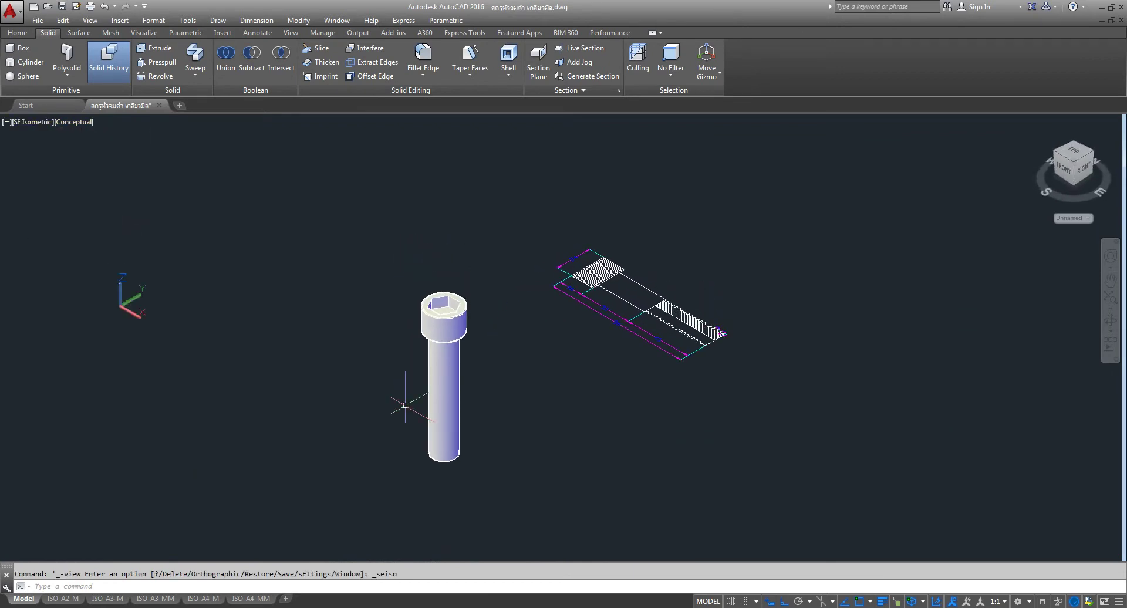
pyautogui.moveTo(466, 497); pyautogui.dragTo(466, 415, button='middle')
pyautogui.scroll(4, 458, 385)
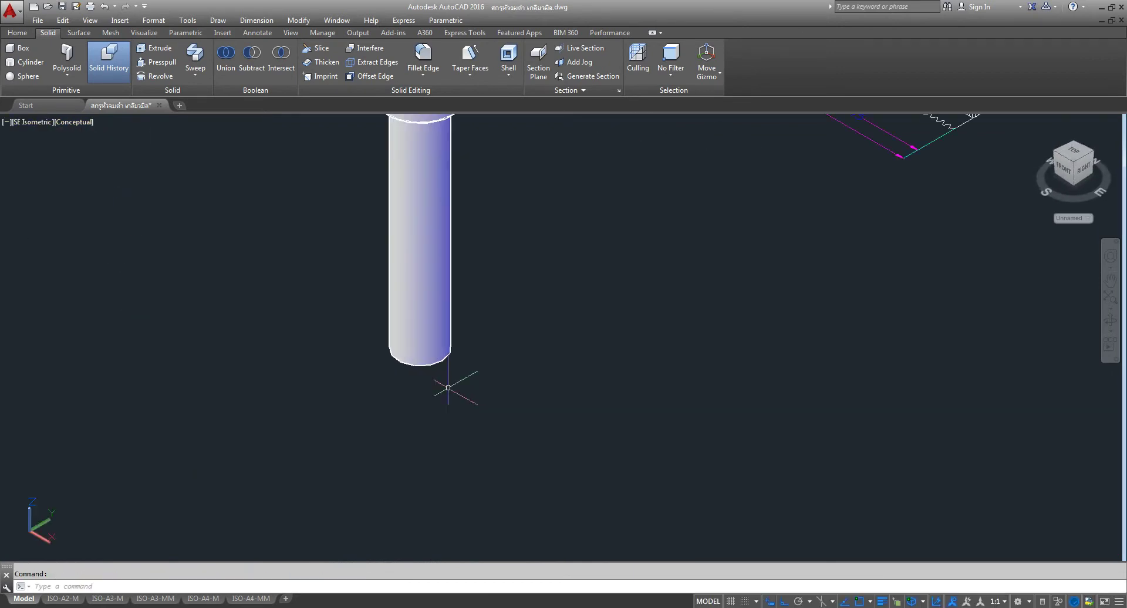
pyautogui.scroll(-5, 455, 390)
pyautogui.scroll(4, 645, 273)
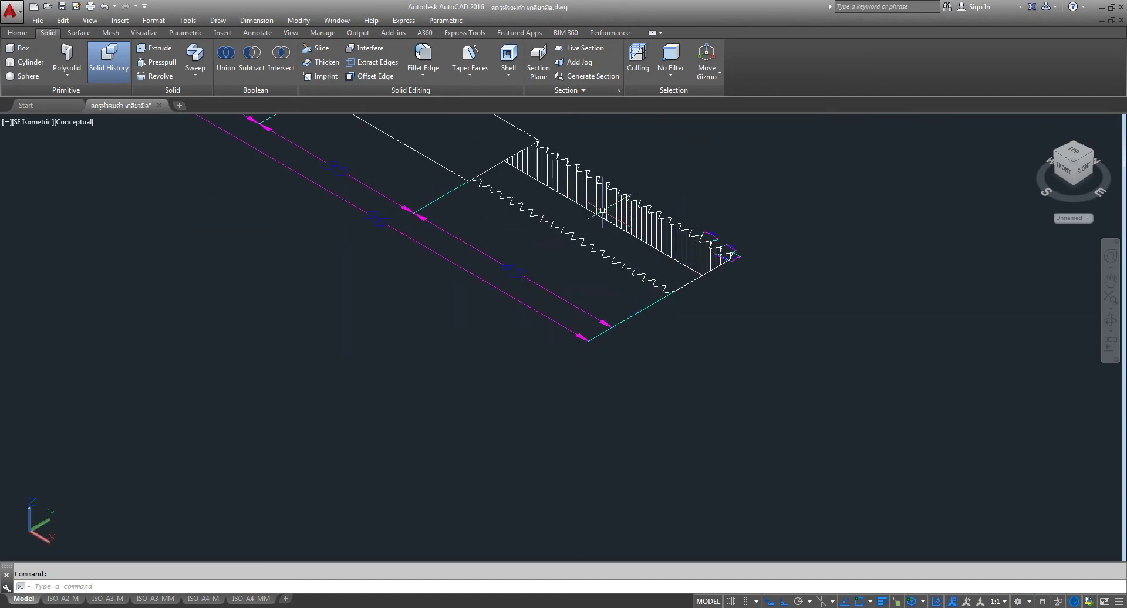
pyautogui.scroll(-5, 572, 197)
pyautogui.scroll(2, 440, 307)
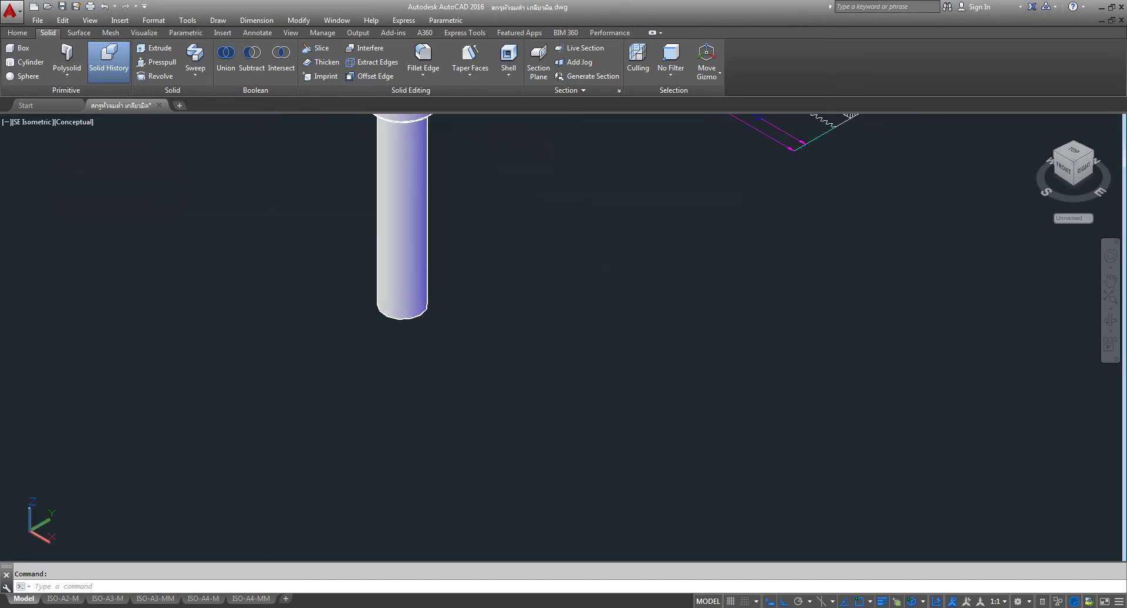
pyautogui.moveTo(633, 329); pyautogui.dragTo(495, 357, button='middle')
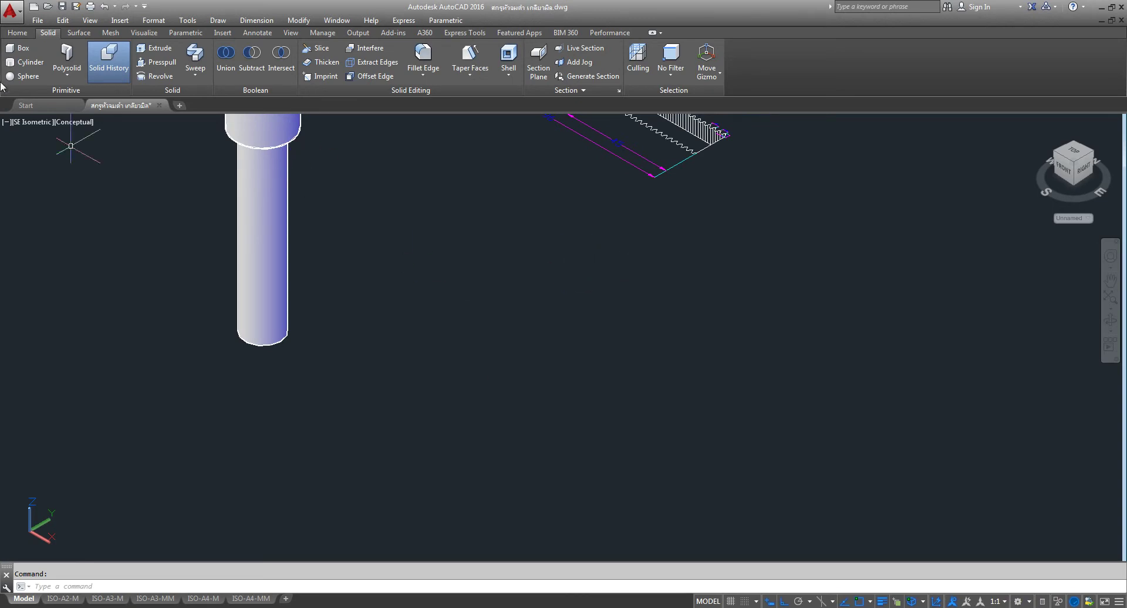
# Draw a radius-8 circle below the bolt
pyautogui.click(17, 32)
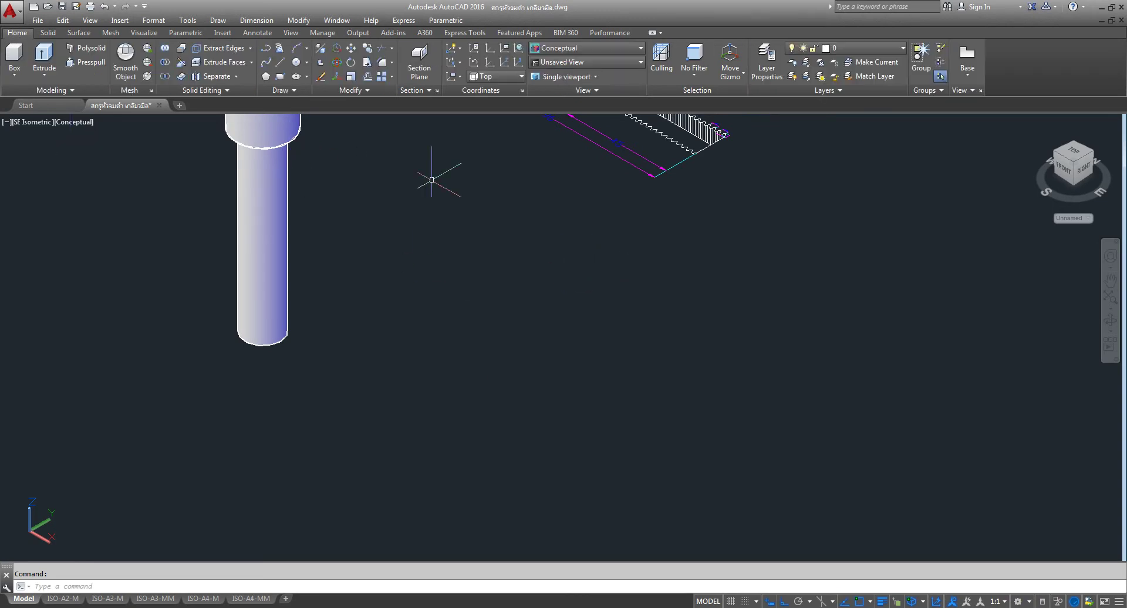
pyautogui.click(298, 64)
pyautogui.click(491, 375)
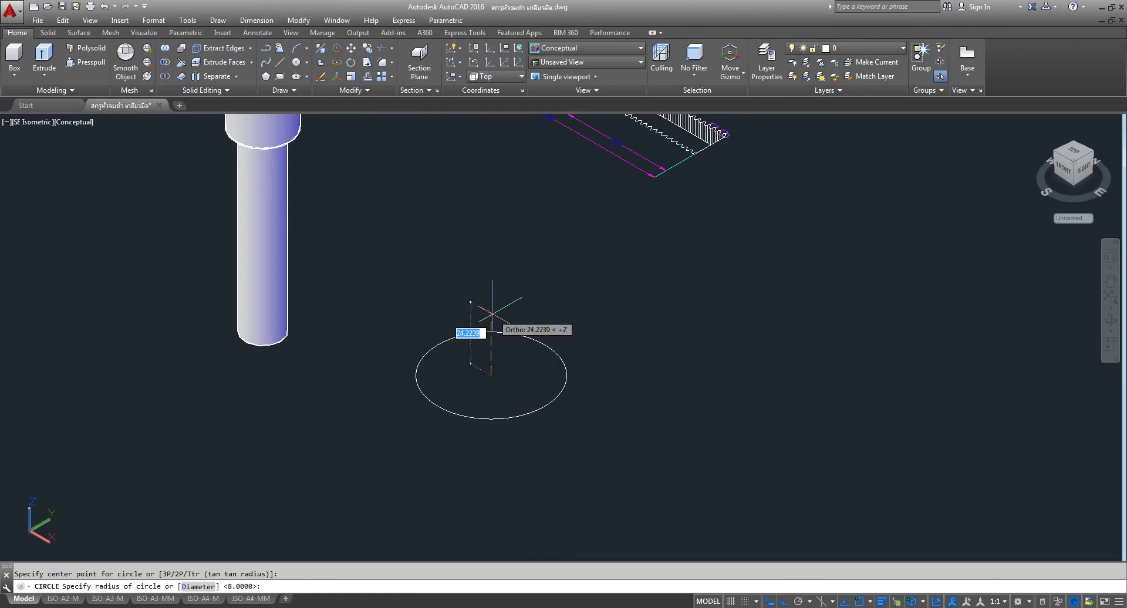
pyautogui.write('8')
pyautogui.press('Return')
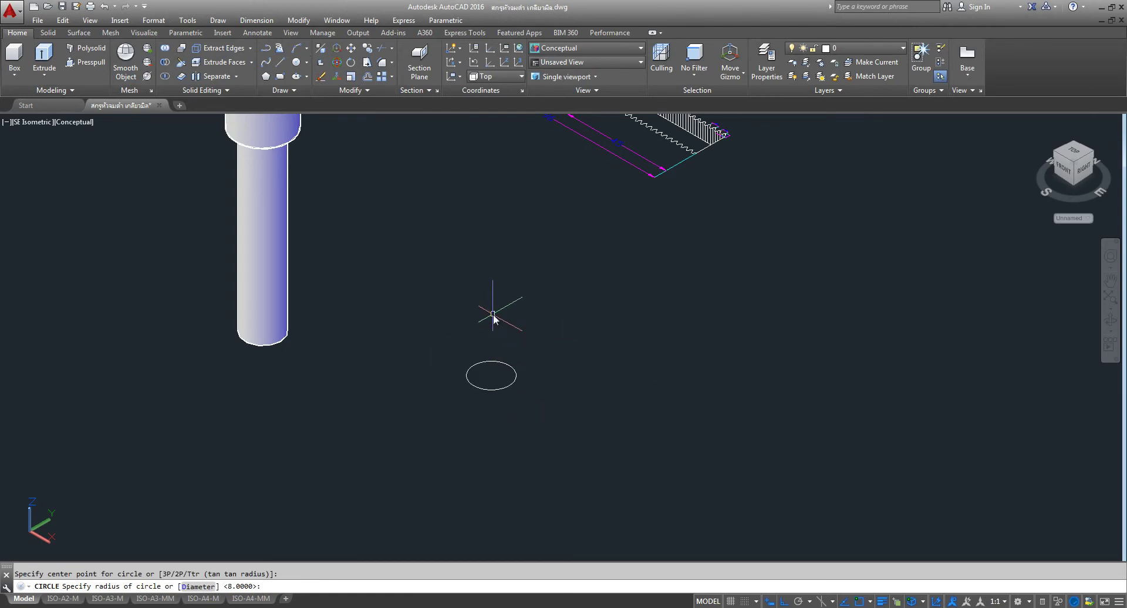
# Put the circle on the dim layer, then start the Helix command
pyautogui.scroll(5, 495, 379)
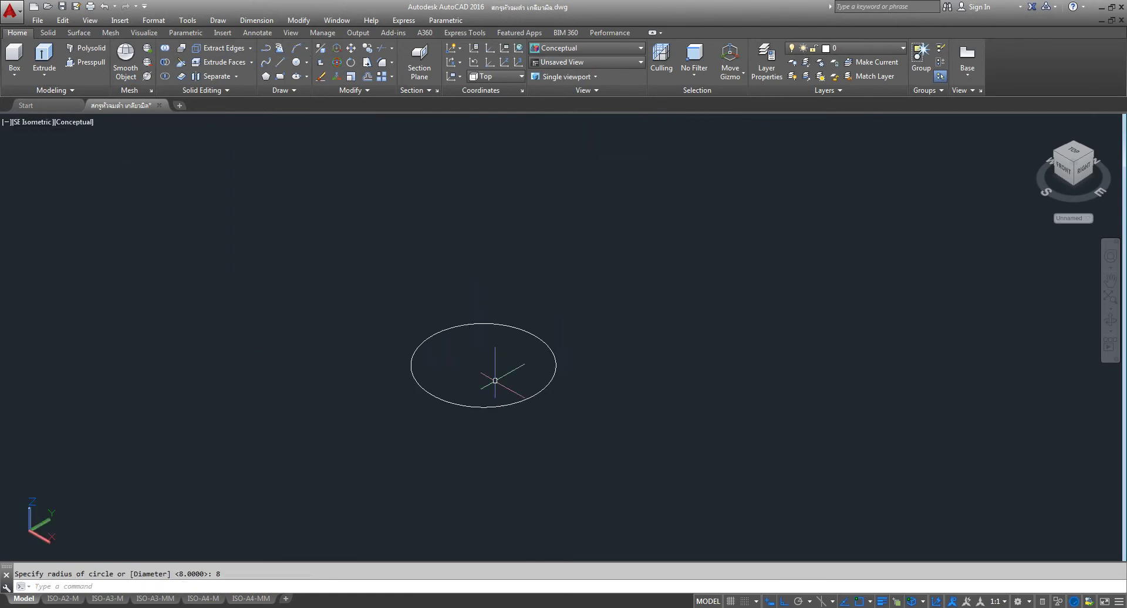
pyautogui.click(494, 322)
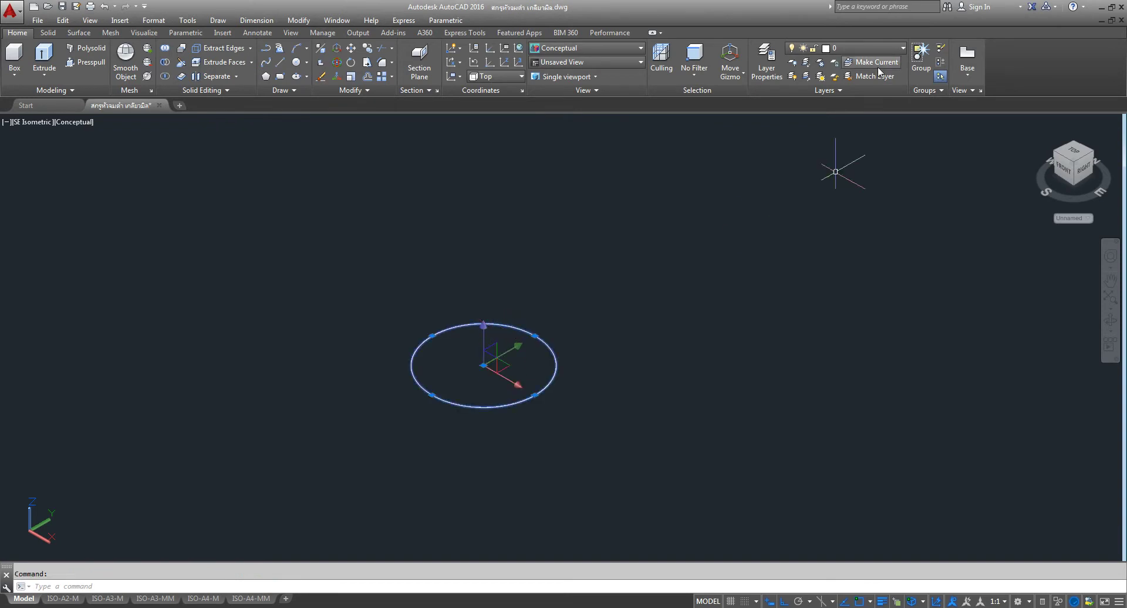
pyautogui.click(902, 51)
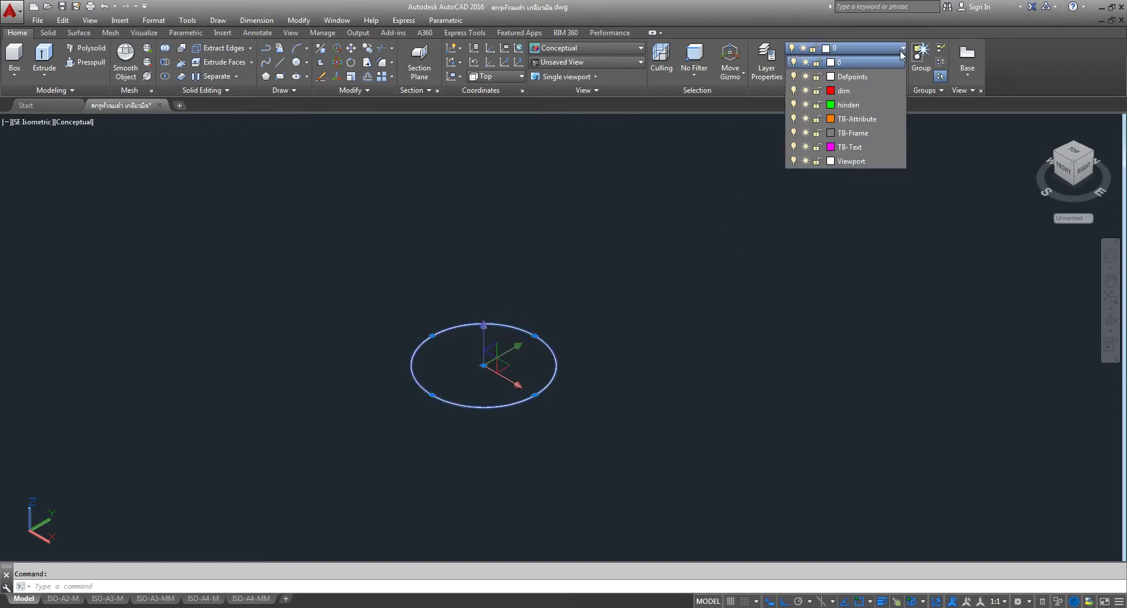
pyautogui.click(850, 92)
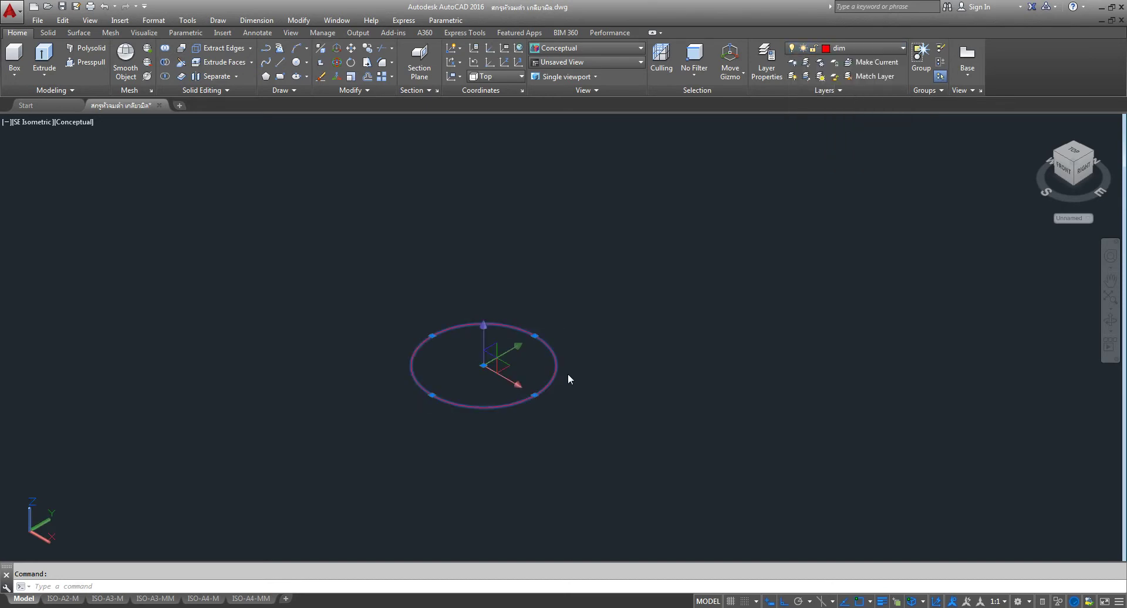
pyautogui.press('Escape')
pyautogui.scroll(-5, 539, 399)
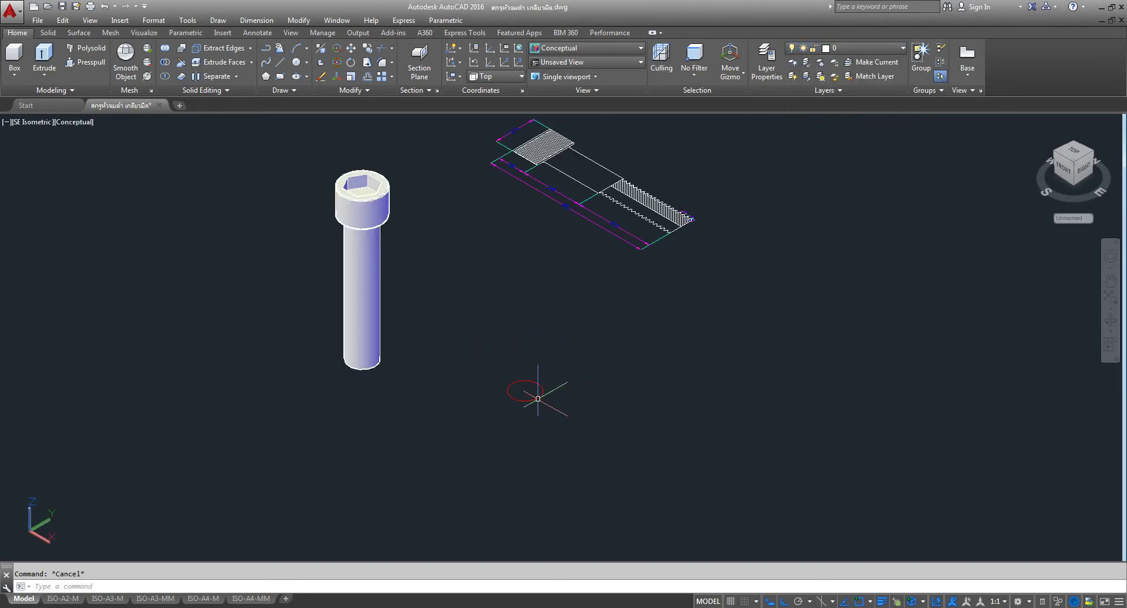
pyautogui.scroll(5, 538, 398)
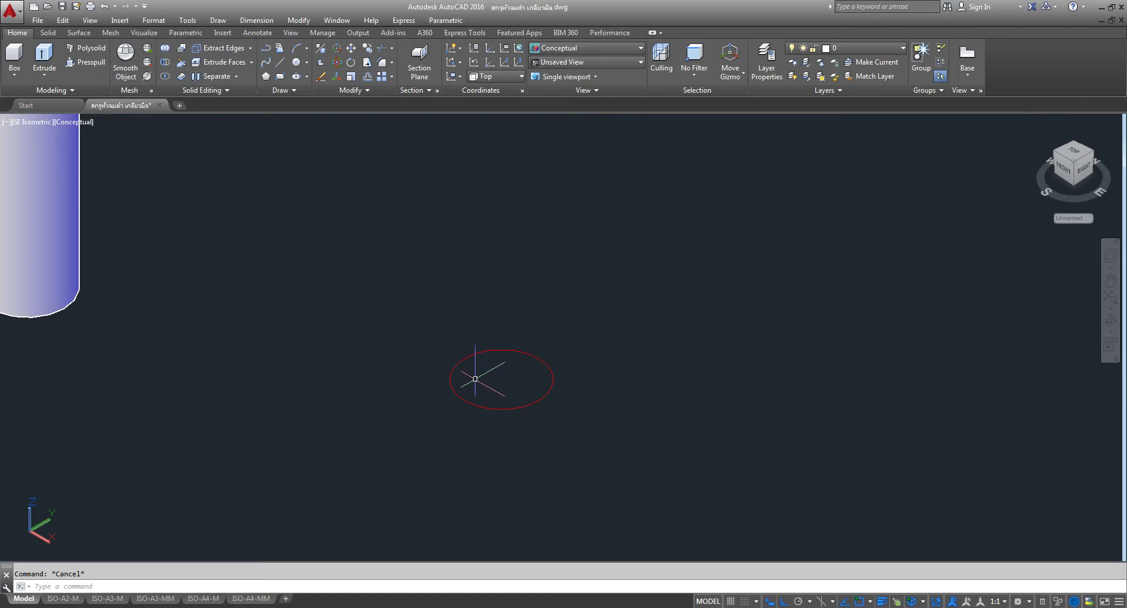
pyautogui.click(293, 91)
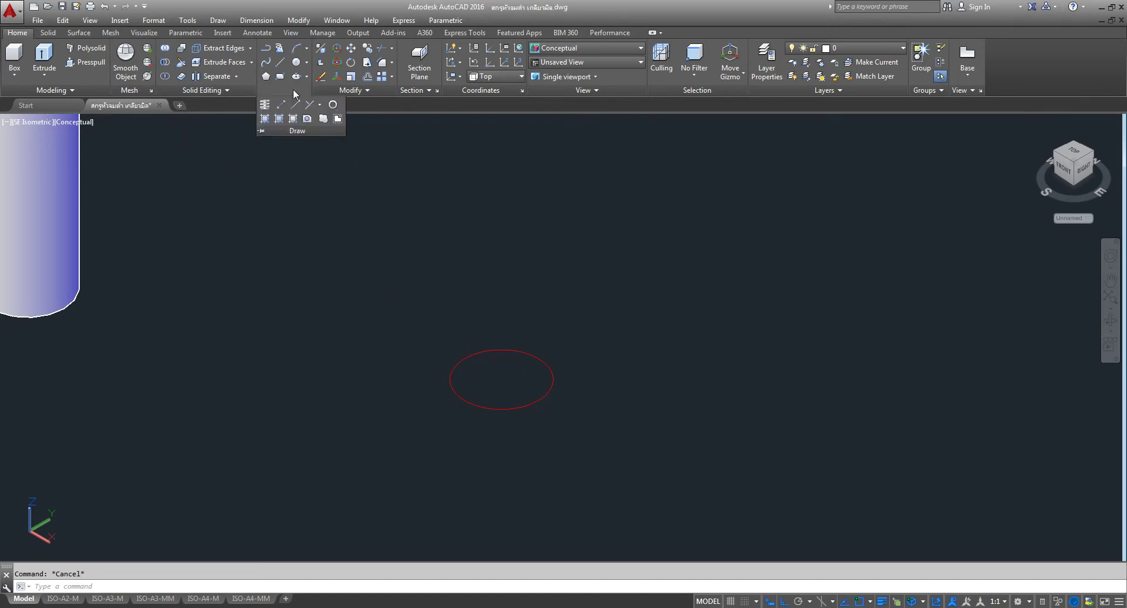
pyautogui.click(265, 106)
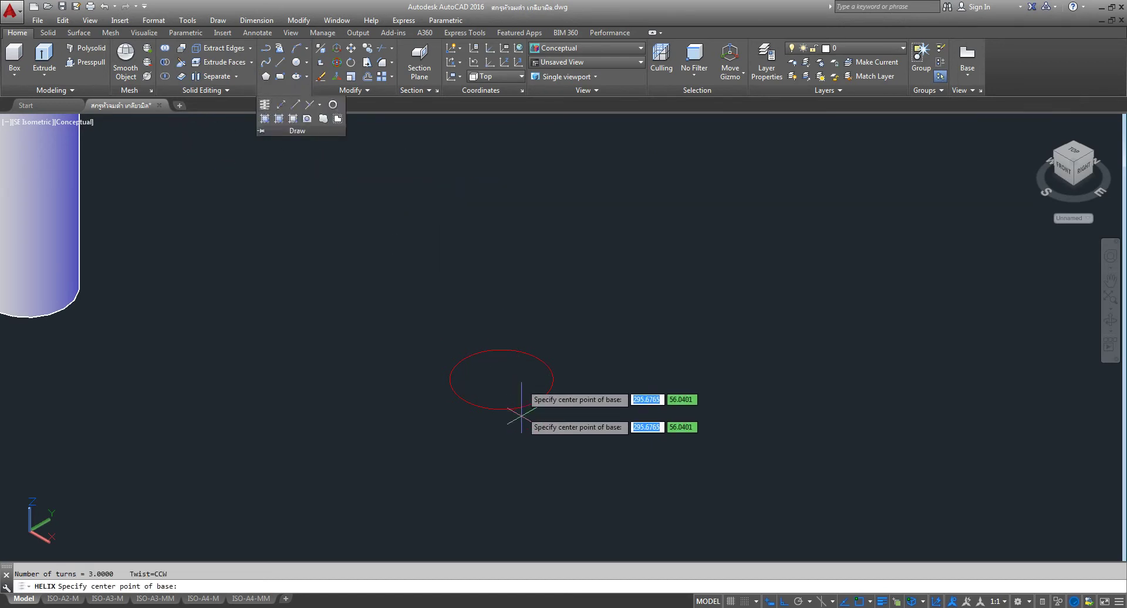
# Centre the helix on the circle with base and top diameters of 16
pyautogui.click(501, 379)
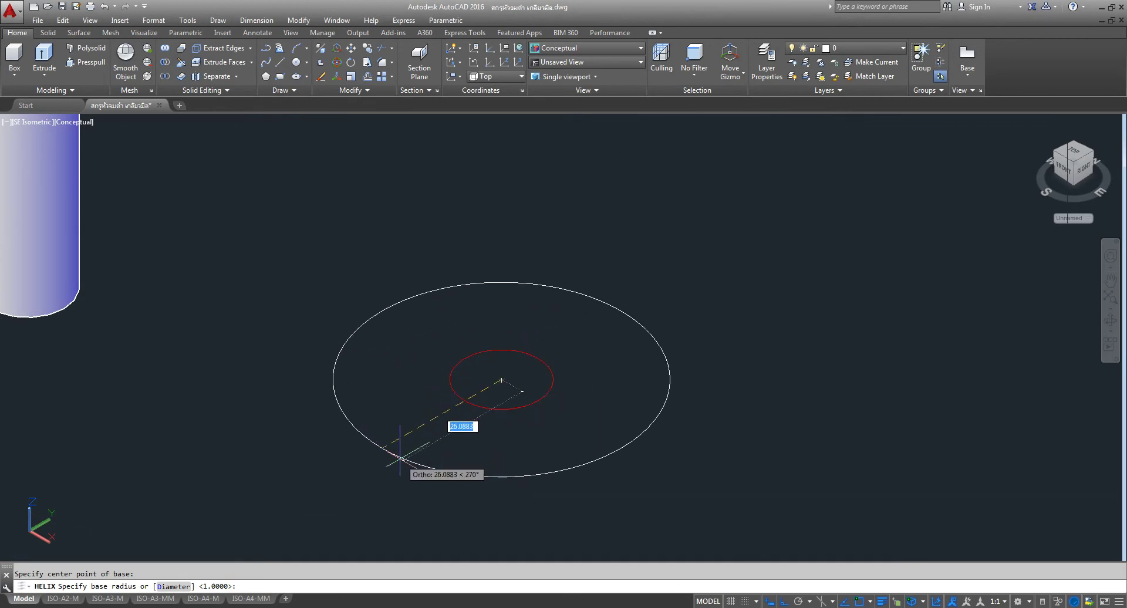
pyautogui.write('d')
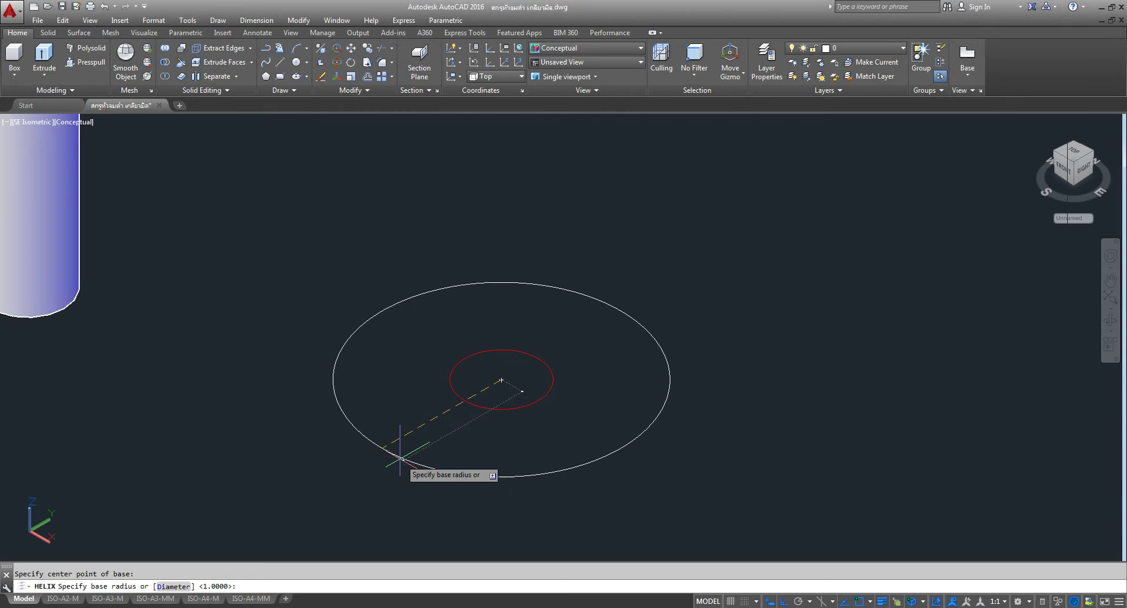
pyautogui.press('Return')
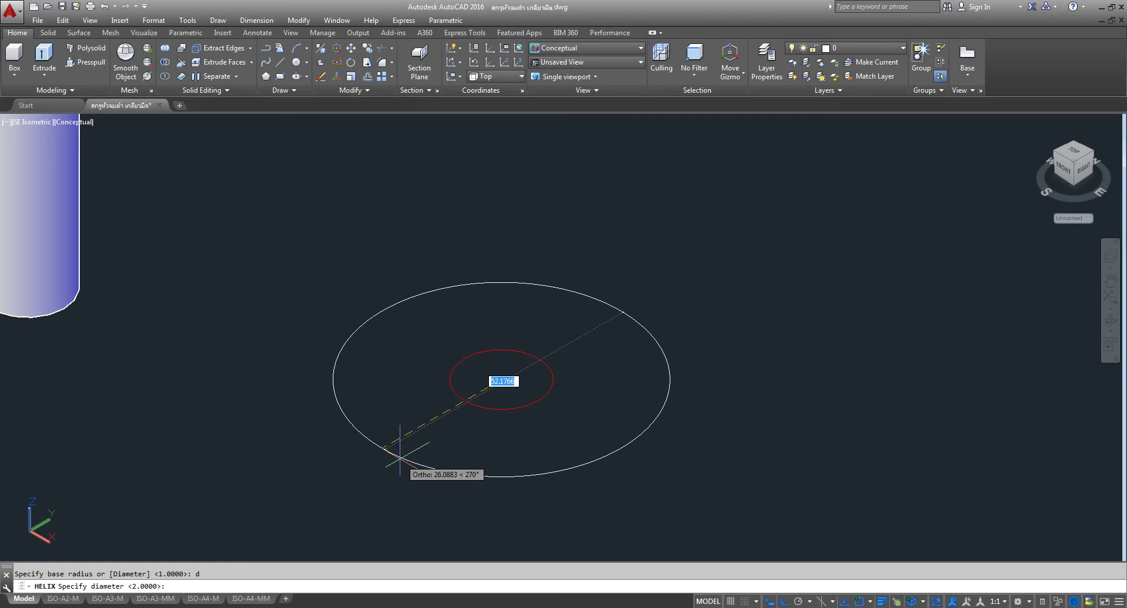
pyautogui.write('16')
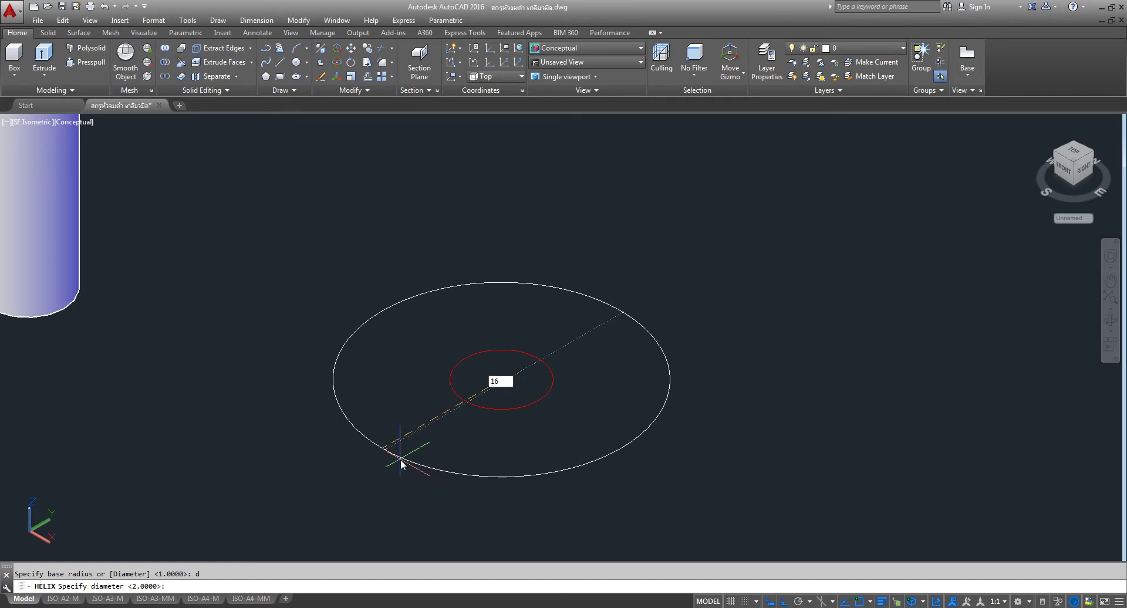
pyautogui.press('Return')
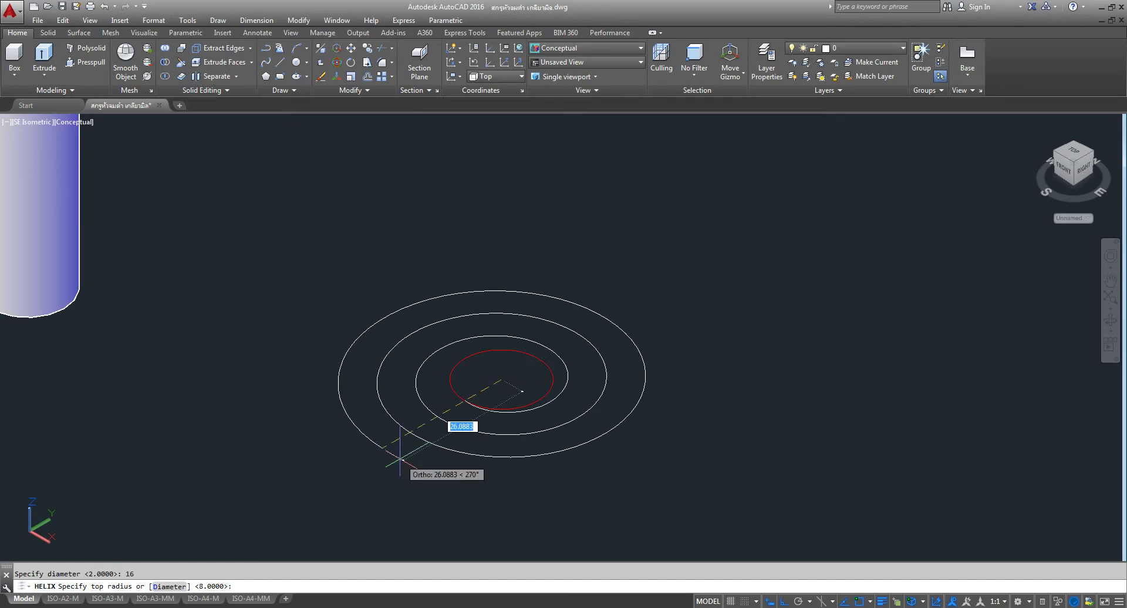
pyautogui.write('d')
pyautogui.press('Return')
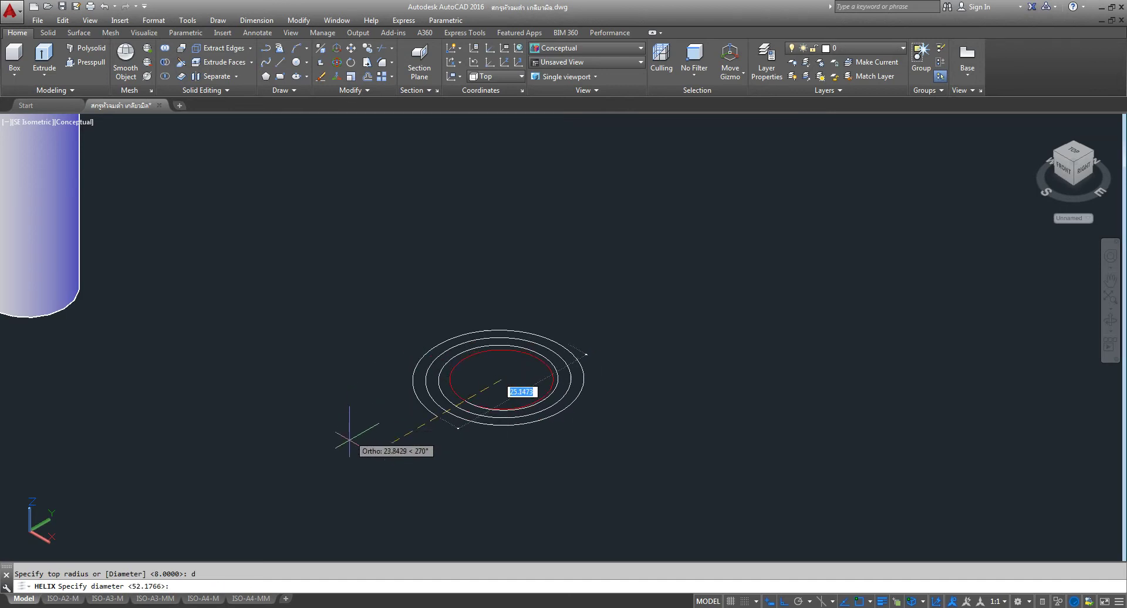
pyautogui.write('16')
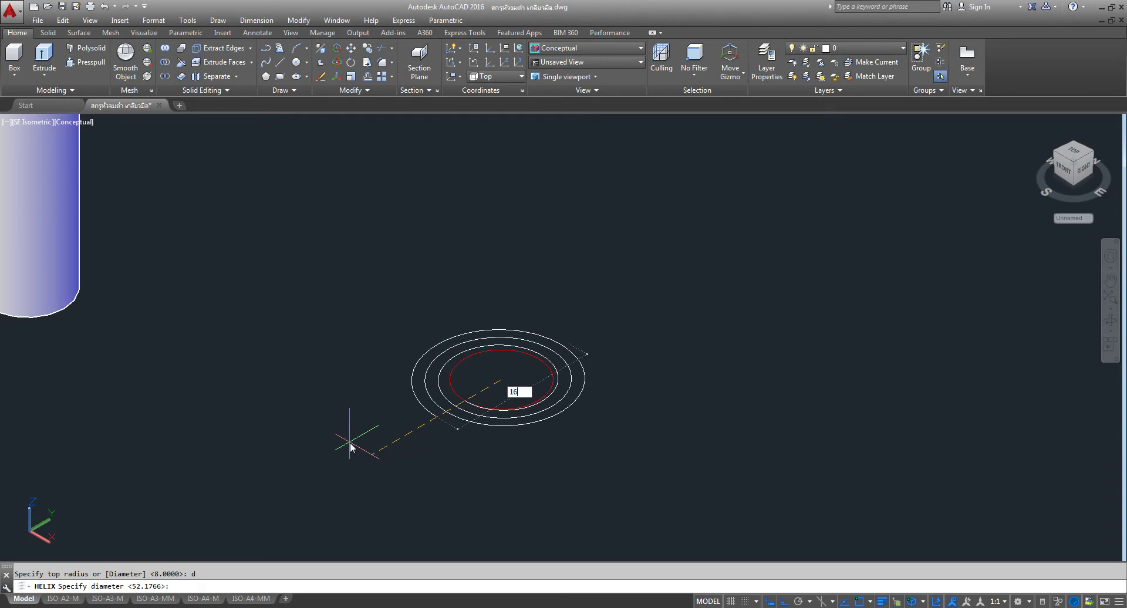
pyautogui.press('Return')
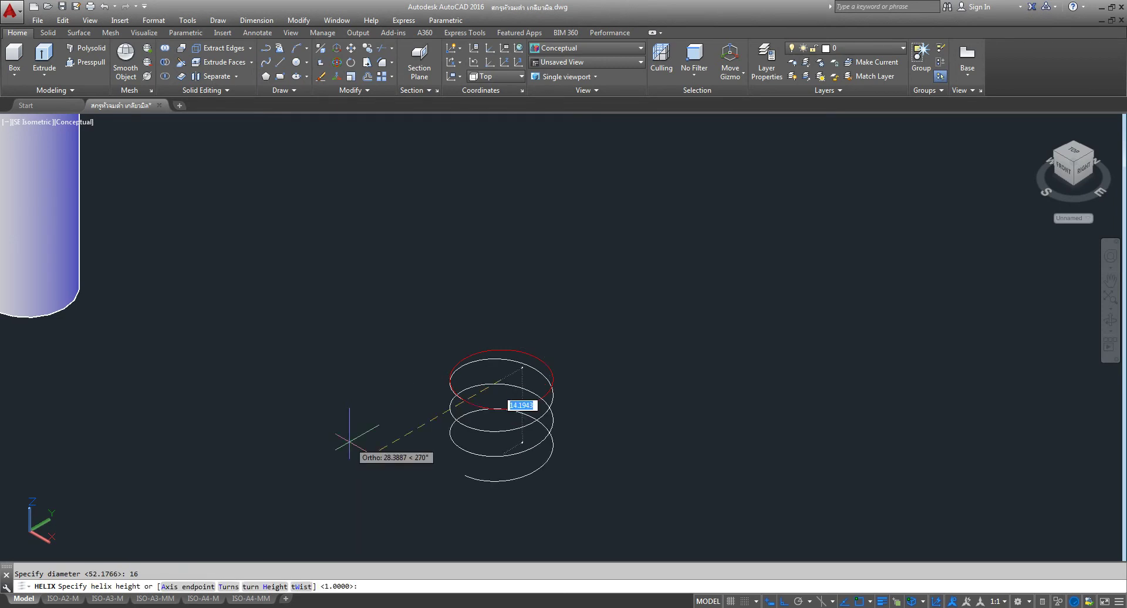
# Set the helix height to 45
pyautogui.moveTo(501, 185); pyautogui.dragTo(498, 296, button='middle')
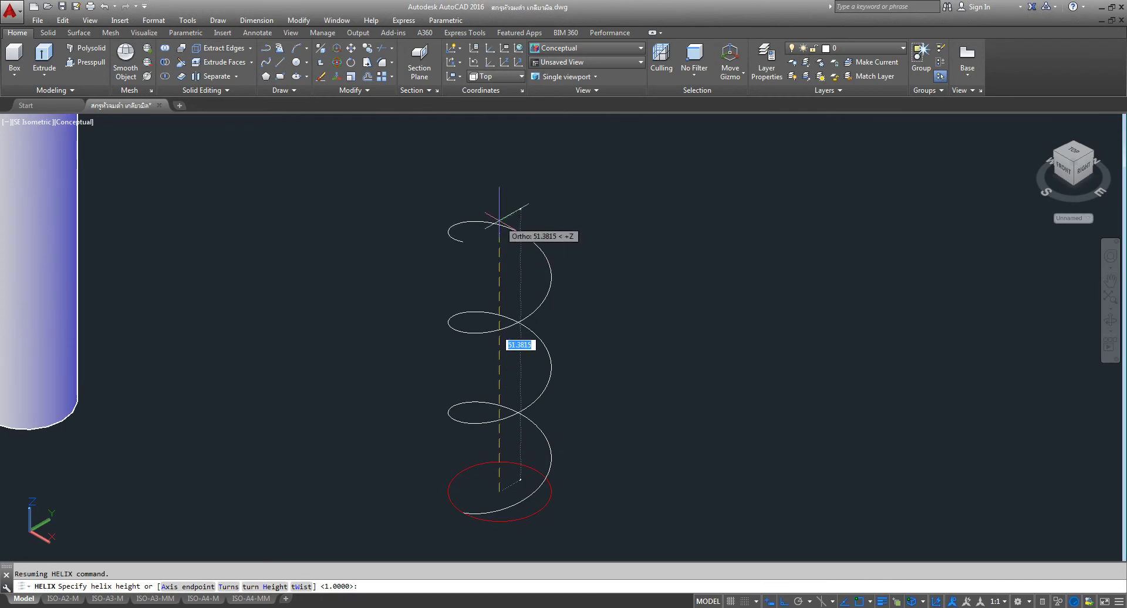
pyautogui.scroll(-3, 499, 220)
pyautogui.scroll(-1, 517, 229)
pyautogui.scroll(3, 551, 194)
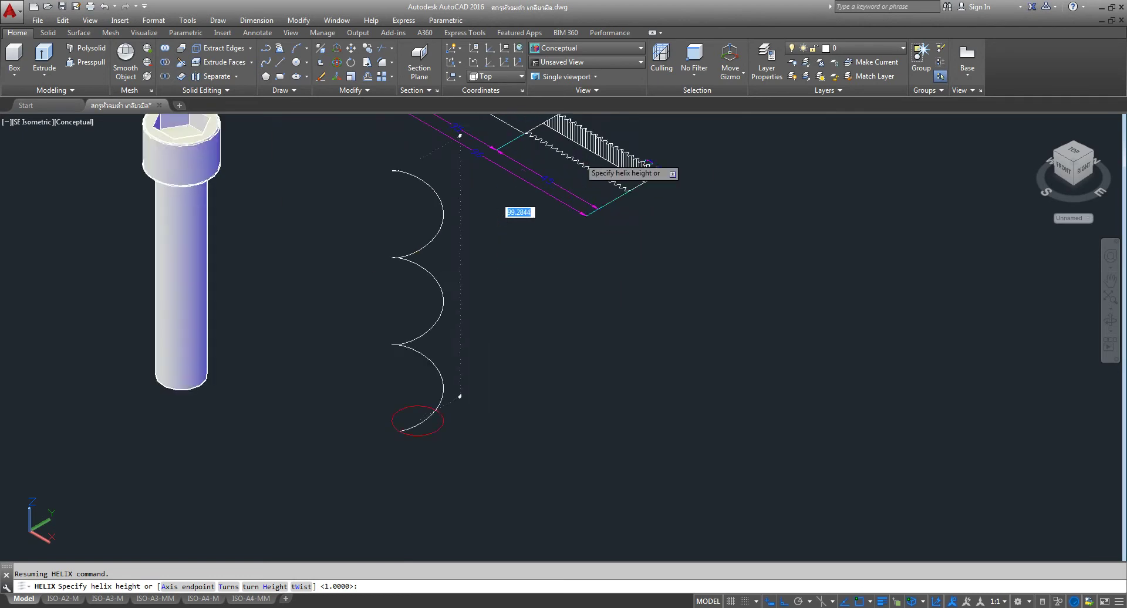
pyautogui.scroll(2, 569, 184)
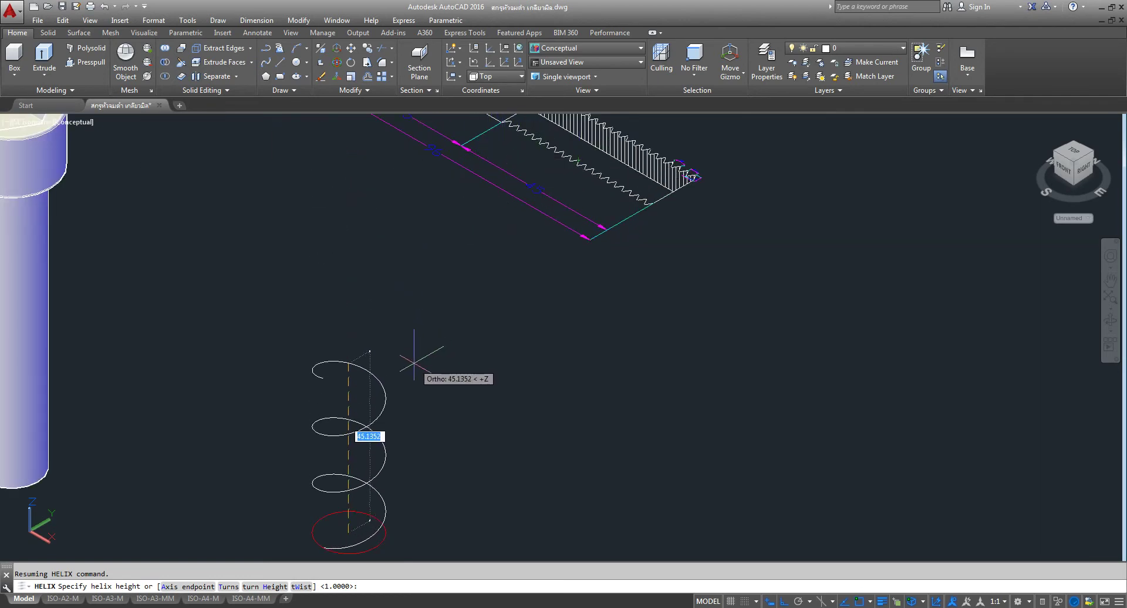
pyautogui.write('45')
pyautogui.press('Return')
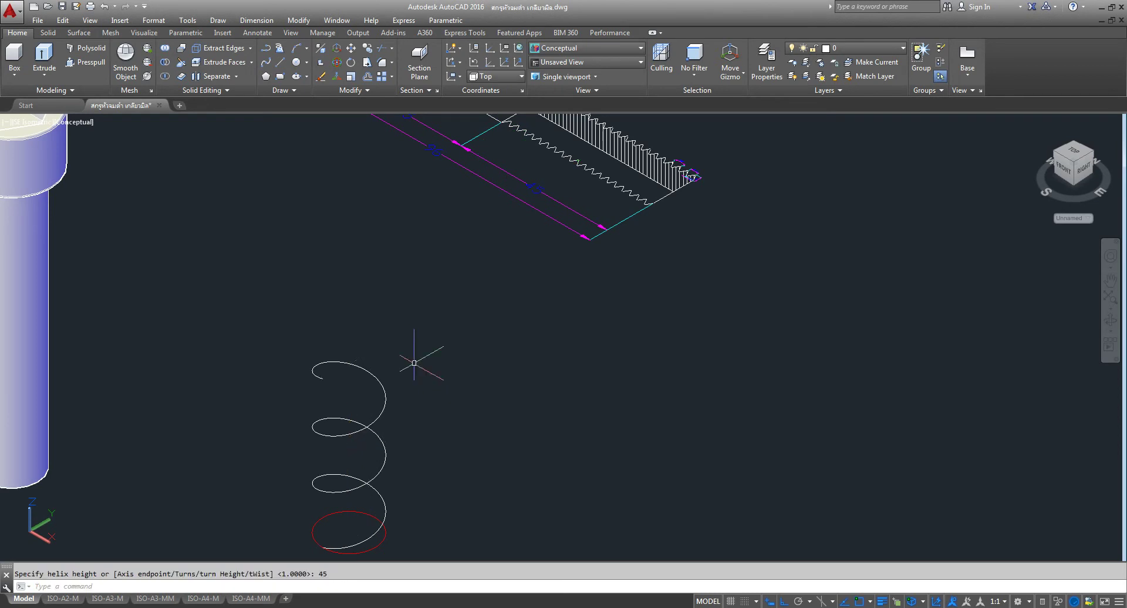
# Pan and zoom to frame the bolt, strip and helix, centring the helix
pyautogui.moveTo(415, 363); pyautogui.dragTo(478, 284, button='middle')
pyautogui.scroll(-3, 478, 284)
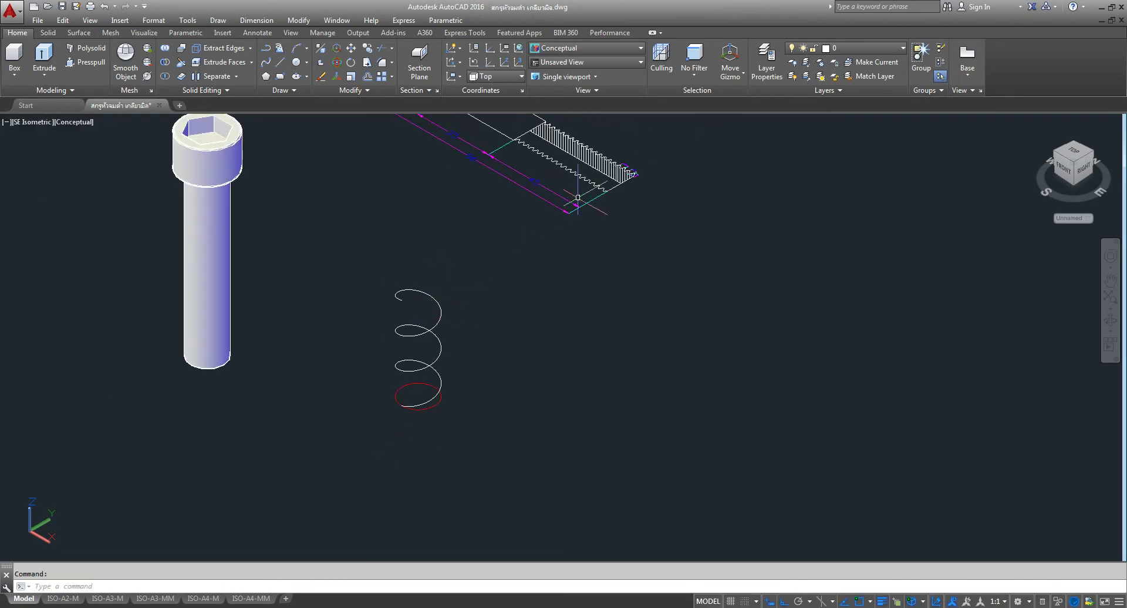
pyautogui.moveTo(586, 189); pyautogui.dragTo(520, 263, button='middle')
pyautogui.scroll(3, 563, 313)
pyautogui.scroll(2, 487, 249)
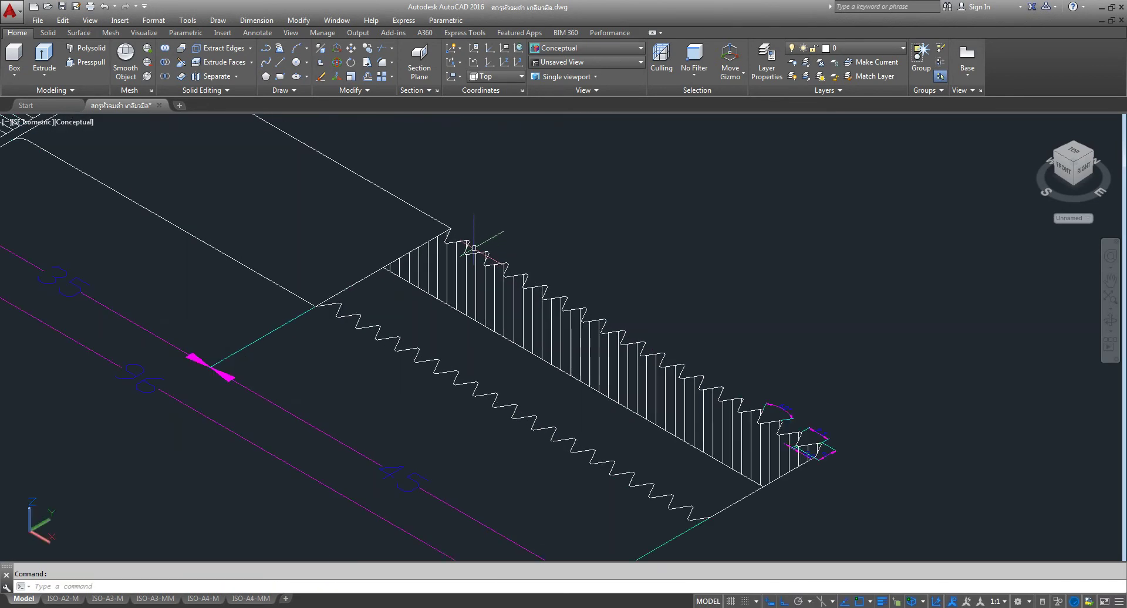
pyautogui.scroll(-3, 705, 323)
pyautogui.scroll(2, 611, 499)
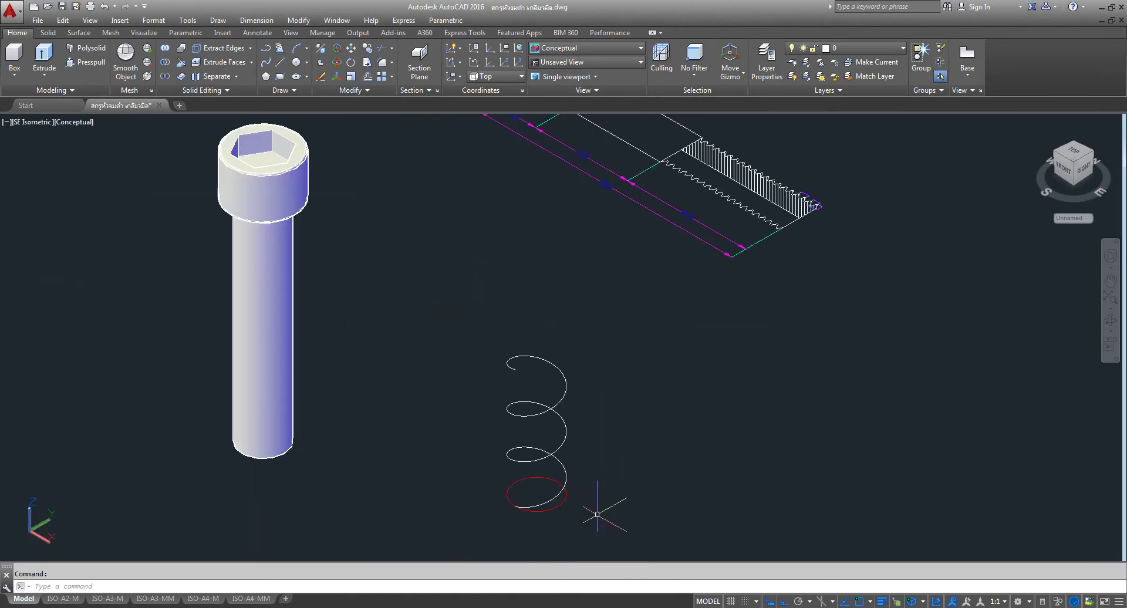
pyautogui.moveTo(804, 165); pyautogui.dragTo(722, 238, button='middle')
pyautogui.scroll(4, 721, 240)
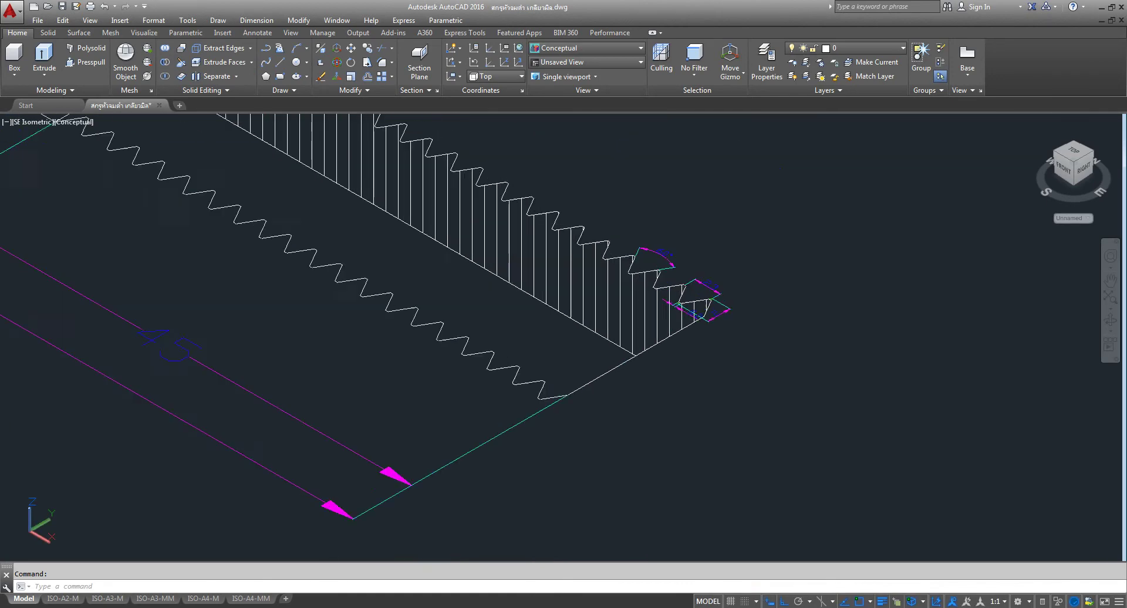
pyautogui.scroll(2, 740, 301)
pyautogui.scroll(-6, 731, 296)
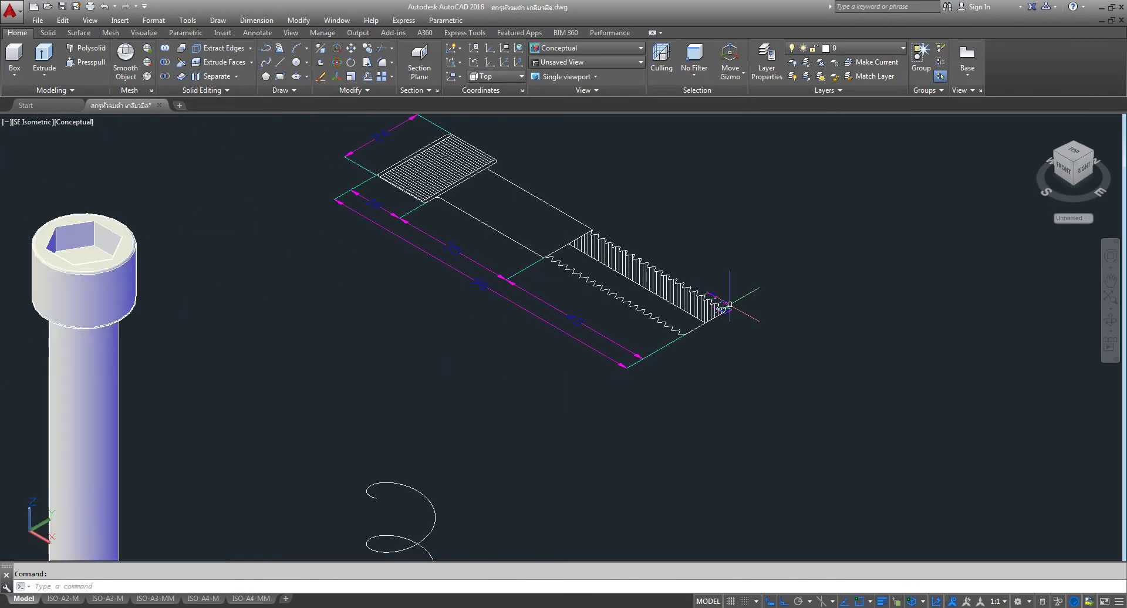
pyautogui.moveTo(629, 477); pyautogui.dragTo(688, 307, button='middle')
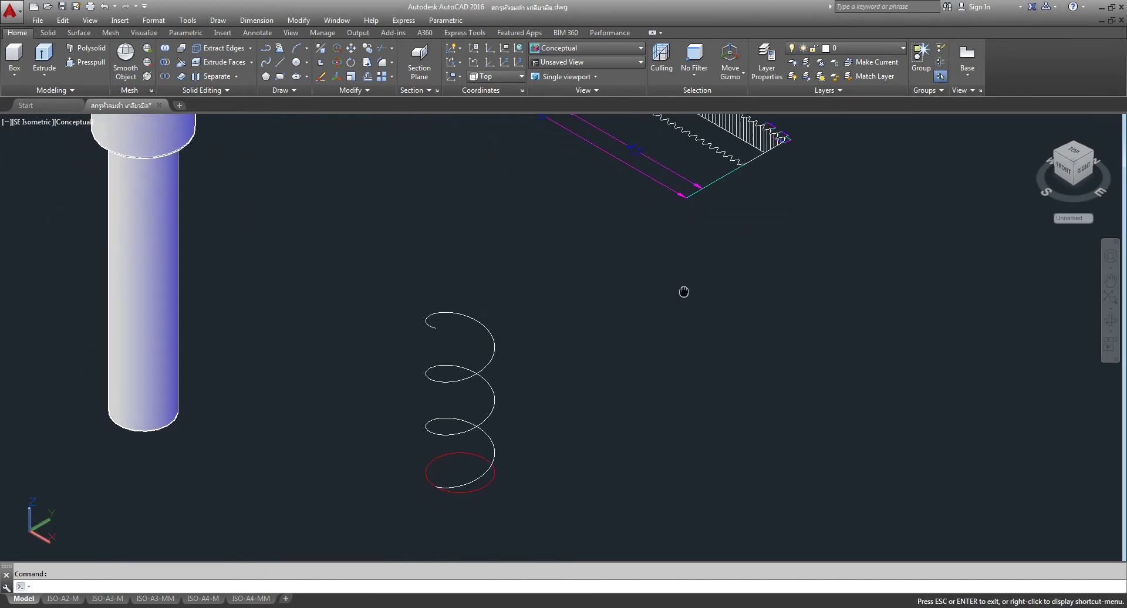
# Change the helix to 20 turns in Quick Properties
pyautogui.click(455, 382)
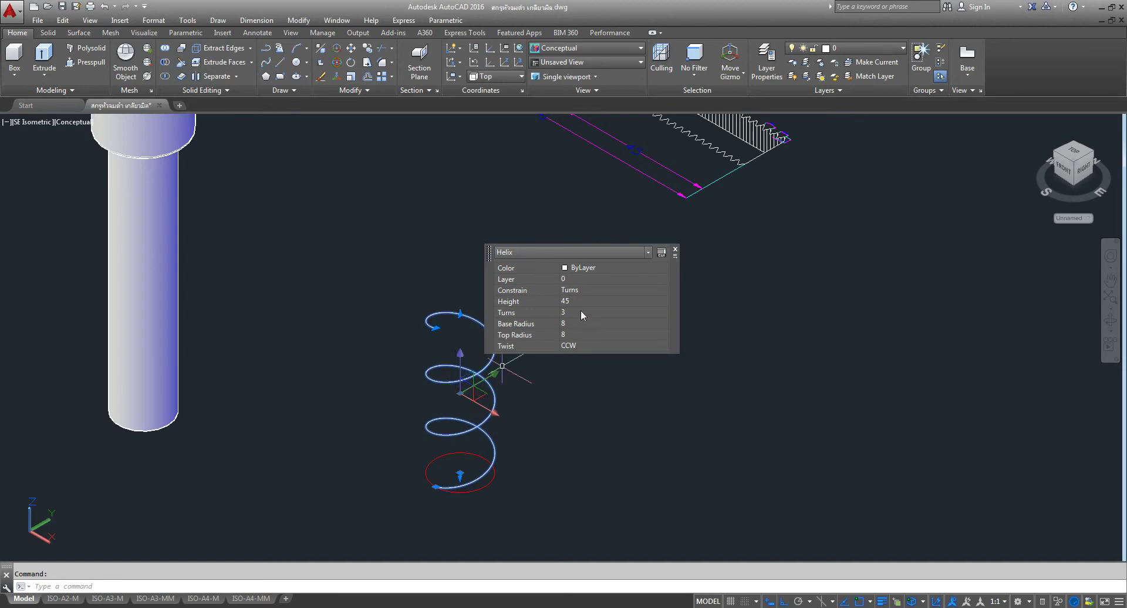
pyautogui.click(581, 311)
pyautogui.write('0')
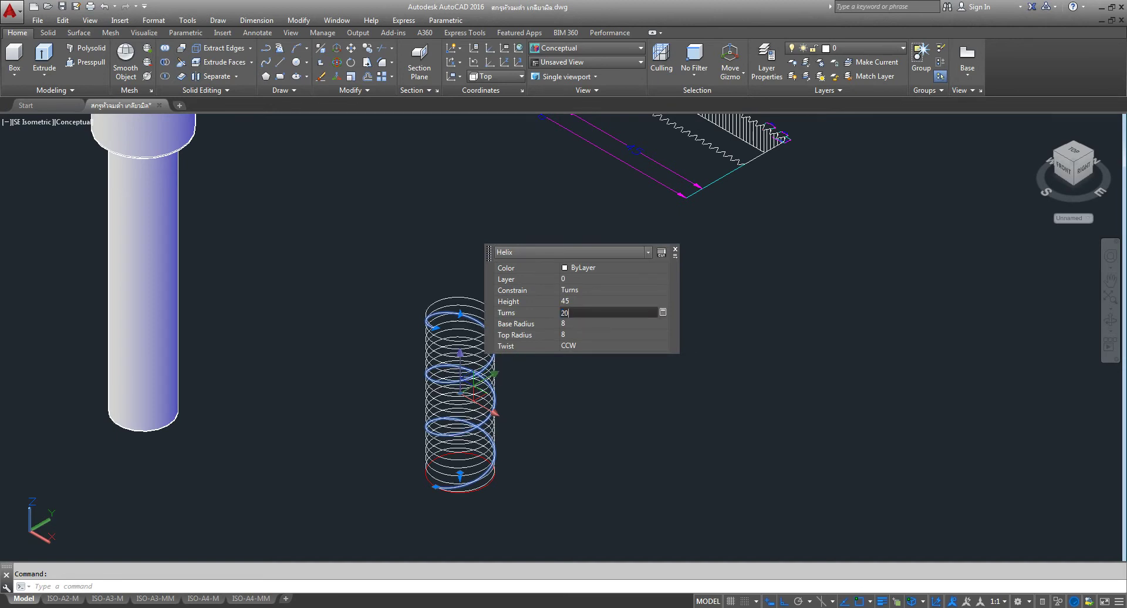
pyautogui.press('Tab')
pyautogui.press('Escape')
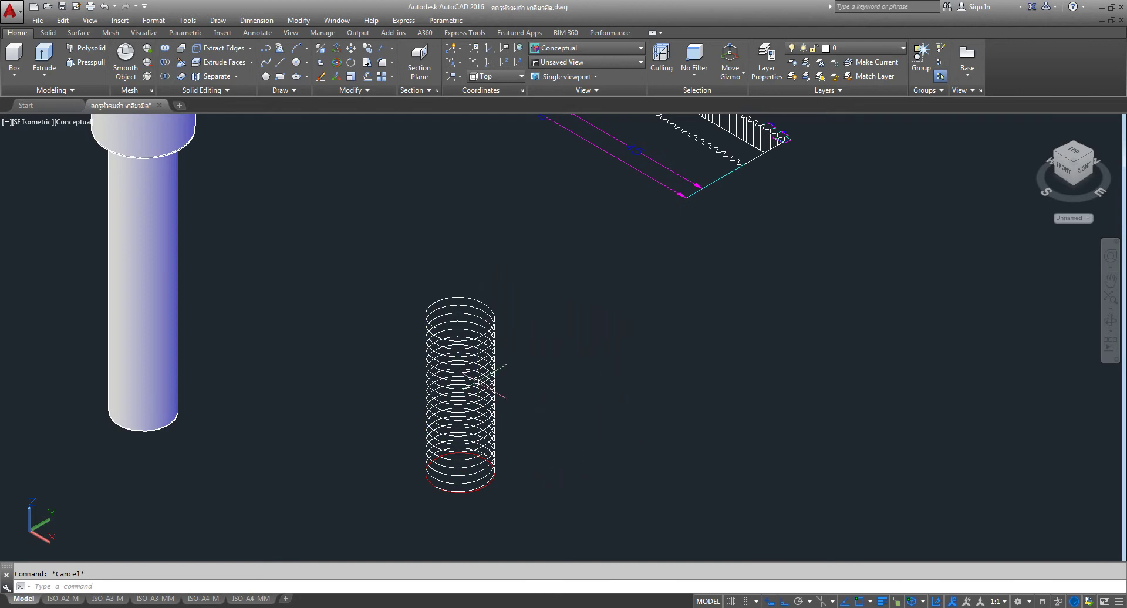
pyautogui.moveTo(488, 374); pyautogui.dragTo(551, 382, button='middle')
pyautogui.scroll(2, 550, 382)
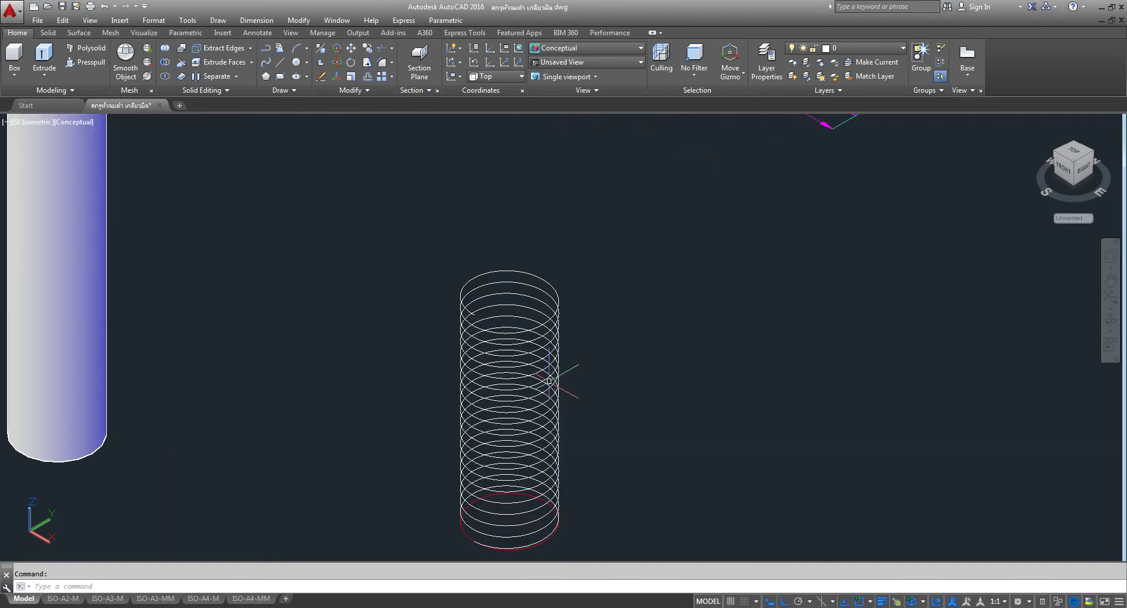
pyautogui.scroll(-4, 557, 378)
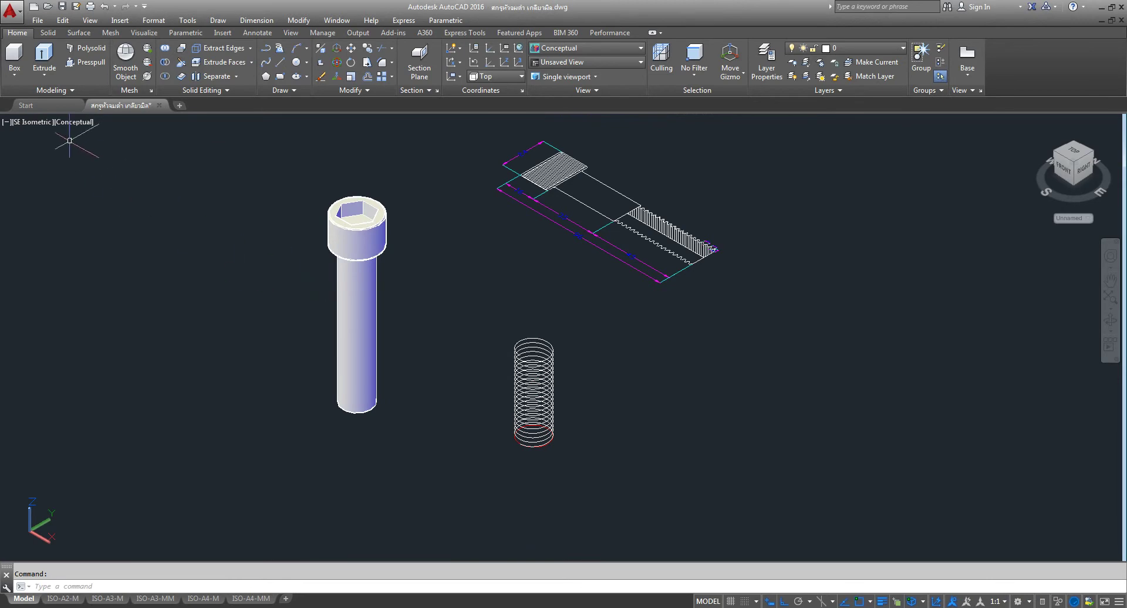
# Zoom into the thread profile and switch the viewport to 2D Wireframe
pyautogui.click(39, 123)
pyautogui.press('Escape')
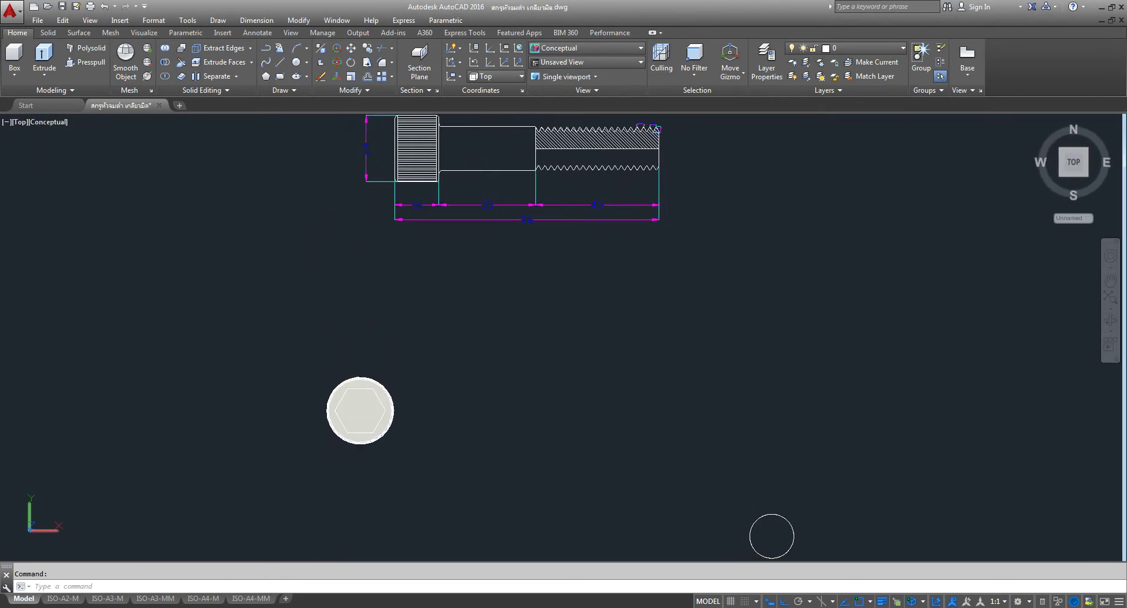
pyautogui.scroll(2, 587, 252)
pyautogui.scroll(2, 675, 288)
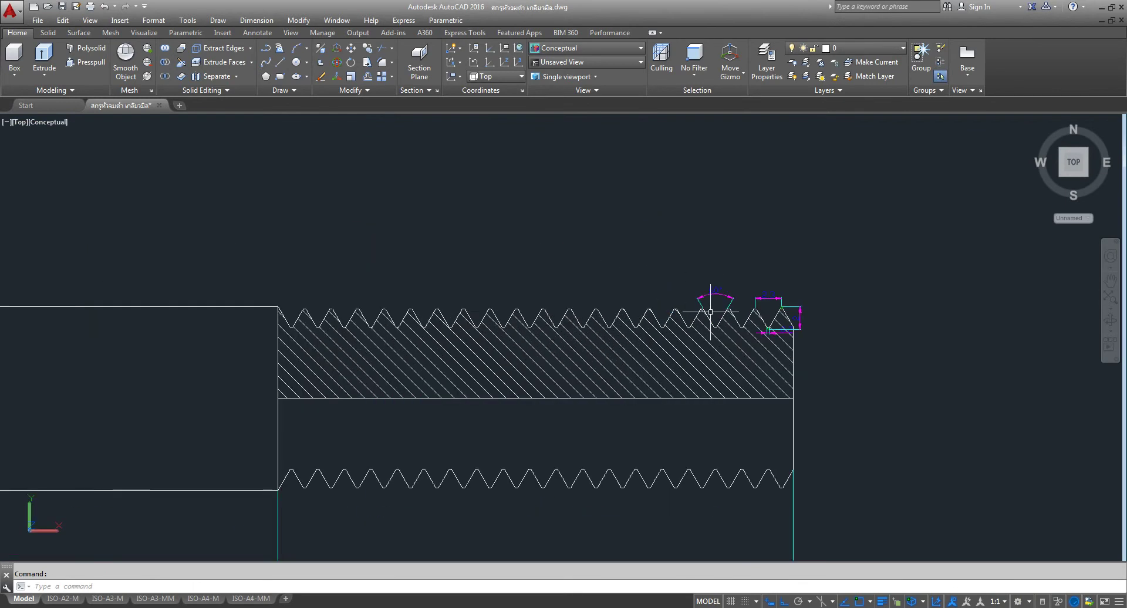
pyautogui.scroll(2, 710, 314)
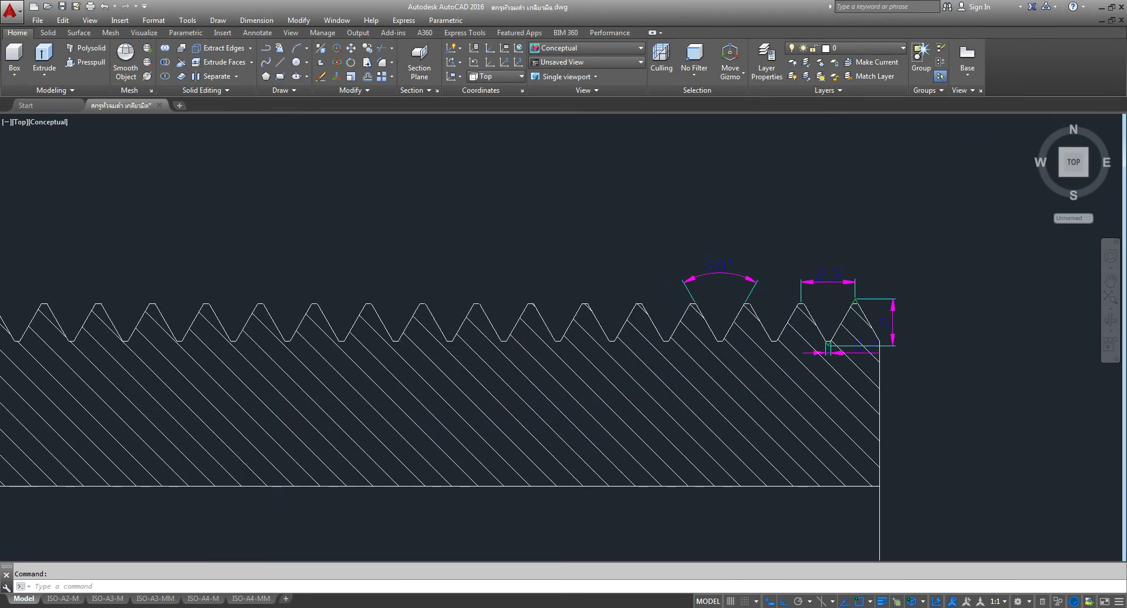
pyautogui.scroll(2, 572, 304)
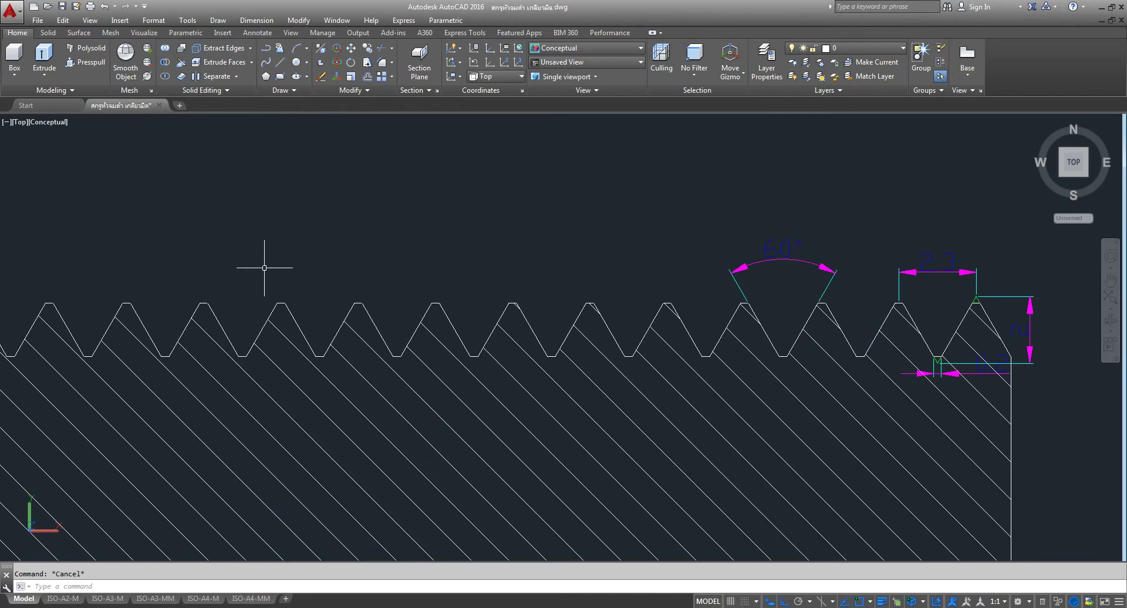
pyautogui.click(122, 220)
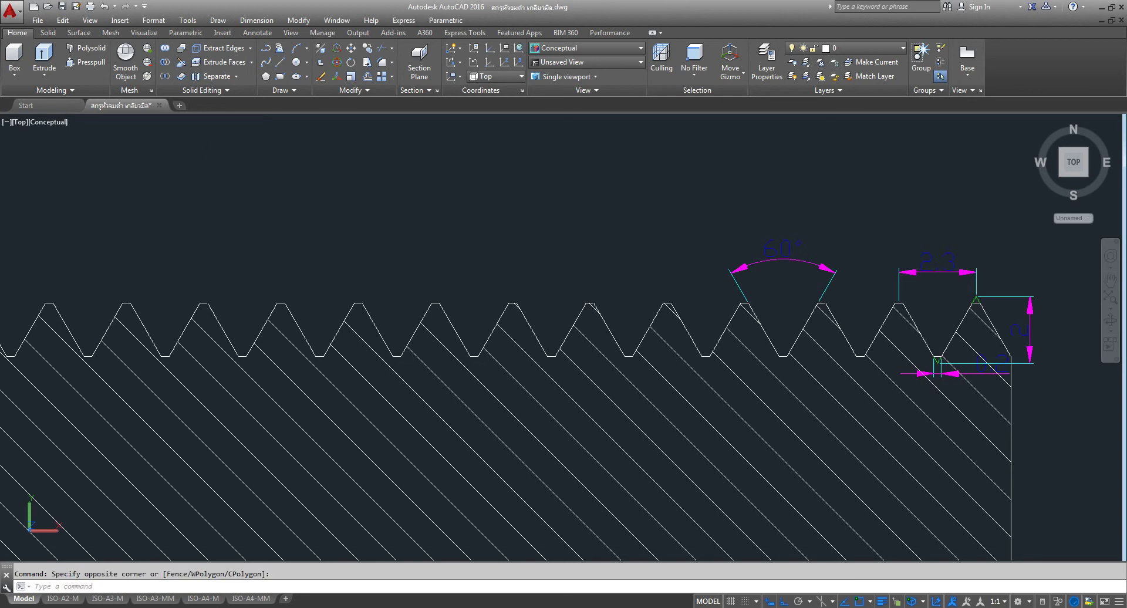
pyautogui.click(50, 123)
pyautogui.click(65, 147)
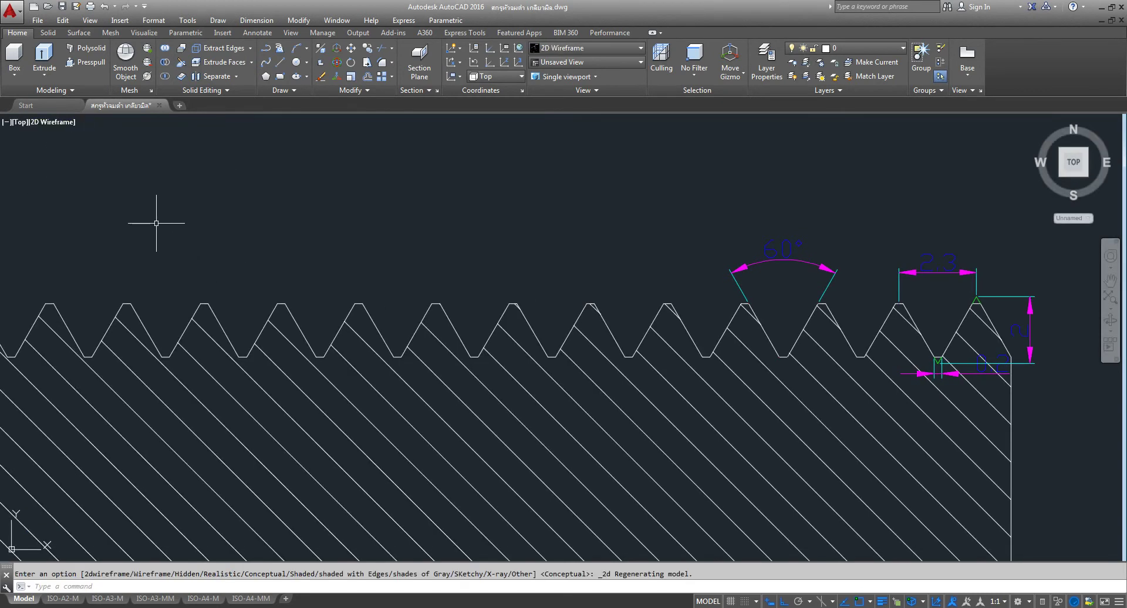
# Draw lines from a tooth tip up 1, across, and down to the next tooth tip
pyautogui.click(283, 65)
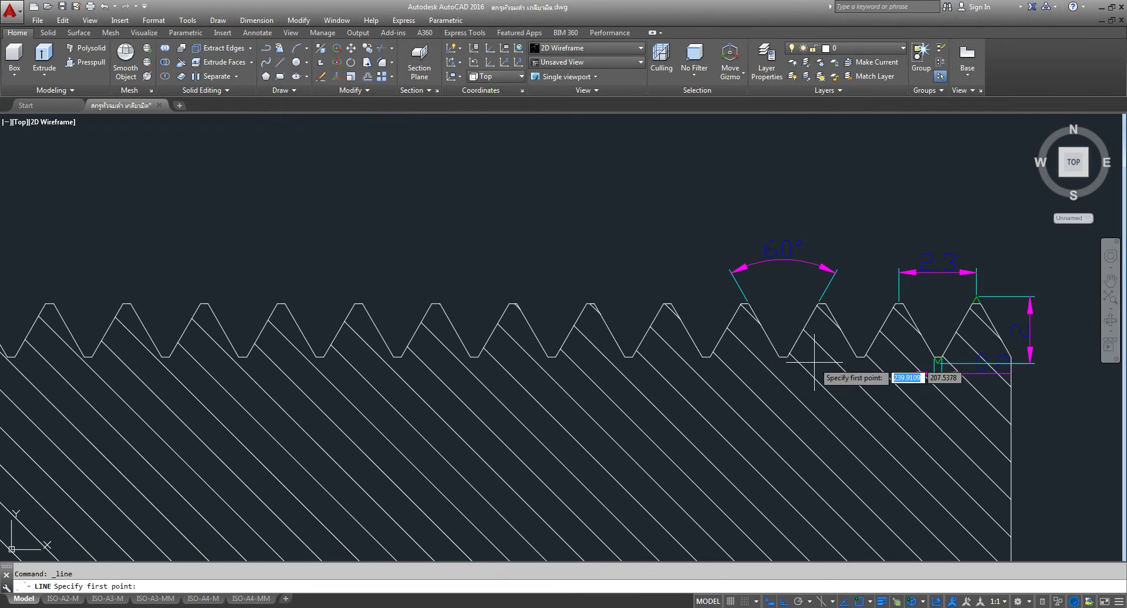
pyautogui.scroll(4, 669, 276)
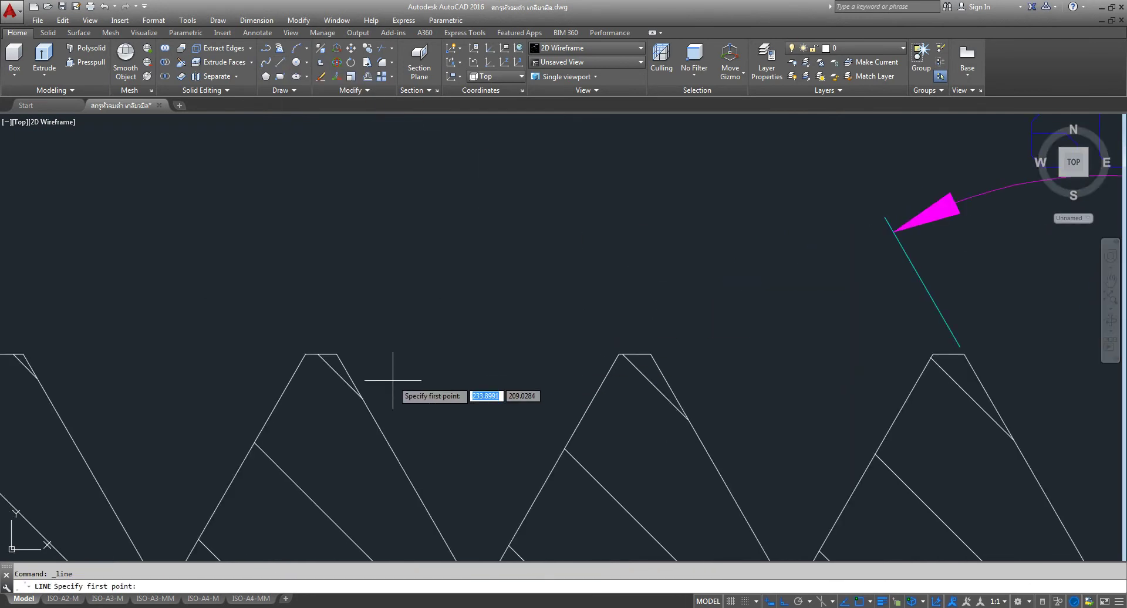
pyautogui.click(321, 355)
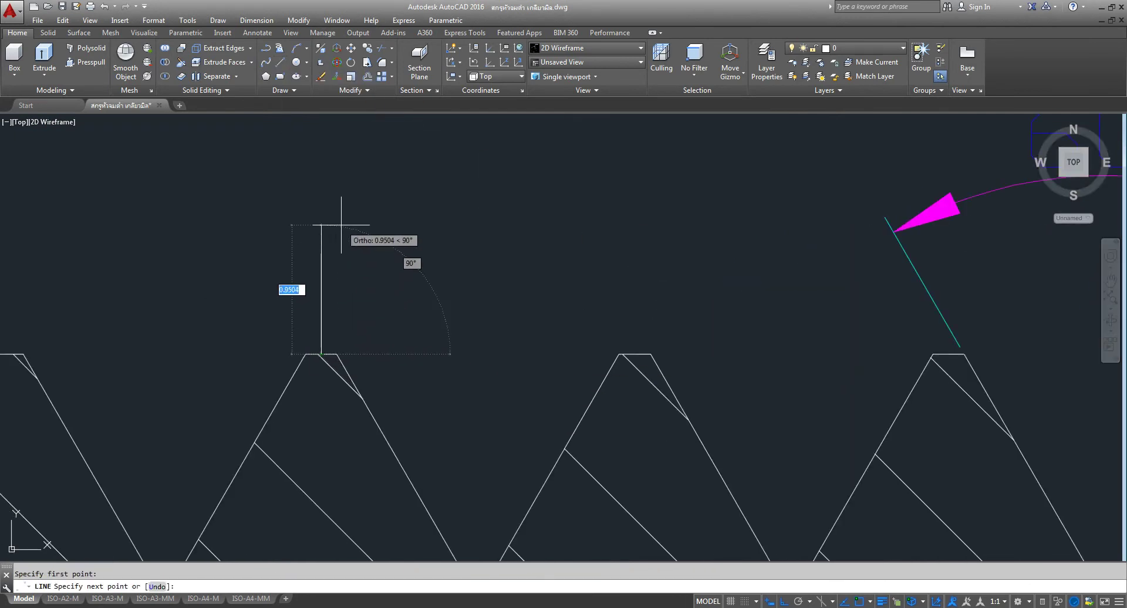
pyautogui.write('1')
pyautogui.press('Return')
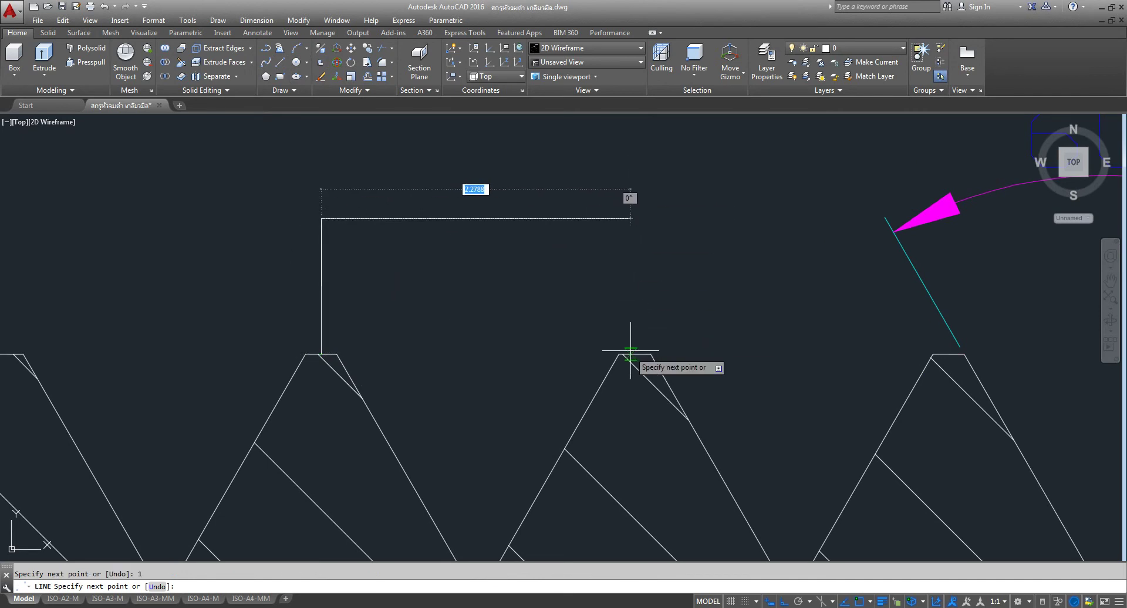
pyautogui.click(635, 218)
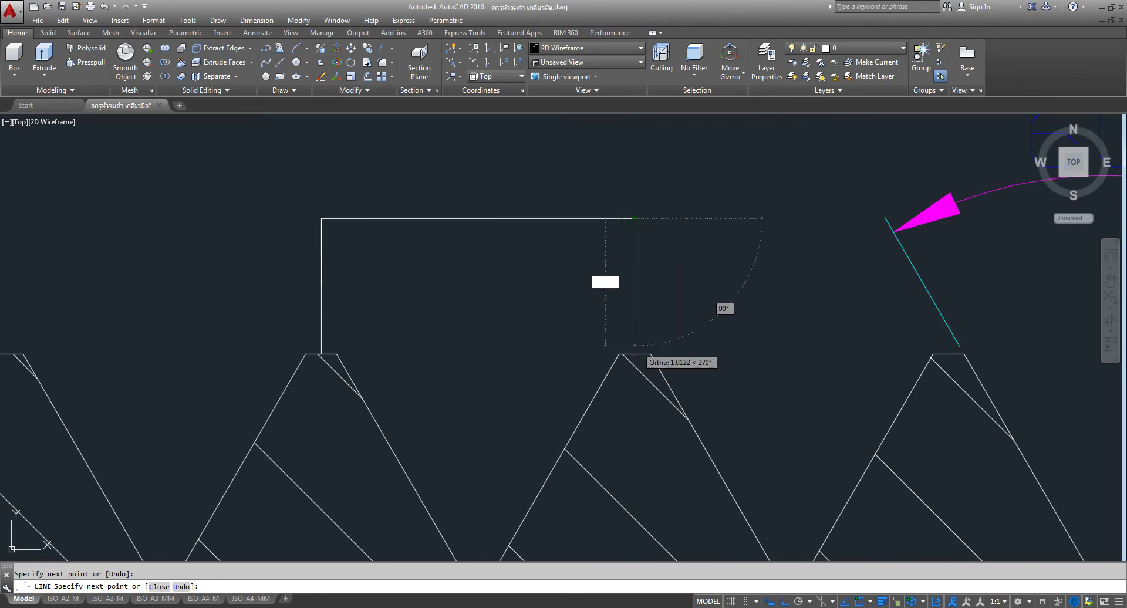
pyautogui.click(635, 351)
pyautogui.rightClick(648, 220)
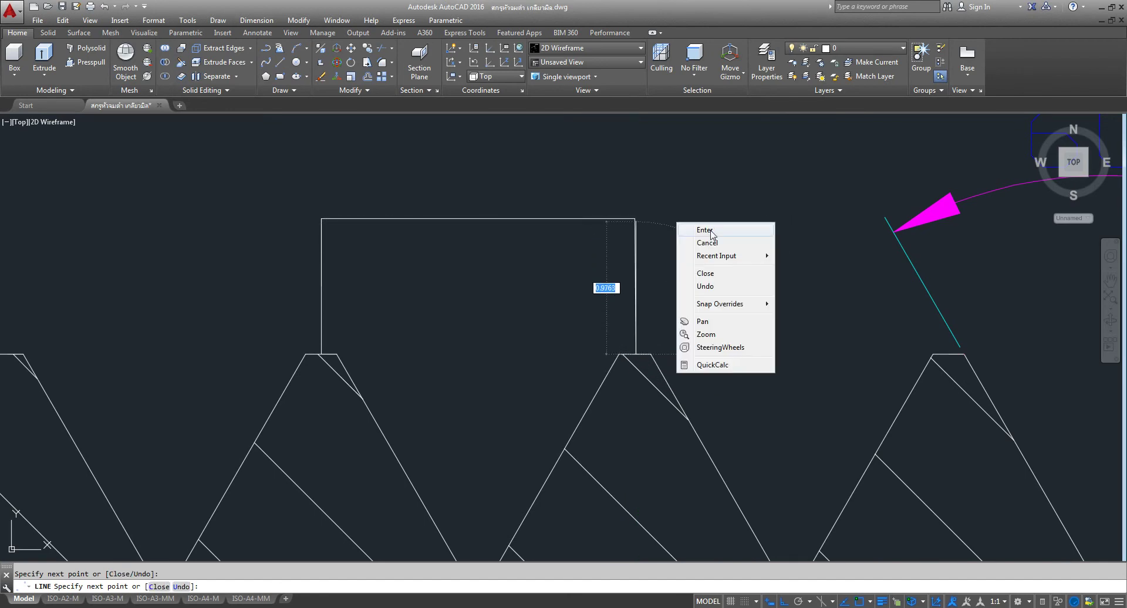
pyautogui.click(684, 227)
pyautogui.scroll(-4, 502, 305)
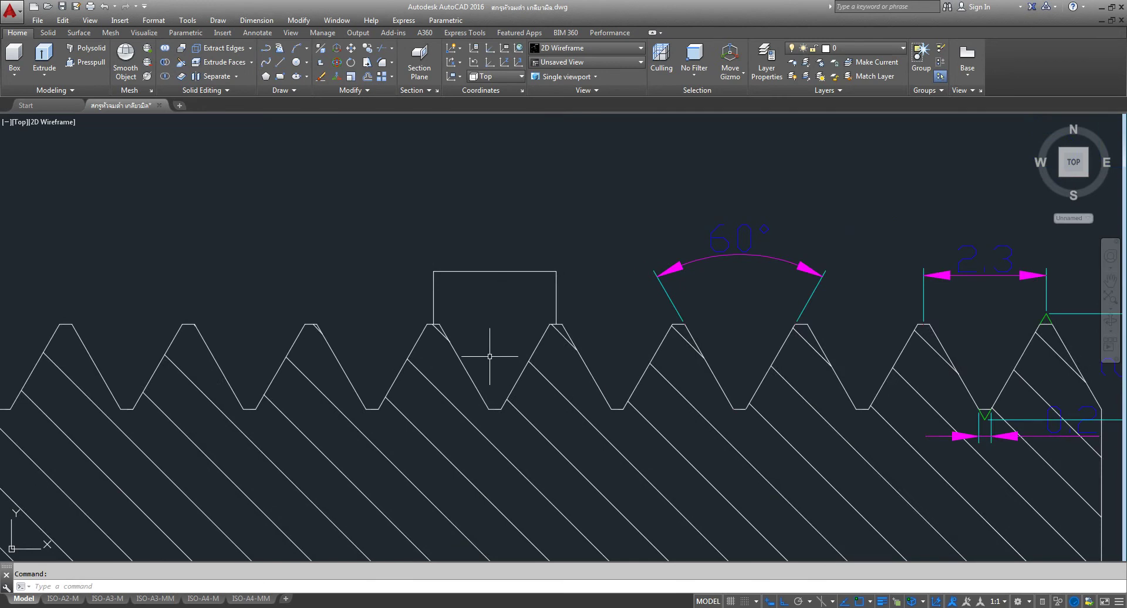
# Make TB-Text the current layer and create a Region boundary by picking inside the groove
pyautogui.click(902, 47)
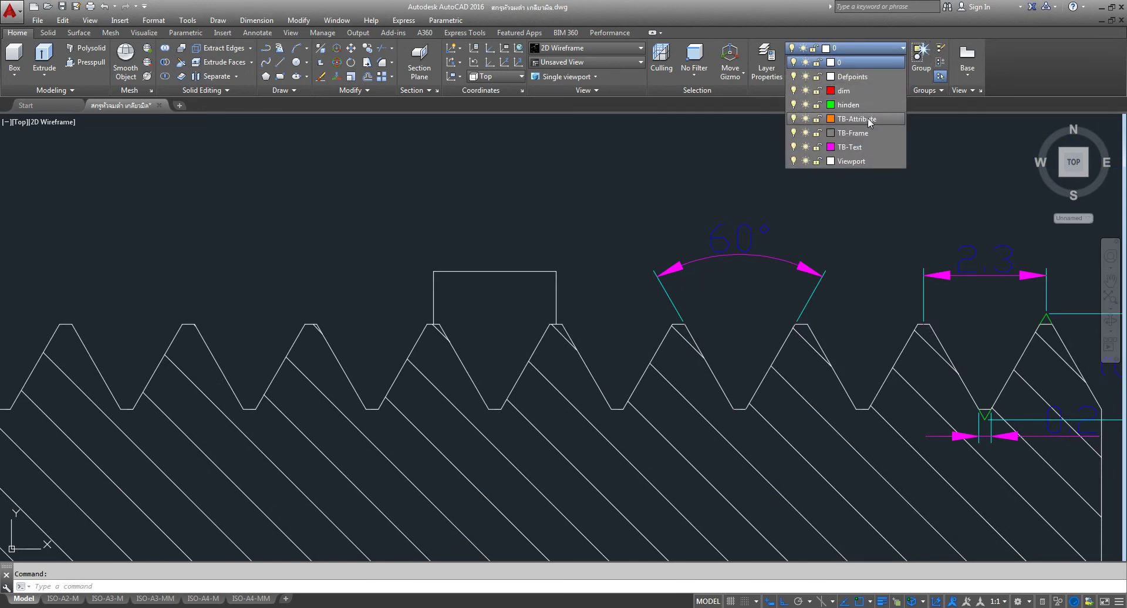
pyautogui.click(863, 147)
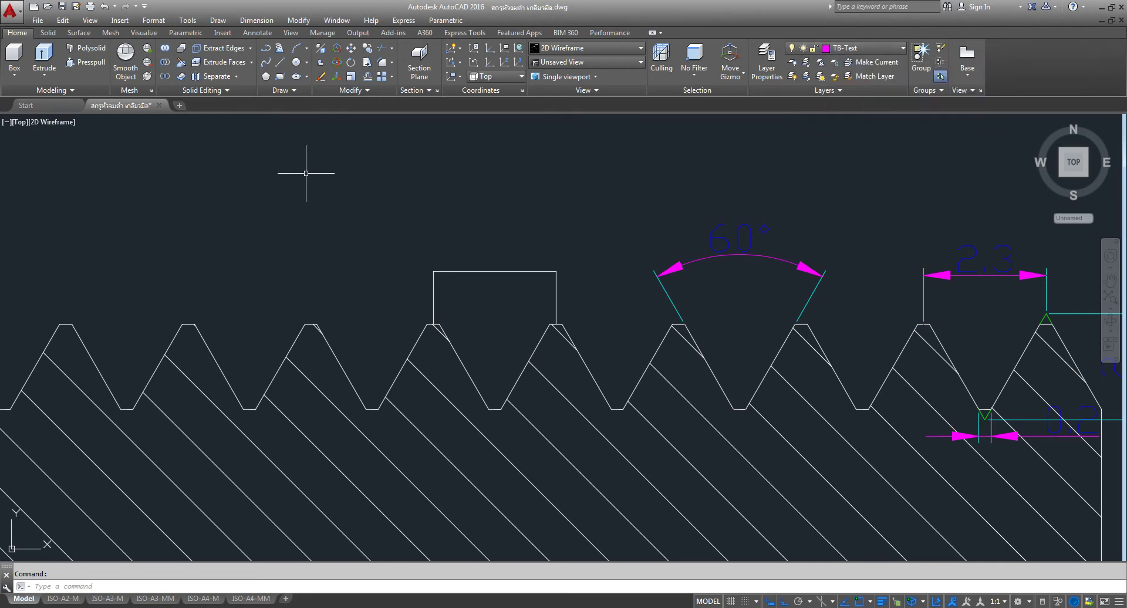
pyautogui.click(273, 91)
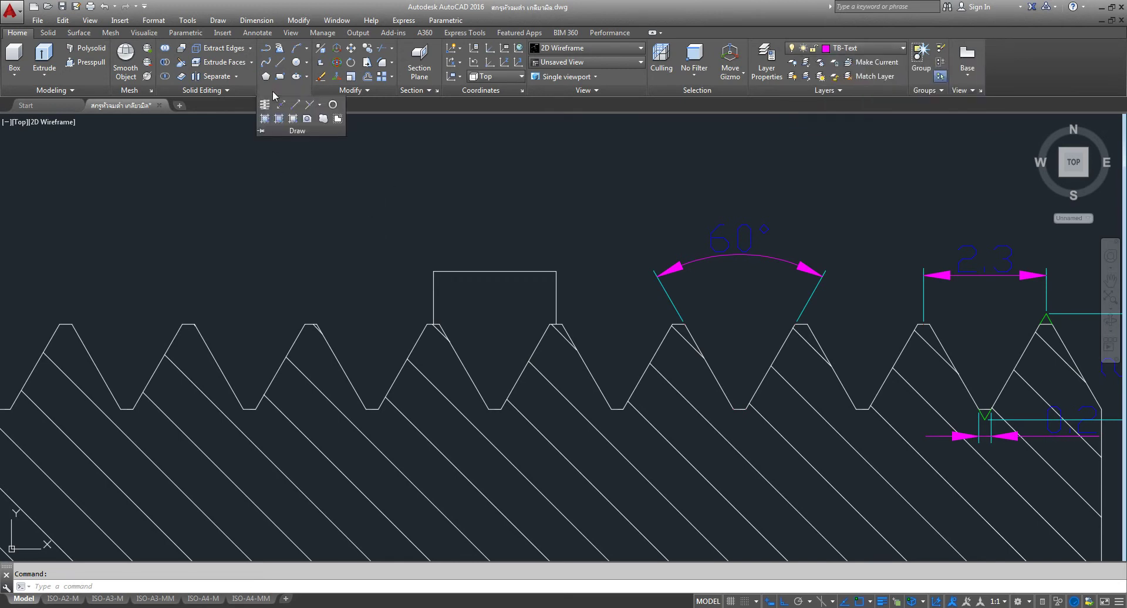
pyautogui.click(292, 119)
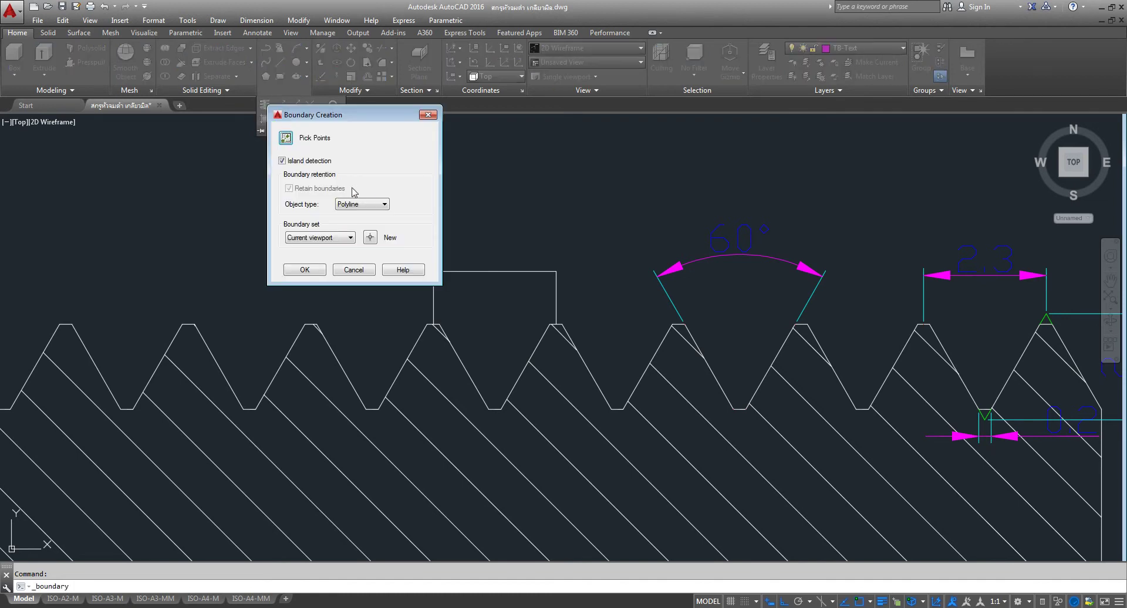
pyautogui.click(383, 205)
pyautogui.click(359, 215)
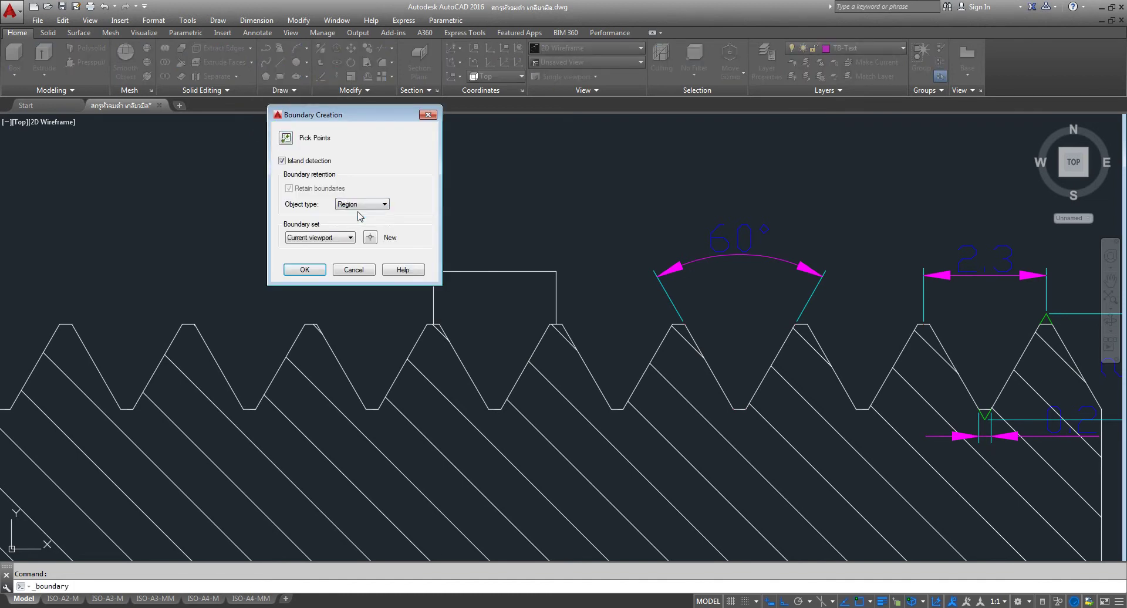
pyautogui.click(304, 269)
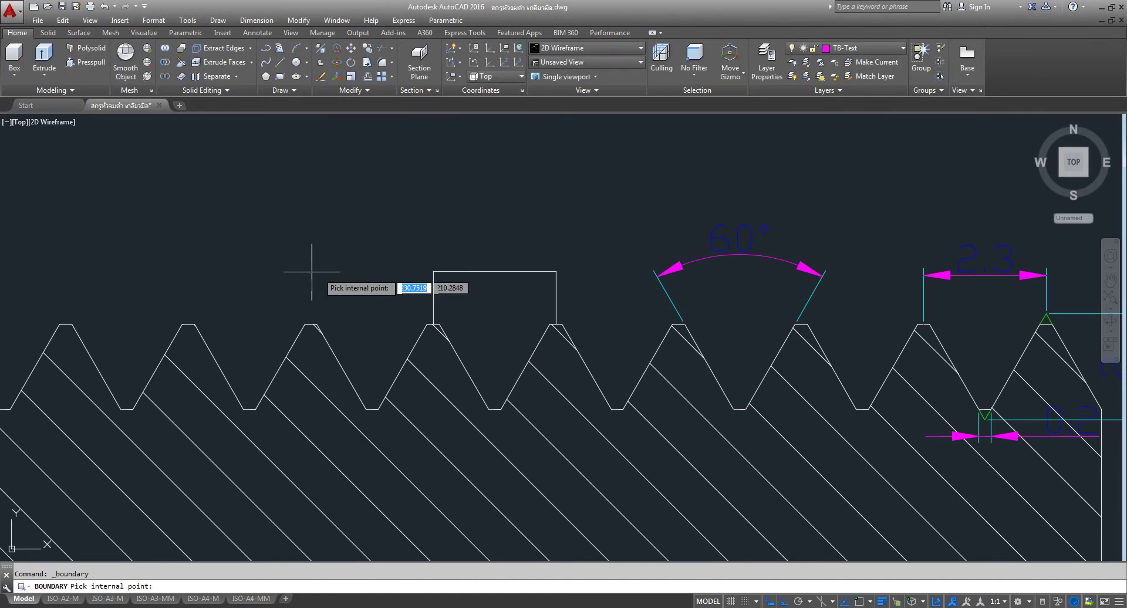
pyautogui.click(490, 317)
pyautogui.press('Return')
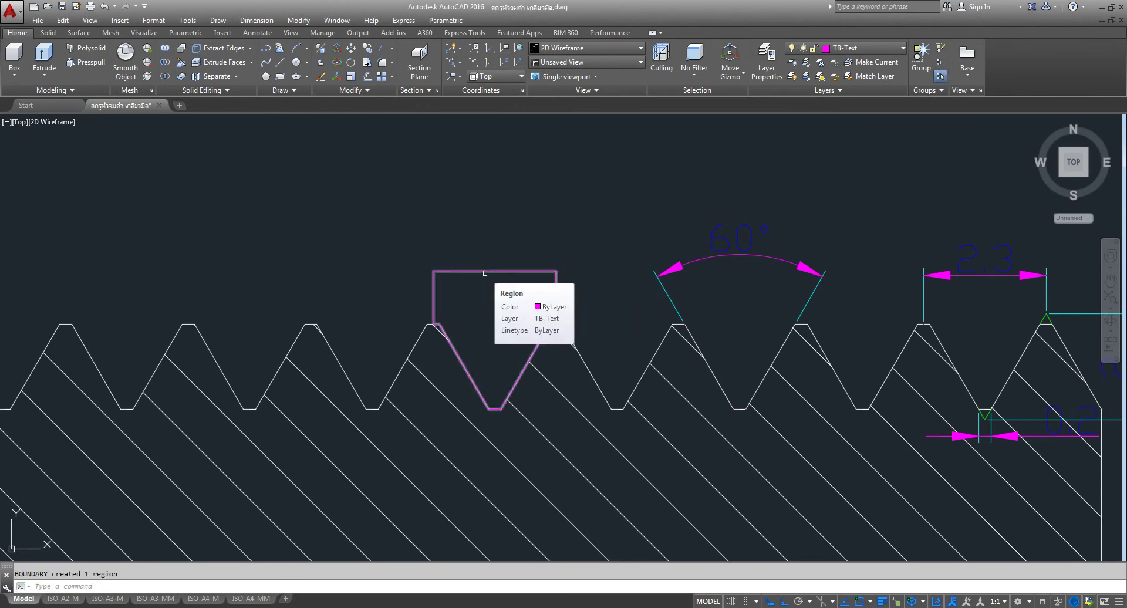
# Move the groove region, with Ortho off, to just right of the large circle
pyautogui.click(350, 49)
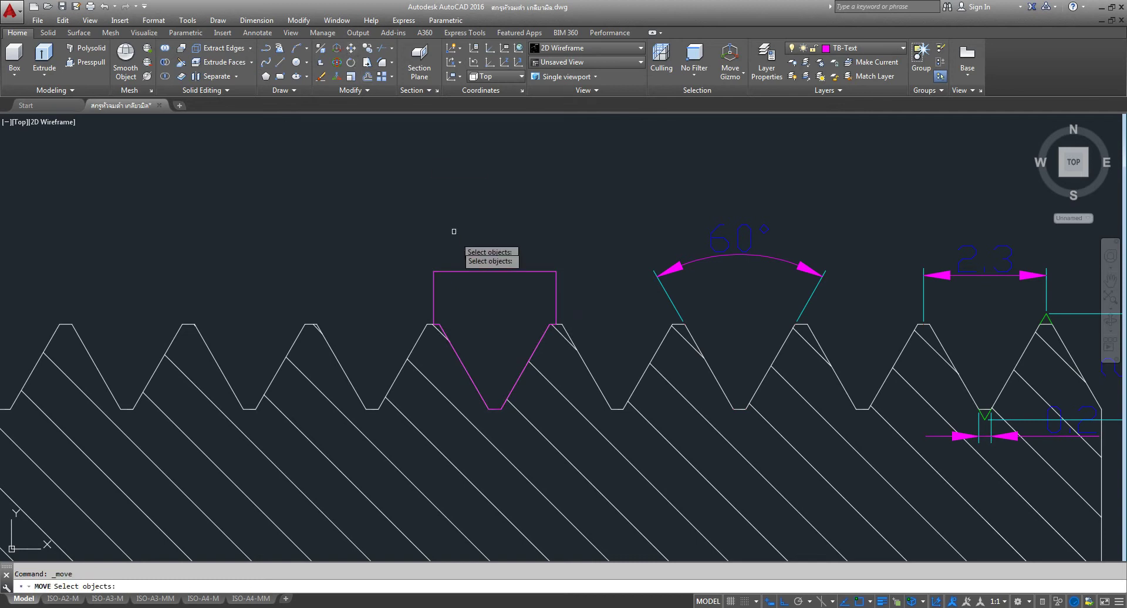
pyautogui.click(473, 271)
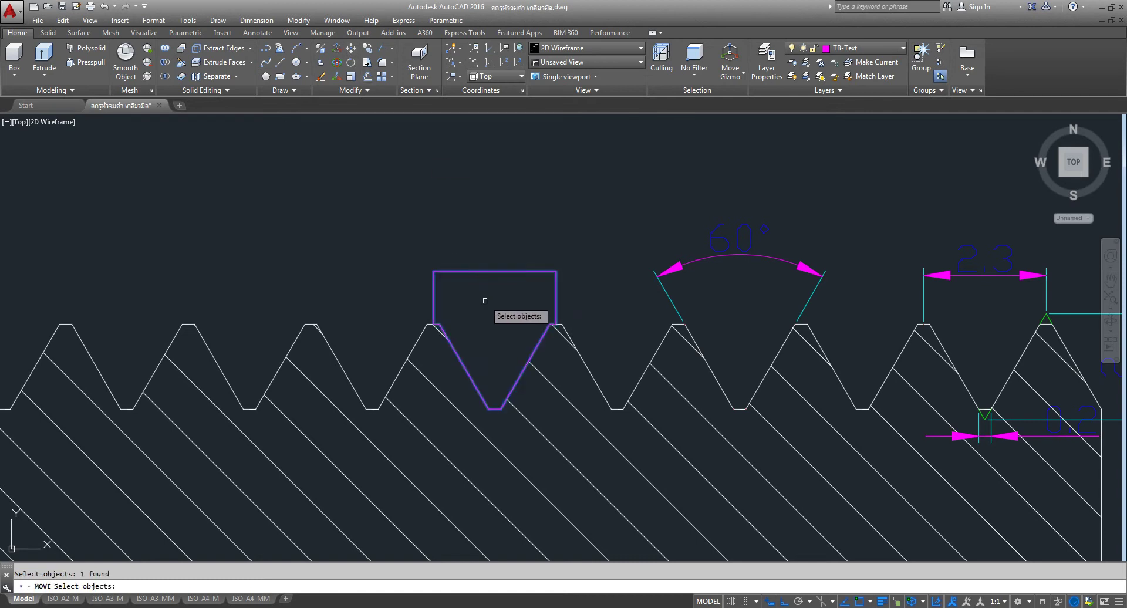
pyautogui.press('Return')
pyautogui.click(490, 317)
pyautogui.scroll(-5, 510, 338)
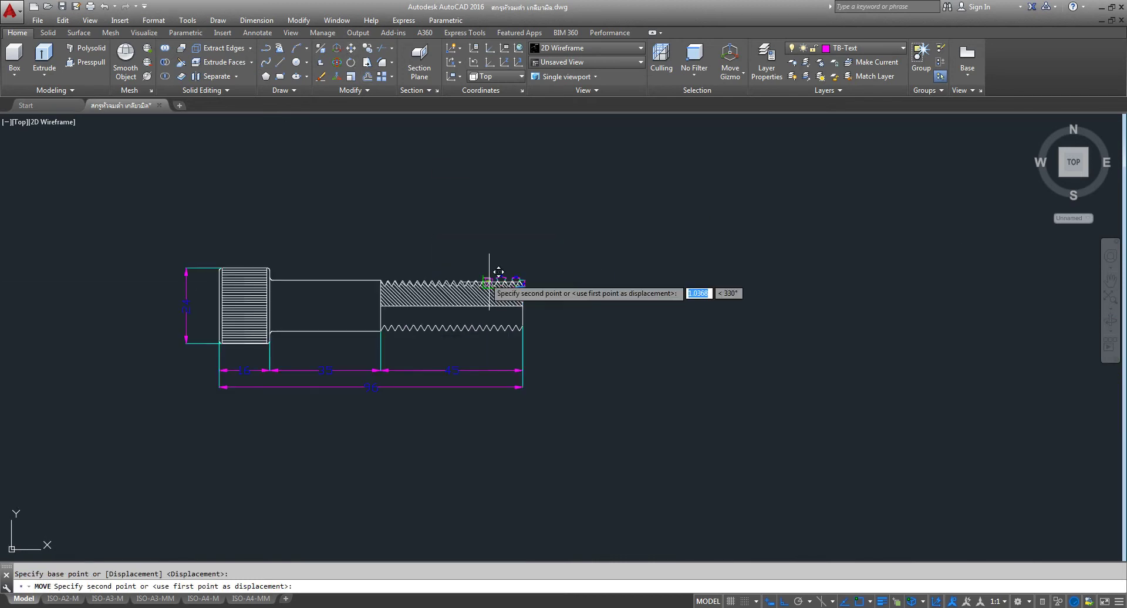
pyautogui.scroll(-3, 505, 294)
pyautogui.scroll(4, 581, 440)
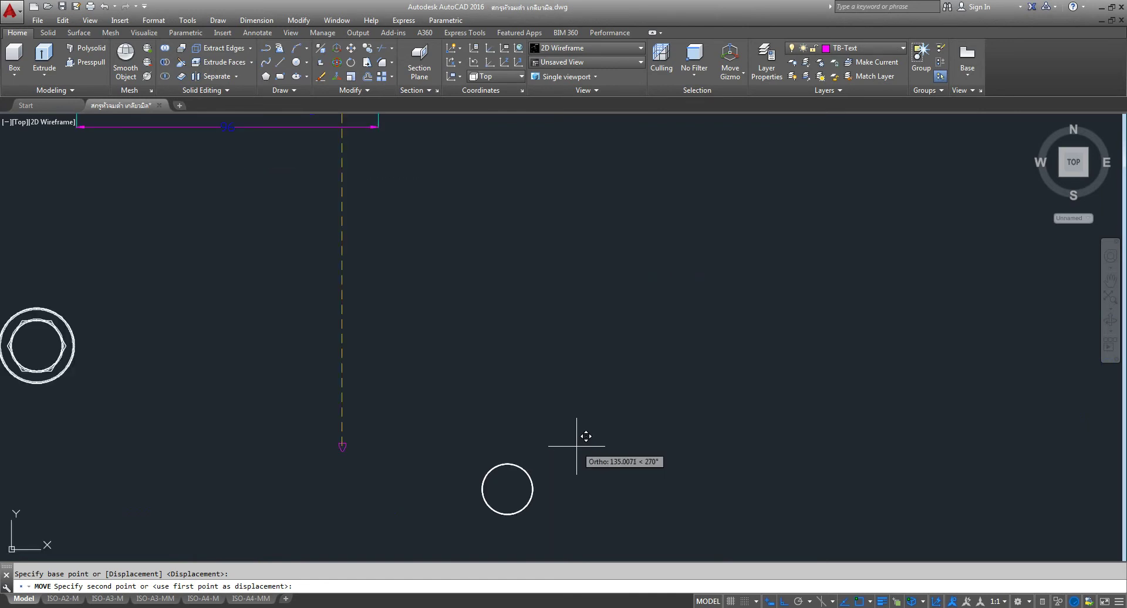
pyautogui.press('F8')
pyautogui.scroll(6, 540, 447)
pyautogui.scroll(-2, 528, 446)
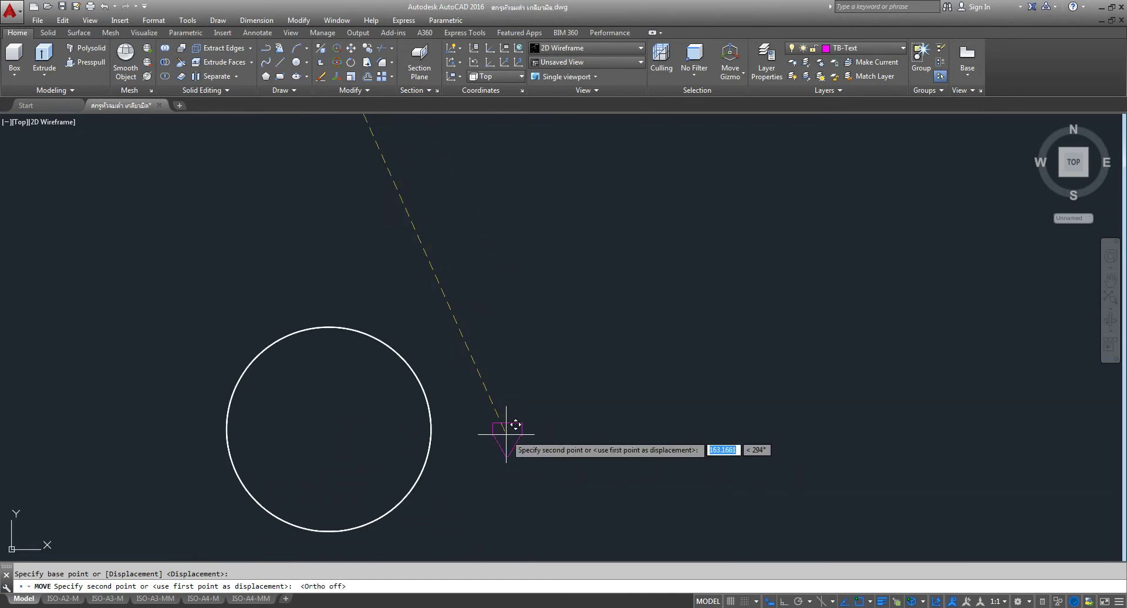
pyautogui.click(494, 418)
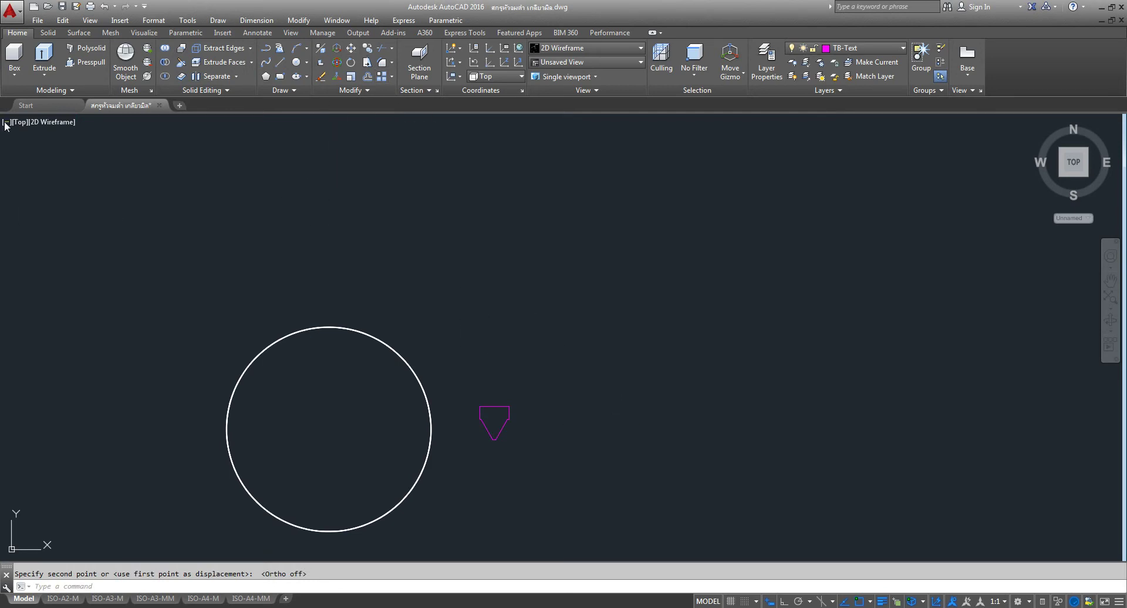
# Switch to Conceptual shading and the Southeast Isometric view, zoomed on the pink profile
pyautogui.click(55, 124)
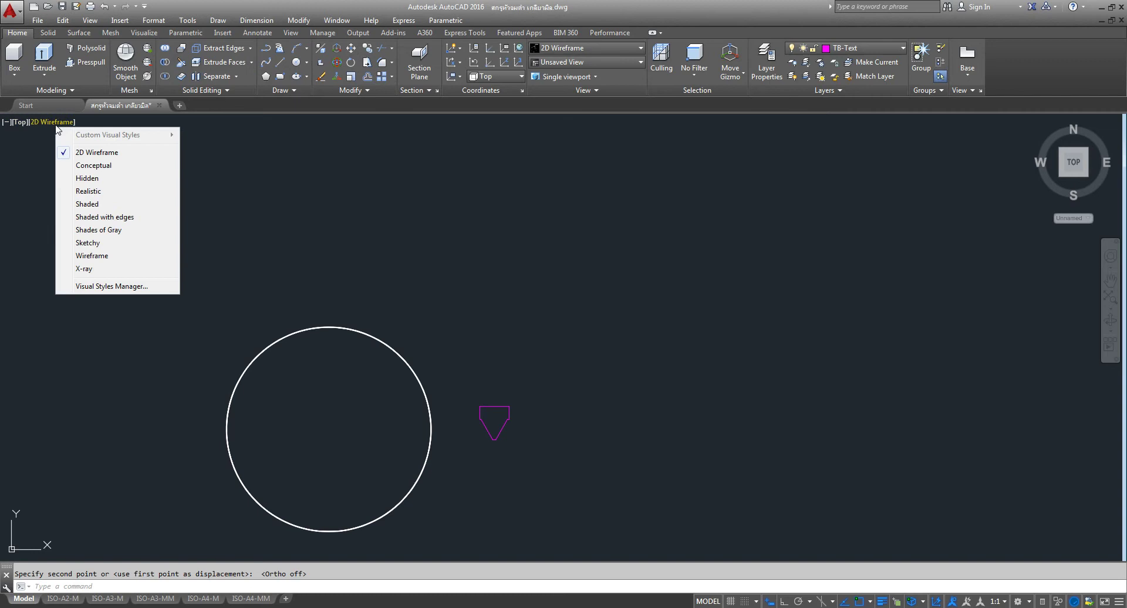
pyautogui.click(88, 167)
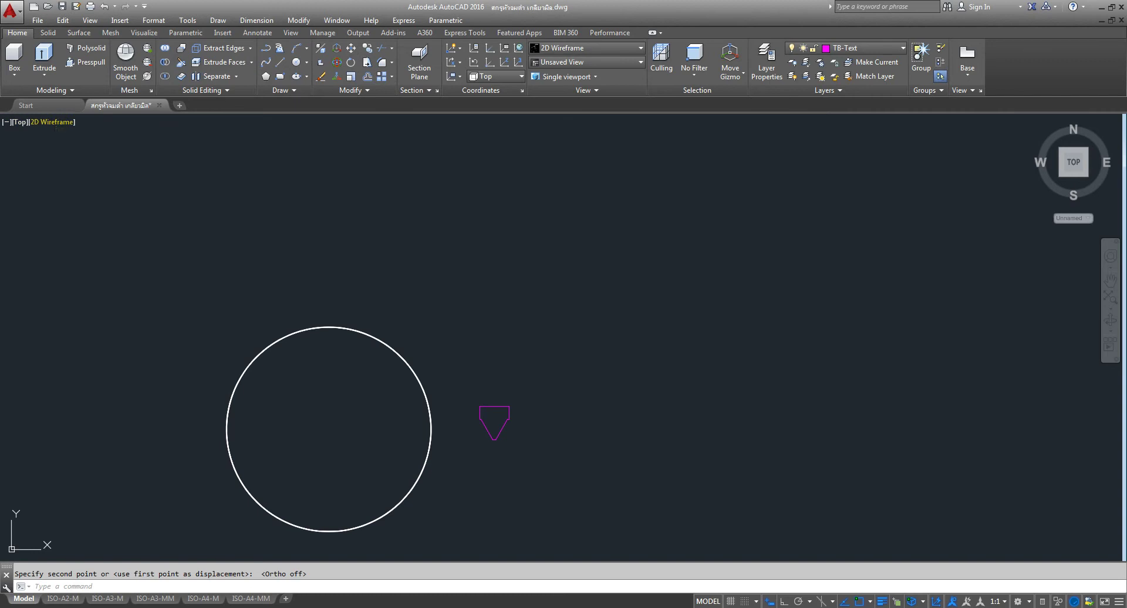
pyautogui.click(20, 122)
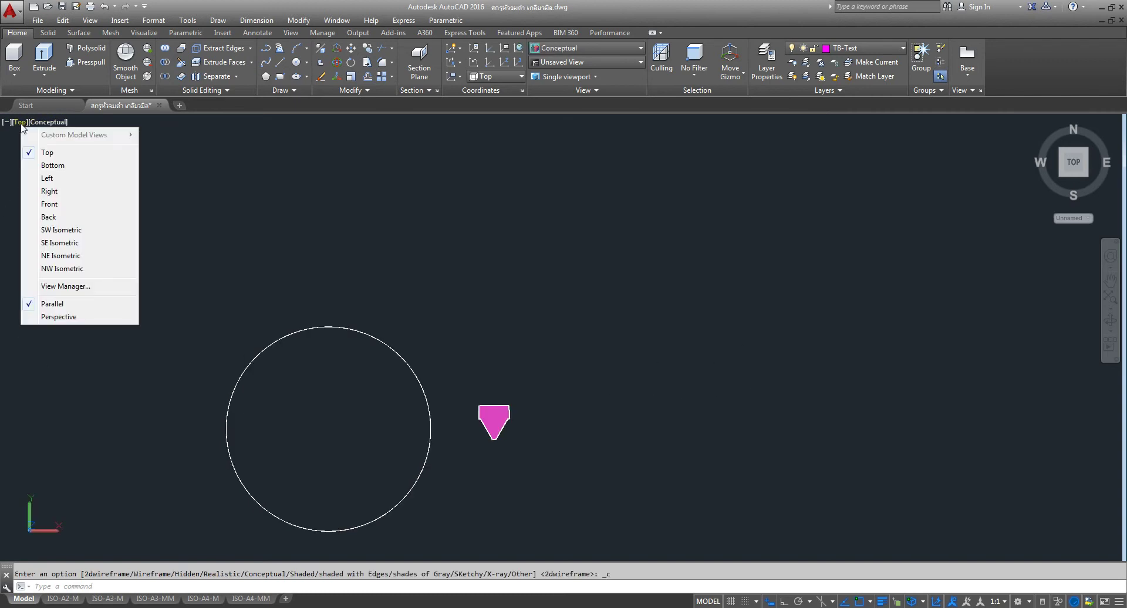
pyautogui.click(59, 242)
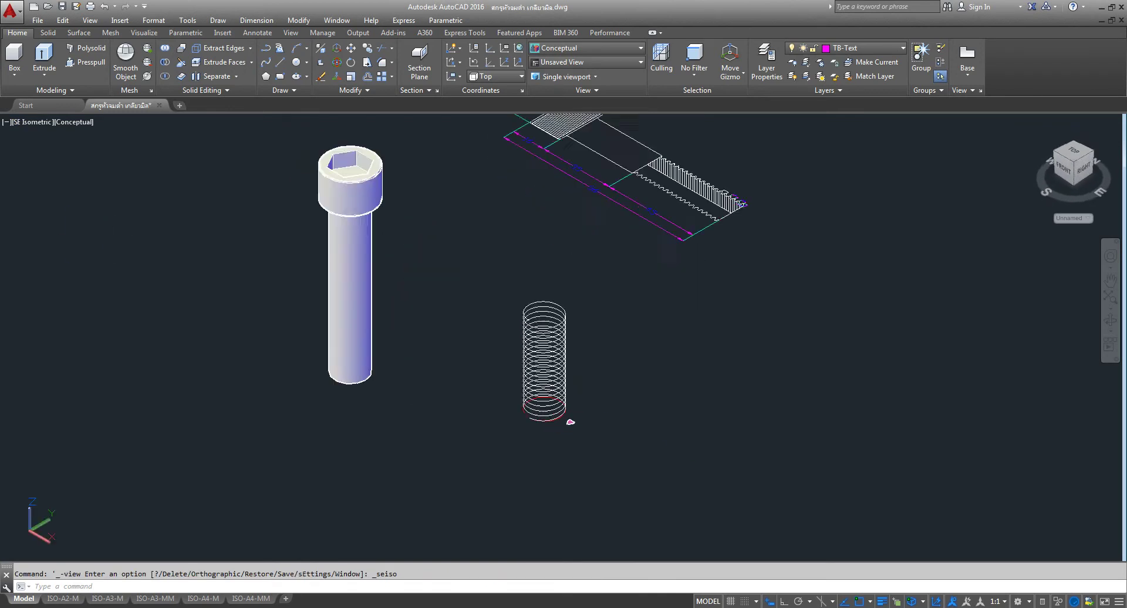
pyautogui.scroll(5, 563, 417)
pyautogui.scroll(3, 548, 403)
pyautogui.scroll(-2, 540, 396)
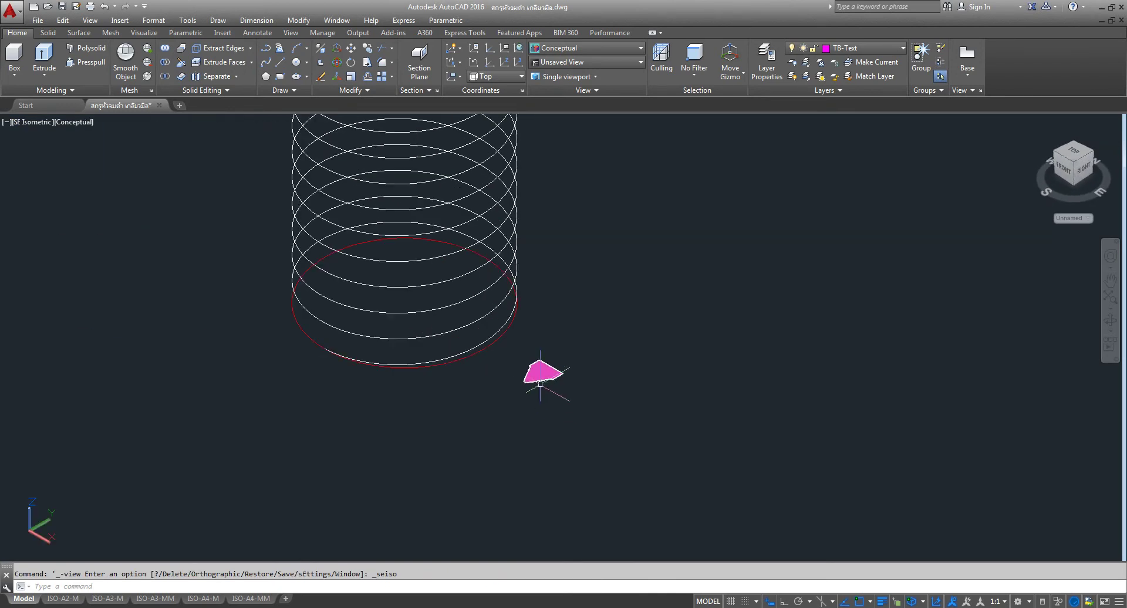
pyautogui.scroll(5, 545, 366)
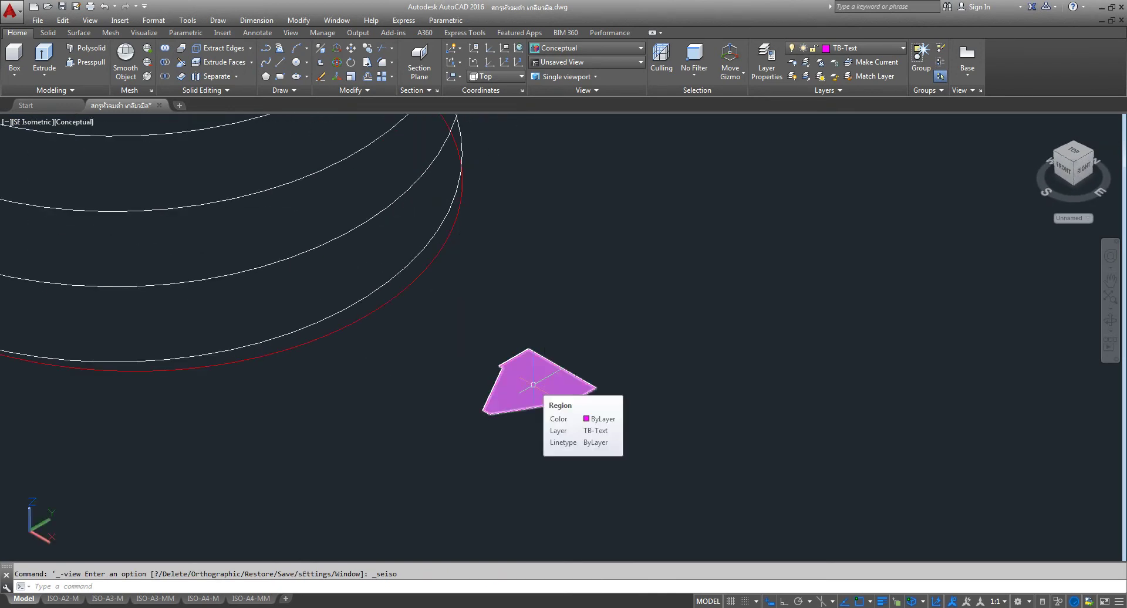
# Start 3DROTATE and crossing-select the pink thread profile
pyautogui.click(338, 64)
pyautogui.moveTo(629, 306); pyautogui.dragTo(455, 465)
pyautogui.press('Return')
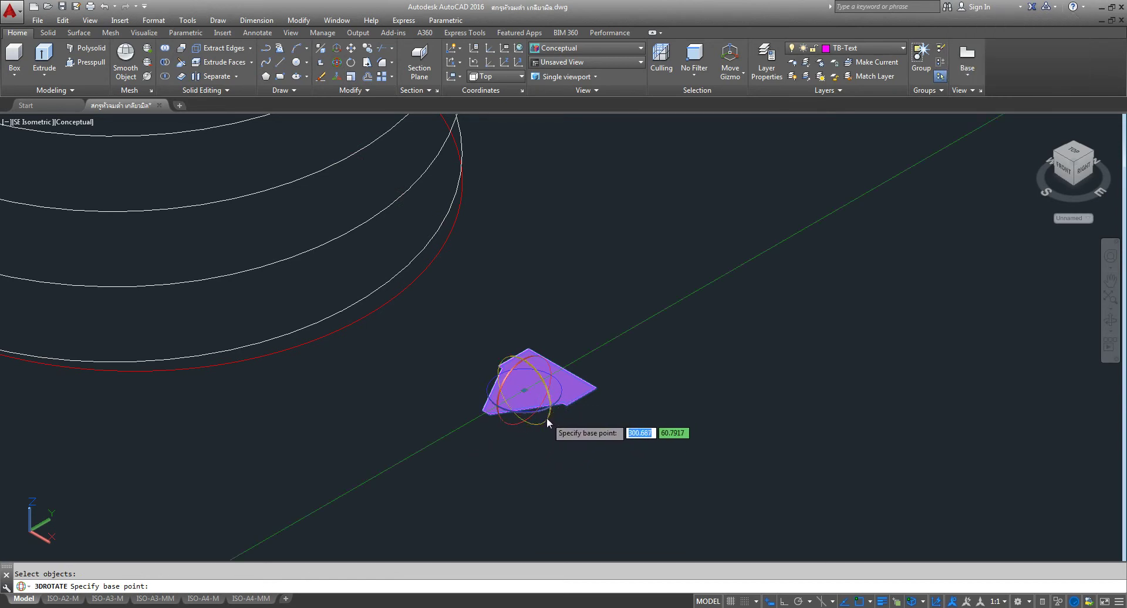
# Rotate the profile 90° upright with Ortho on, then grip-rotate it about Z to face correctly
pyautogui.click(547, 422)
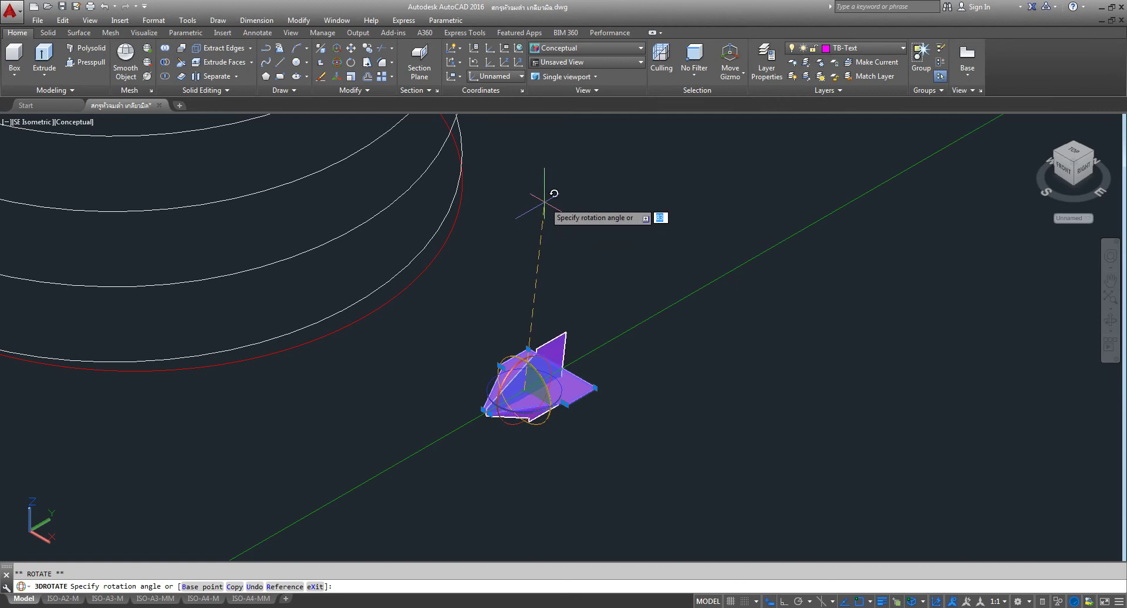
pyautogui.press('F8')
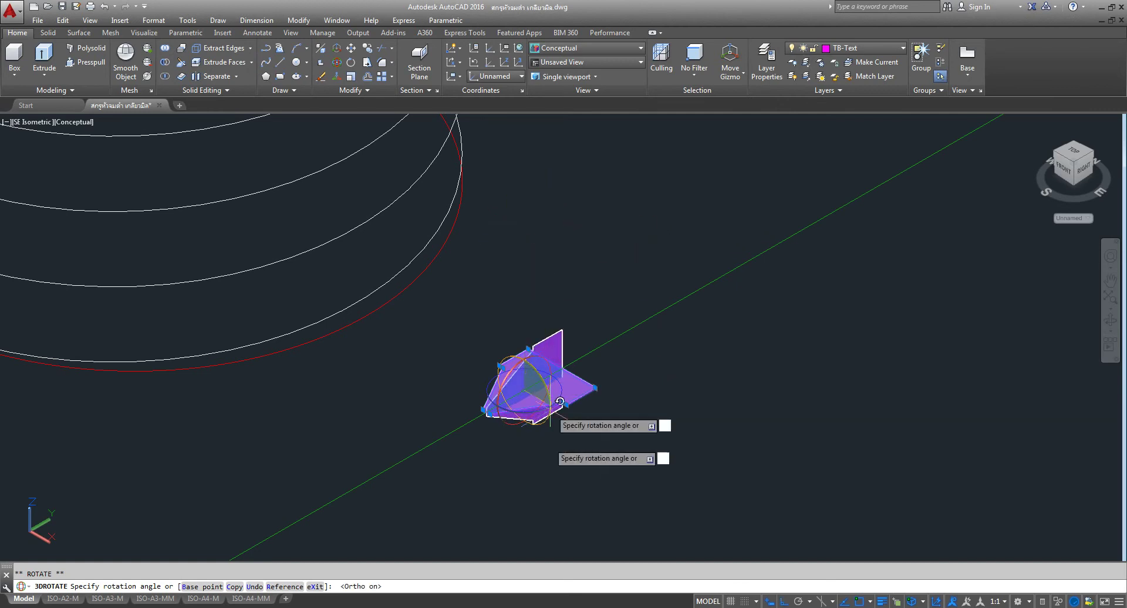
pyautogui.click(535, 199)
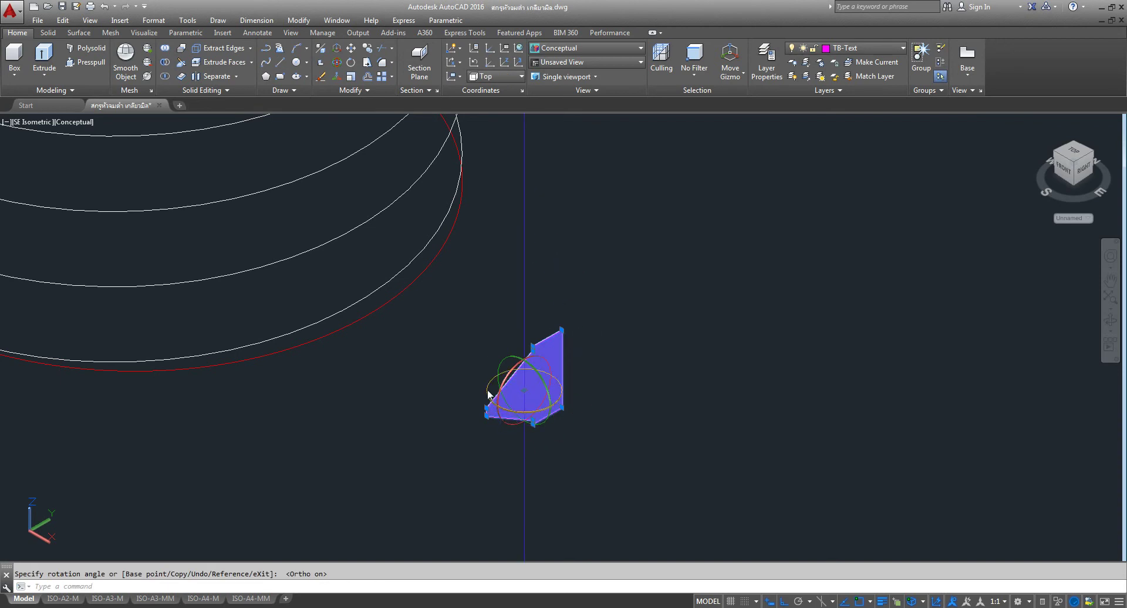
pyautogui.click(487, 410)
pyautogui.press('space')
pyautogui.press('space')
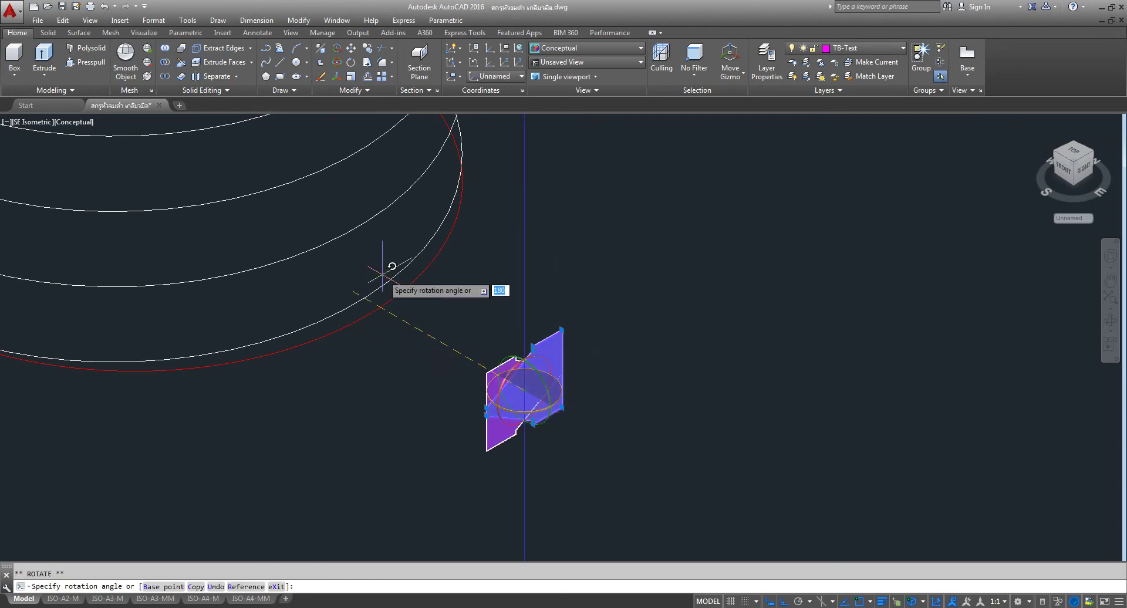
pyautogui.click(332, 288)
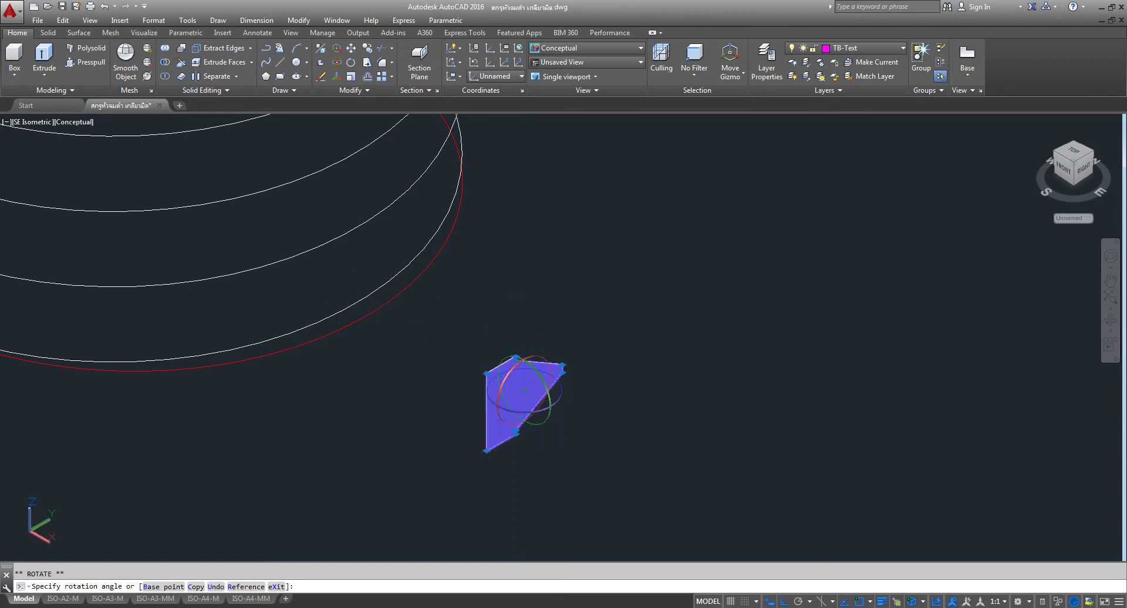
pyautogui.press('Escape')
pyautogui.scroll(1, 569, 422)
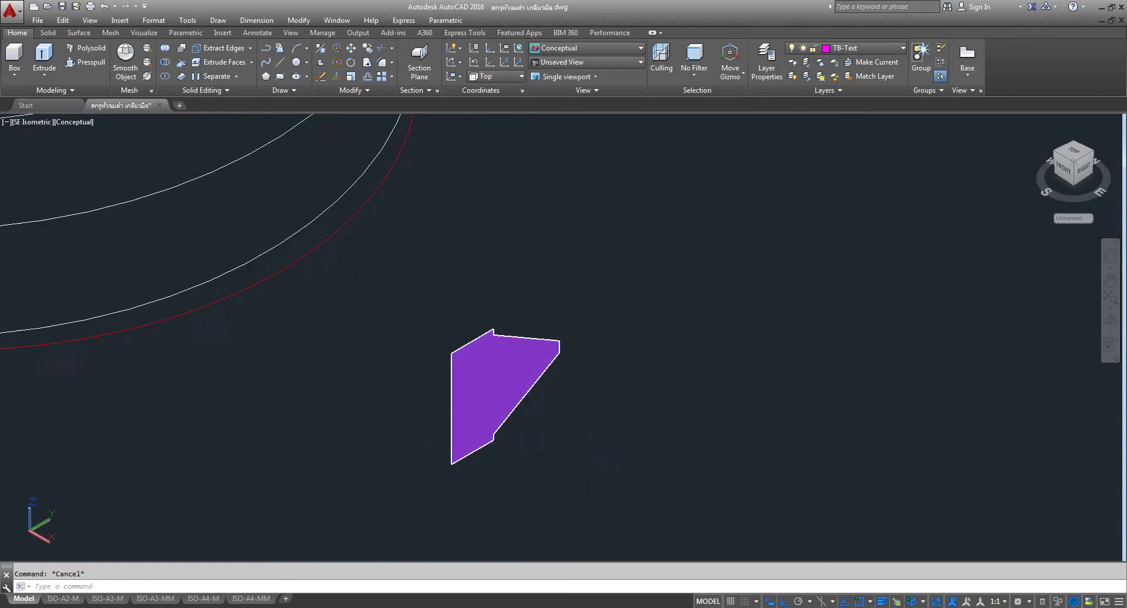
pyautogui.scroll(2, 566, 431)
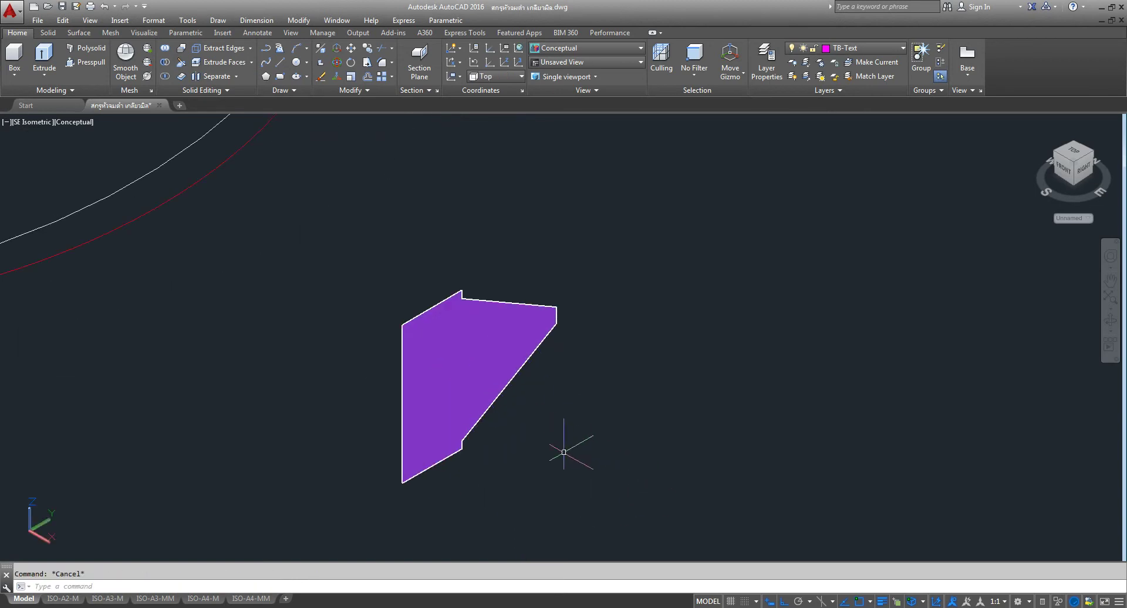
# Move the profile from the midpoint between its upper and lower corners onto the helix start point
pyautogui.click(351, 48)
pyautogui.click(496, 389)
pyautogui.press('Return')
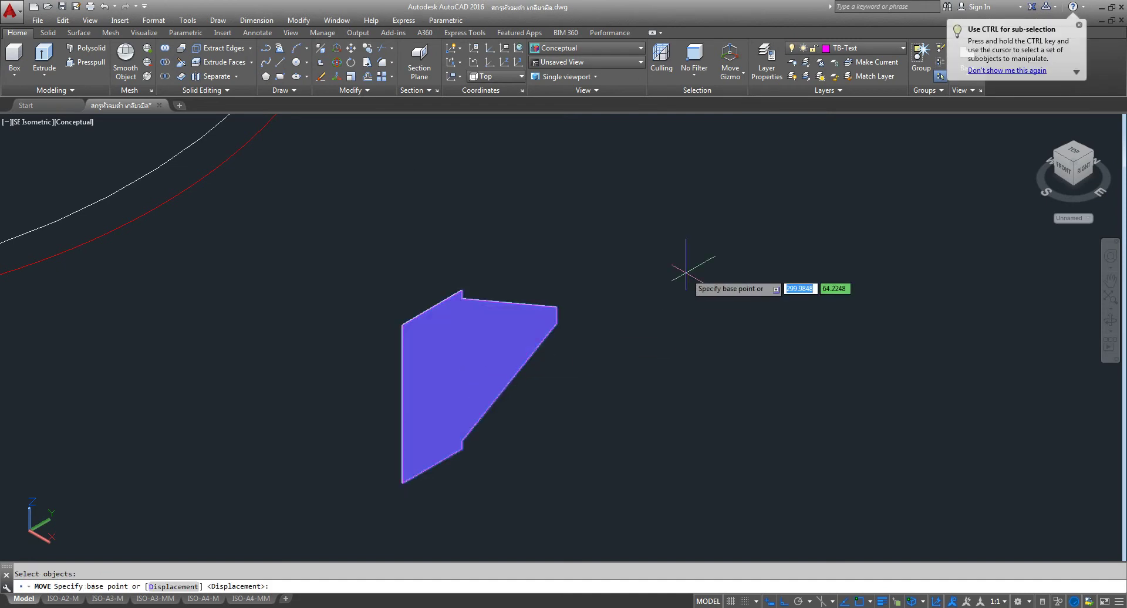
pyautogui.keyDown('shift'); pyautogui.rightClick(468, 382); pyautogui.keyUp('shift')
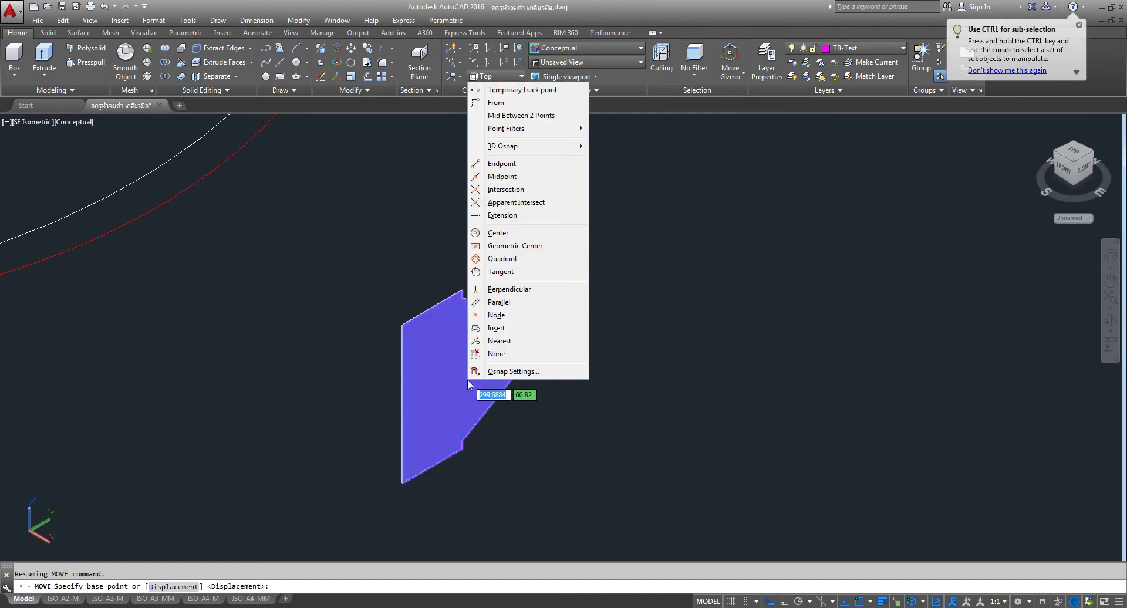
pyautogui.click(519, 116)
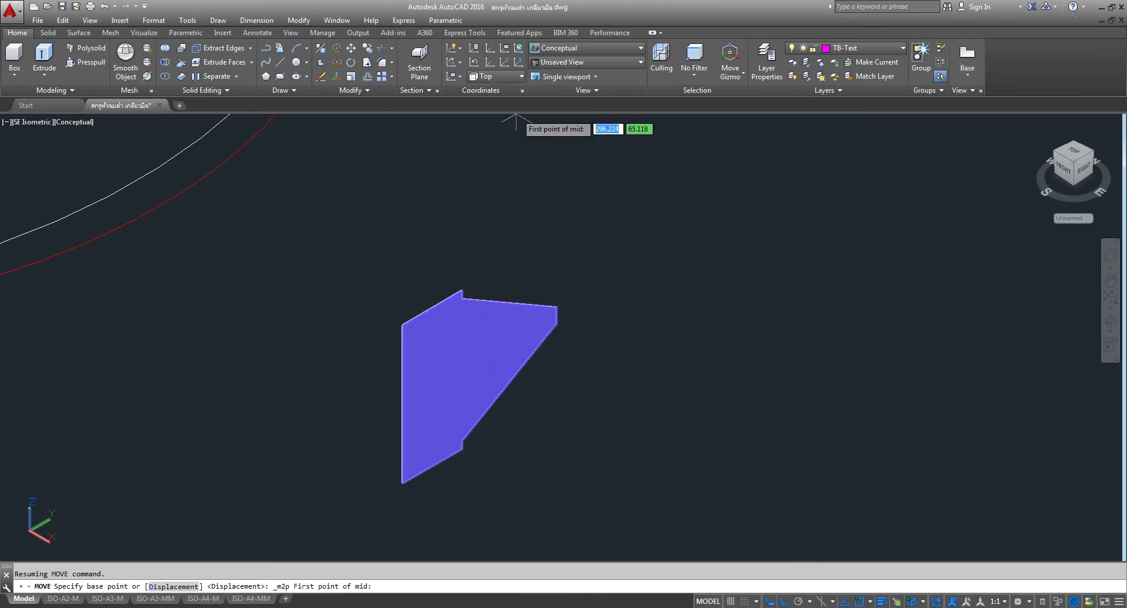
pyautogui.scroll(2, 458, 302)
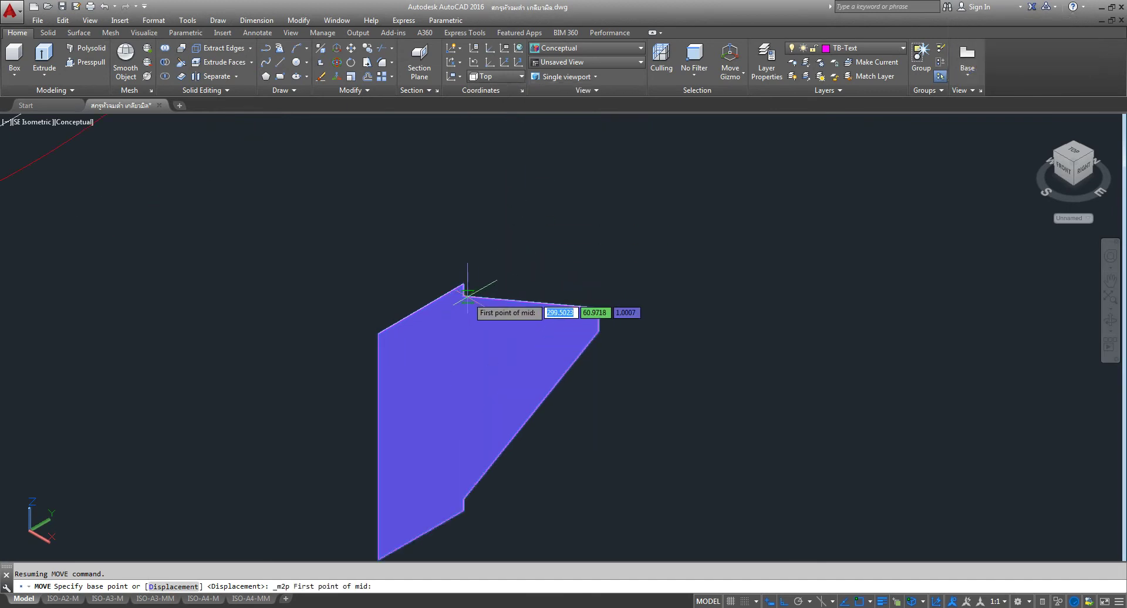
pyautogui.click(467, 297)
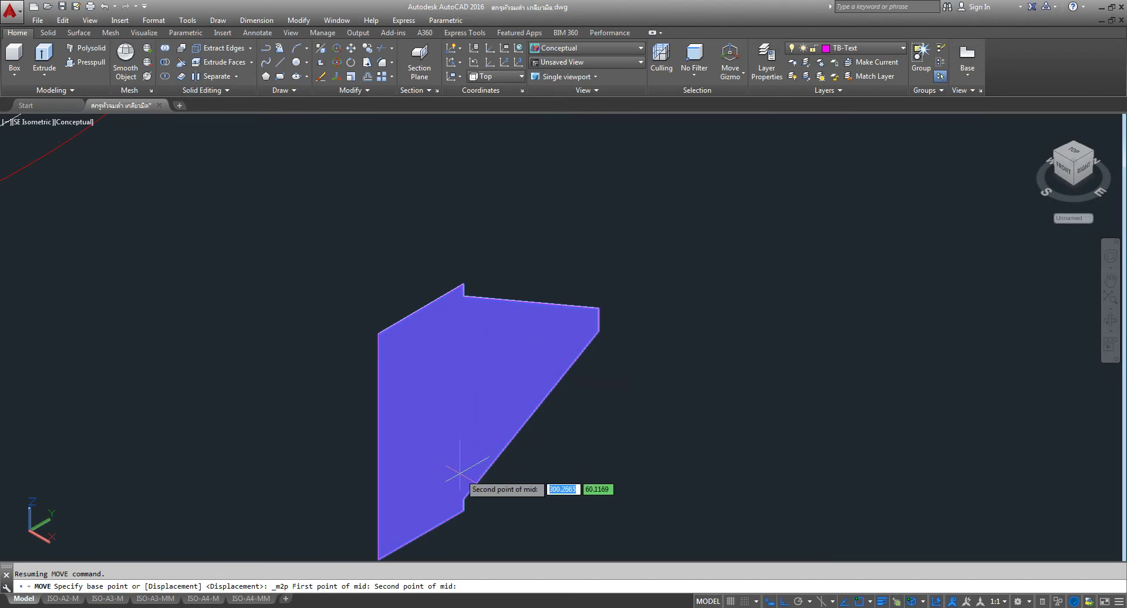
pyautogui.click(461, 500)
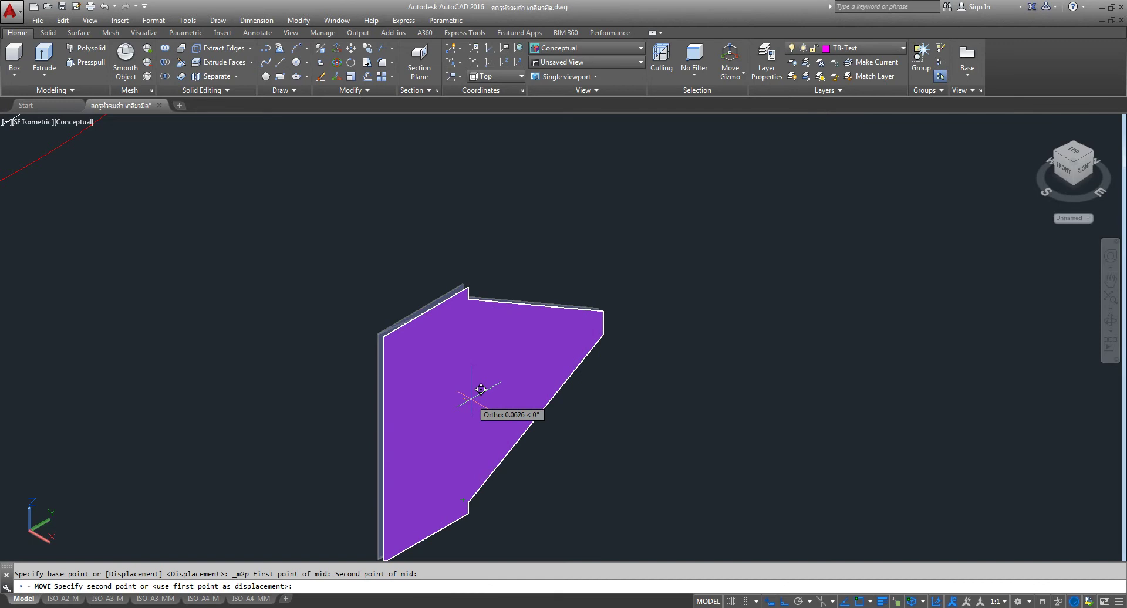
pyautogui.scroll(-8, 481, 389)
pyautogui.scroll(-2, 473, 397)
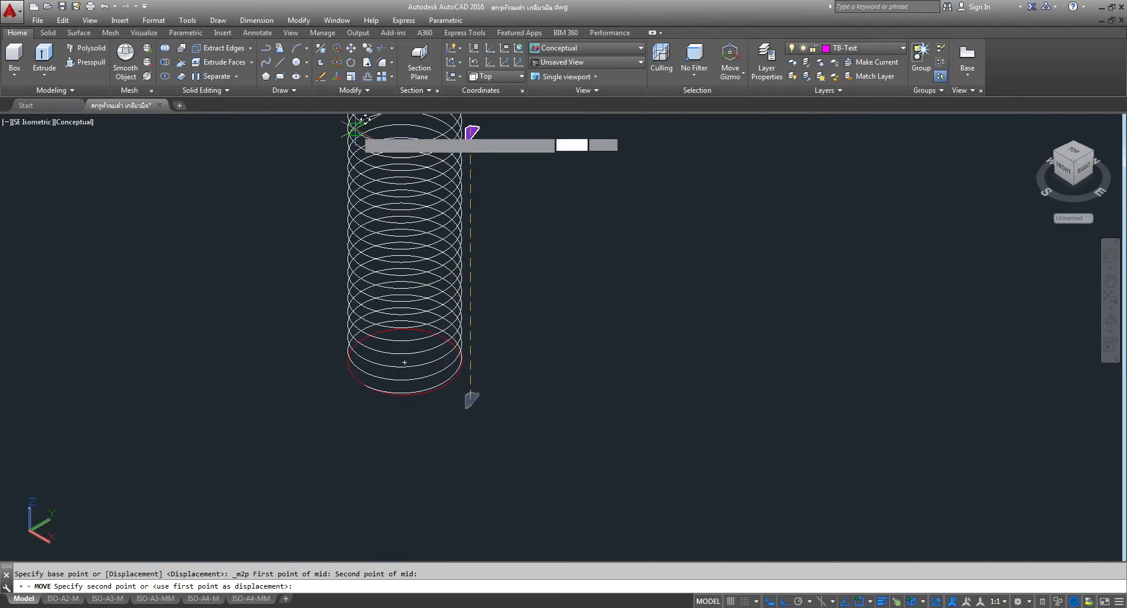
pyautogui.scroll(-1, 446, 276)
pyautogui.scroll(8, 431, 262)
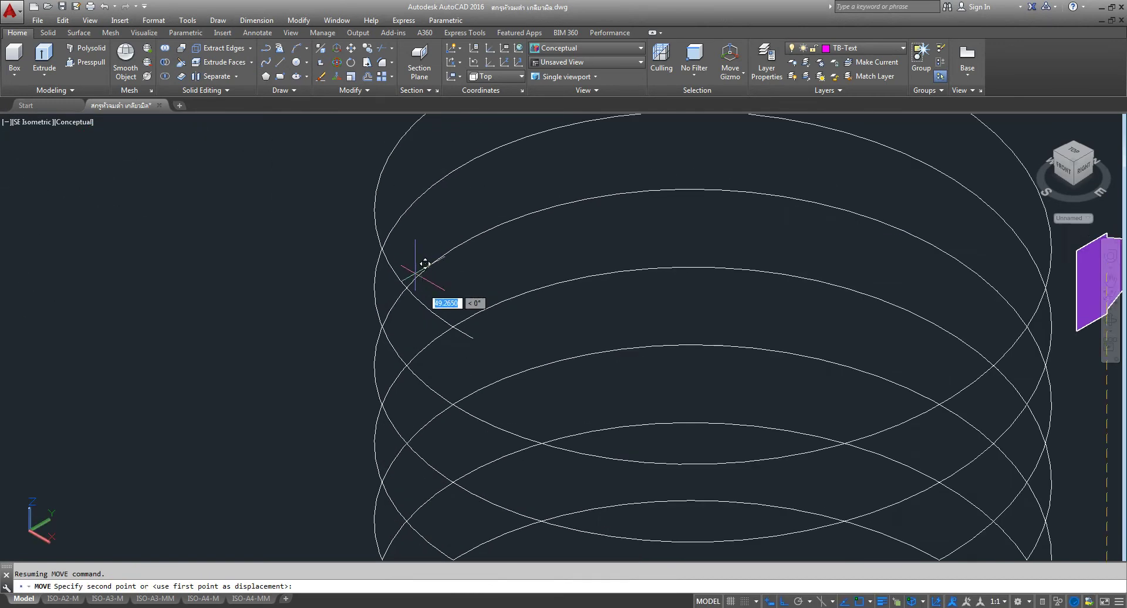
pyautogui.click(472, 339)
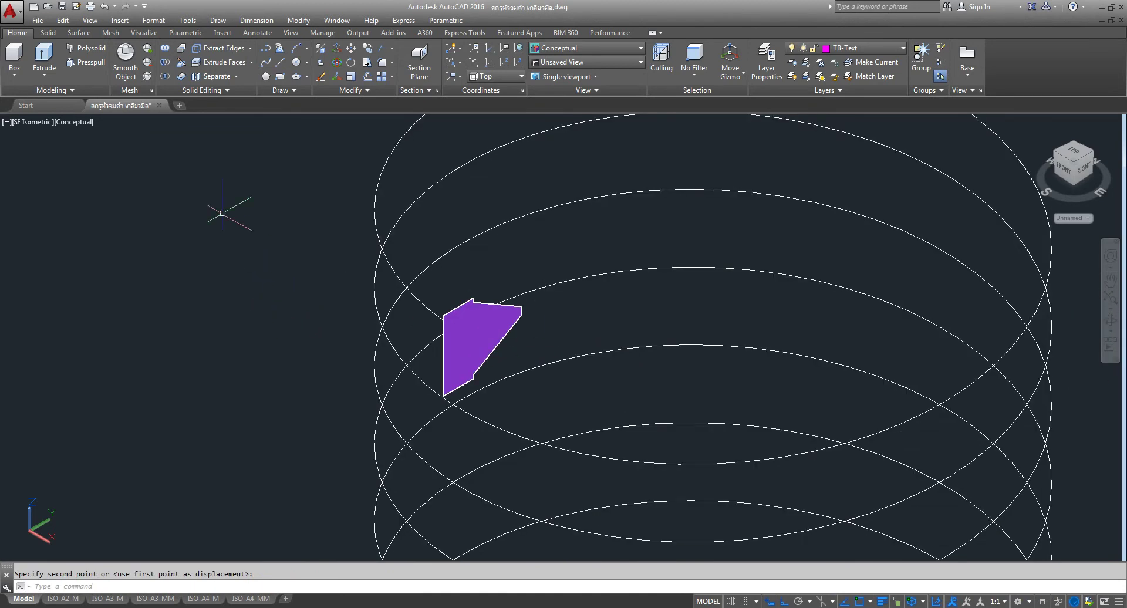
# Extrude the profile along the helix path, then display the model in 2D Wireframe
pyautogui.click(43, 59)
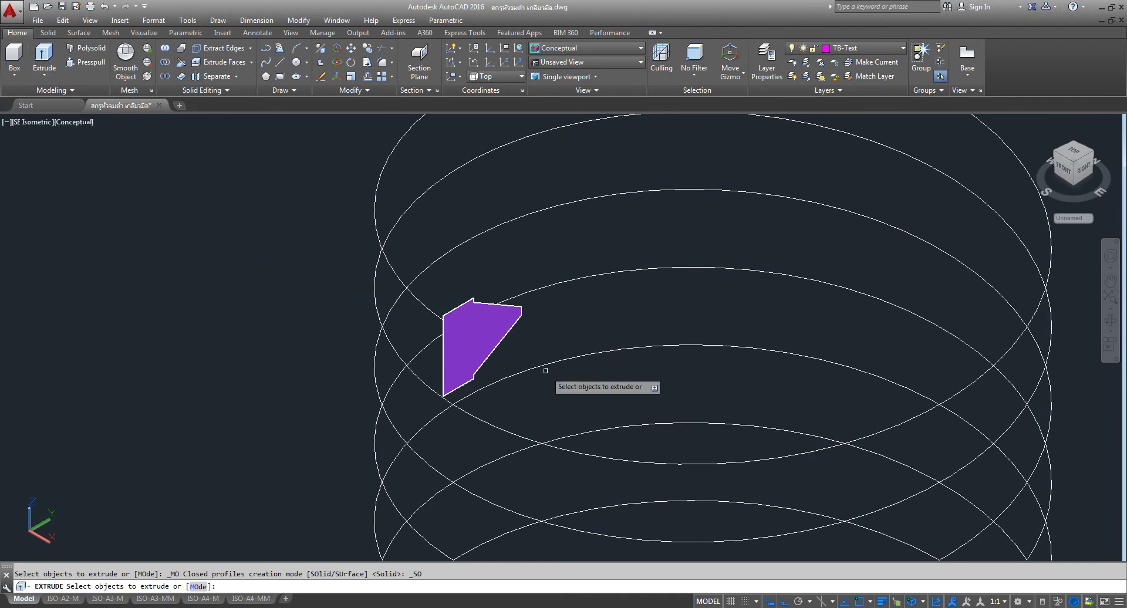
pyautogui.click(492, 336)
pyautogui.rightClick(328, 329)
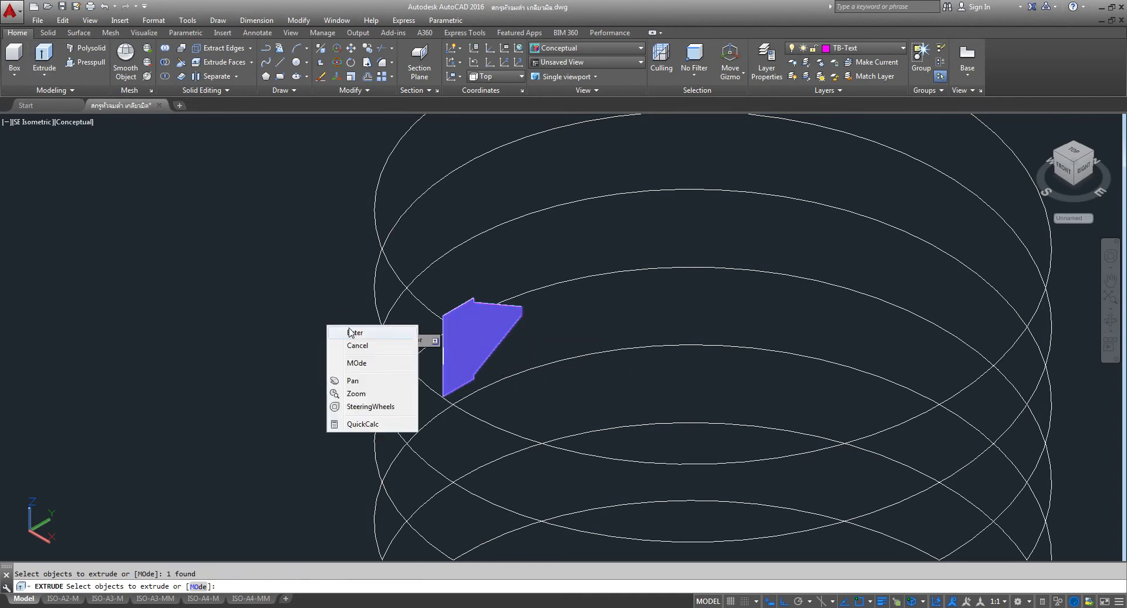
pyautogui.click(350, 333)
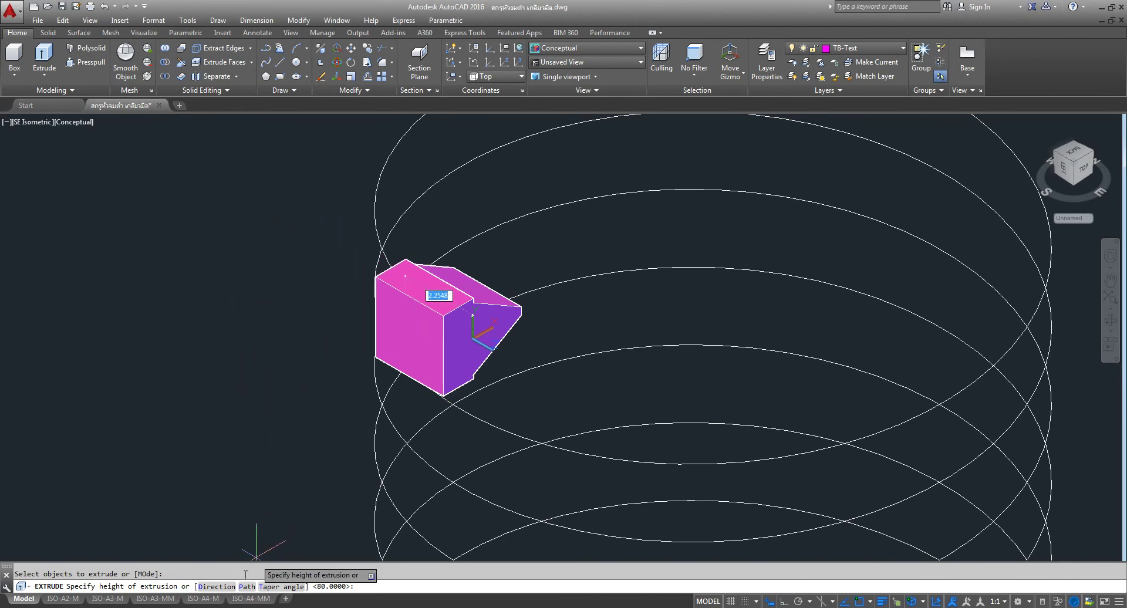
pyautogui.click(247, 587)
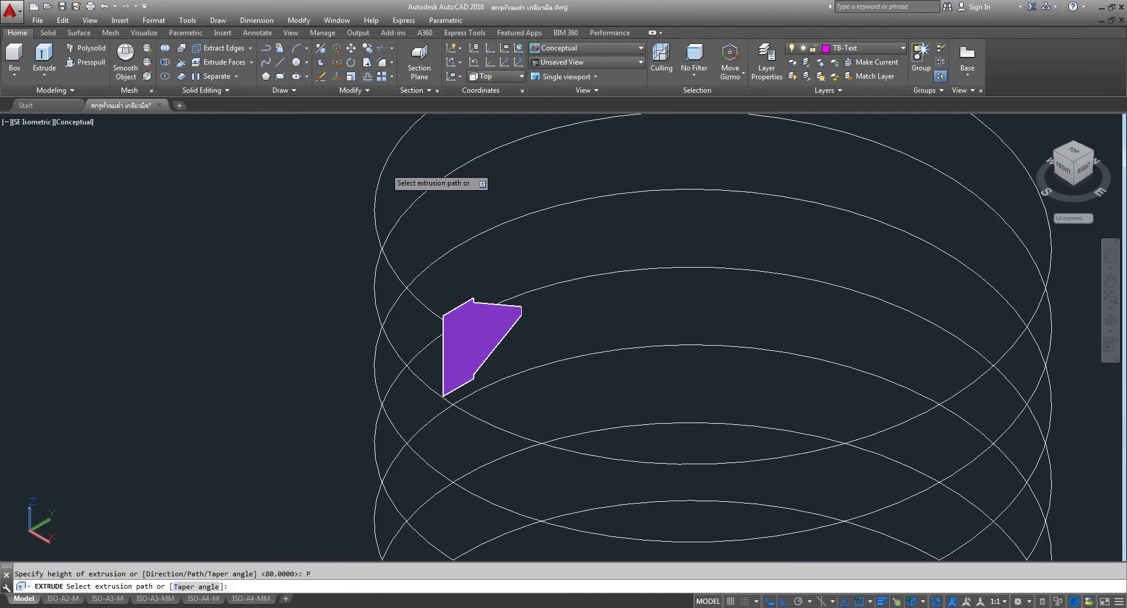
pyautogui.click(387, 176)
pyautogui.scroll(-10, 446, 358)
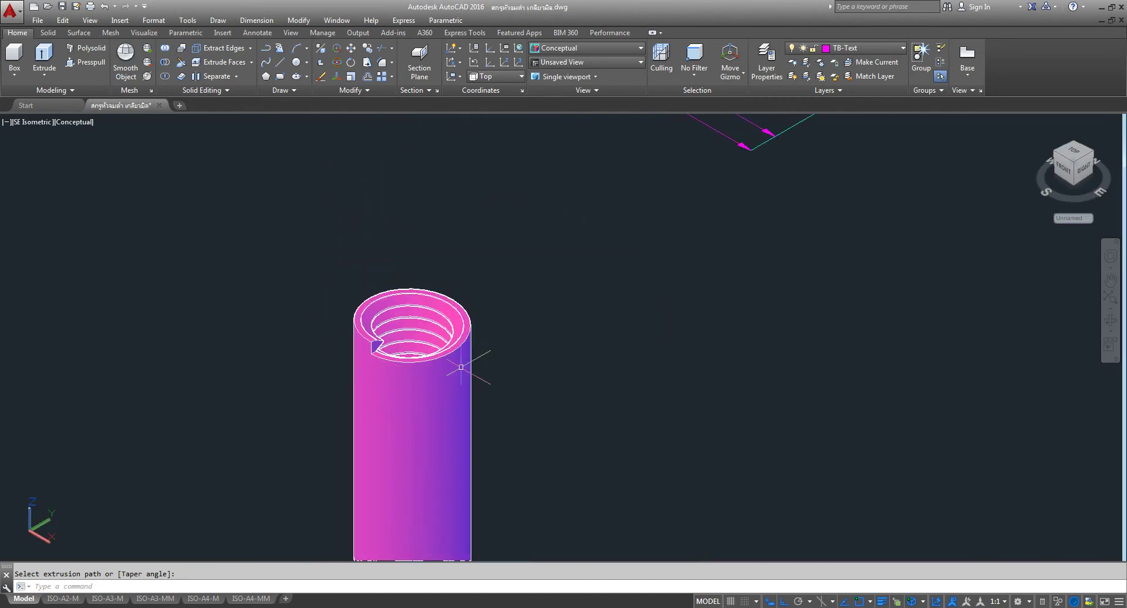
pyautogui.scroll(3, 436, 451)
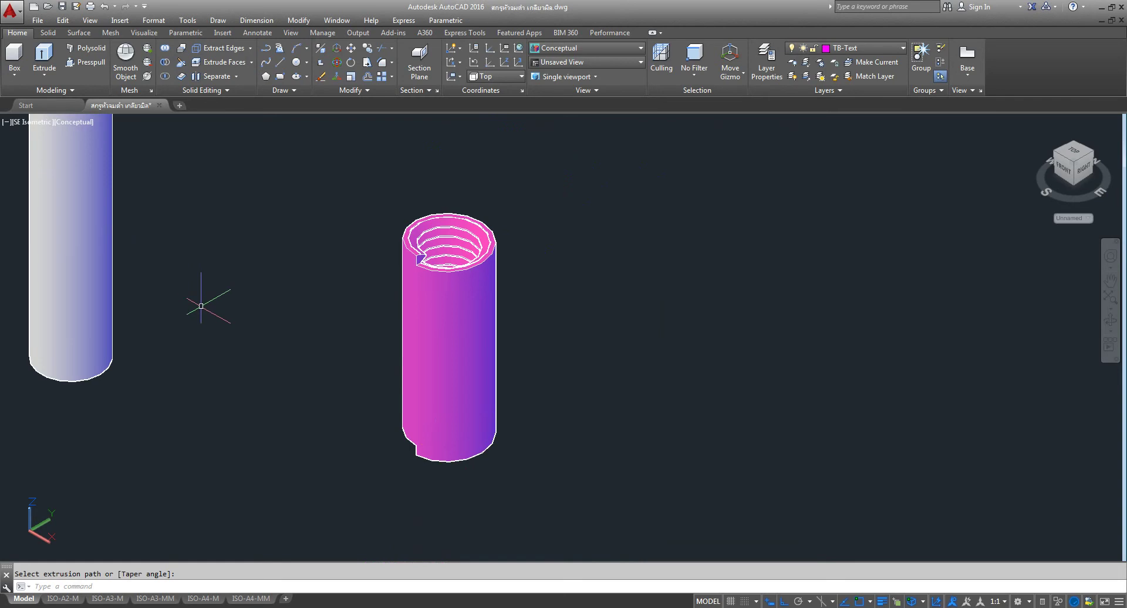
pyautogui.click(72, 123)
pyautogui.click(111, 152)
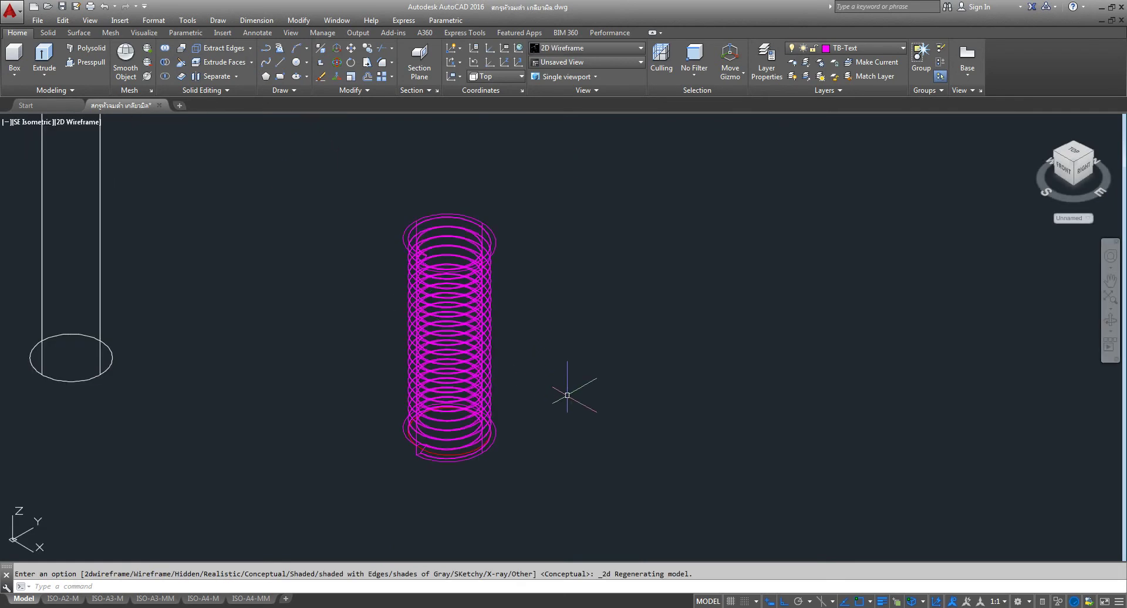
# Move the thread coil so its bottom snaps onto the bolt's bottom end
pyautogui.moveTo(600, 398); pyautogui.dragTo(621, 400, button='middle')
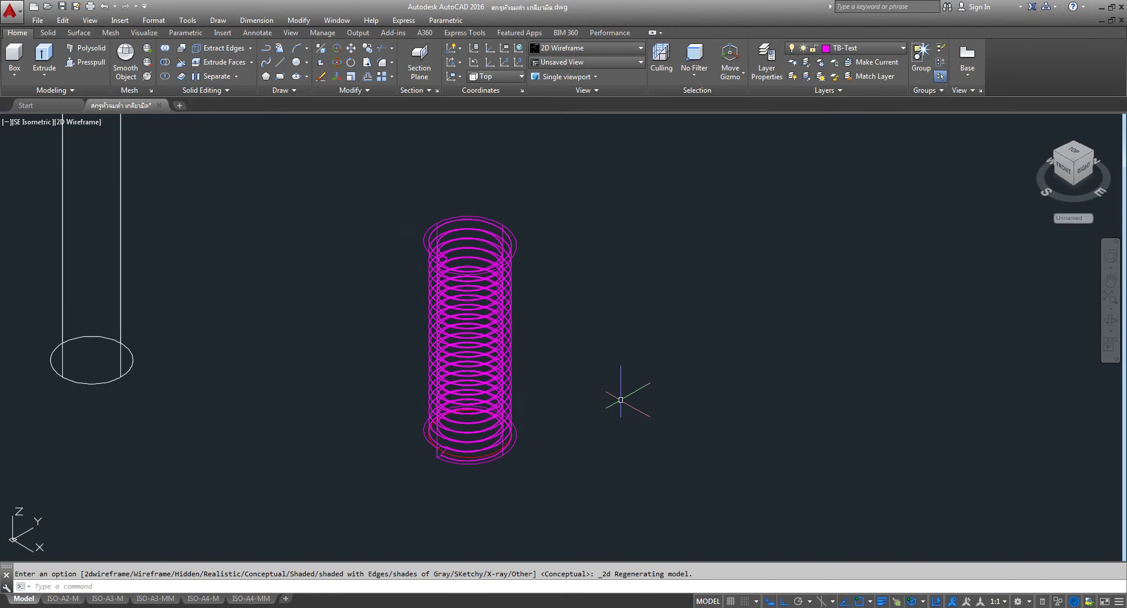
pyautogui.click(350, 49)
pyautogui.click(581, 150)
pyautogui.click(348, 510)
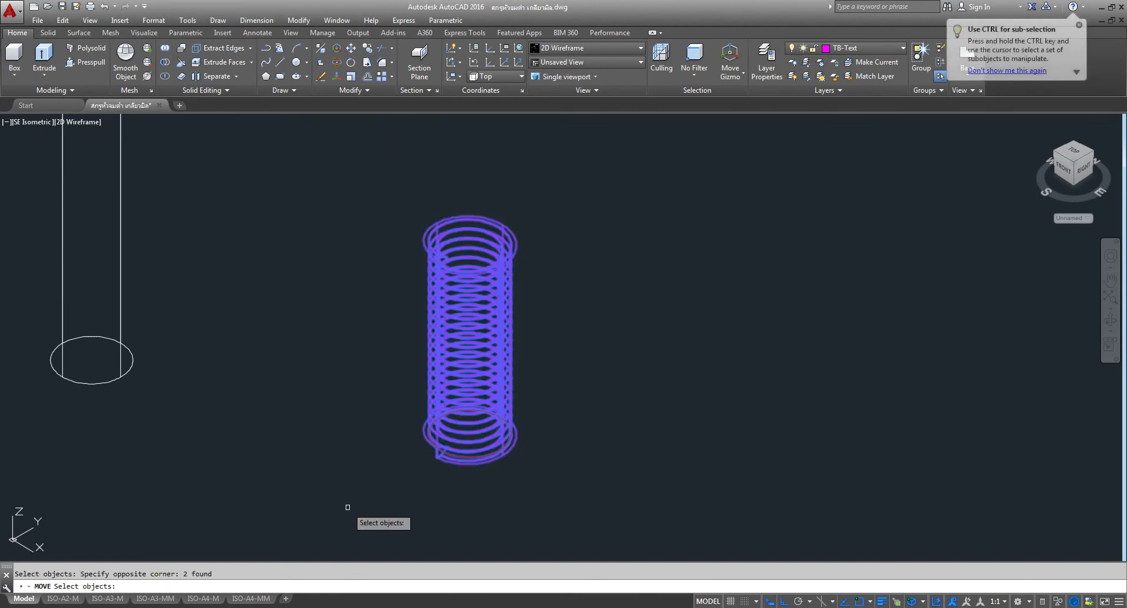
pyautogui.press('Return')
pyautogui.scroll(5, 478, 460)
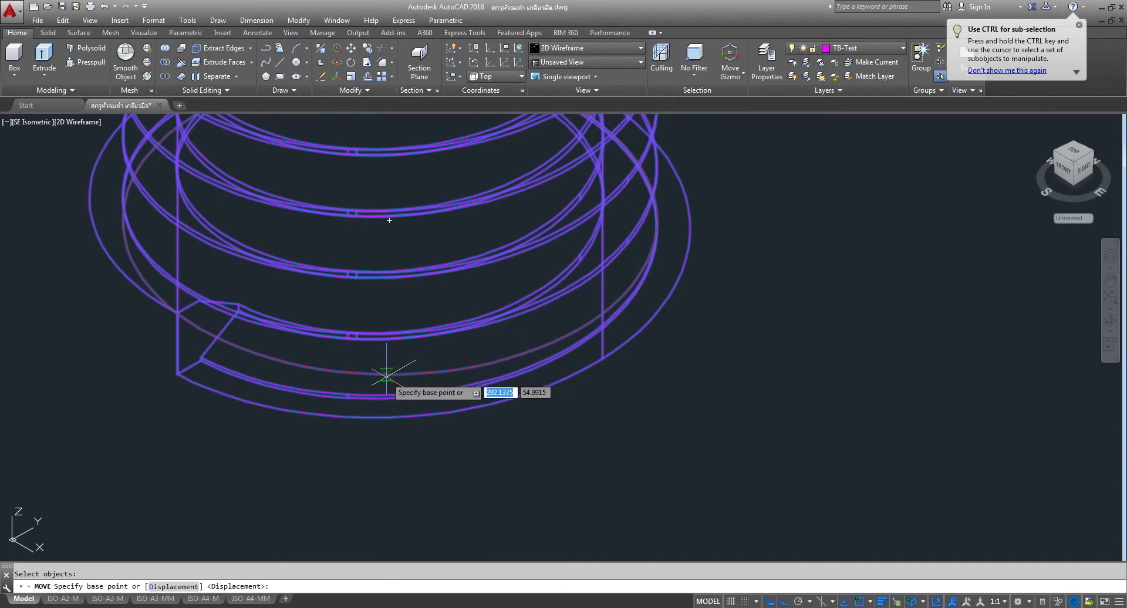
pyautogui.click(389, 221)
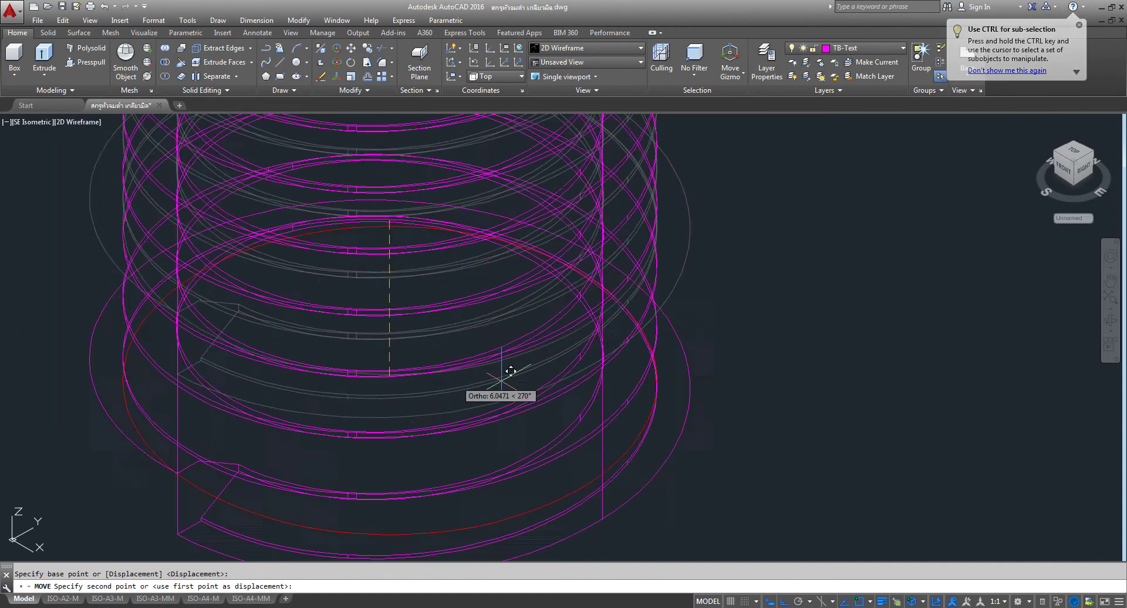
pyautogui.scroll(-8, 503, 372)
pyautogui.scroll(3, 428, 347)
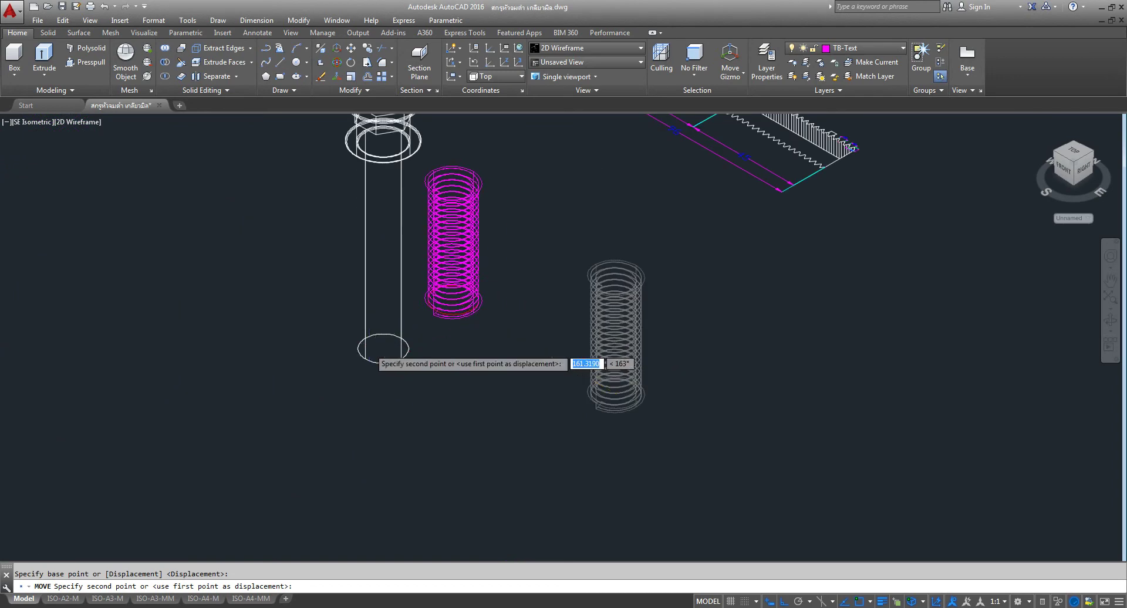
pyautogui.scroll(5, 423, 367)
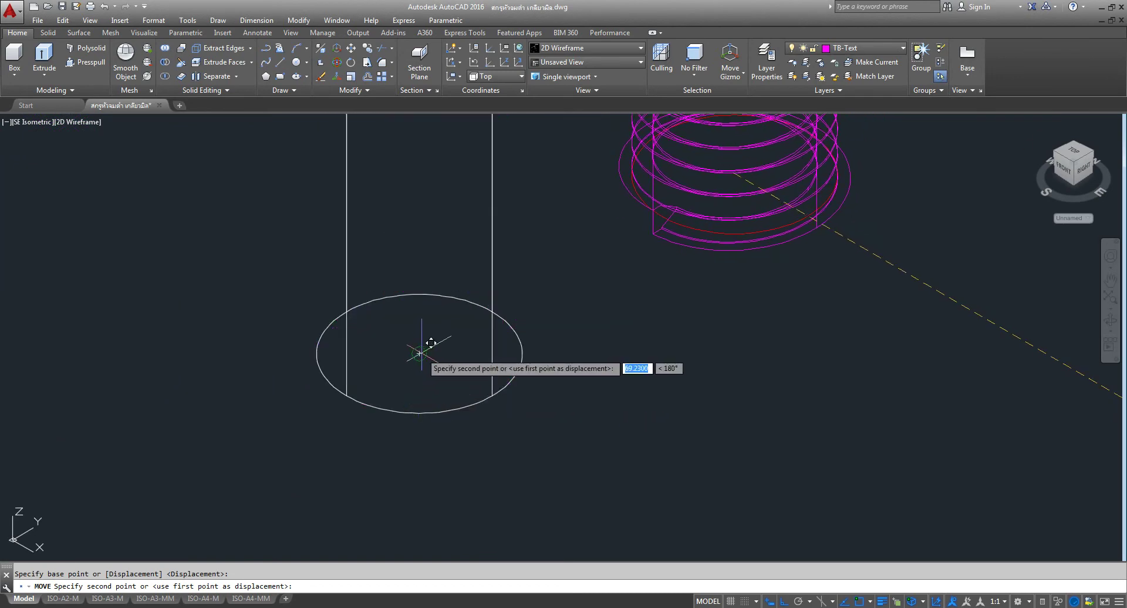
pyautogui.click(486, 377)
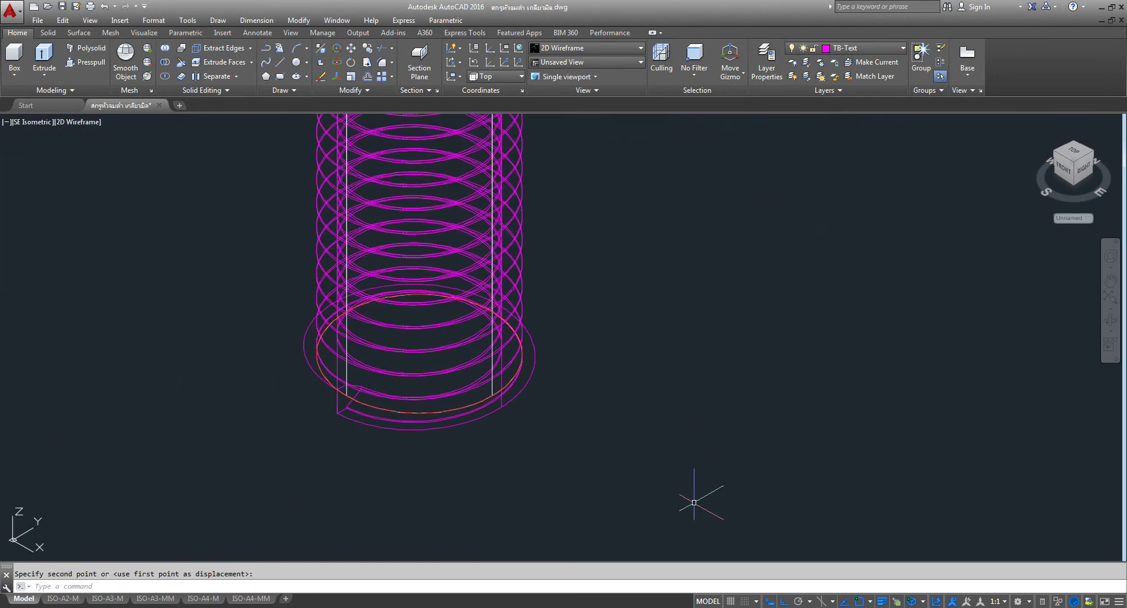
# Lower the thread coil by 1 unit and frame the bolt and coil in view
pyautogui.click(351, 49)
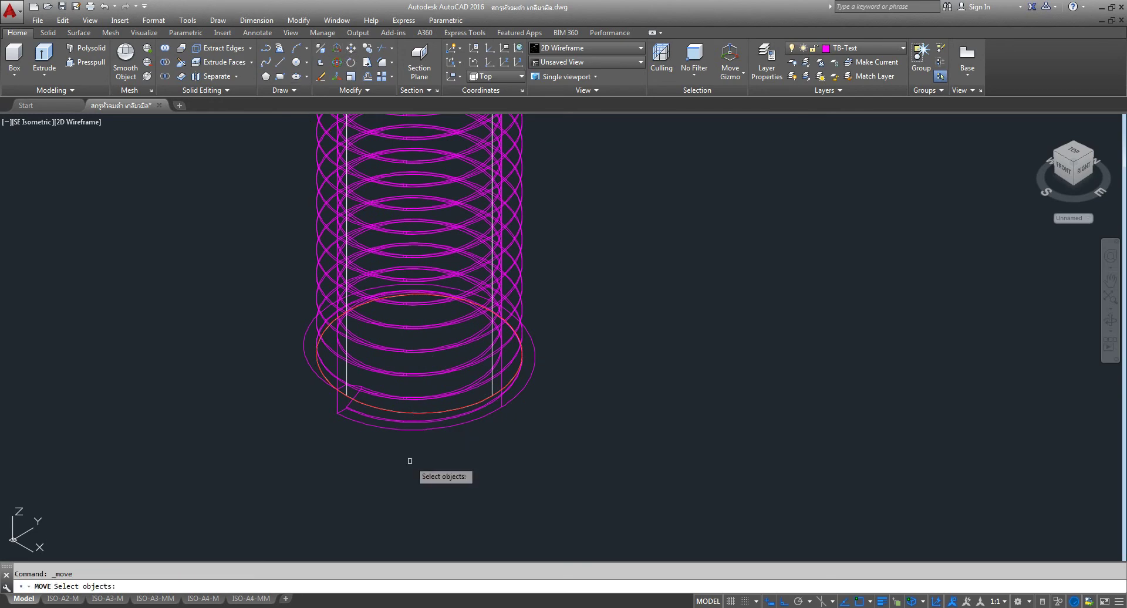
pyautogui.click(392, 430)
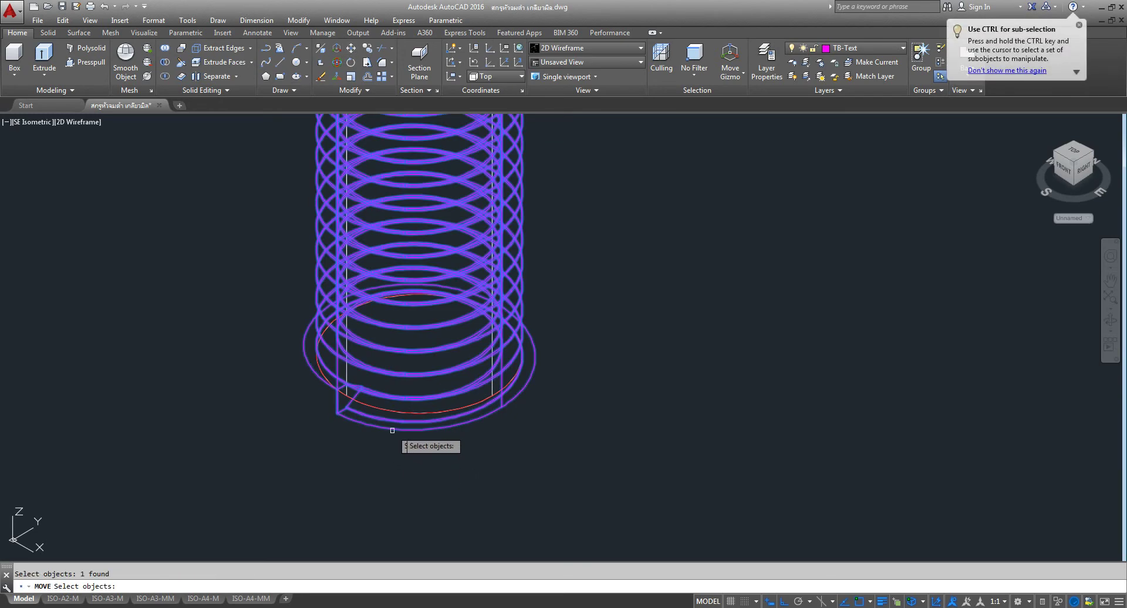
pyautogui.press('Return')
pyautogui.click(622, 310)
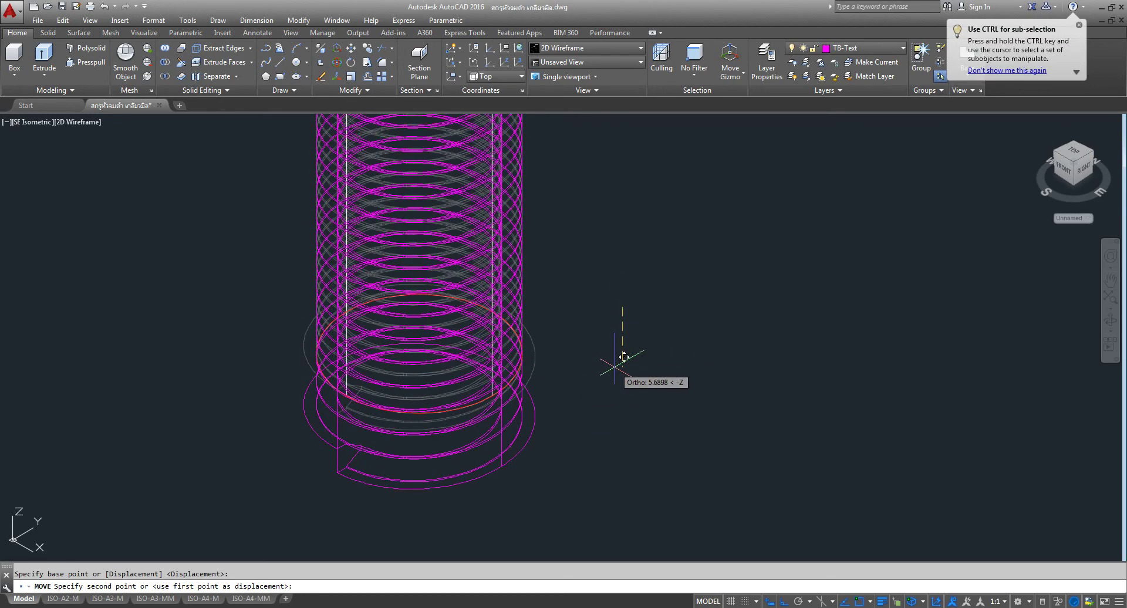
pyautogui.write('1')
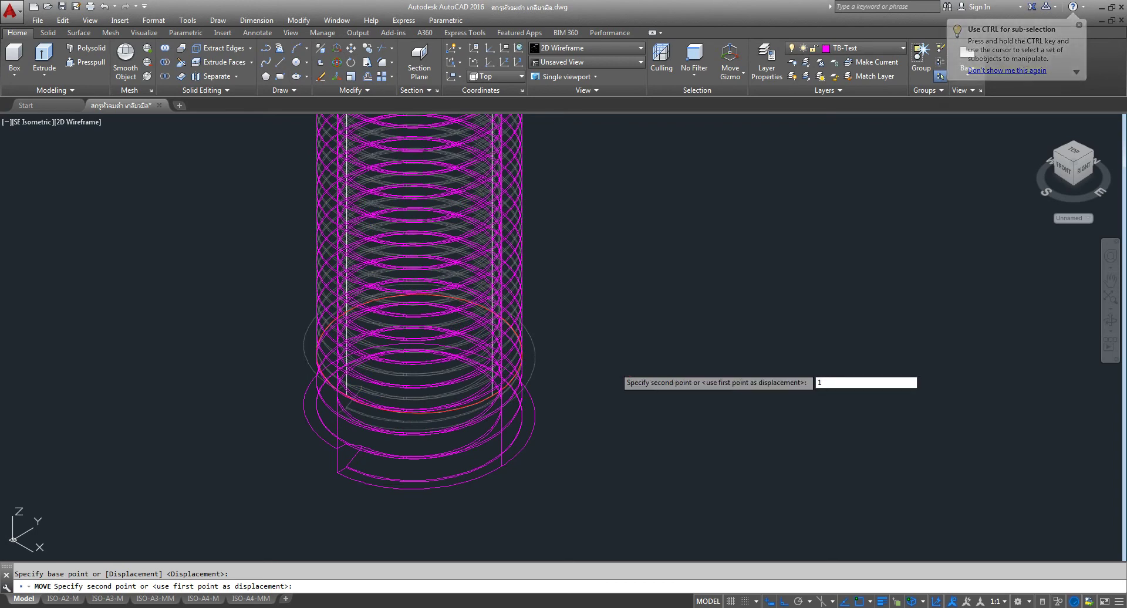
pyautogui.press('Return')
pyautogui.scroll(8, 340, 324)
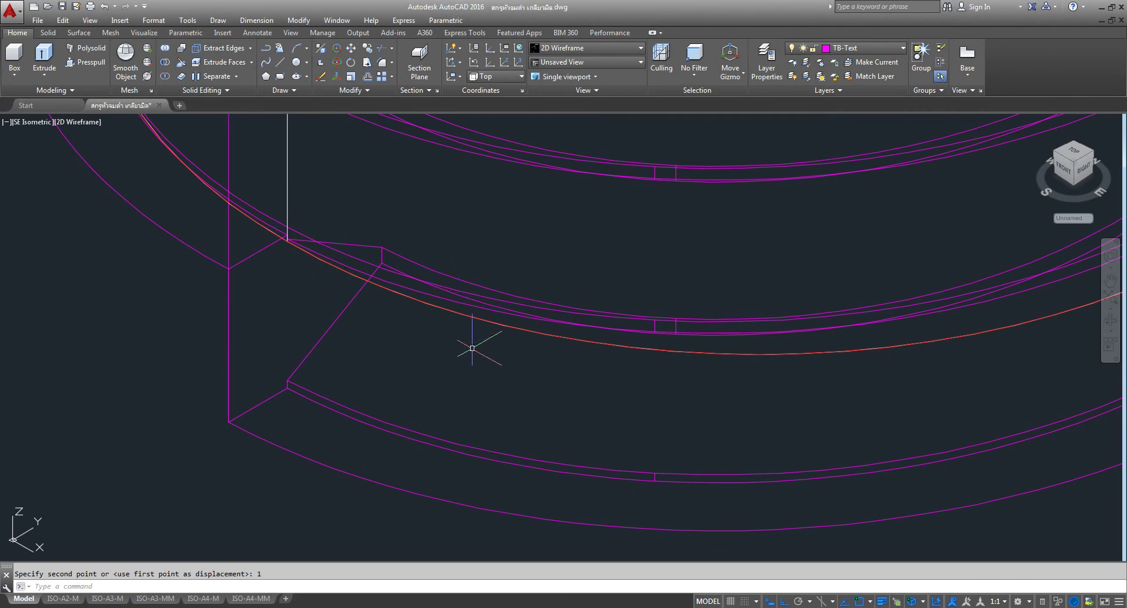
pyautogui.scroll(-5, 370, 319)
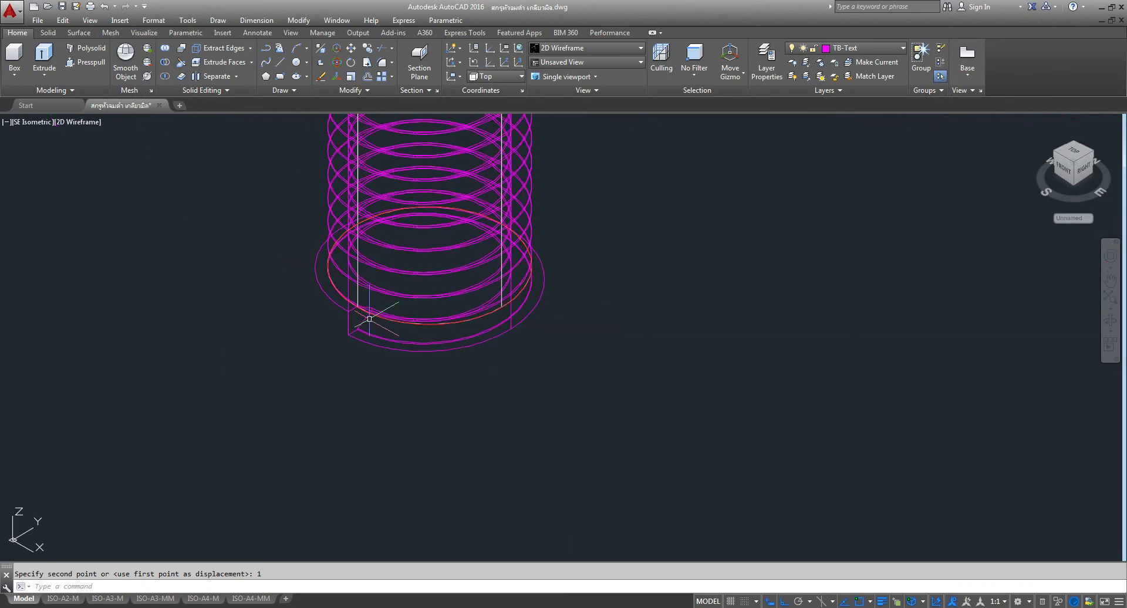
pyautogui.scroll(-2, 411, 314)
pyautogui.scroll(-1, 458, 311)
pyautogui.scroll(-1, 500, 308)
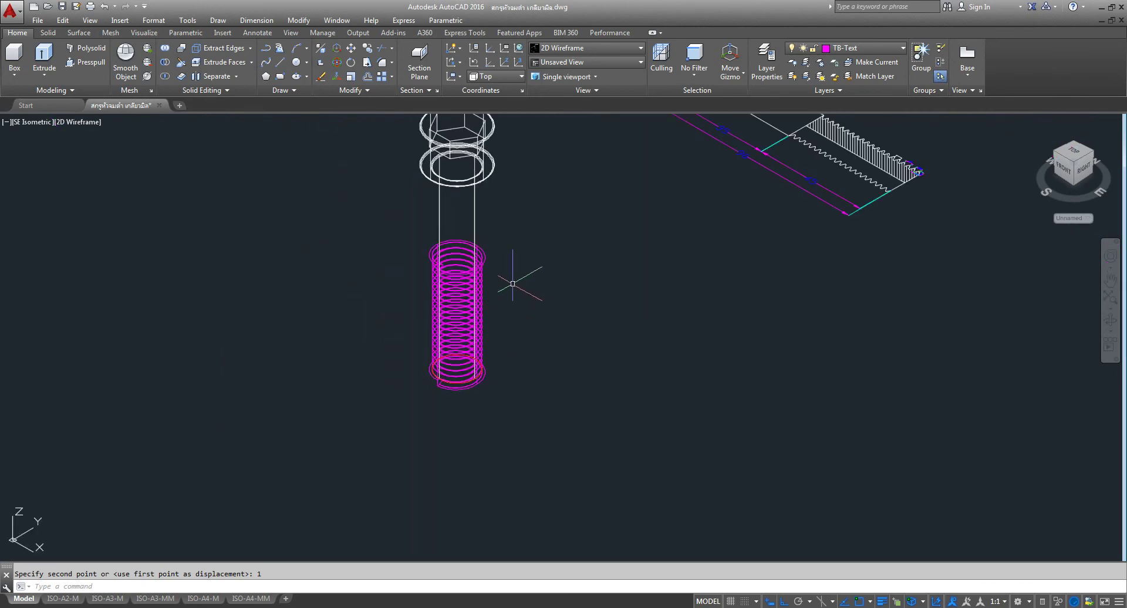
pyautogui.moveTo(511, 276); pyautogui.dragTo(477, 319, button='middle')
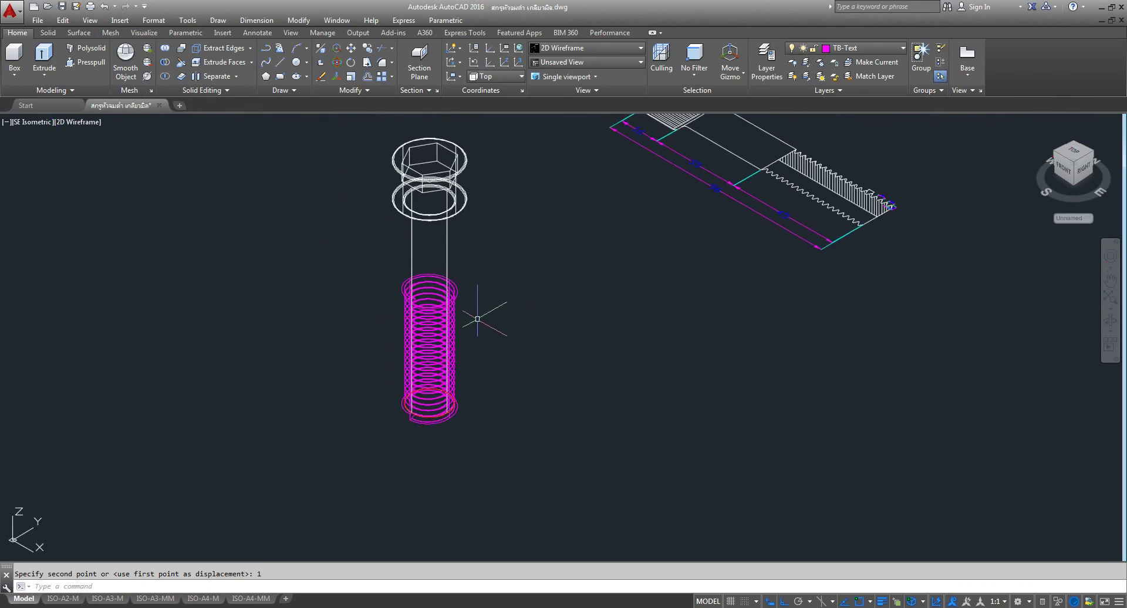
# Subtract the thread coil from the bolt solid
pyautogui.click(166, 63)
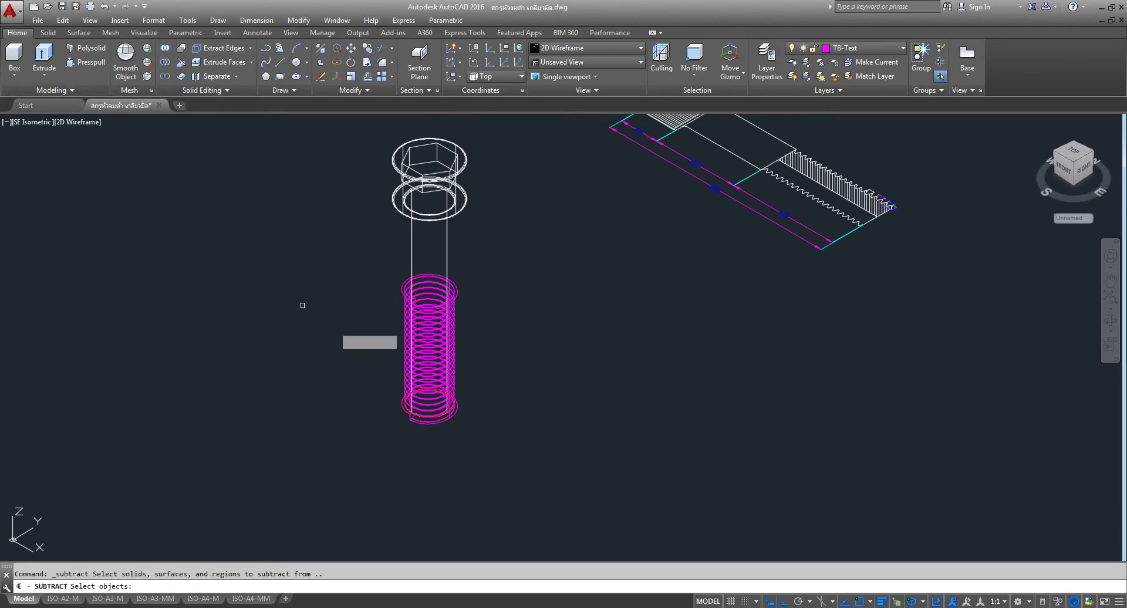
pyautogui.click(448, 233)
pyautogui.press('Return')
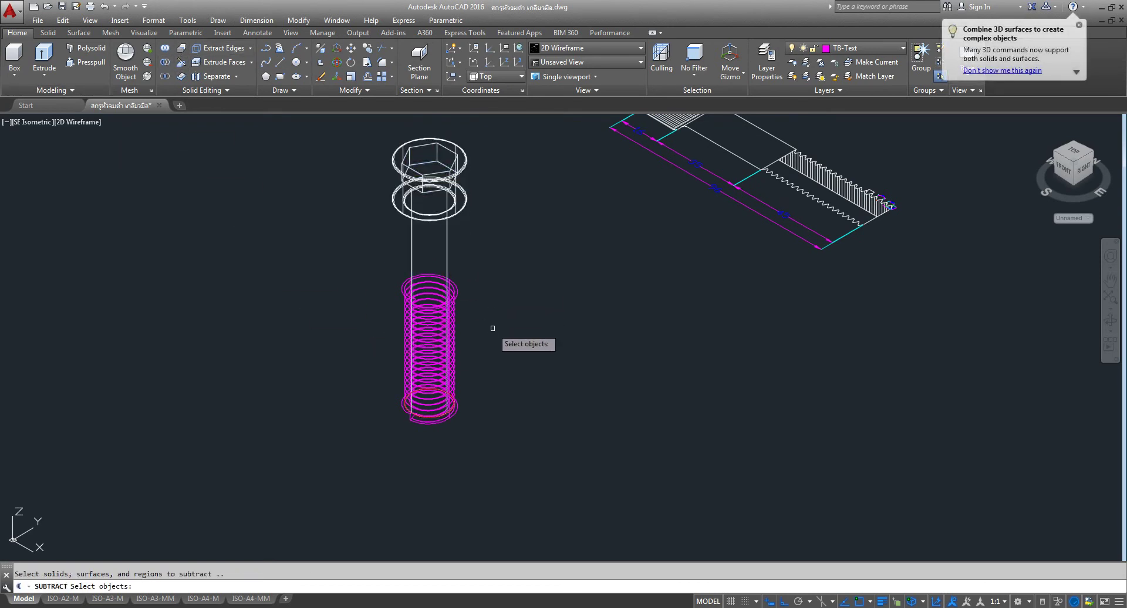
pyautogui.click(410, 307)
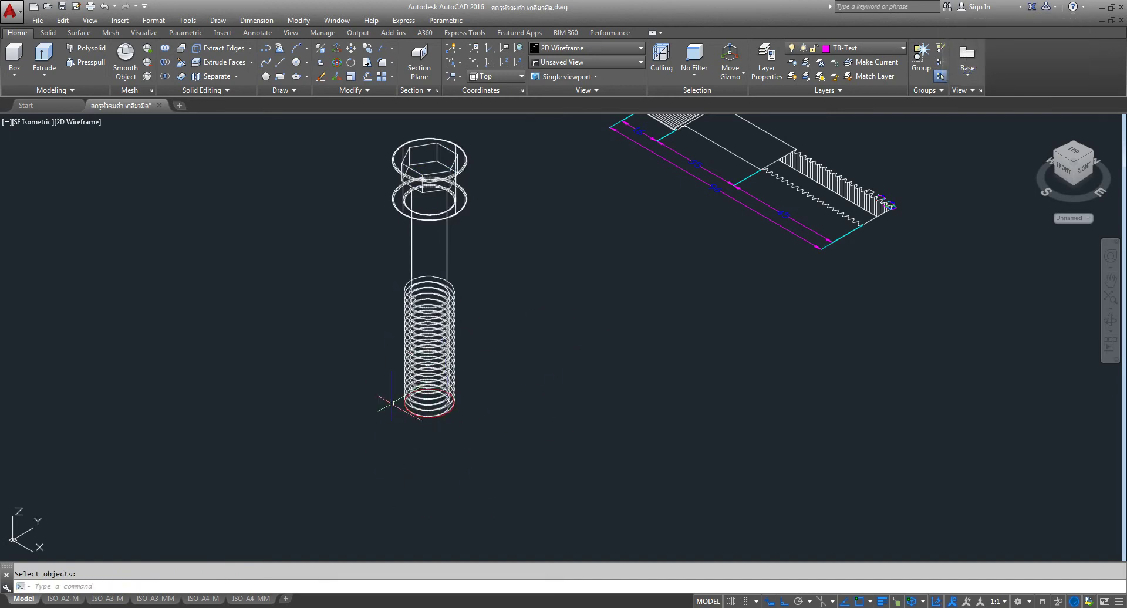
# Switch to Conceptual shading and zoom in to inspect the cut threads
pyautogui.click(86, 122)
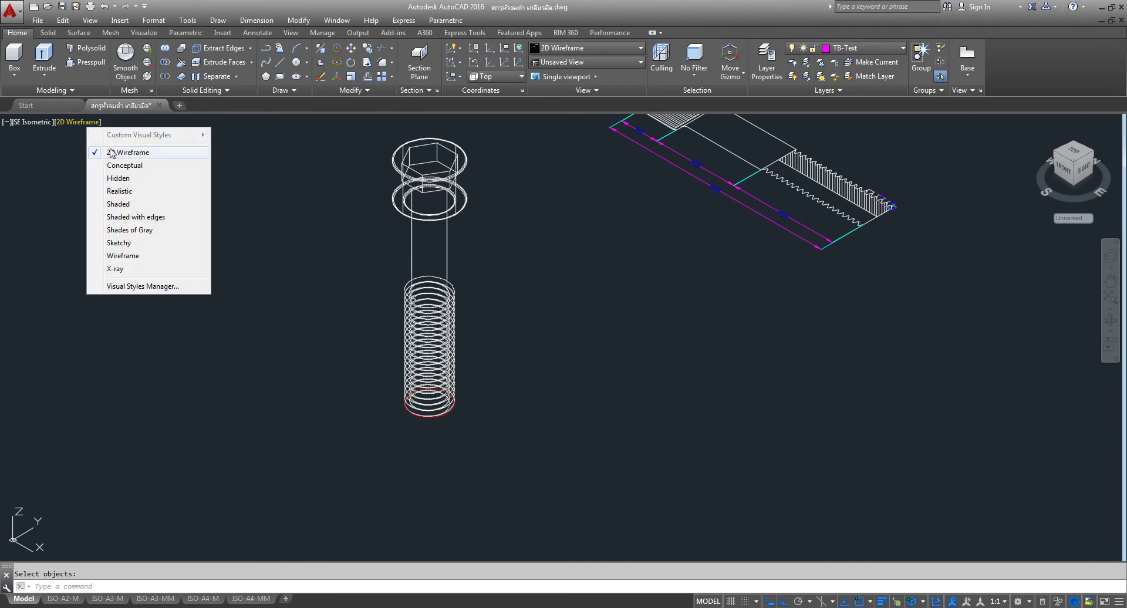
pyautogui.click(88, 166)
pyautogui.scroll(2, 552, 431)
pyautogui.scroll(1, 367, 395)
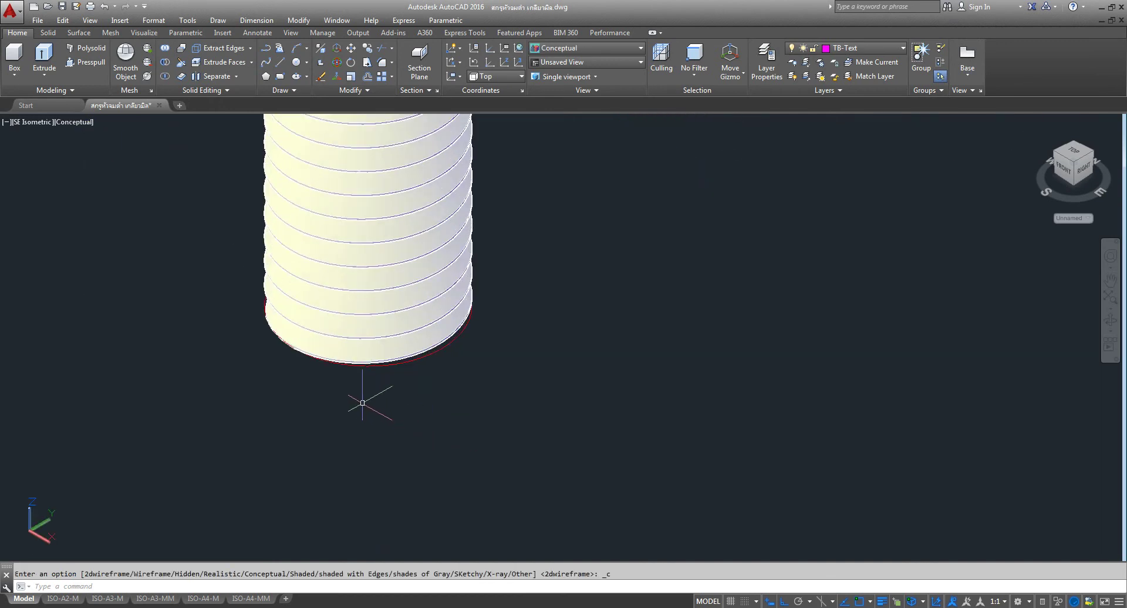
pyautogui.scroll(3, 368, 395)
pyautogui.scroll(1, 342, 372)
pyautogui.scroll(-3, 342, 372)
pyautogui.scroll(-5, 342, 371)
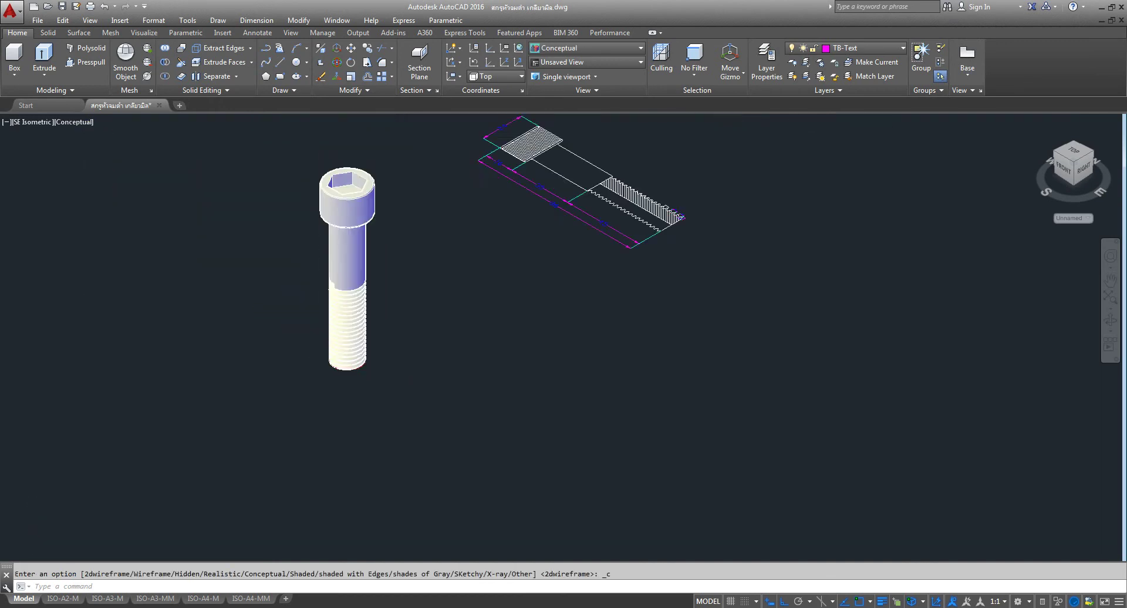
pyautogui.scroll(-2, 325, 297)
pyautogui.scroll(5, 325, 296)
pyautogui.scroll(-4, 633, 390)
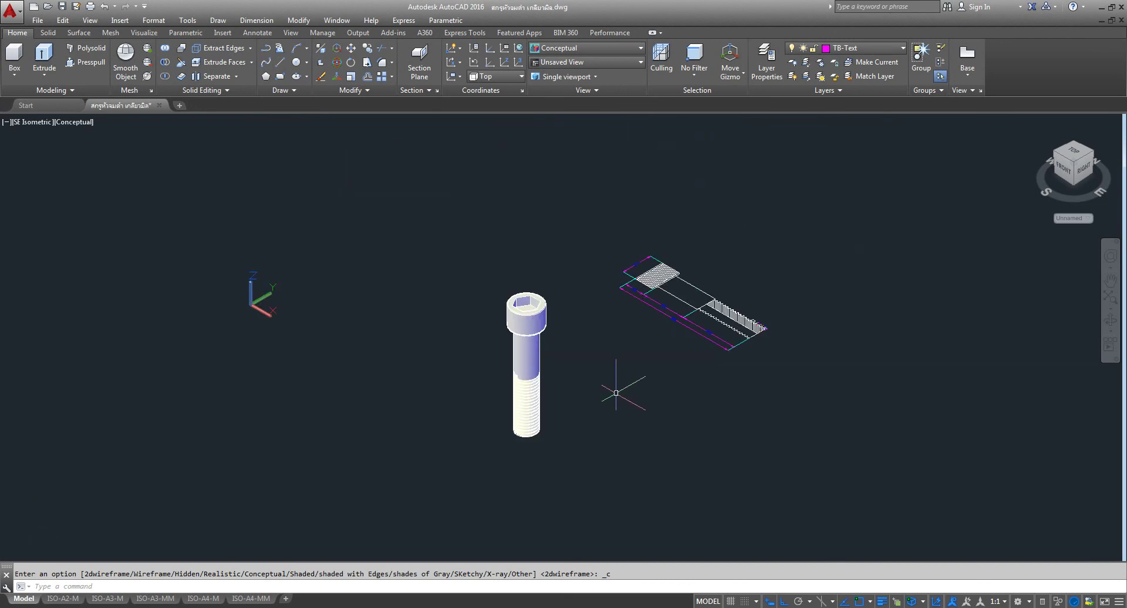
pyautogui.click(1060, 605)
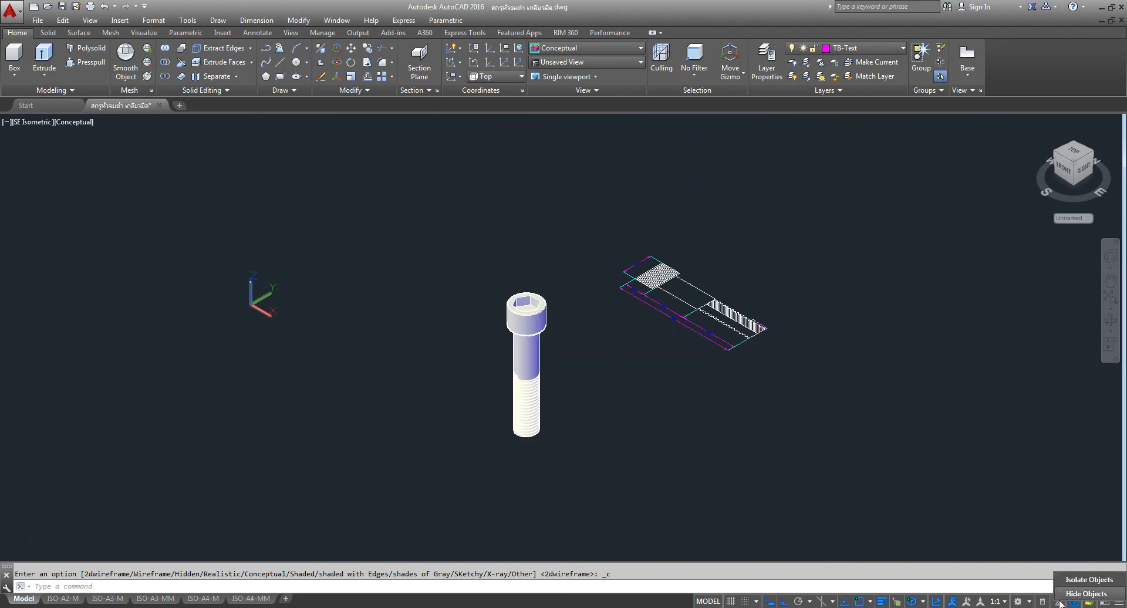
# Isolate the bolt so all other objects are hidden
pyautogui.click(1085, 579)
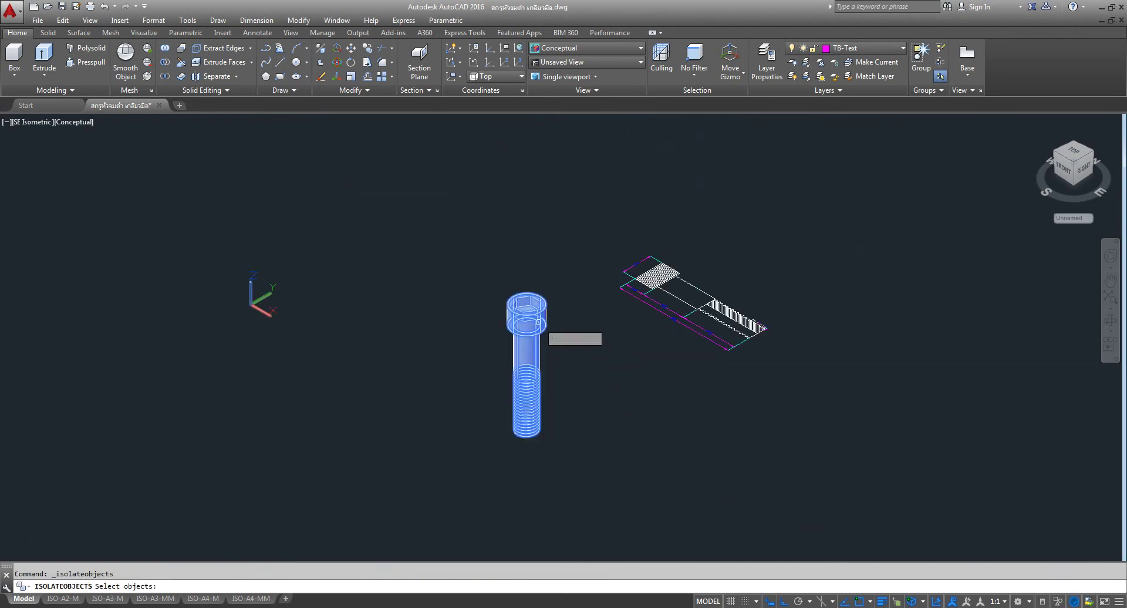
pyautogui.click(538, 322)
pyautogui.press('Return')
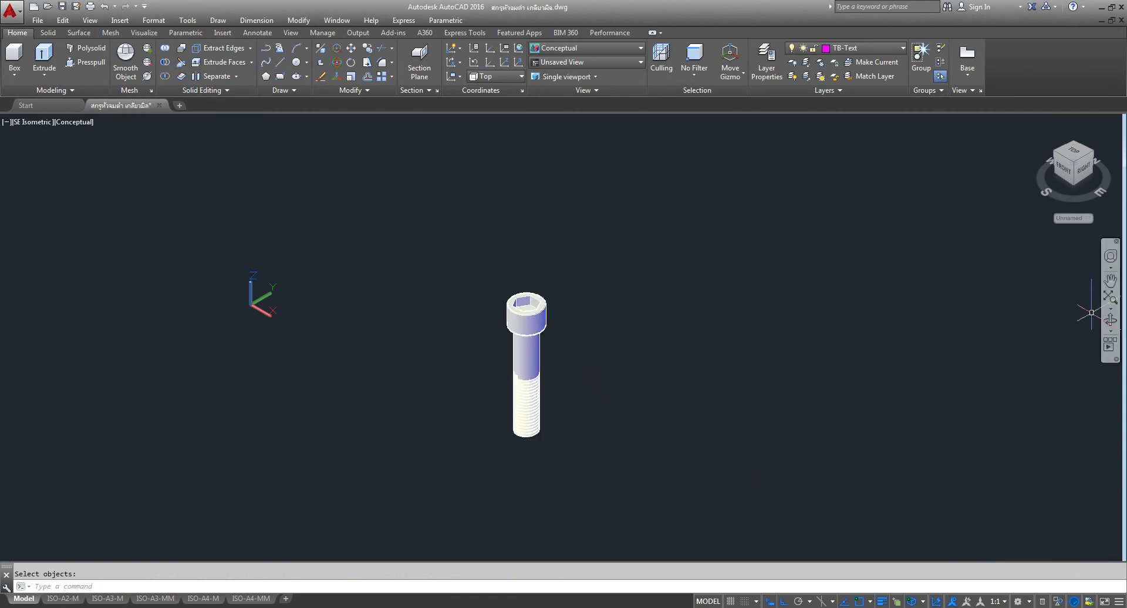
# Zoom to extents and orbit to a close-up of where the thread meets the shank
pyautogui.click(1110, 320)
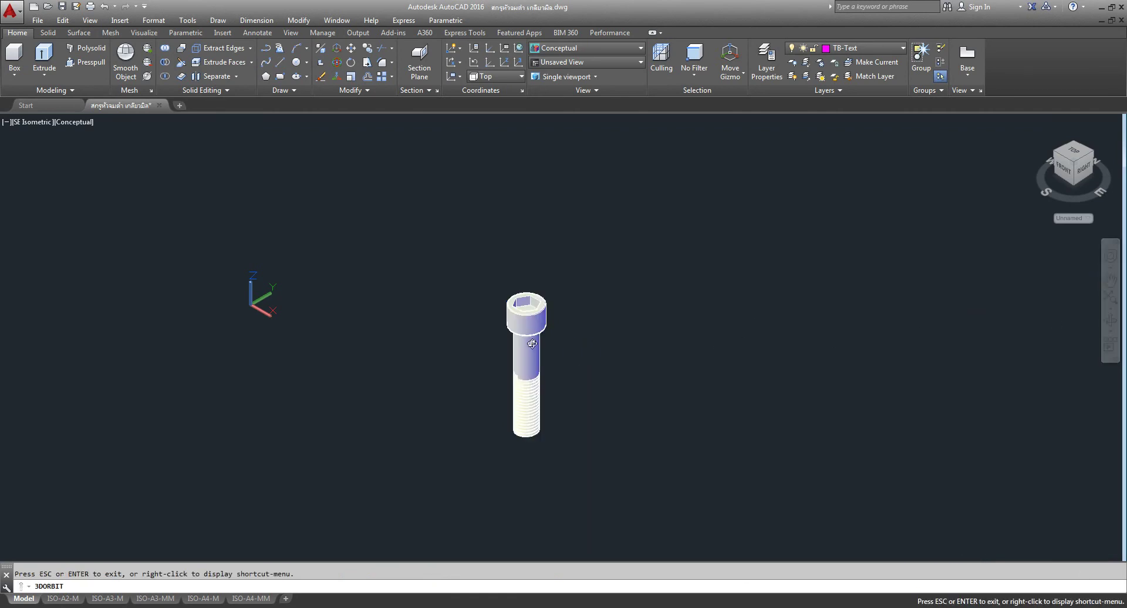
pyautogui.click(1109, 298)
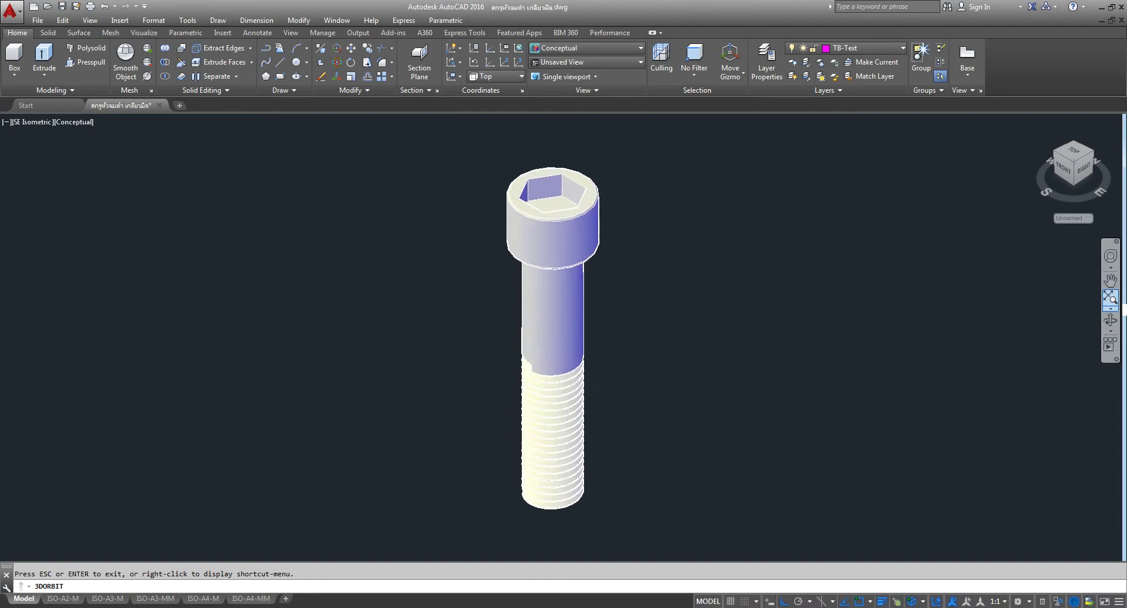
pyautogui.click(1110, 326)
pyautogui.moveTo(558, 393); pyautogui.dragTo(623, 334)
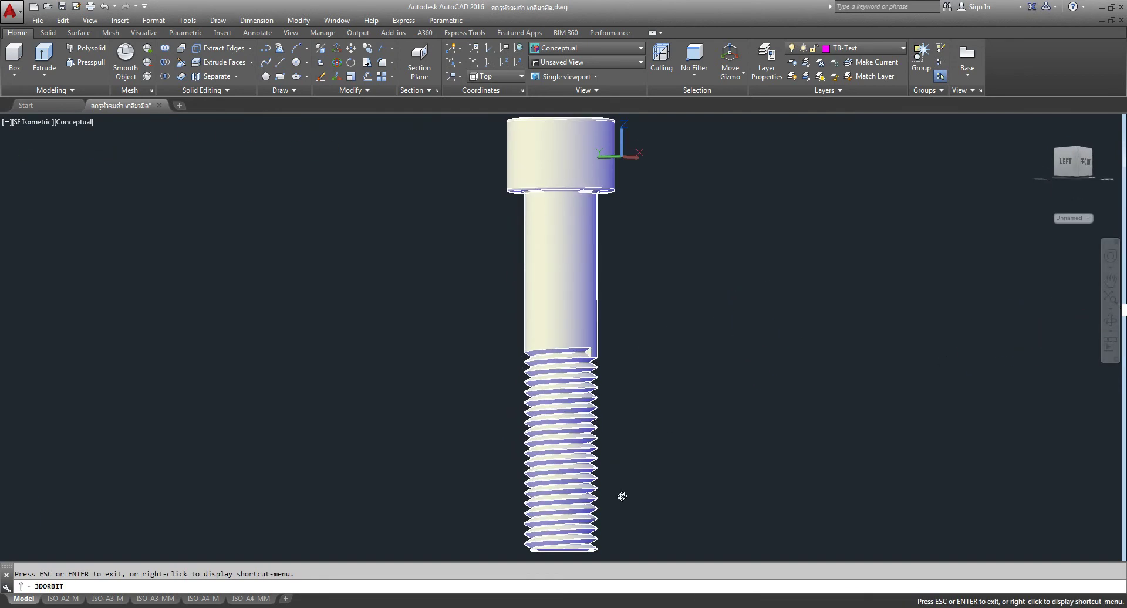
pyautogui.moveTo(567, 546)
pyautogui.mouseDown()
pyautogui.moveTo(654, 495)
pyautogui.moveTo(780, 498)
pyautogui.moveTo(473, 478)
pyautogui.moveTo(651, 485)
pyautogui.moveTo(405, 458)
pyautogui.moveTo(473, 389)
pyautogui.moveTo(586, 346)
pyautogui.moveTo(488, 439)
pyautogui.mouseUp()
pyautogui.scroll(3, 603, 355)
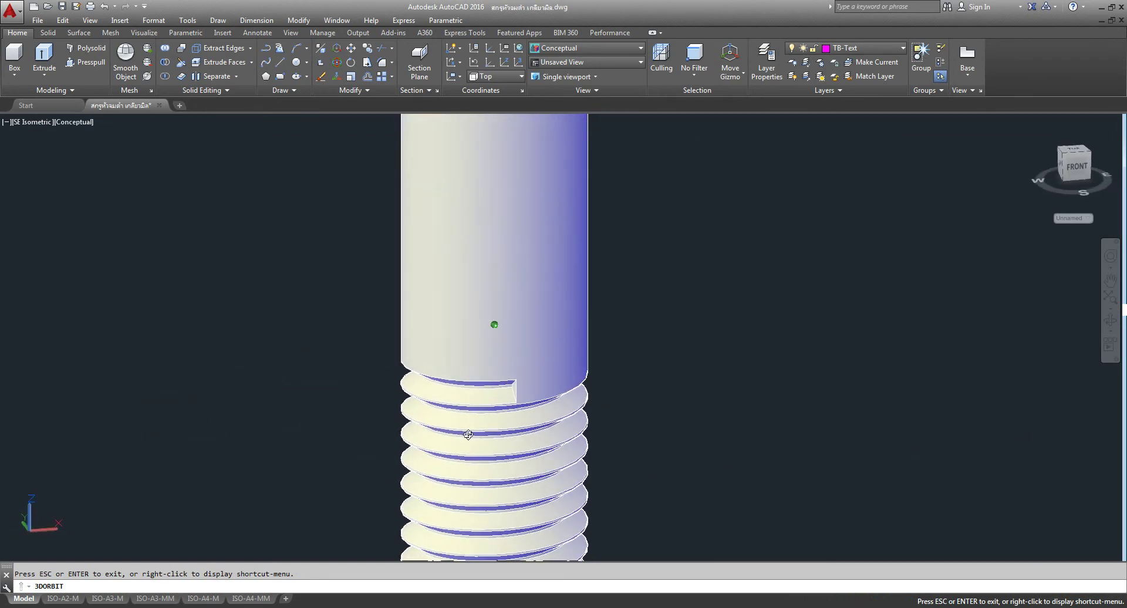
pyautogui.rightClick(646, 276)
pyautogui.click(684, 280)
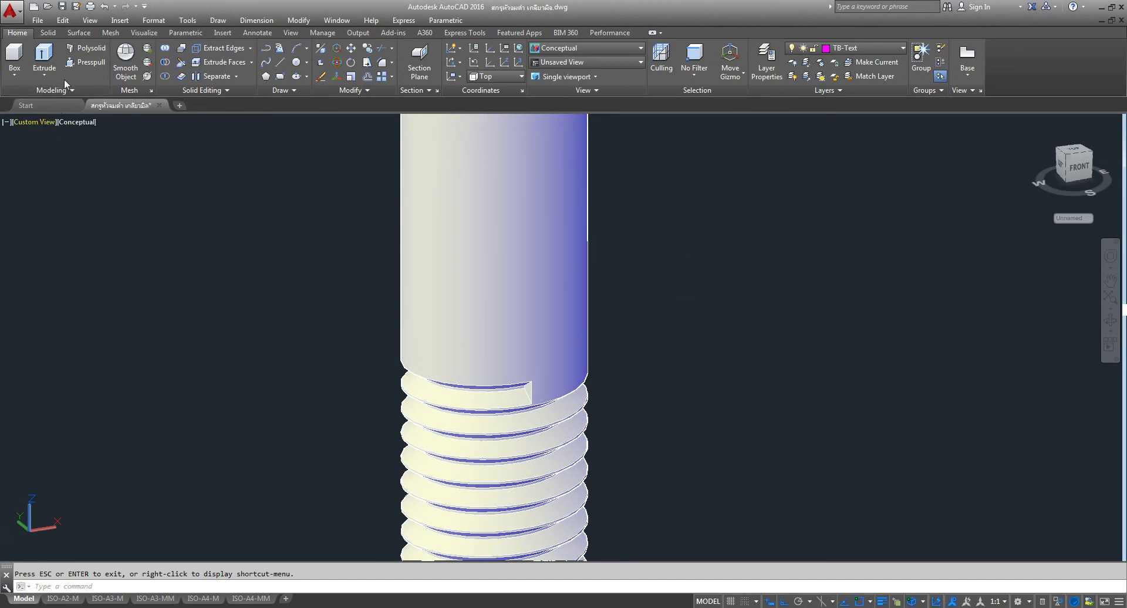
# Press-pull the small wedge gap at the thread start and make layer 0 current
pyautogui.click(75, 63)
pyautogui.scroll(3, 519, 399)
pyautogui.scroll(3, 554, 341)
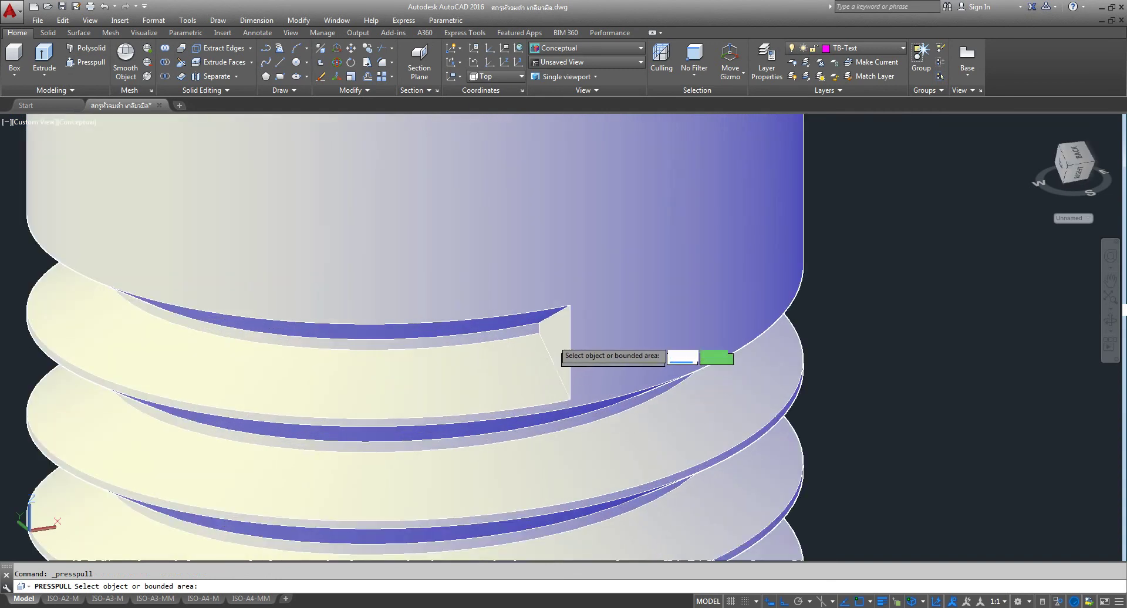
pyautogui.click(553, 338)
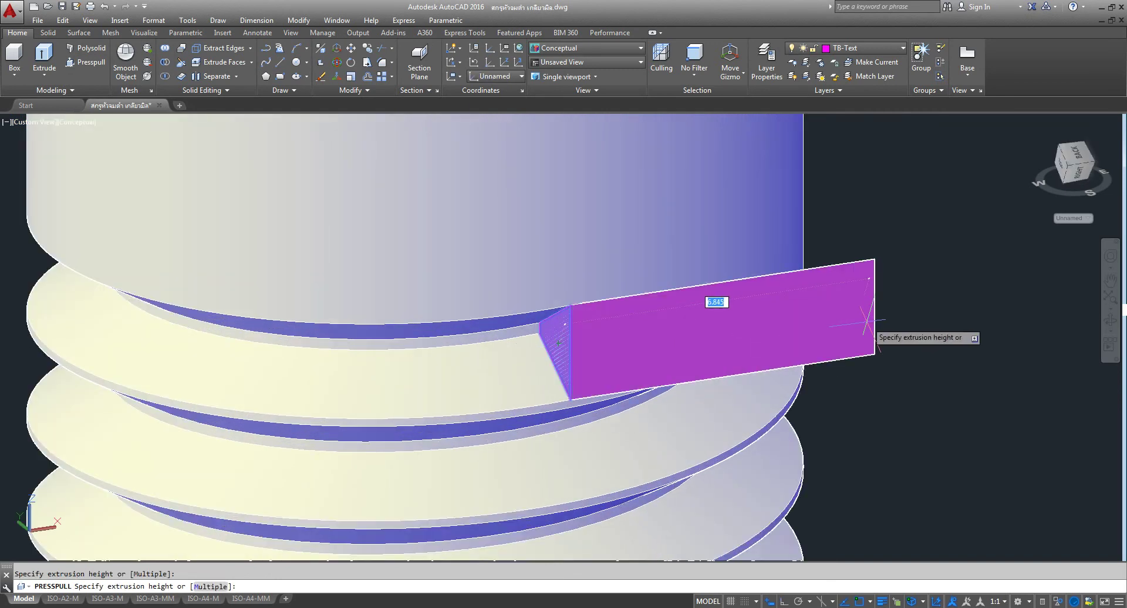
pyautogui.click(868, 320)
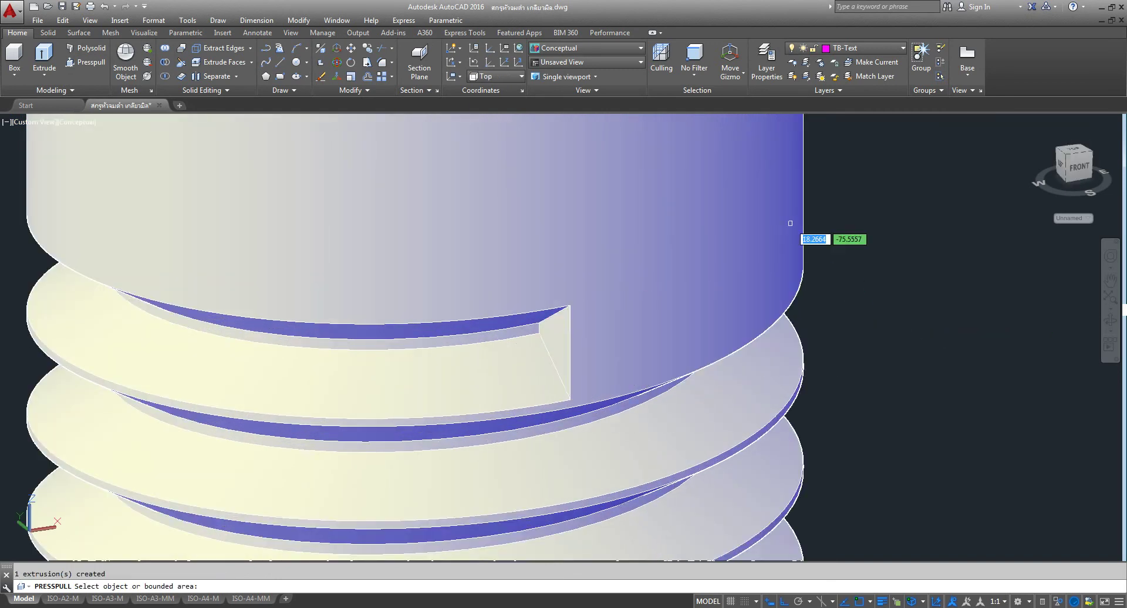
pyautogui.click(902, 48)
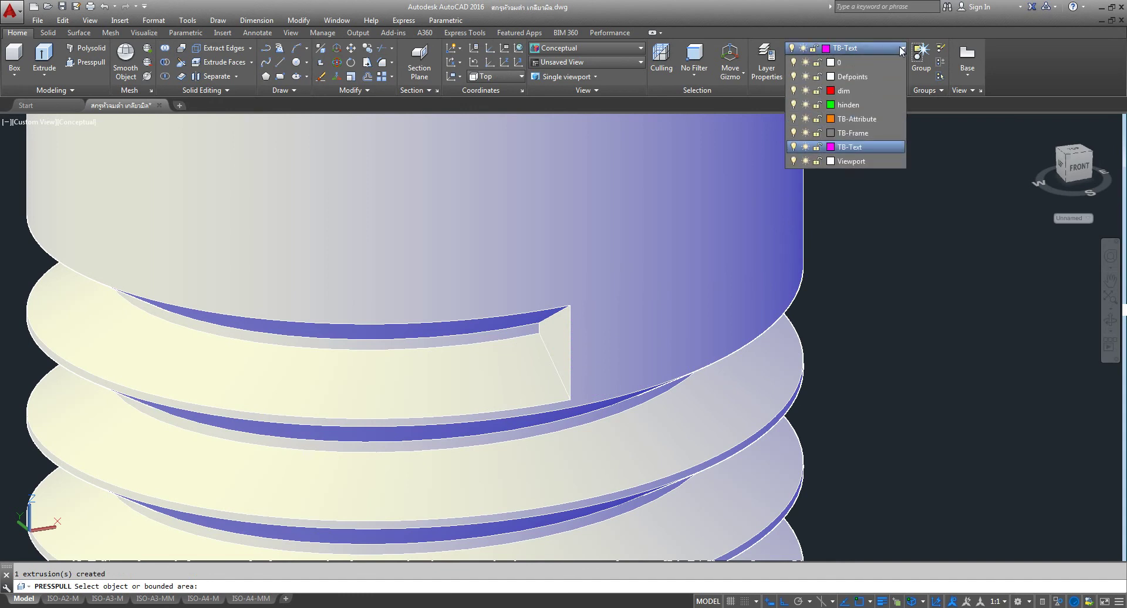
pyautogui.click(864, 62)
pyautogui.press('Return')
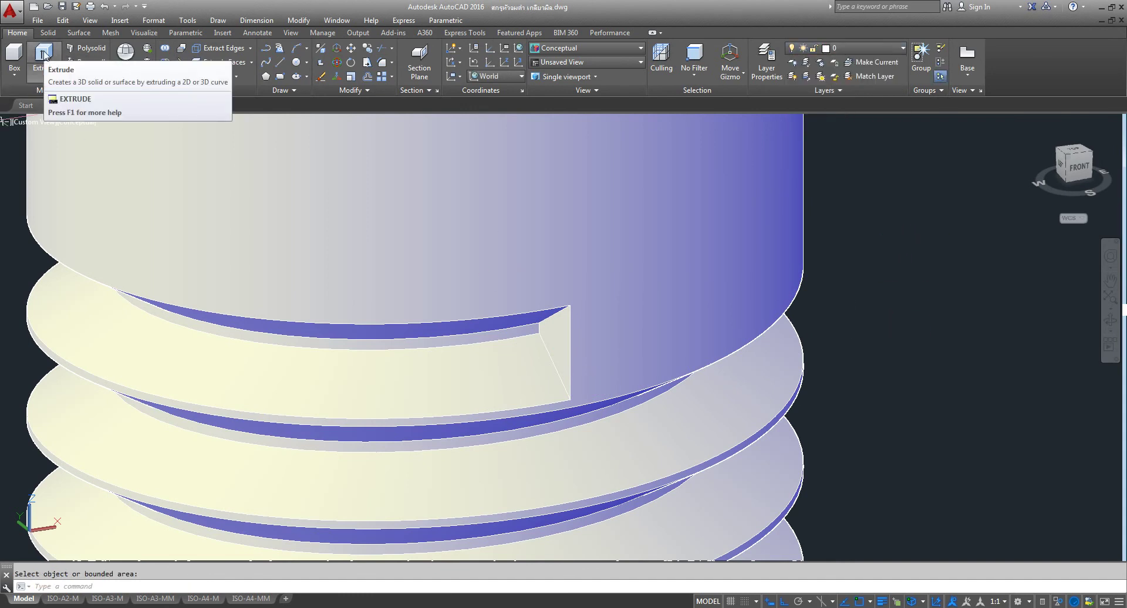
# Press-pull the triangular notch at the thread start to fill the gap, then centre the bolt
pyautogui.click(87, 61)
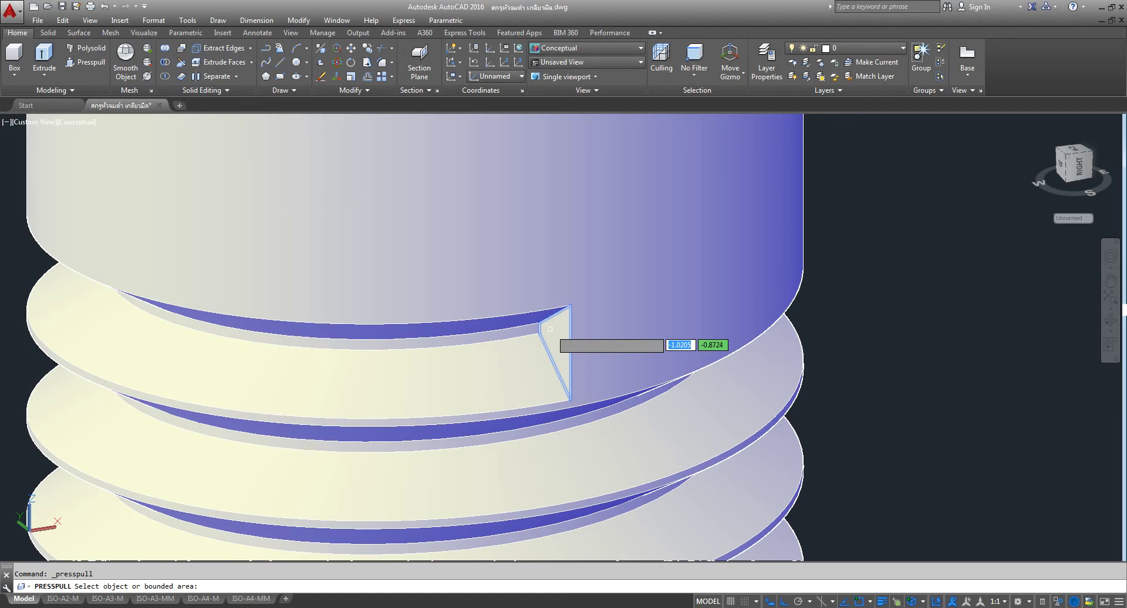
pyautogui.click(550, 328)
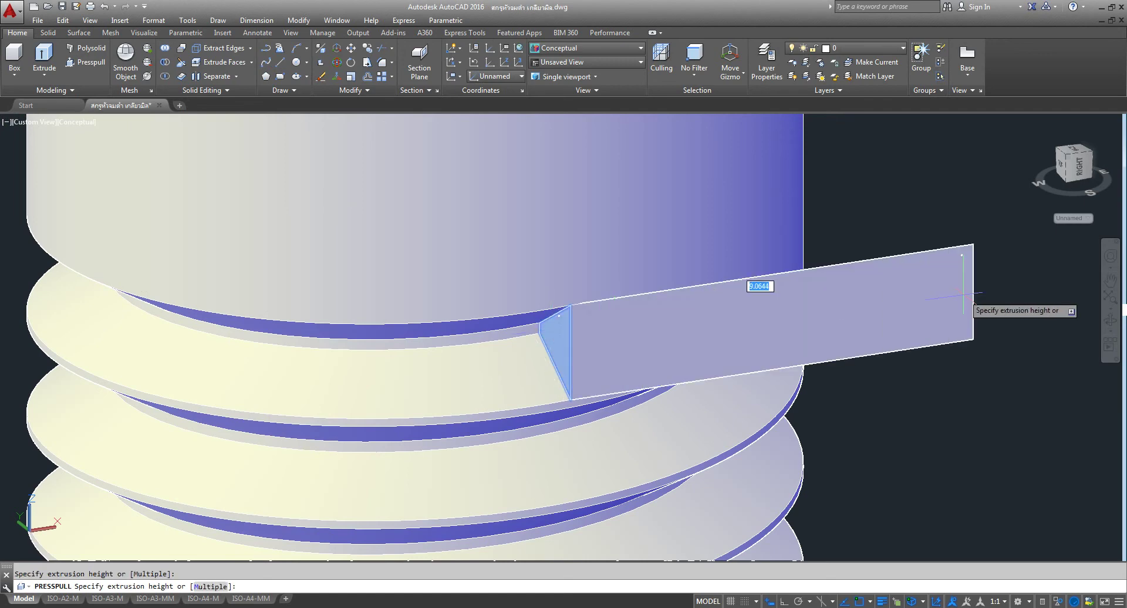
pyautogui.click(962, 297)
pyautogui.scroll(-5, 822, 288)
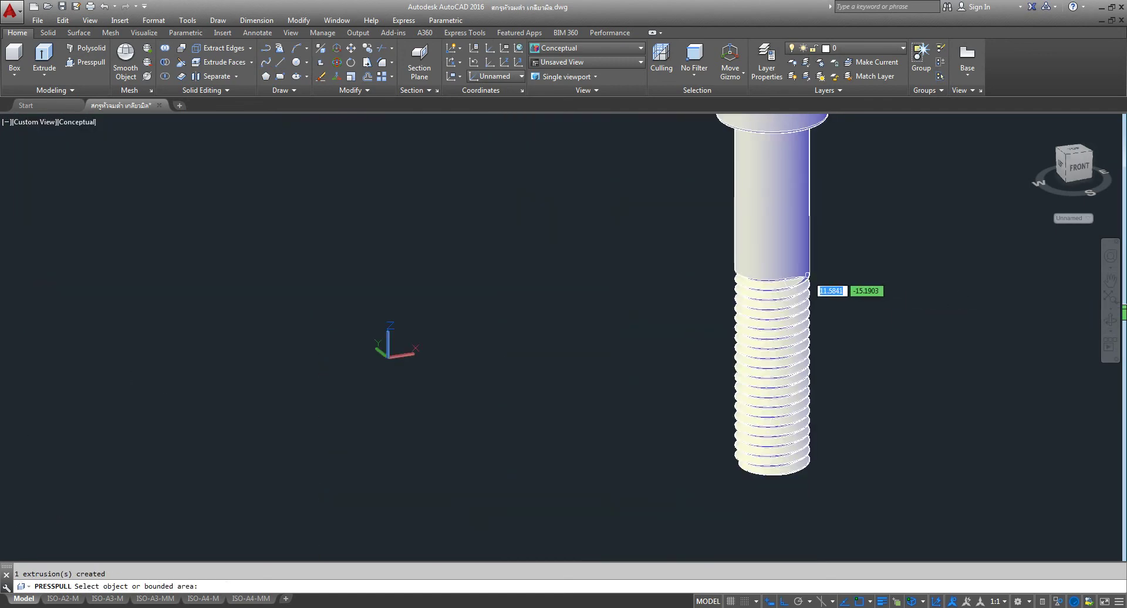
pyautogui.scroll(6, 832, 287)
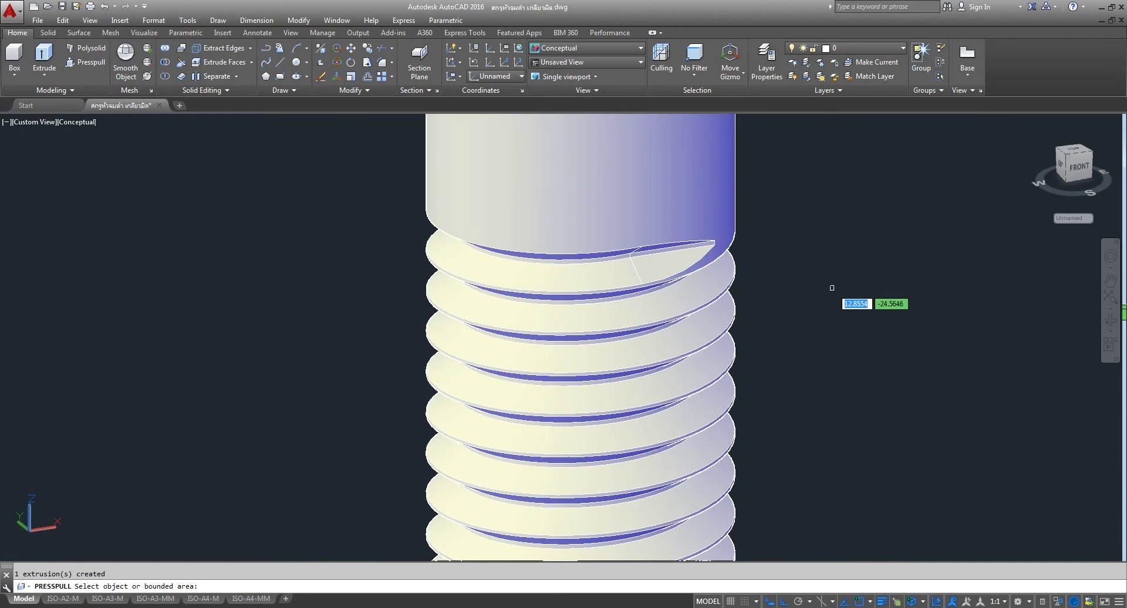
pyautogui.scroll(-6, 731, 281)
pyautogui.press('Return')
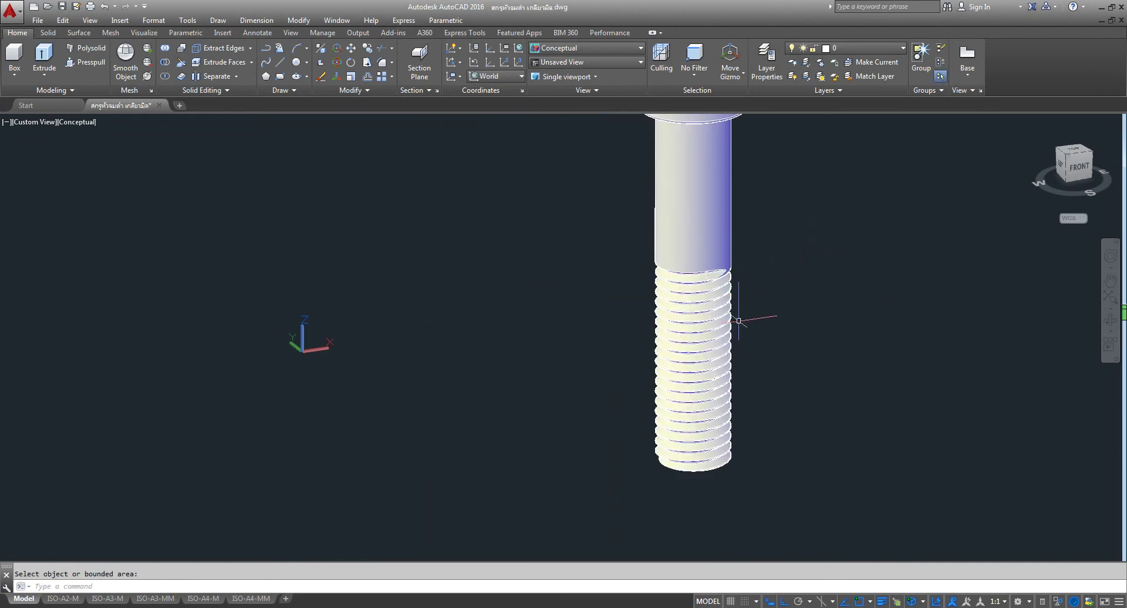
pyautogui.scroll(-5, 768, 275)
pyautogui.scroll(4, 768, 275)
pyautogui.moveTo(732, 252)
pyautogui.mouseDown(button='middle')
pyautogui.moveTo(528, 286)
pyautogui.moveTo(526, 296)
pyautogui.mouseUp(button='middle')
# Switch the viewport to the Realistic visual style
pyautogui.press('Escape')
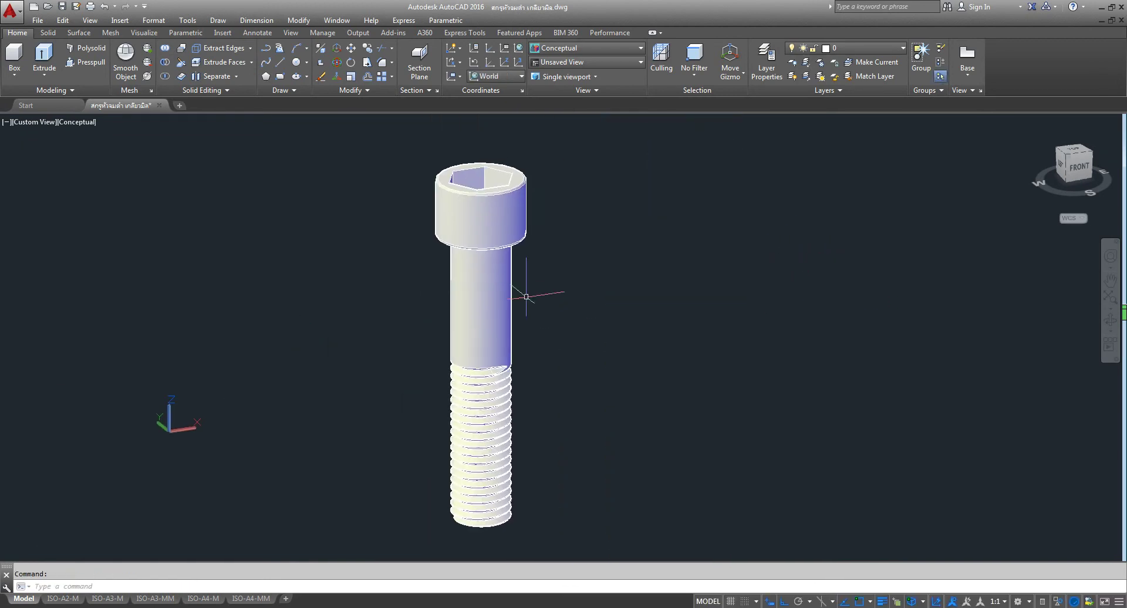
pyautogui.click(77, 122)
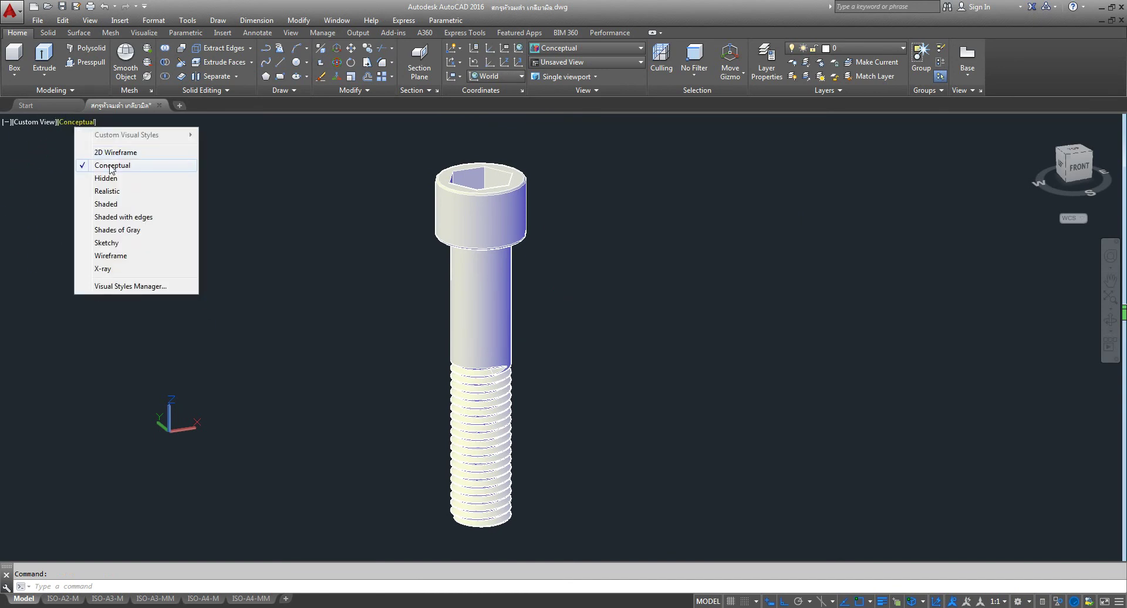
pyautogui.click(107, 190)
# Reposition the bolt and bring up the Materials Browser from the Visualize tab
pyautogui.scroll(2, 554, 201)
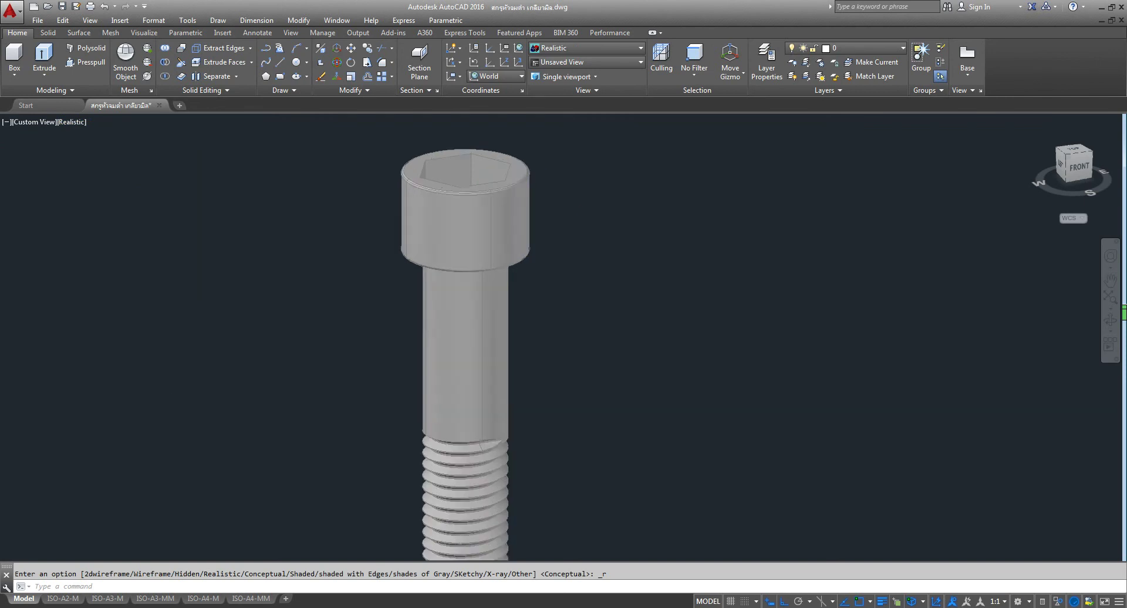
pyautogui.scroll(5, 504, 189)
pyautogui.scroll(-8, 516, 206)
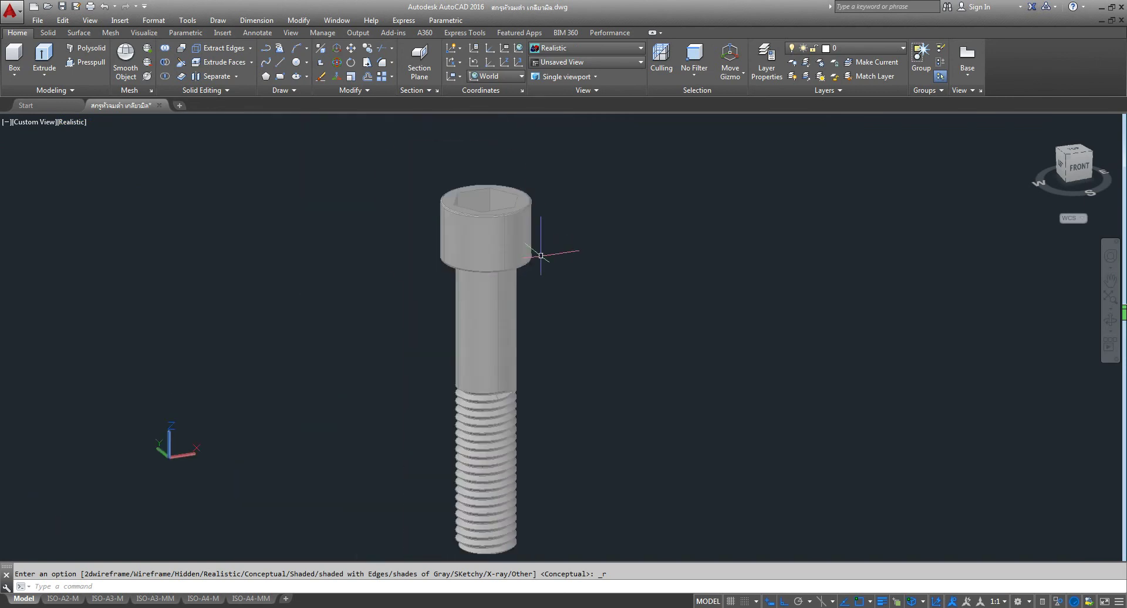
pyautogui.moveTo(549, 247); pyautogui.dragTo(520, 215, button='middle')
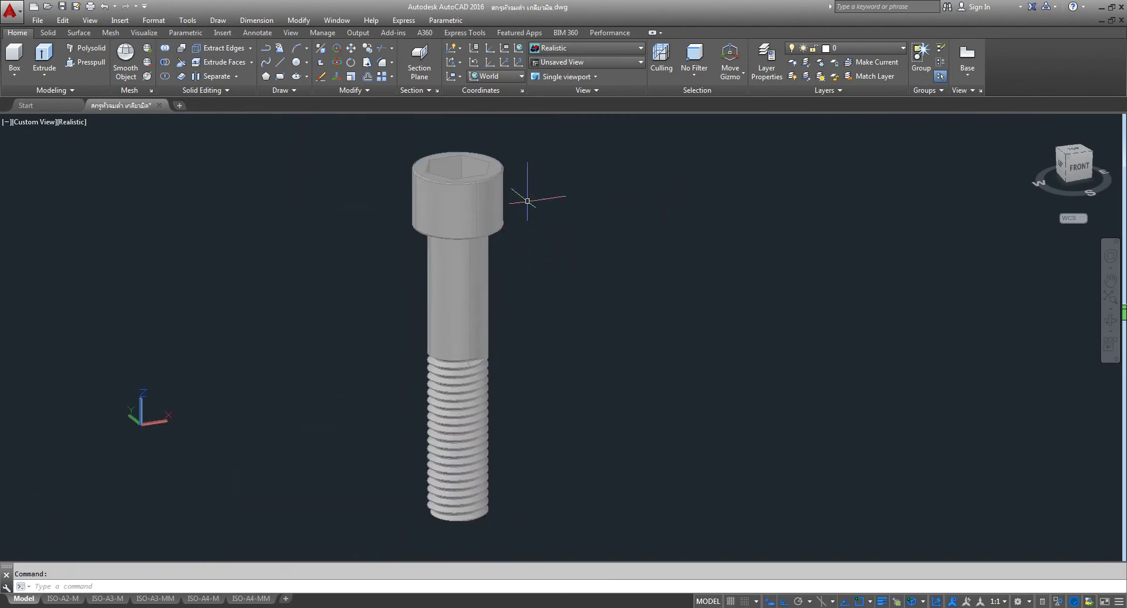
pyautogui.click(143, 33)
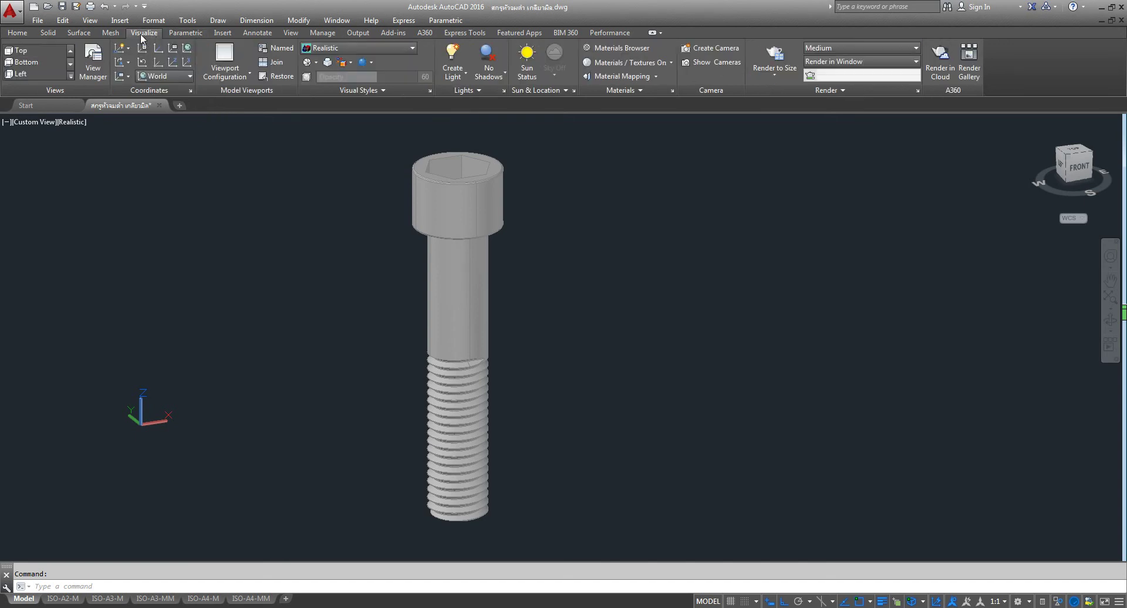
pyautogui.click(603, 50)
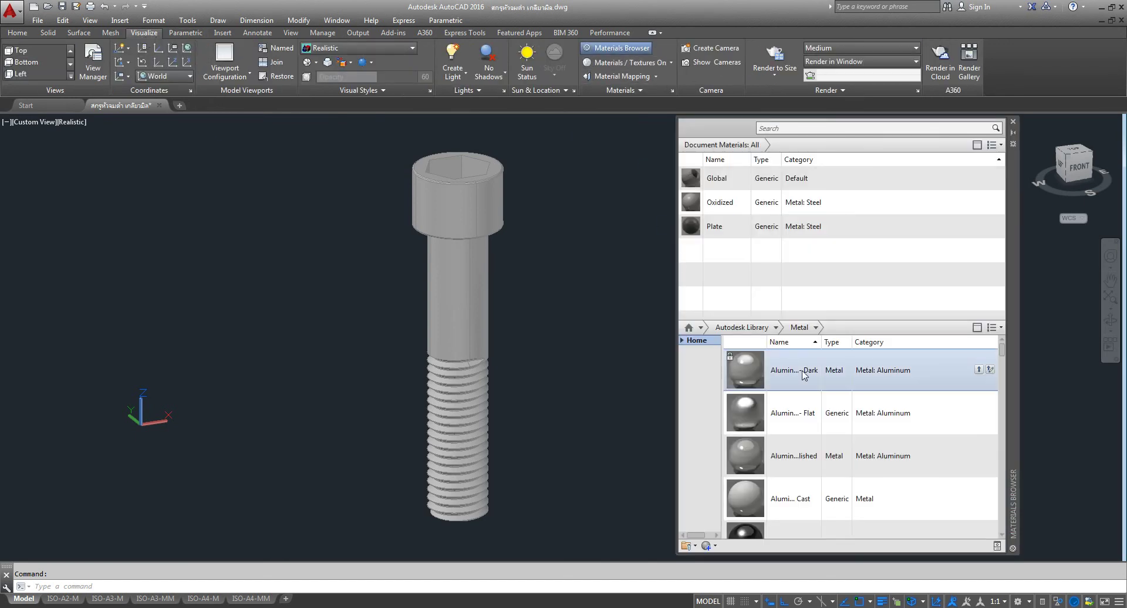
pyautogui.click(744, 413)
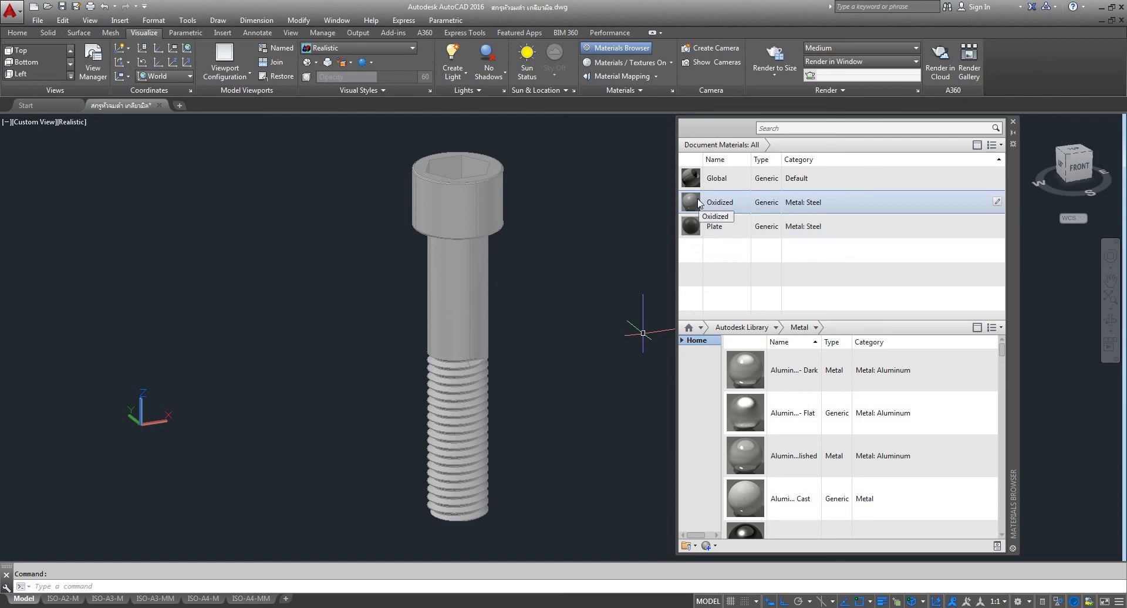
pyautogui.scroll(-2, 590, 249)
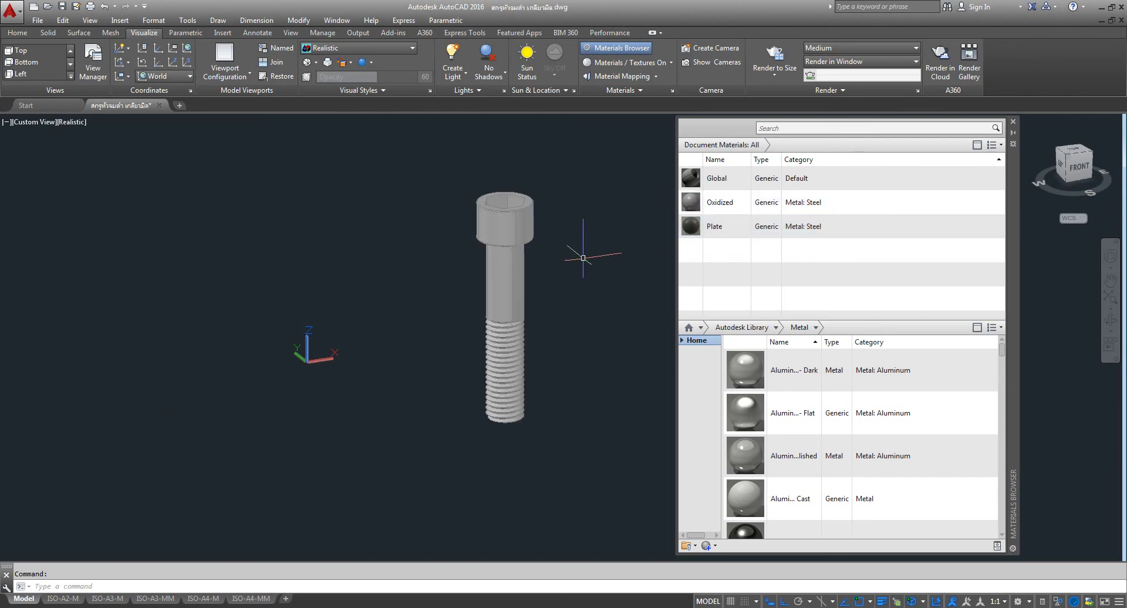
pyautogui.scroll(3, 487, 273)
pyautogui.scroll(-2, 496, 276)
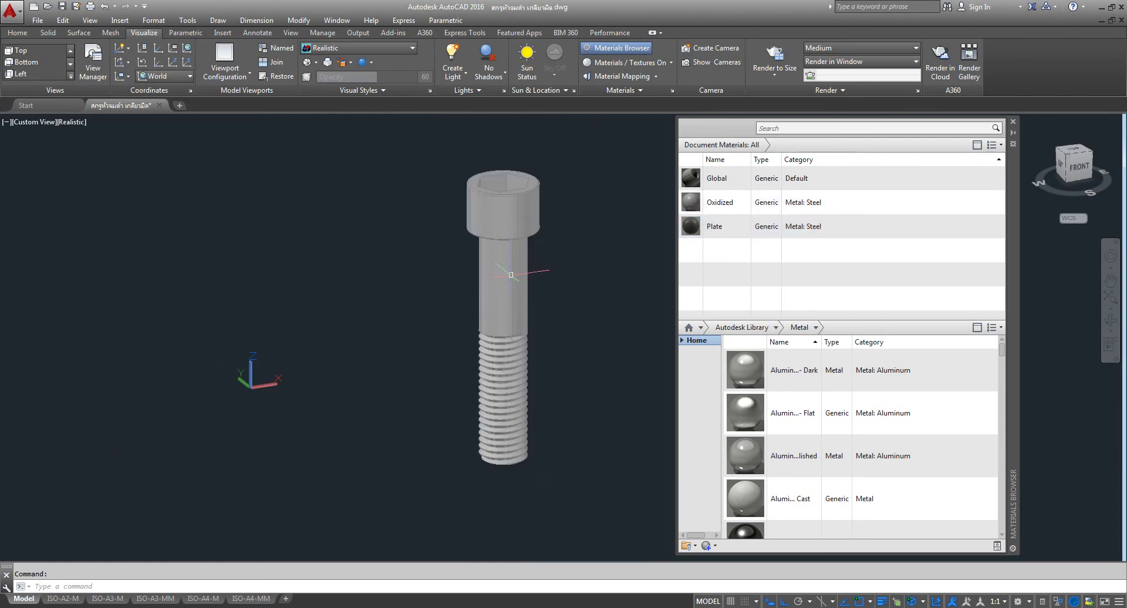
# Copy the whole bolt to place a second one beside the original
pyautogui.click(17, 33)
pyautogui.click(367, 49)
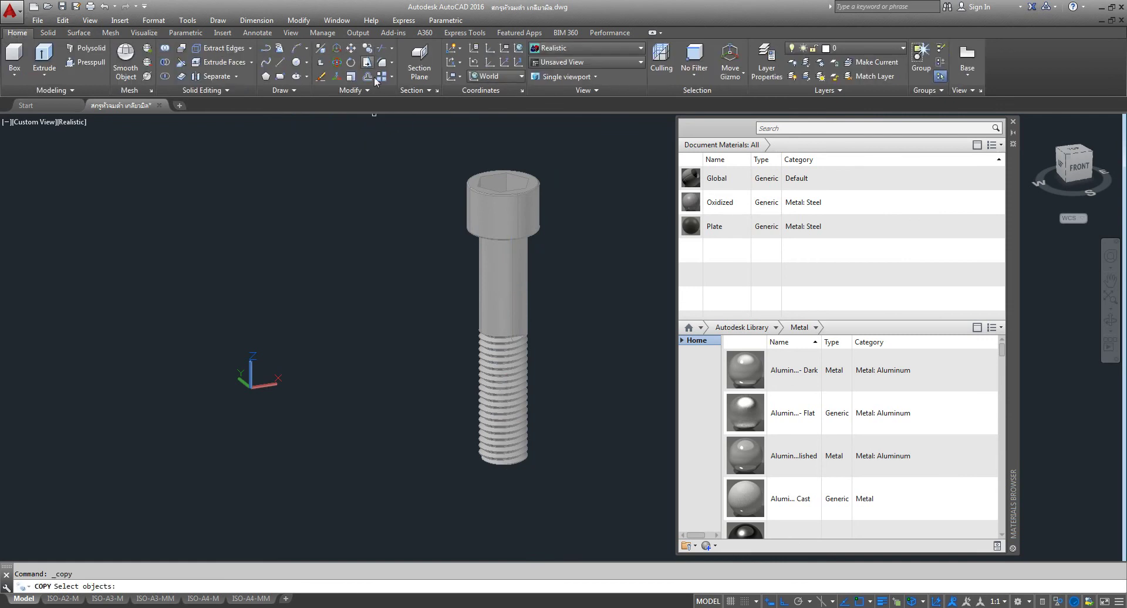
pyautogui.moveTo(573, 281); pyautogui.dragTo(429, 294)
pyautogui.press('Return')
pyautogui.click(446, 285)
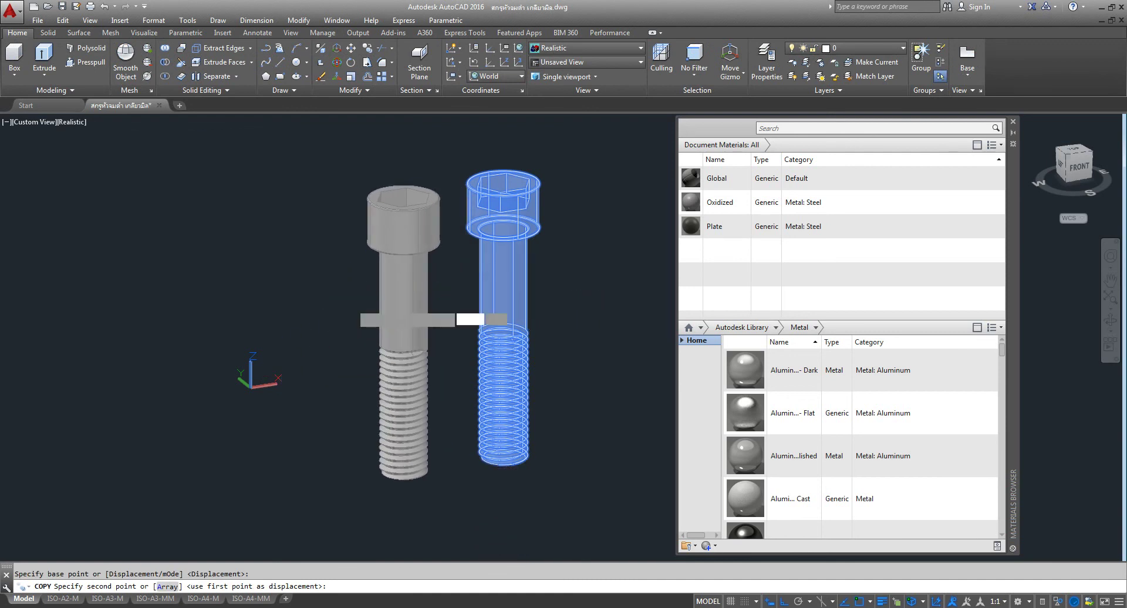
pyautogui.click(338, 285)
pyautogui.rightClick(336, 233)
pyautogui.click(352, 241)
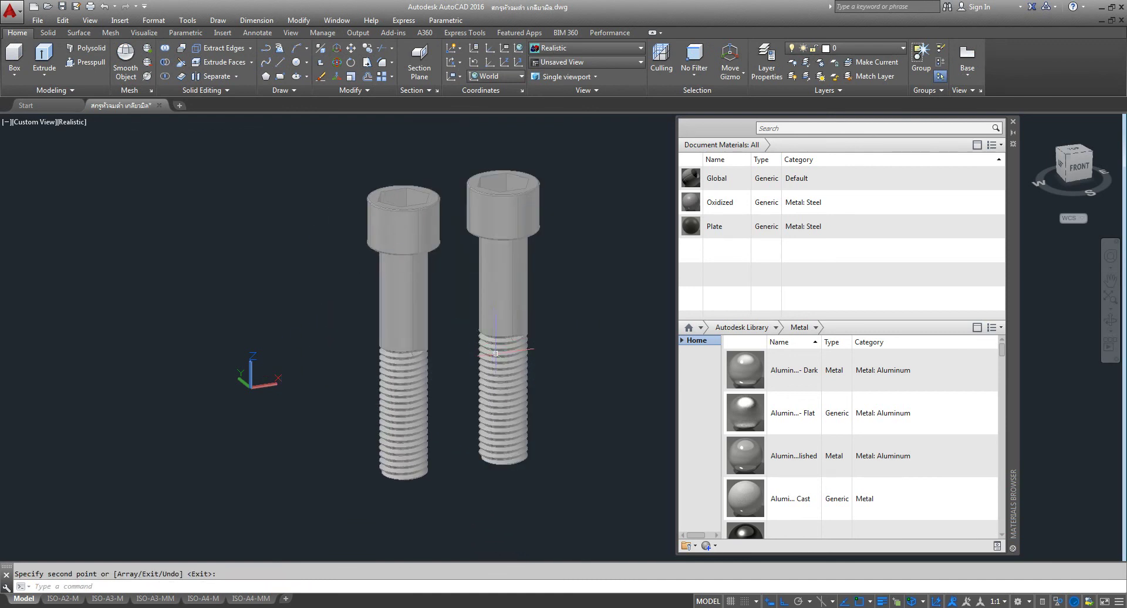
# Apply the dark Plate material to the right-hand bolt
pyautogui.click(531, 329)
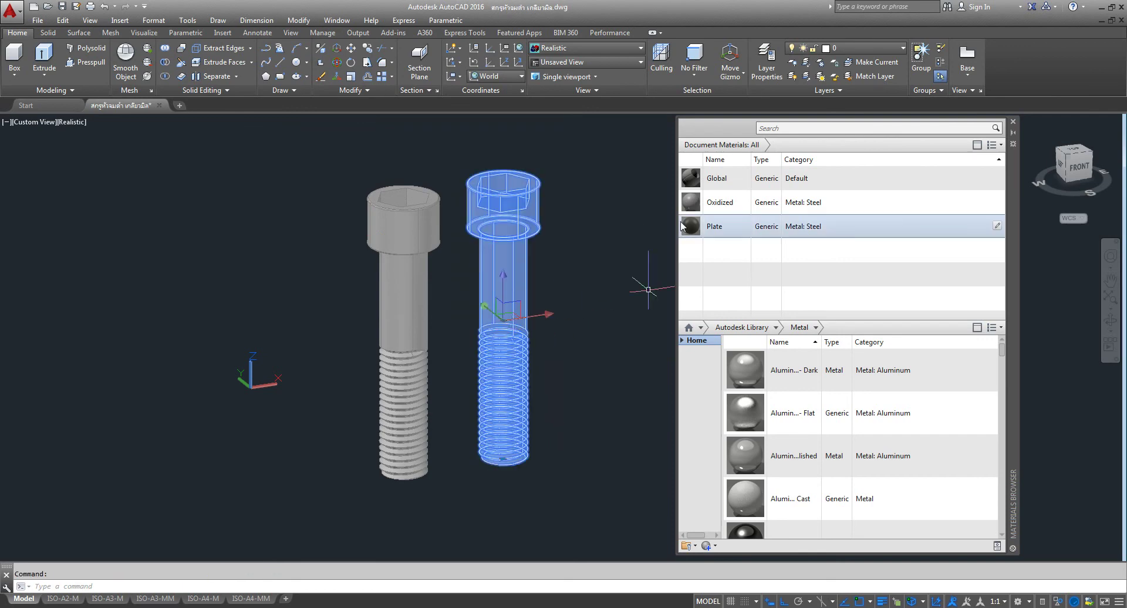
pyautogui.click(692, 228)
pyautogui.scroll(5, 546, 361)
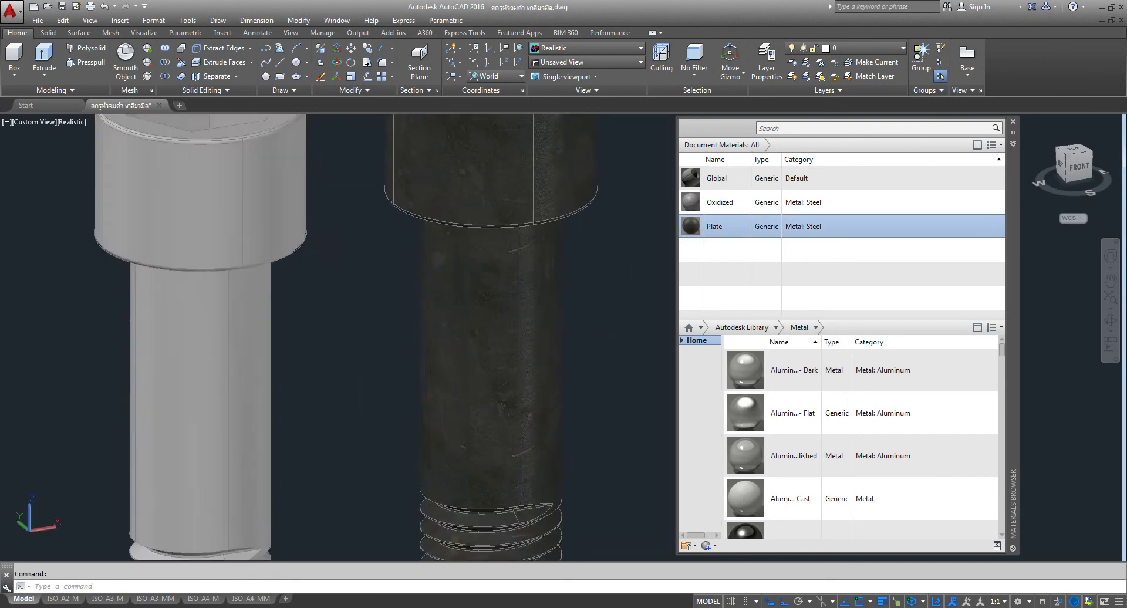
pyautogui.scroll(-2, 546, 358)
pyautogui.scroll(-1, 554, 376)
pyautogui.scroll(-1, 565, 388)
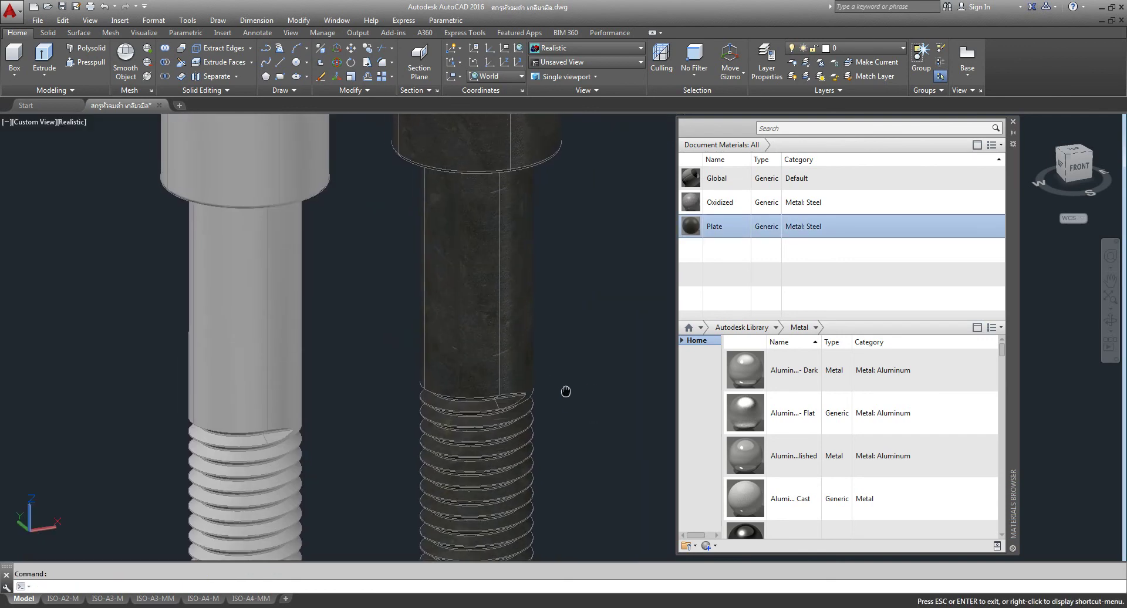
pyautogui.scroll(-1, 572, 385)
pyautogui.click(493, 214)
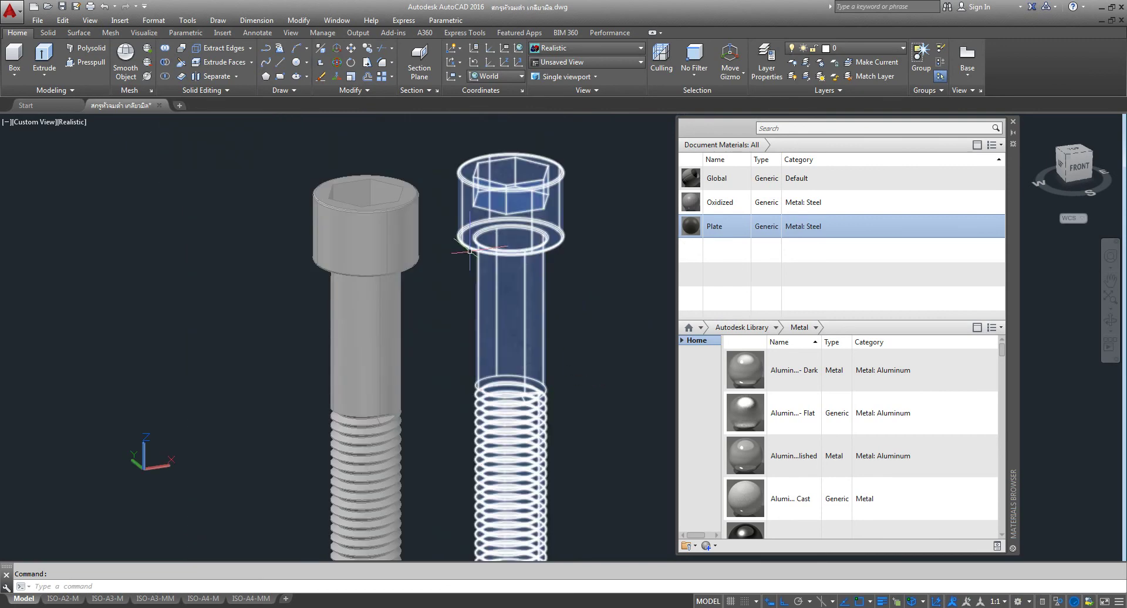
pyautogui.press('Escape')
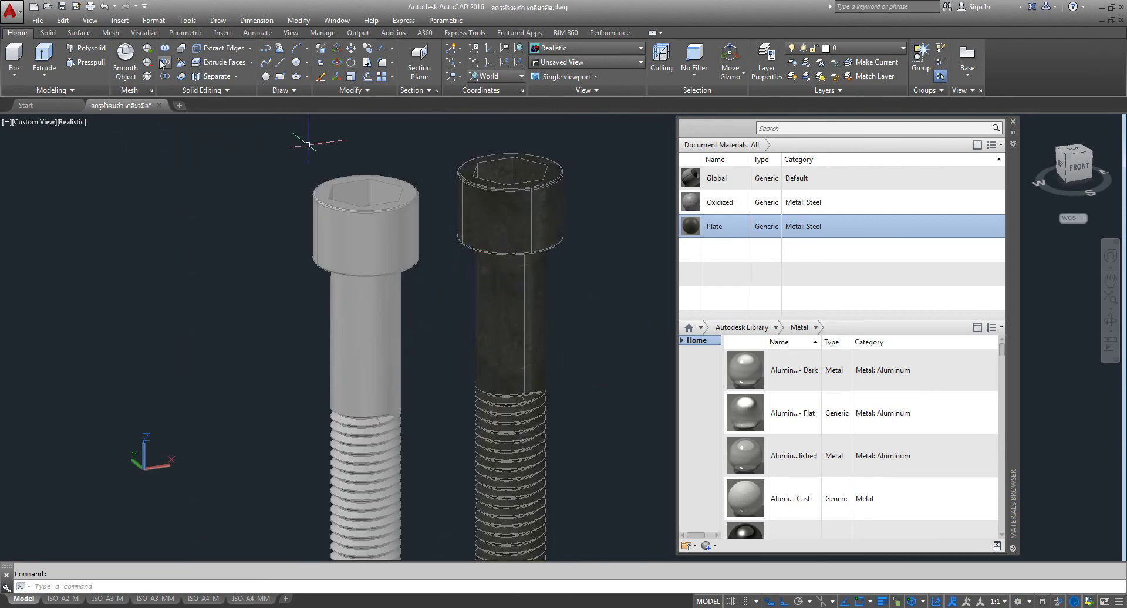
# Hide edge lines on the shaded bolts
pyautogui.click(143, 33)
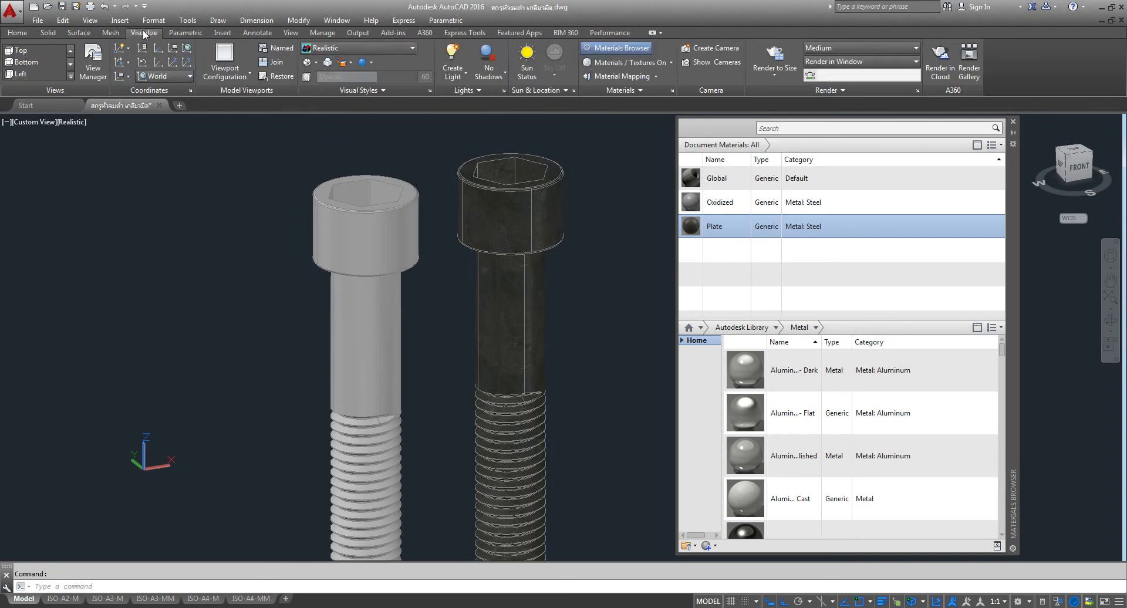
pyautogui.click(317, 63)
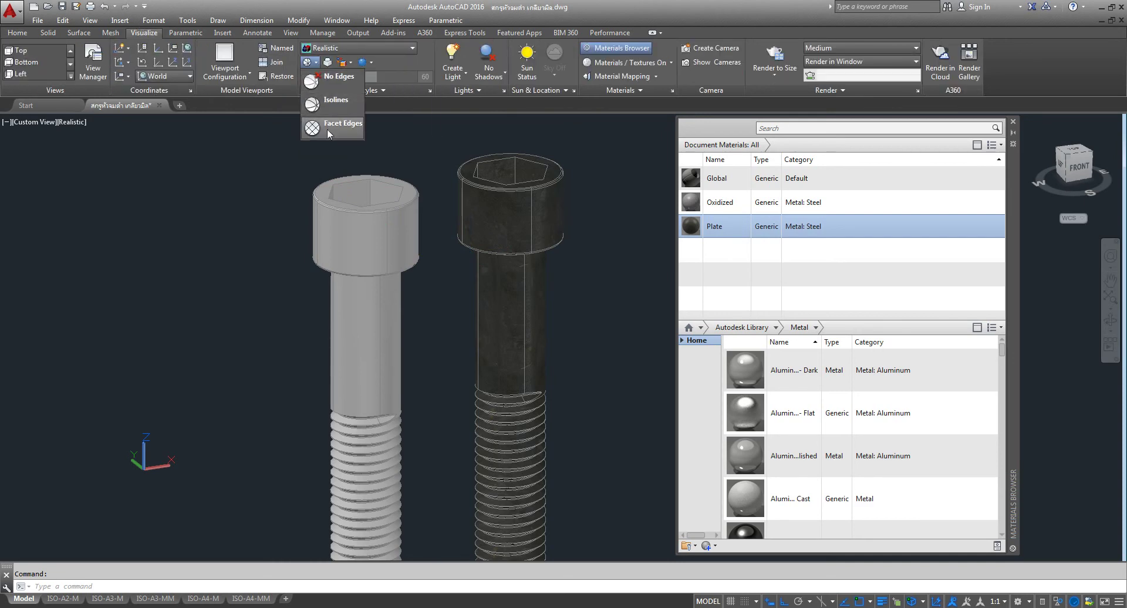
pyautogui.click(317, 78)
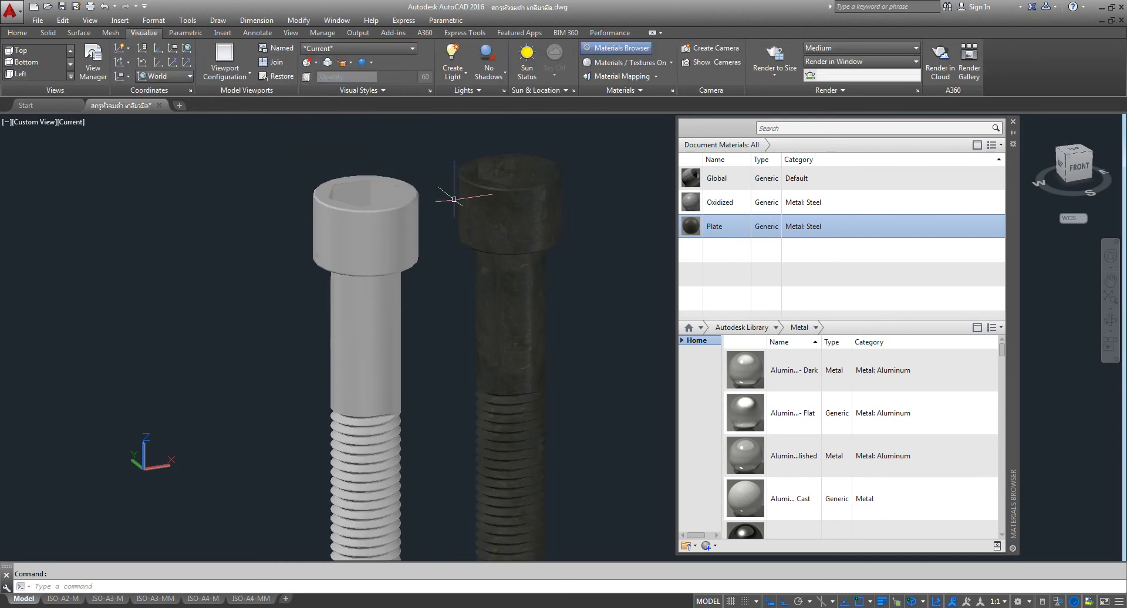
pyautogui.scroll(5, 505, 174)
pyautogui.scroll(-3, 558, 328)
pyautogui.scroll(-2, 510, 284)
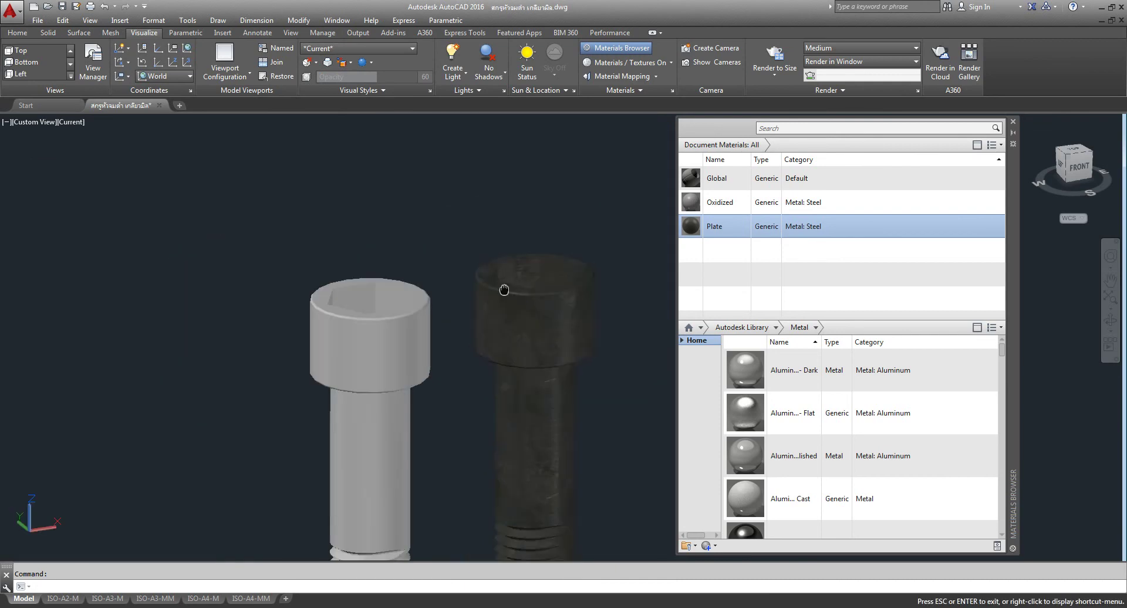
pyautogui.scroll(2, 516, 365)
pyautogui.scroll(3, 546, 399)
pyautogui.scroll(-3, 545, 390)
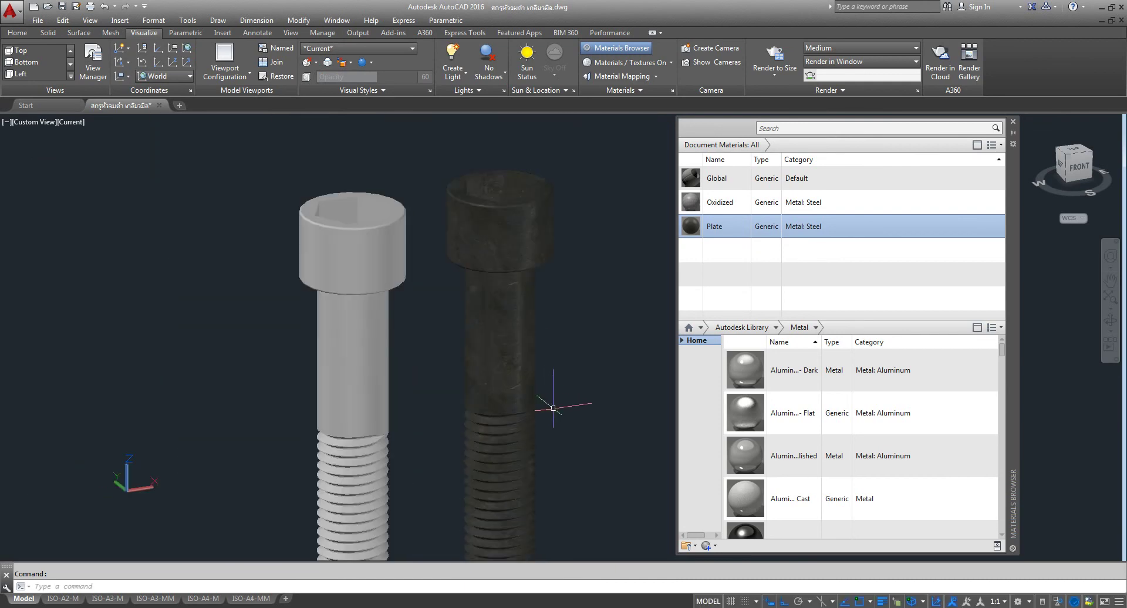
pyautogui.scroll(1, 529, 408)
# Apply Oxidized steel to the left bolt and open the Oxidized material for editing
pyautogui.click(314, 314)
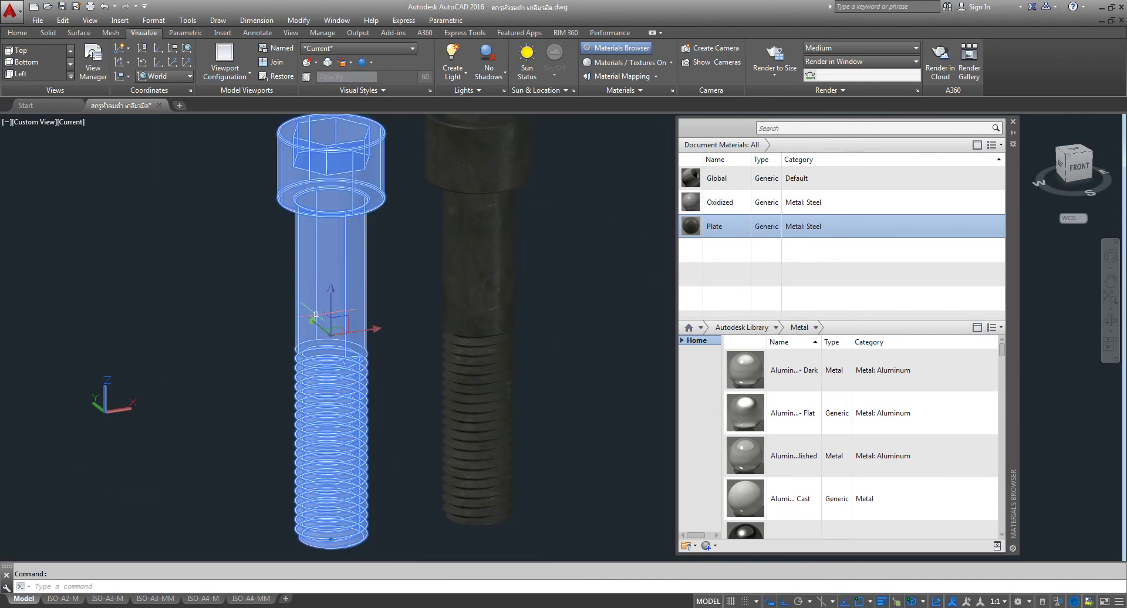
pyautogui.click(690, 205)
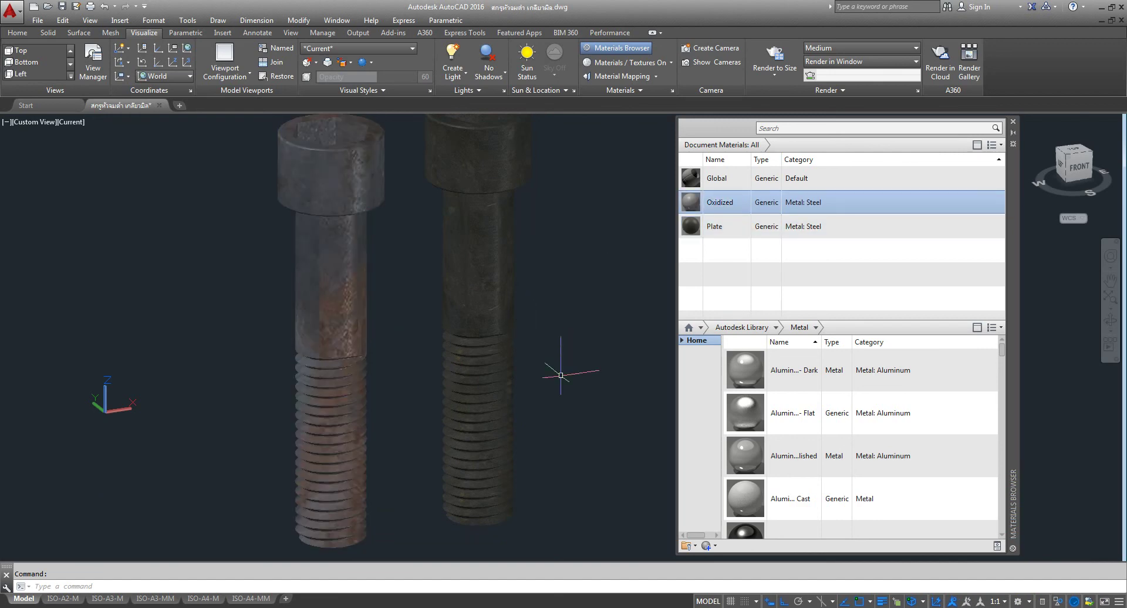
pyautogui.scroll(3, 355, 238)
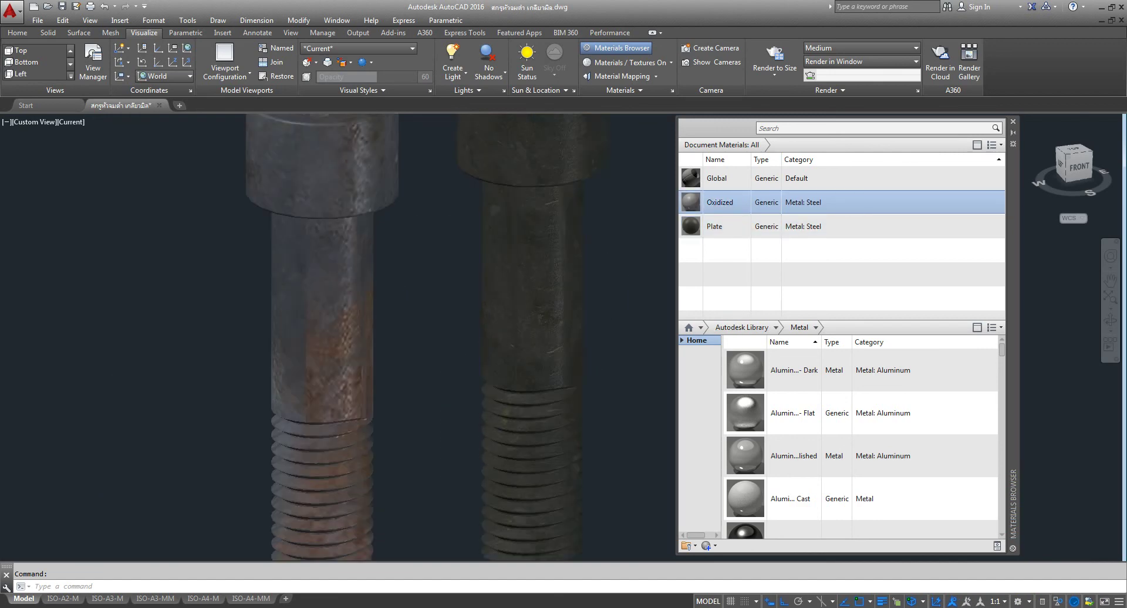
pyautogui.scroll(-2, 356, 238)
pyautogui.click(446, 358)
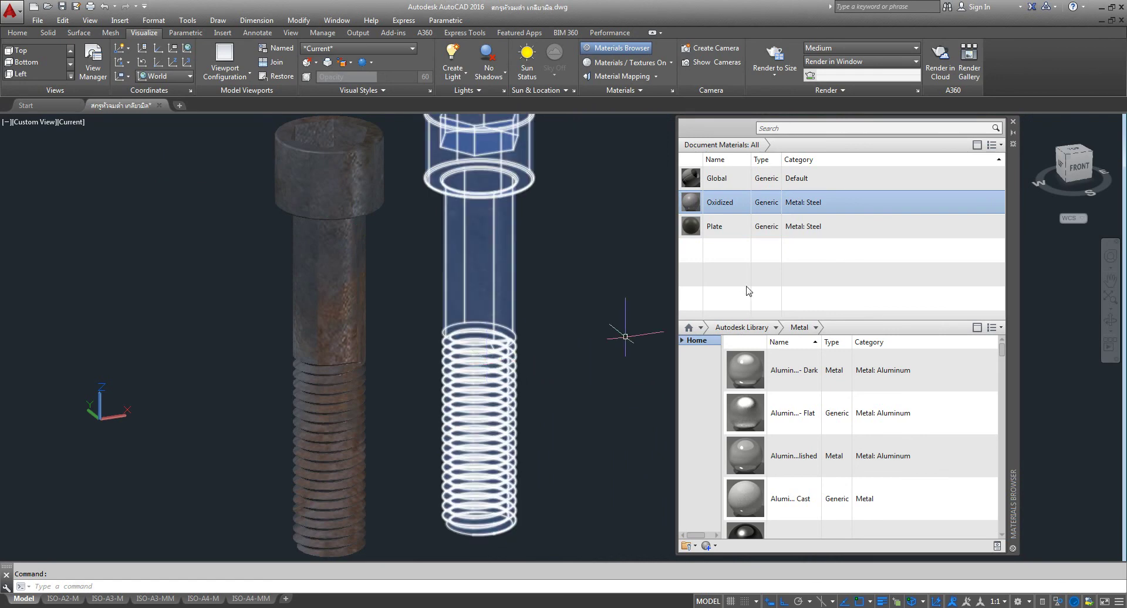
pyautogui.click(979, 206)
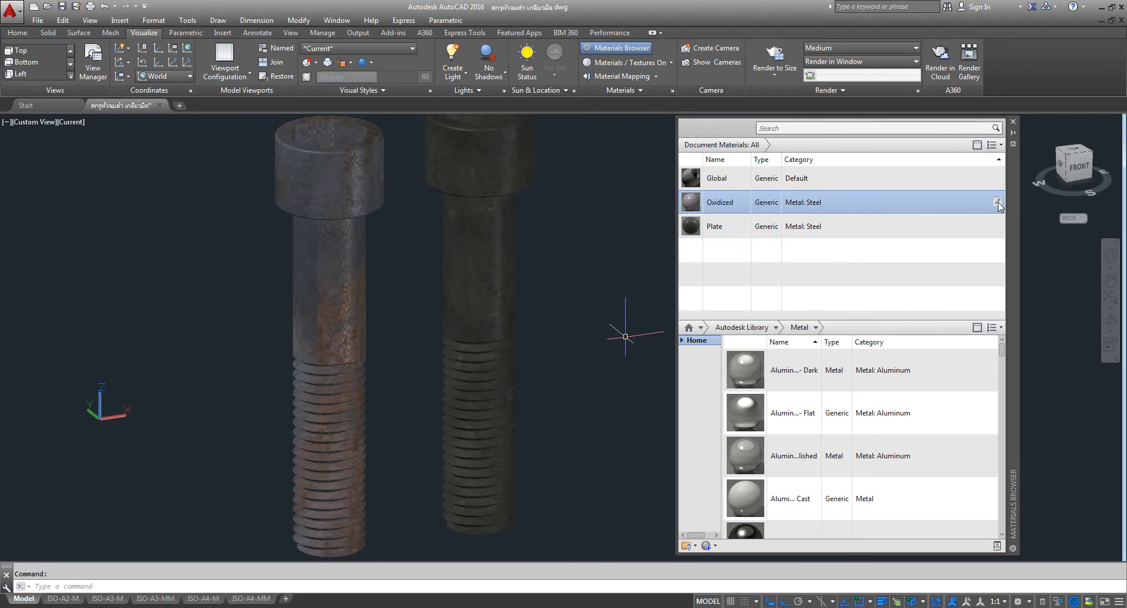
pyautogui.click(999, 202)
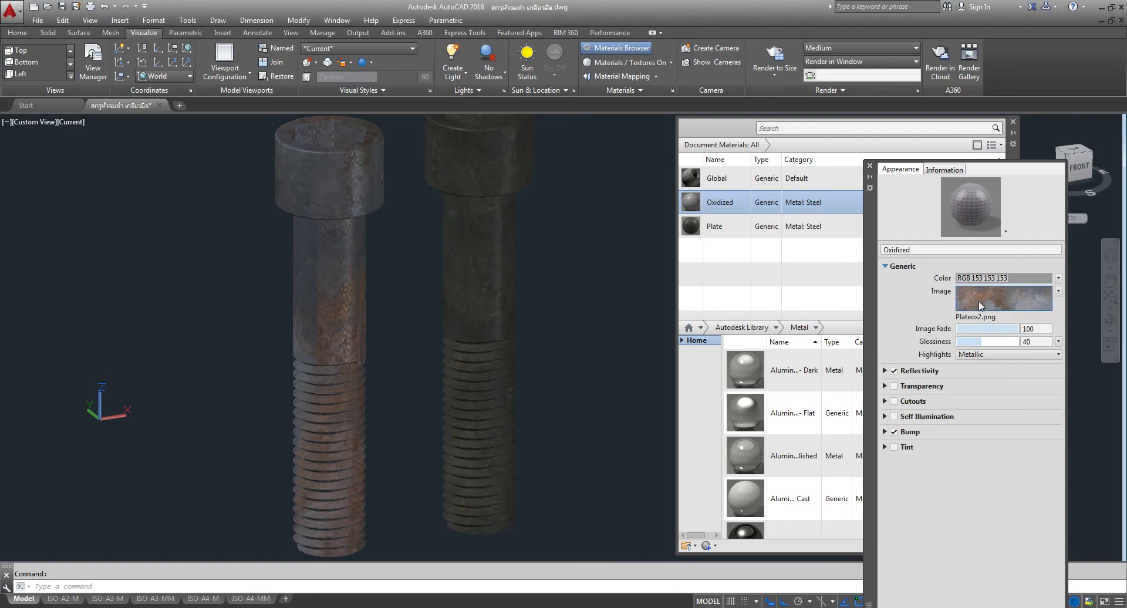
# Set the Oxidized texture's sample size width to 50 with linked height
pyautogui.click(979, 305)
pyautogui.moveTo(1004, 298)
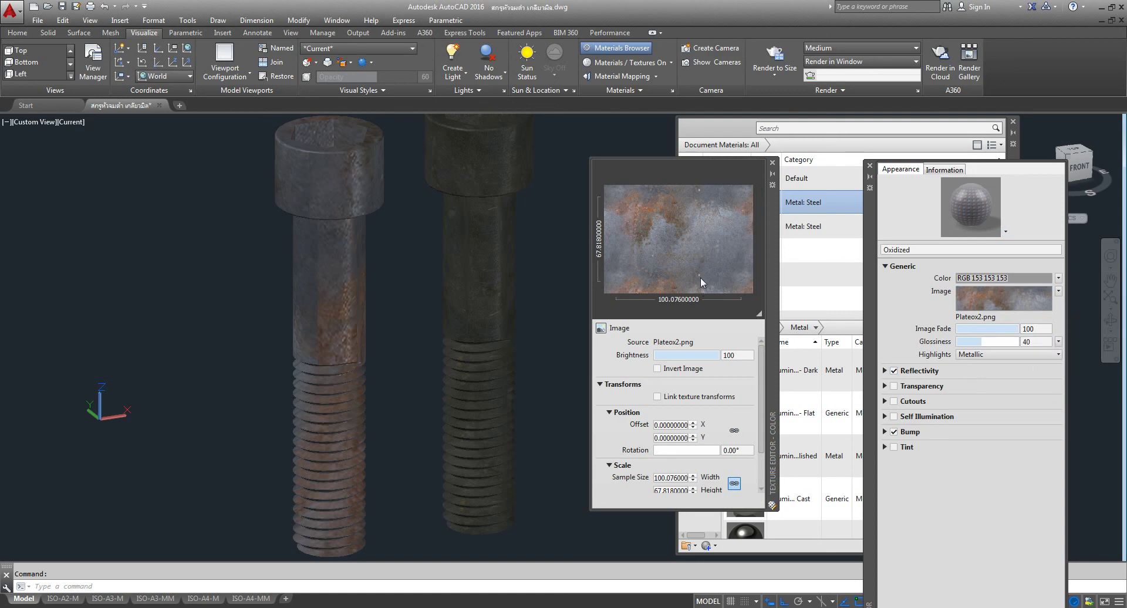
pyautogui.moveTo(763, 370); pyautogui.dragTo(757, 423)
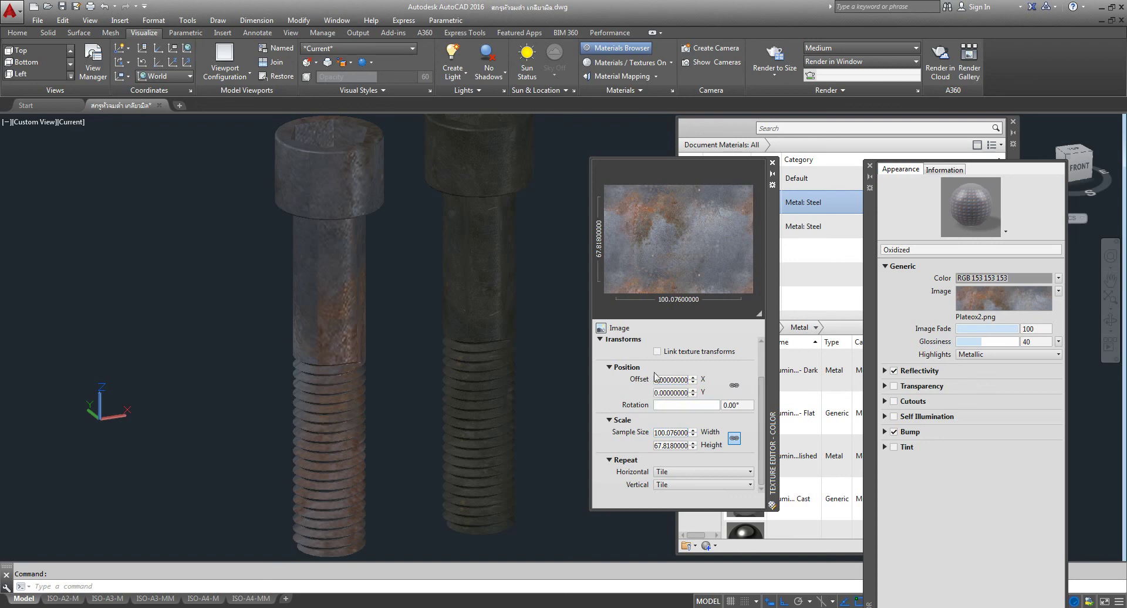
pyautogui.doubleClick(672, 432)
pyautogui.write('50')
pyautogui.doubleClick(670, 446)
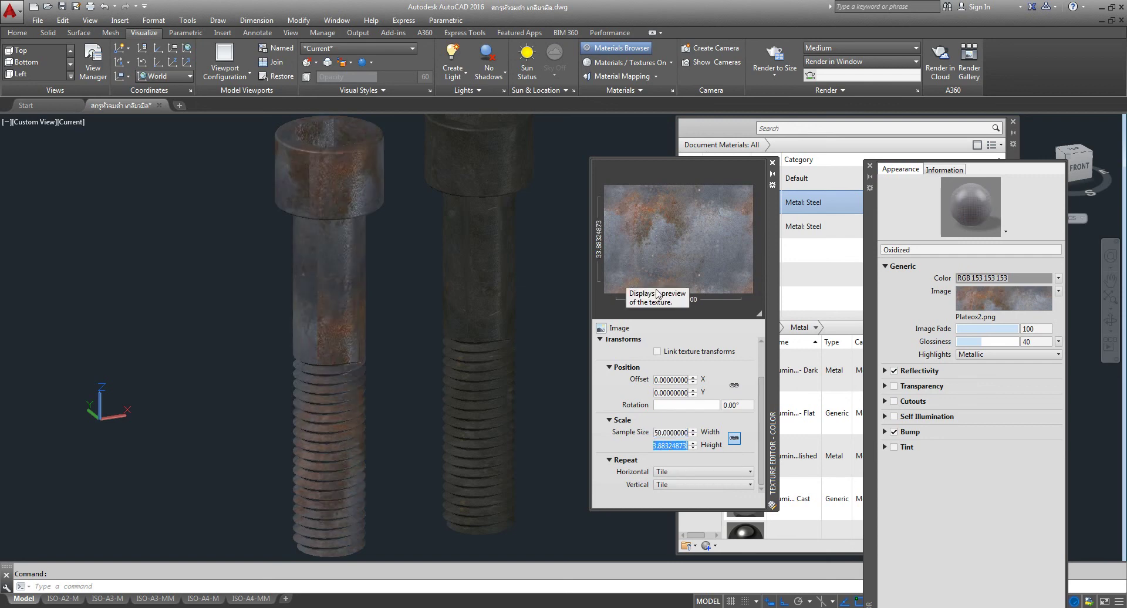
pyautogui.click(672, 302)
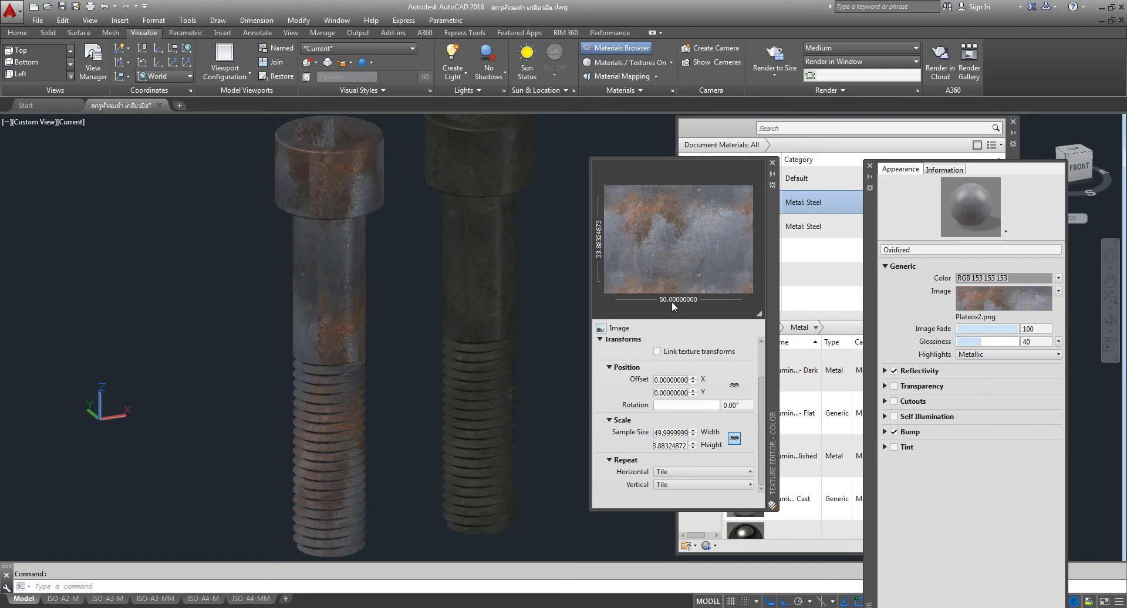
pyautogui.doubleClick(674, 444)
pyautogui.write('50')
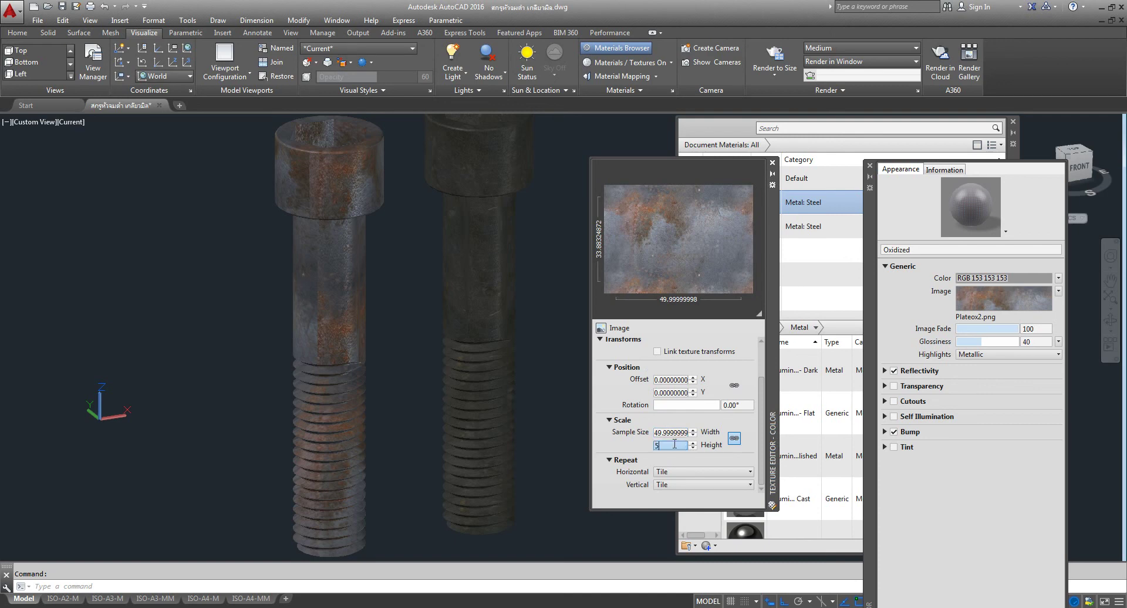
pyautogui.hotkey('shift', 'Tab')
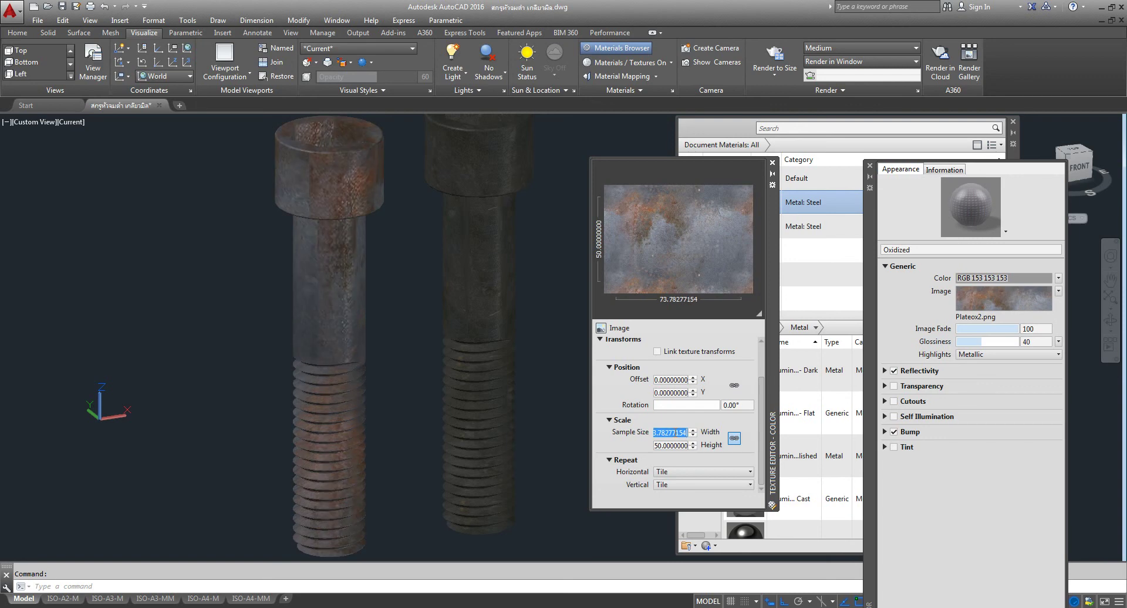
pyautogui.write('50')
pyautogui.press('Return')
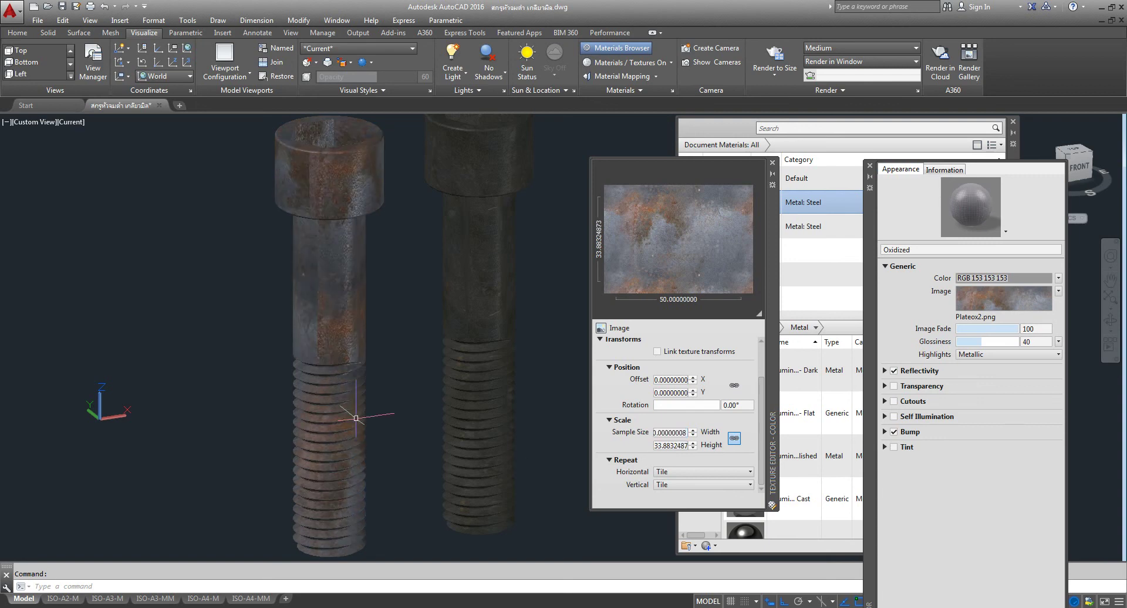
# Close the Texture Editor and the Oxidized Material Editor
pyautogui.scroll(-1, 355, 417)
pyautogui.scroll(-3, 418, 308)
pyautogui.scroll(3, 418, 308)
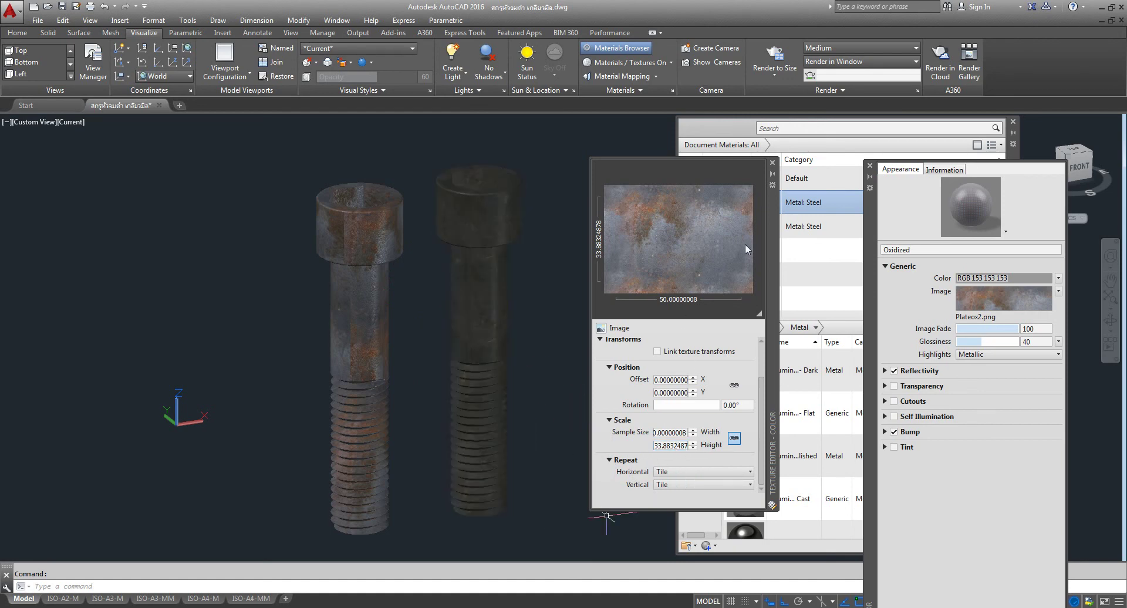
pyautogui.click(773, 164)
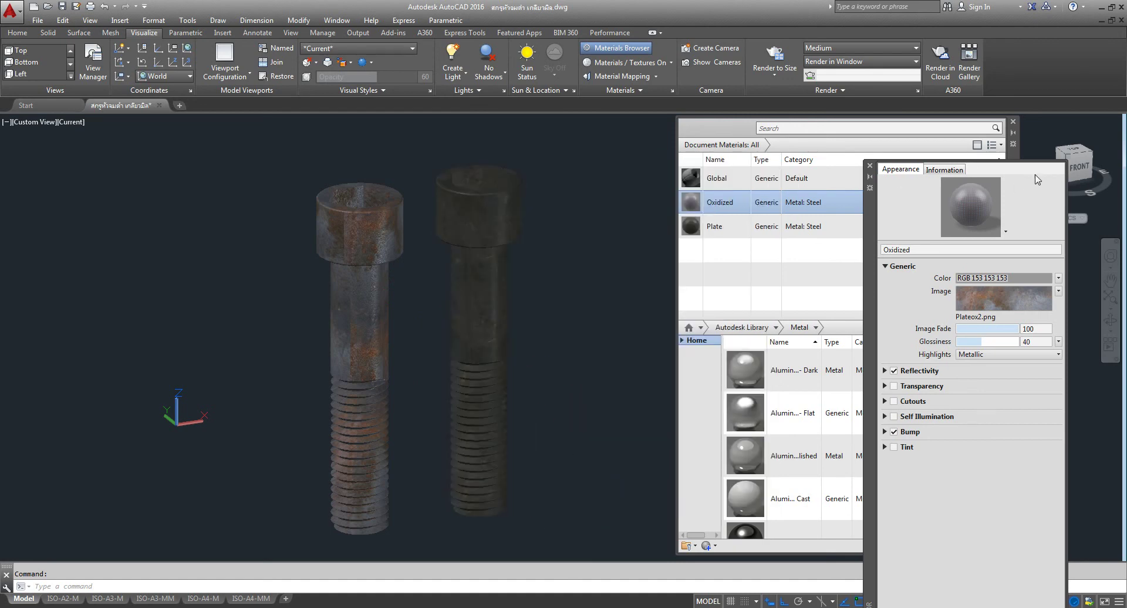
pyautogui.click(870, 166)
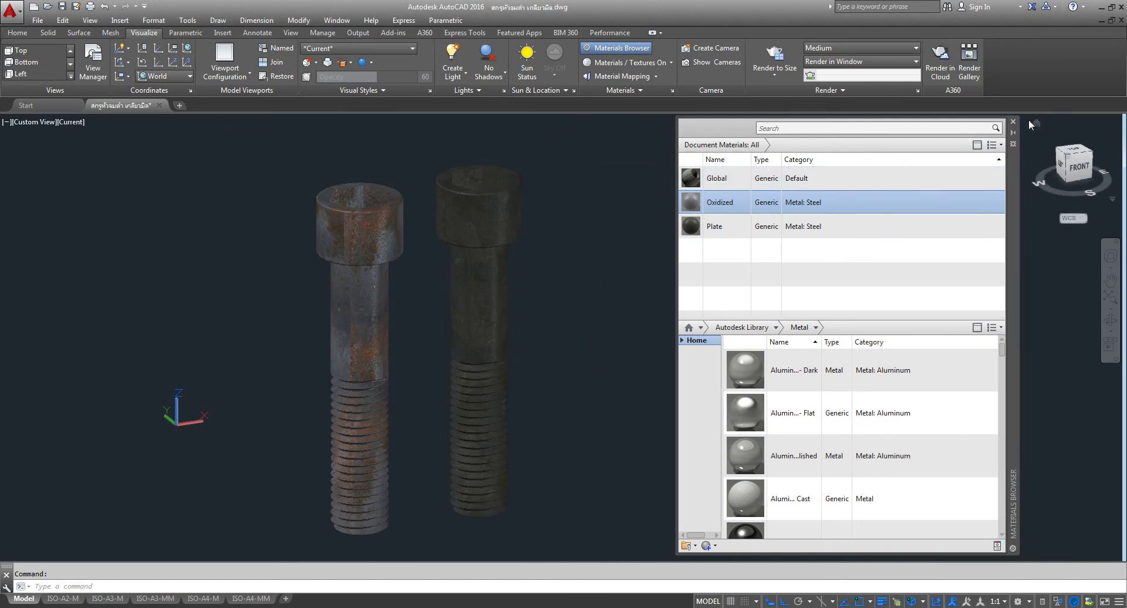
# Close the Materials Browser and pan across both textured bolts
pyautogui.click(1013, 122)
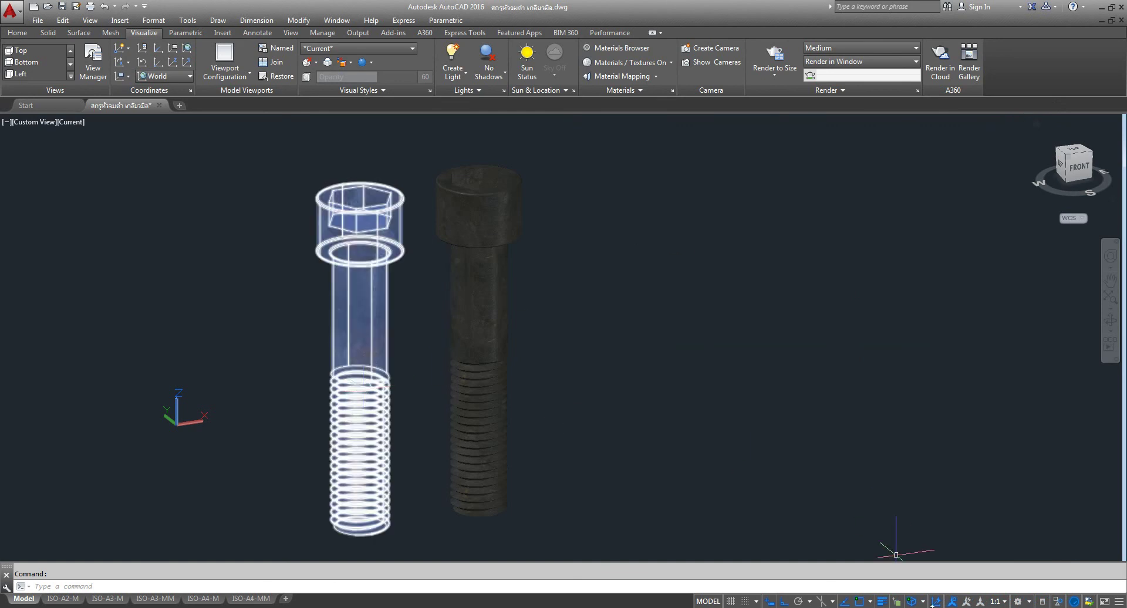
pyautogui.scroll(3, 393, 525)
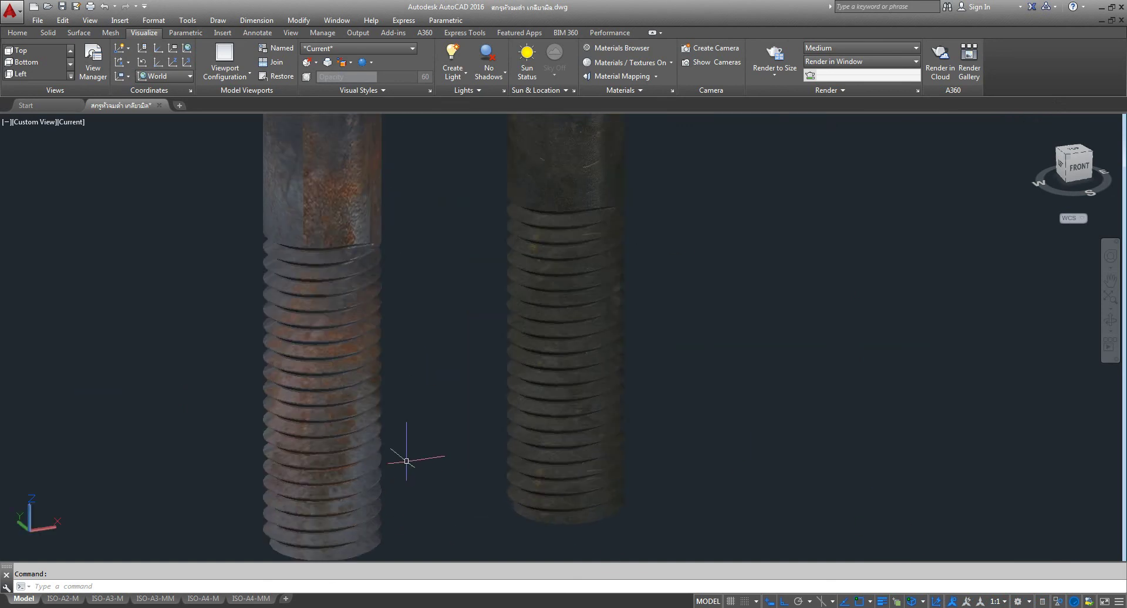
pyautogui.scroll(-3, 433, 427)
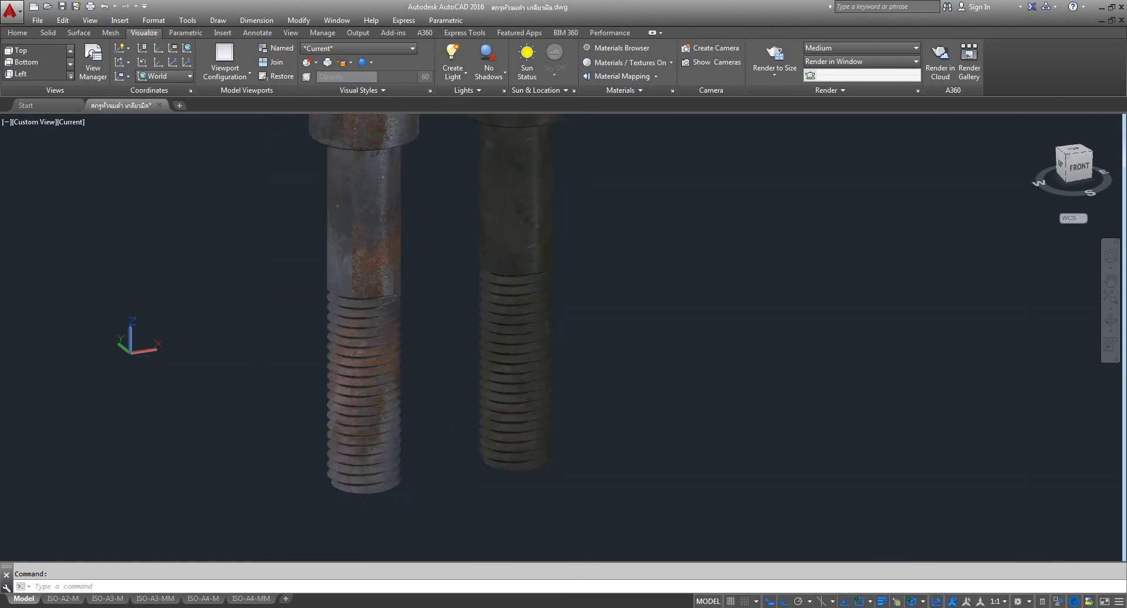
pyautogui.moveTo(433, 427); pyautogui.dragTo(536, 413, button='middle')
pyautogui.press('Escape')
pyautogui.click(536, 413)
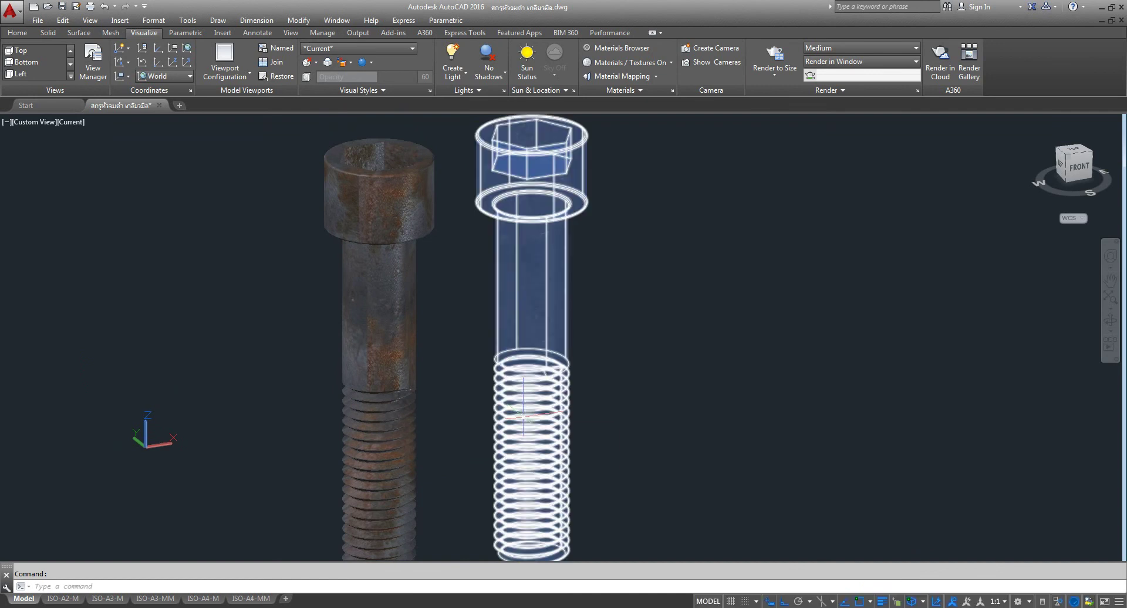
pyautogui.moveTo(524, 418); pyautogui.dragTo(372, 441)
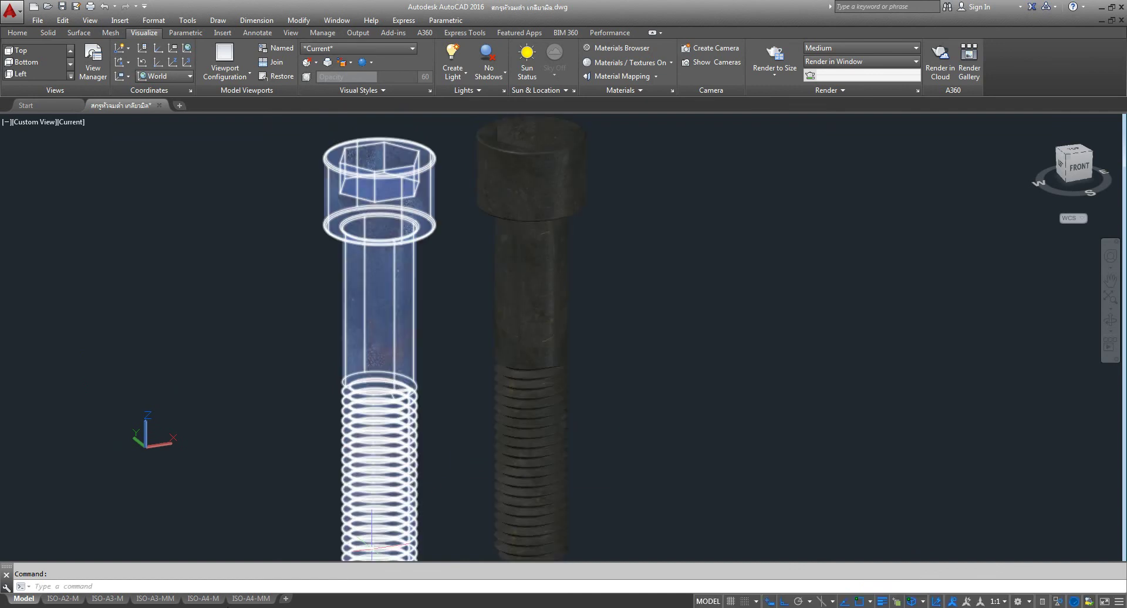
pyautogui.press('Escape')
pyautogui.scroll(2, 485, 410)
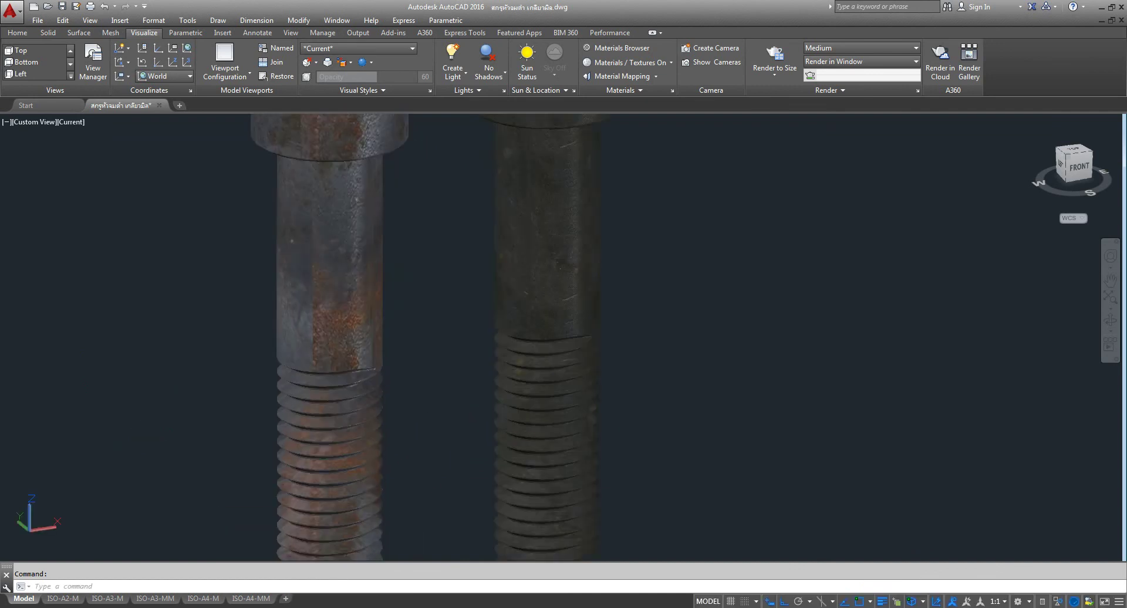
pyautogui.scroll(-2, 526, 424)
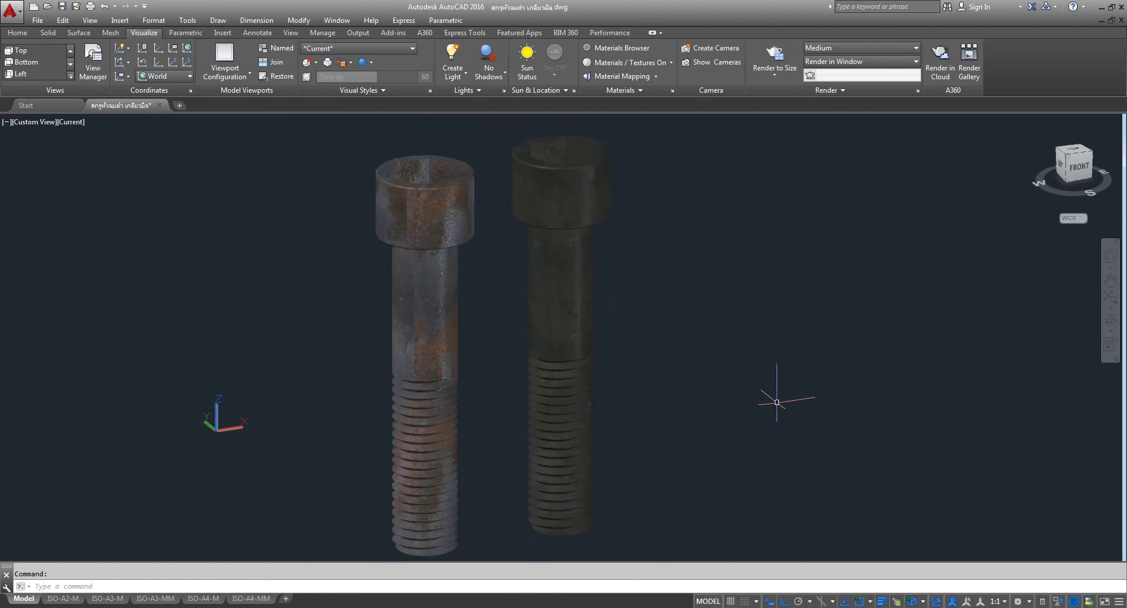
# Orbit around the two bolts to view them from behind
pyautogui.click(1110, 320)
pyautogui.moveTo(528, 383)
pyautogui.mouseDown()
pyautogui.moveTo(764, 382)
pyautogui.moveTo(867, 403)
pyautogui.moveTo(855, 478)
pyautogui.moveTo(807, 531)
pyautogui.moveTo(674, 422)
pyautogui.moveTo(762, 362)
pyautogui.moveTo(812, 377)
pyautogui.moveTo(822, 391)
pyautogui.moveTo(709, 390)
pyautogui.mouseUp()
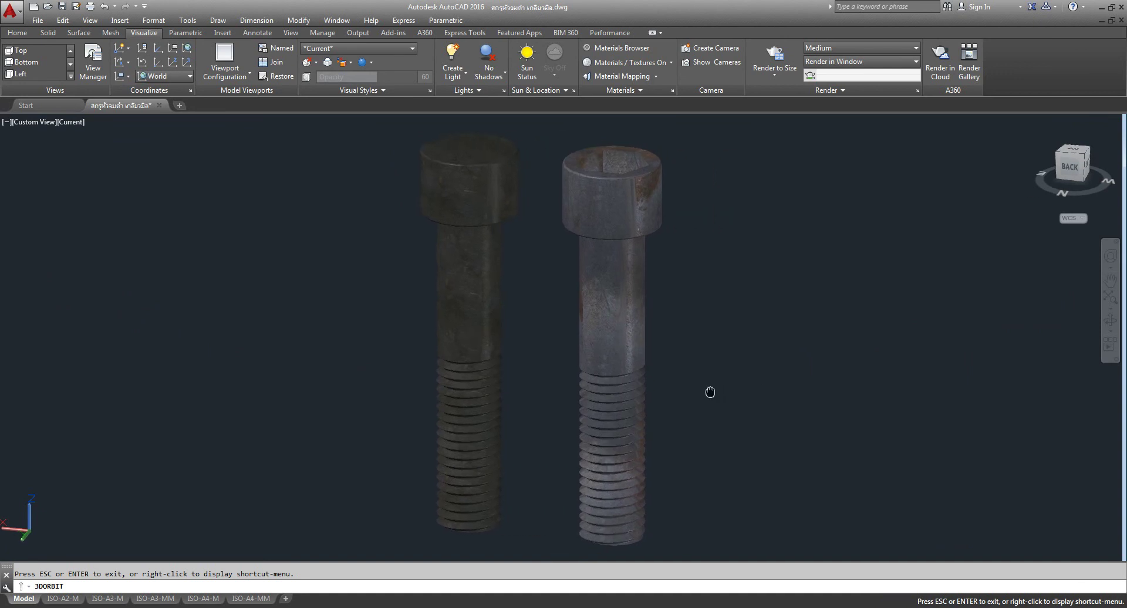
pyautogui.rightClick(709, 339)
pyautogui.click(713, 346)
pyautogui.click(453, 397)
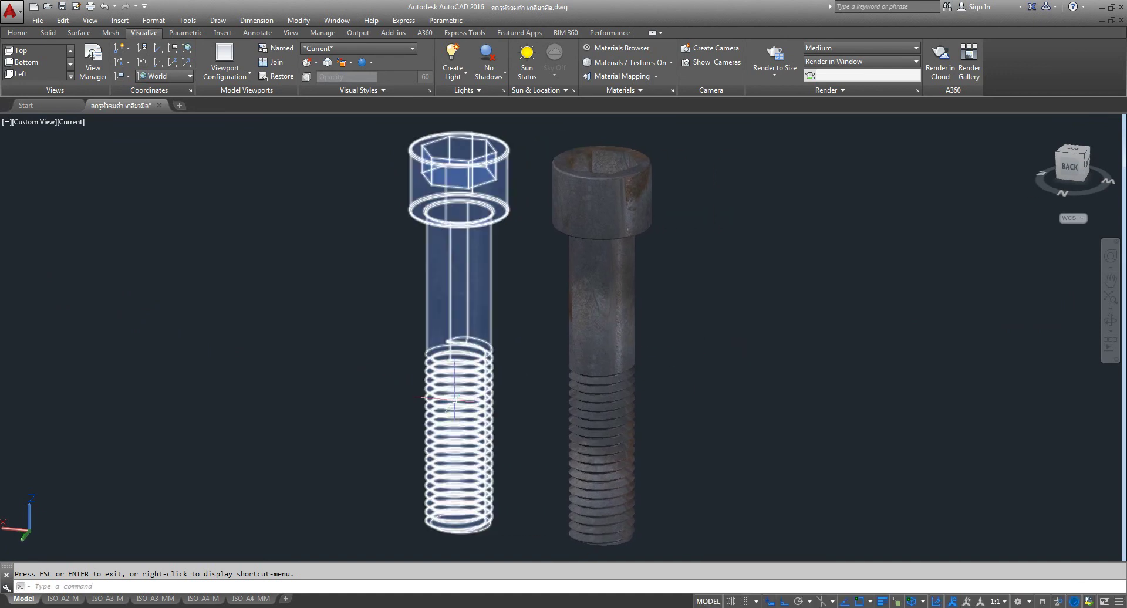